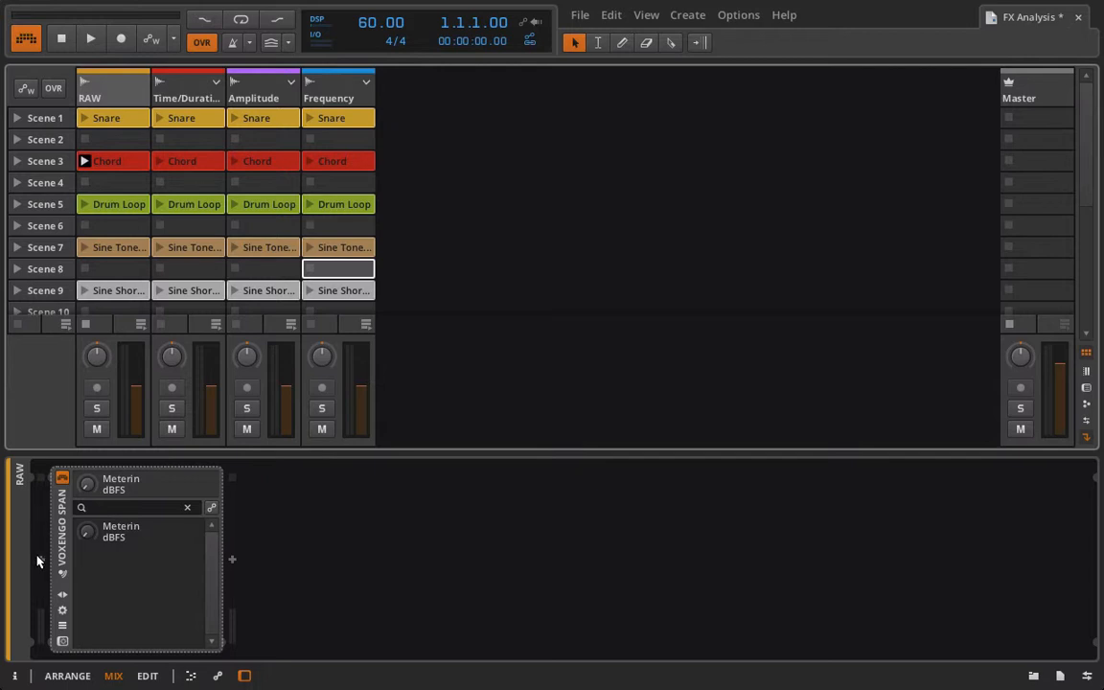
Show the Time/Duration track's device chain and select the Delay-1 layer in its FX Layer.
left_click(36, 555)
left_click(41, 562)
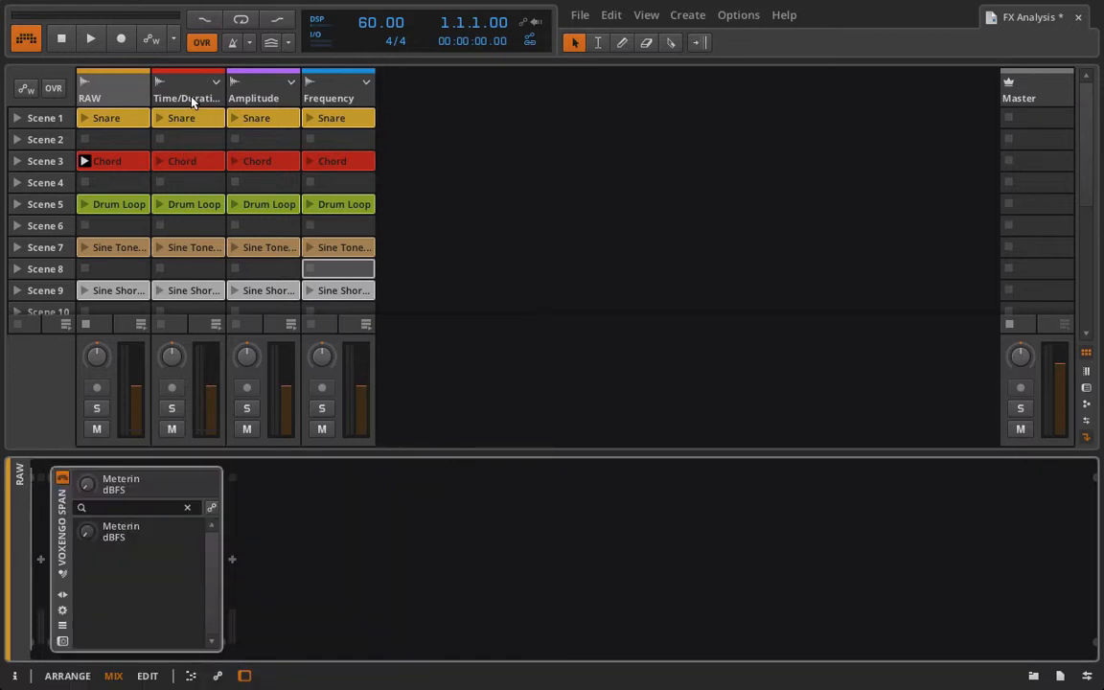
left_click(192, 100)
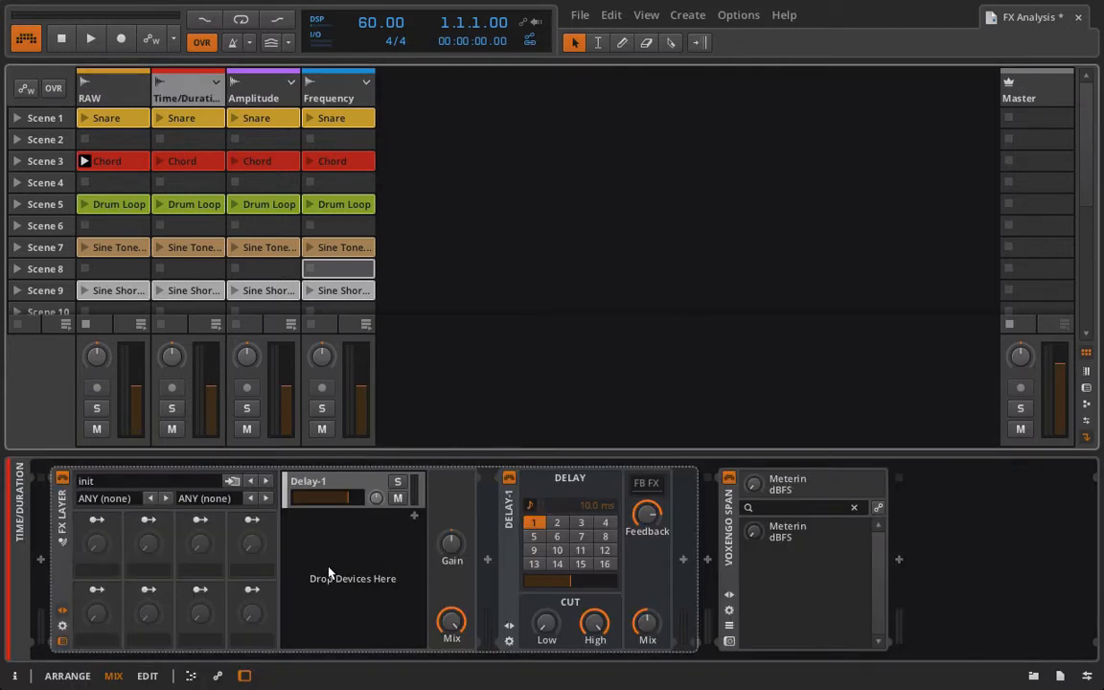
left_click(336, 478)
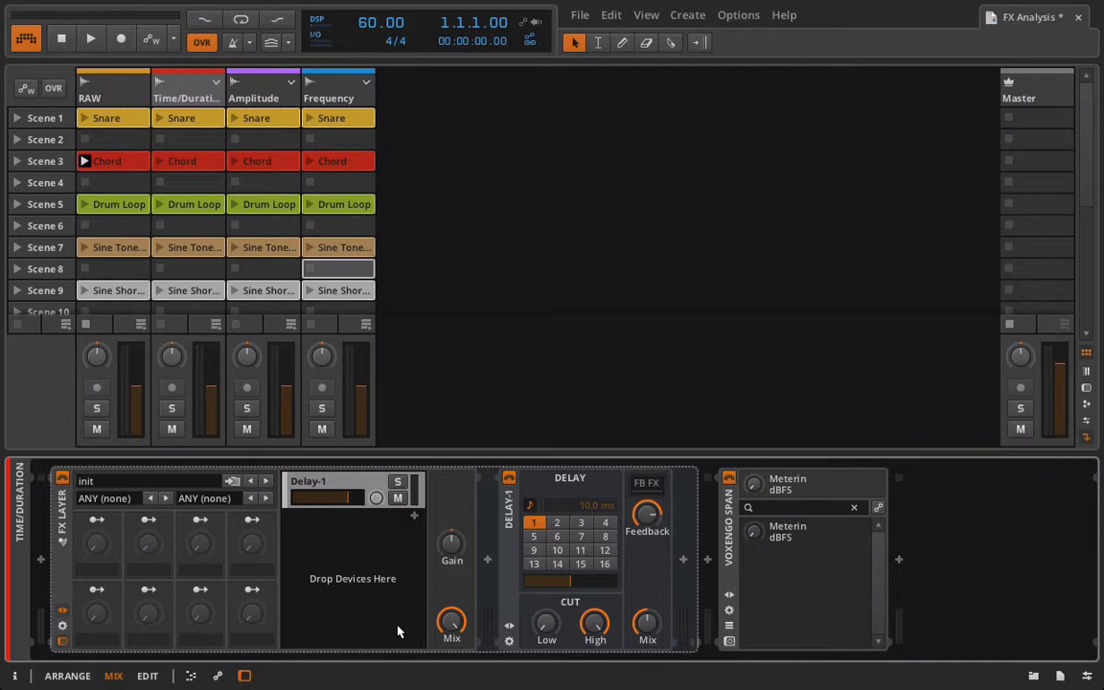
Switch to the Word document and review the effects listed under Time/Duration, Amplitude and Frequency, and return to Bitwig Studio.
key("ctrl+Right")
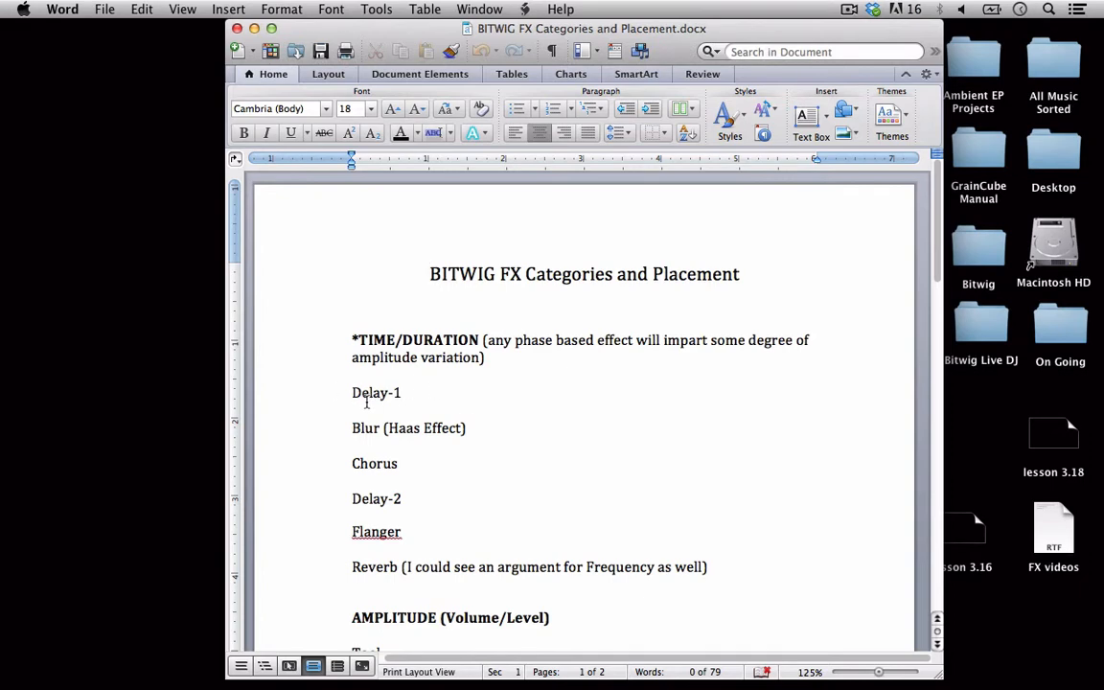
scroll(401, 563, "down", 5)
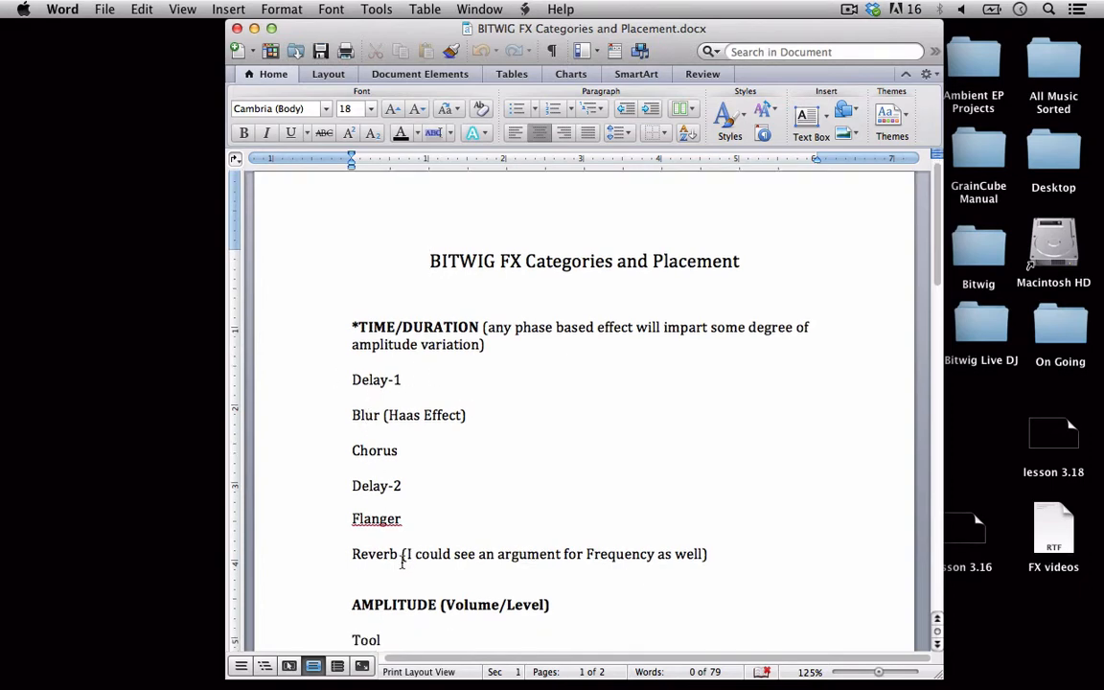
scroll(404, 562, "down", 15)
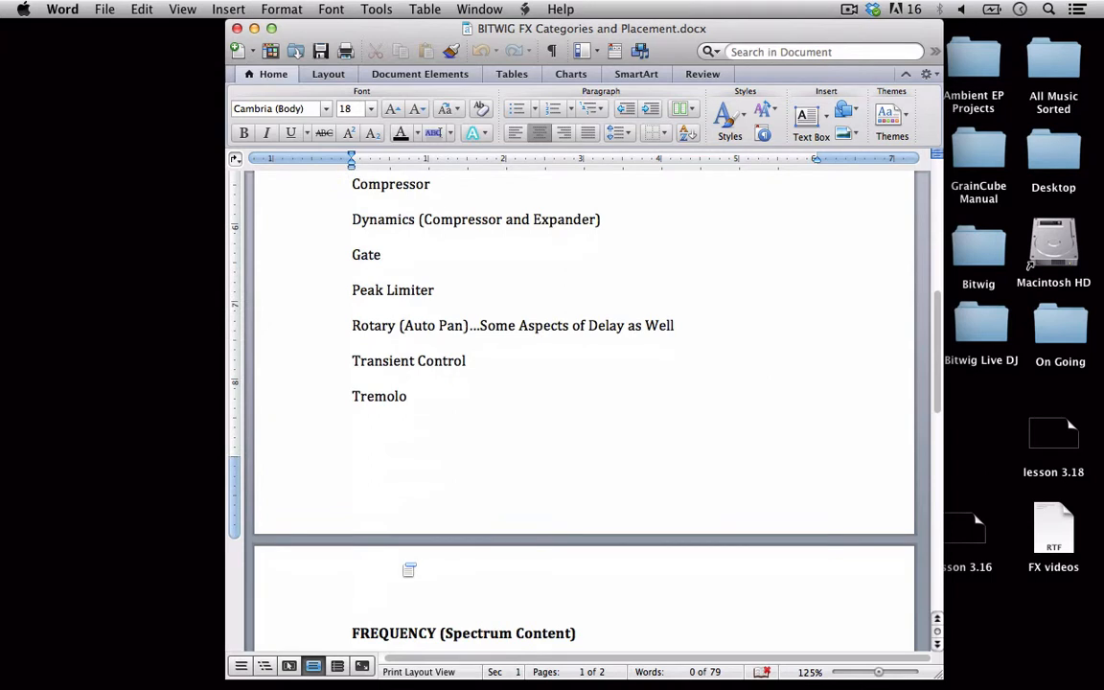
scroll(407, 566, "down", 5)
scroll(407, 567, "down", 12)
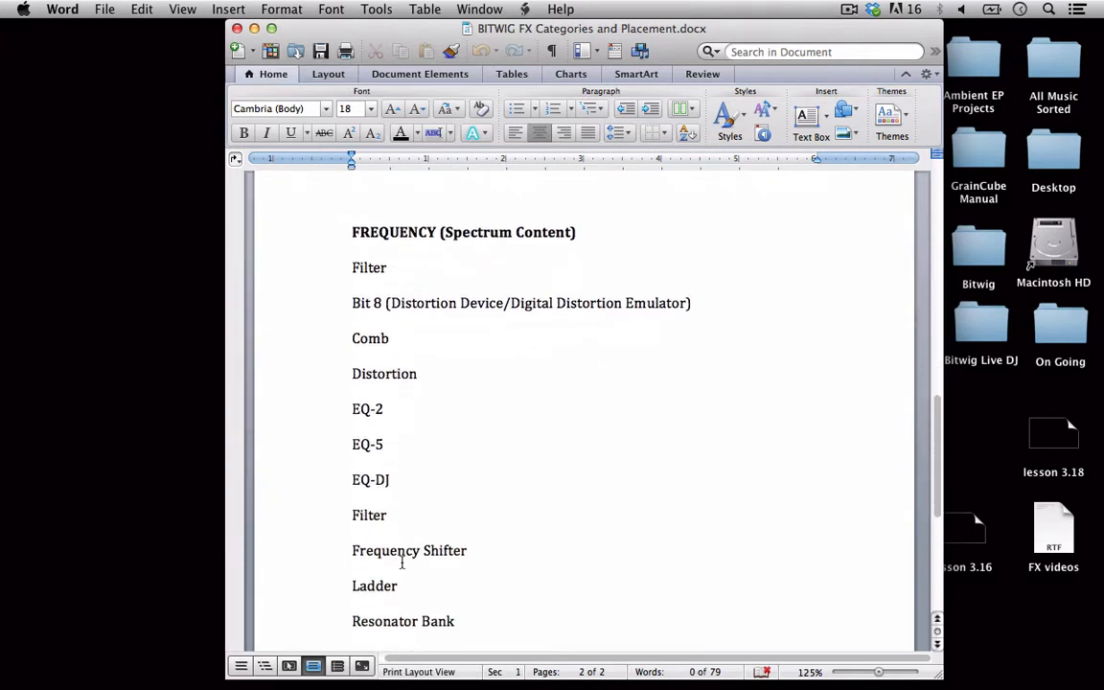
scroll(401, 562, "down", 10)
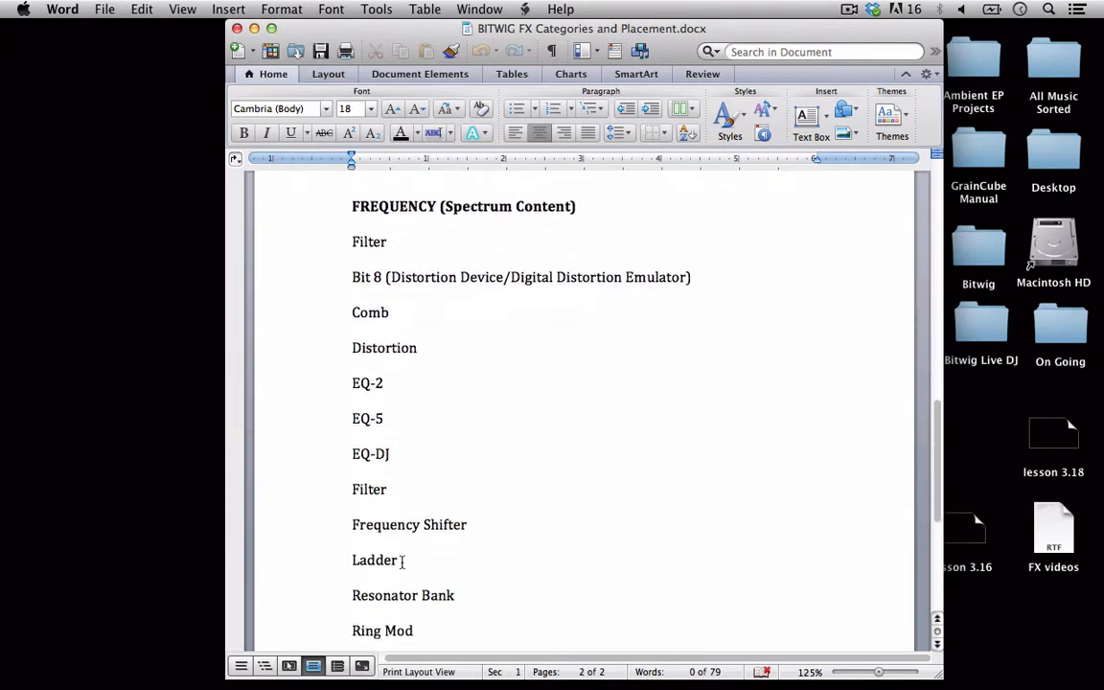
key("ctrl+Left")
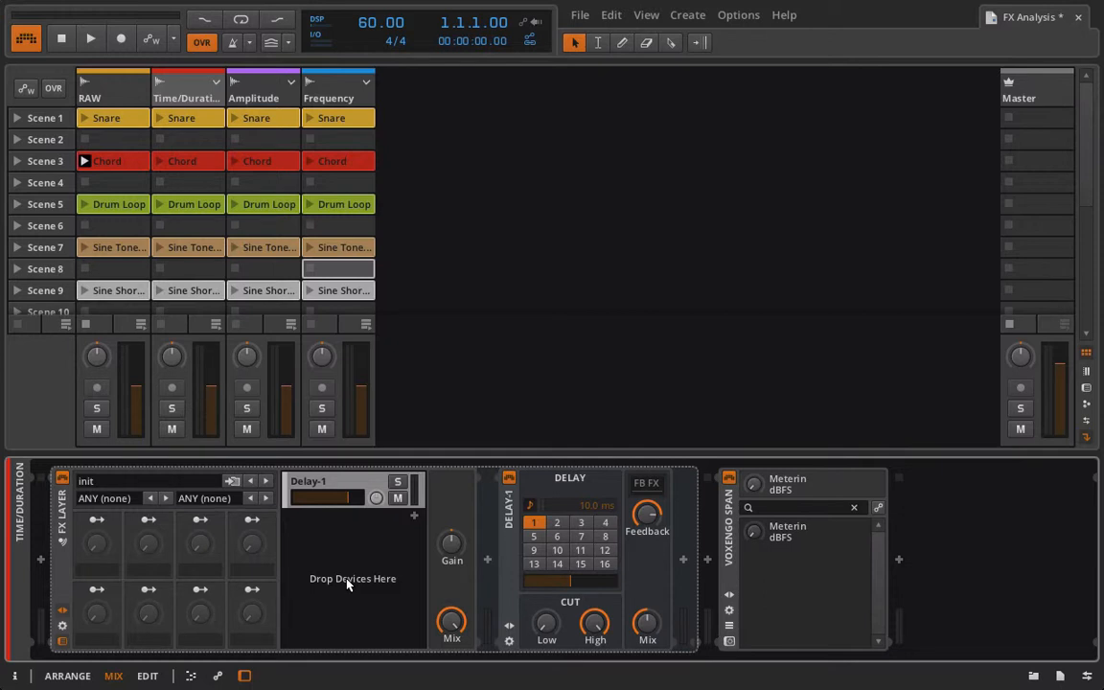
Insert a Bit-8 effect before Voxengo SPAN on the RAW track.
left_click(118, 96)
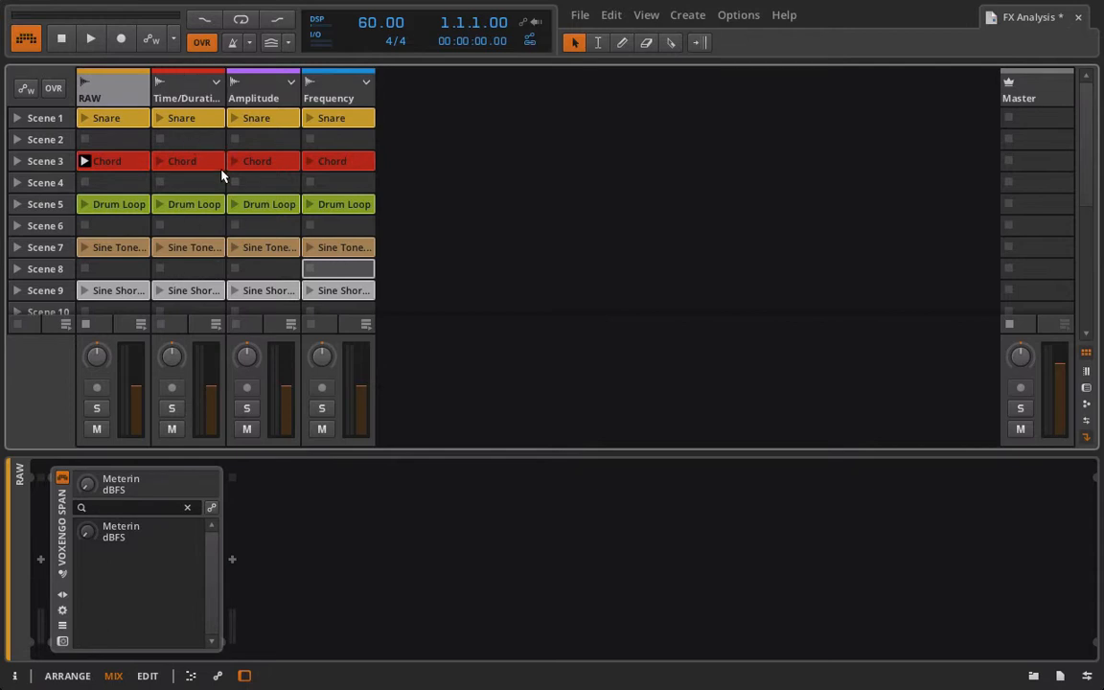
left_click(40, 560)
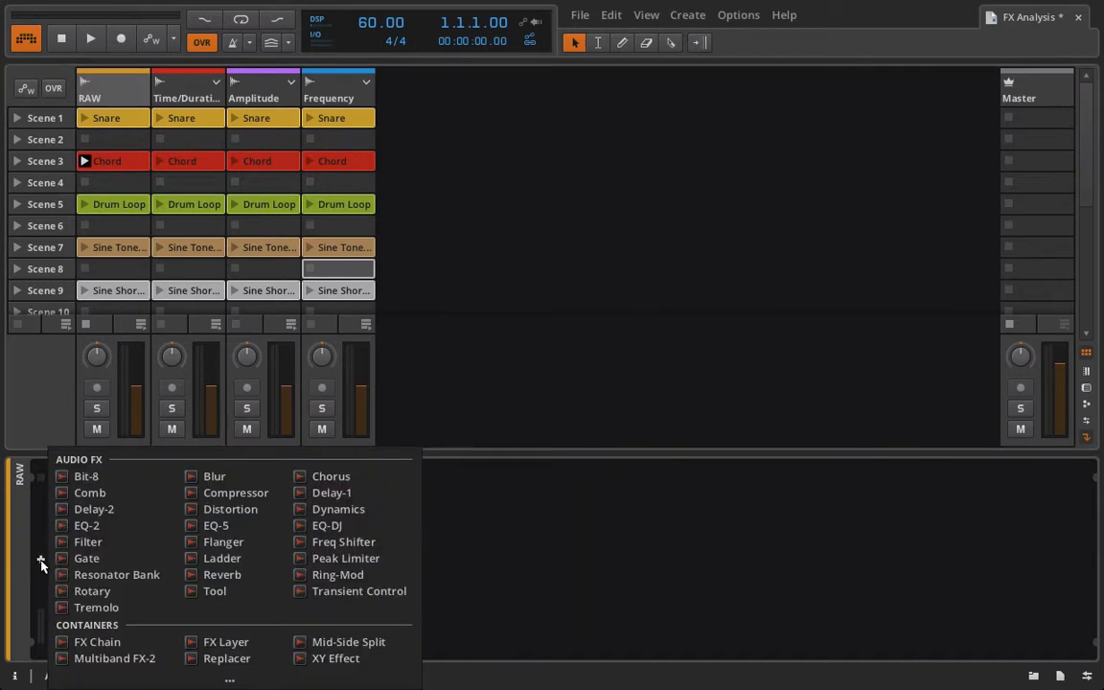
double_click(87, 476)
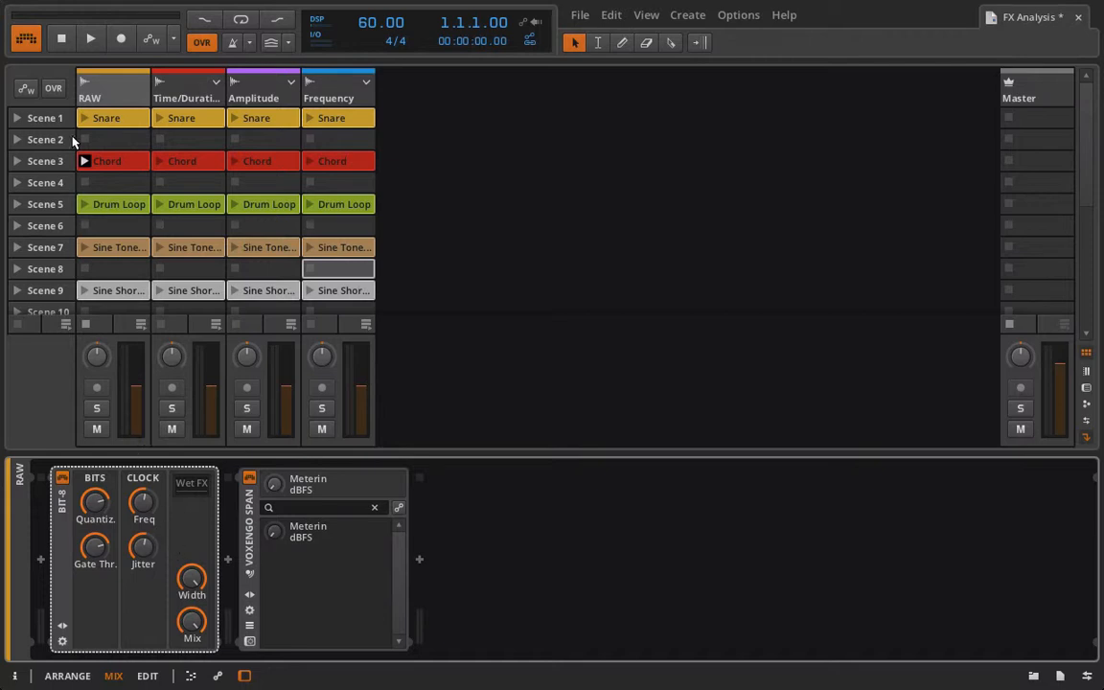
Play the RAW track's Chord clip while varying Bit-8's quantization, gate threshold, clock frequency, jitter and mix, and stop playback.
left_click(83, 162)
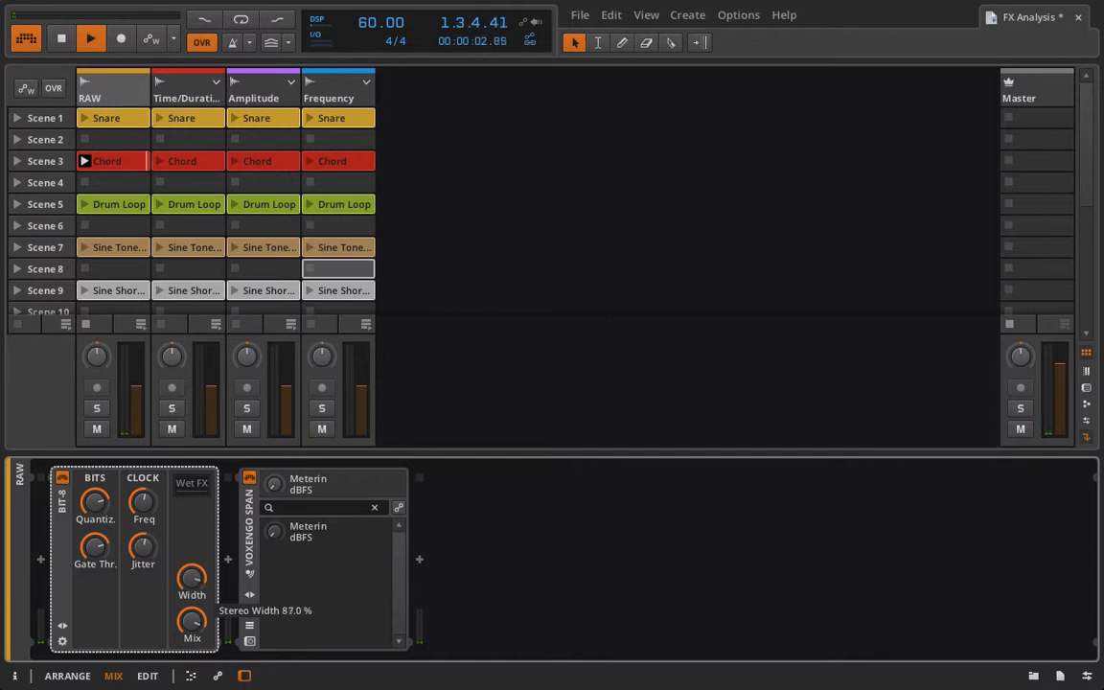
left_click_drag(129, 526, 100, 489)
left_click_drag(95, 546, 95, 555)
left_click_drag(145, 507, 146, 490)
left_click_drag(142, 547, 142, 608)
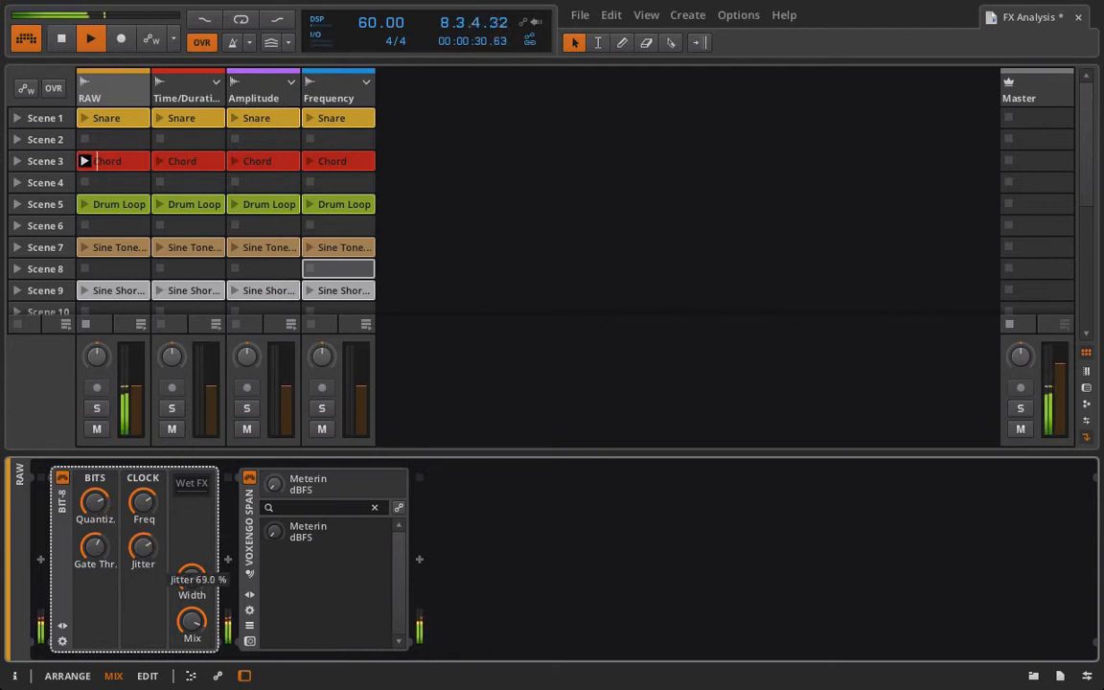
left_click_drag(94, 547, 94, 589)
left_click_drag(147, 500, 191, 622)
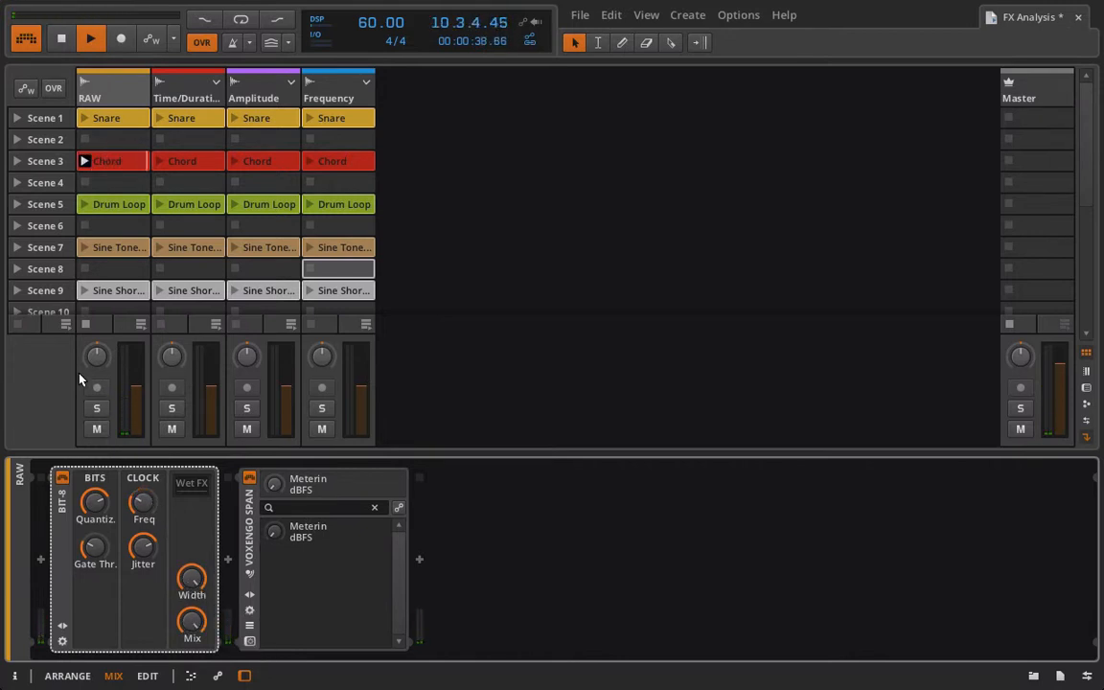
key("space")
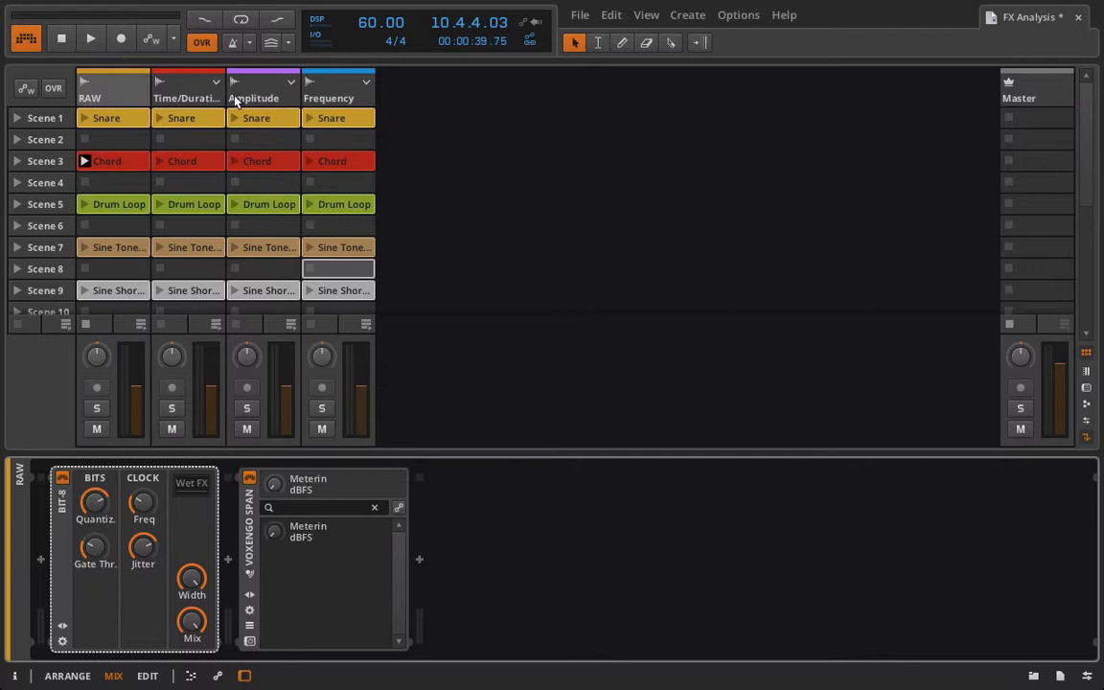
Add Bit-8 as a new layer below Filter in the Frequency track's FX Layer.
left_click(305, 96)
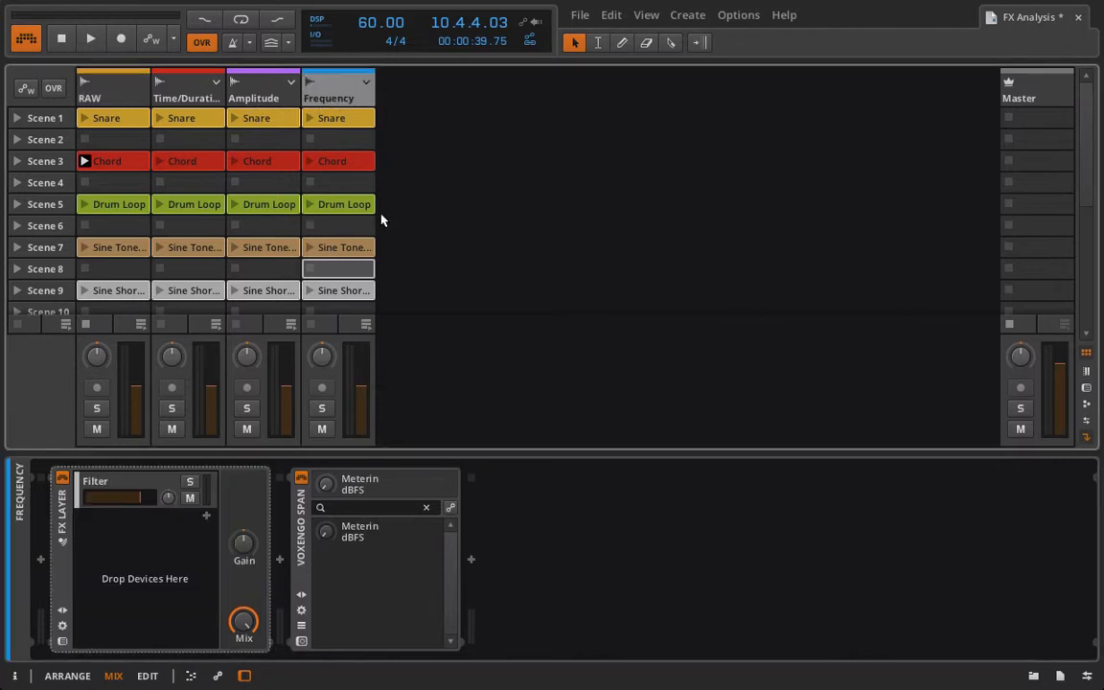
left_click(206, 517)
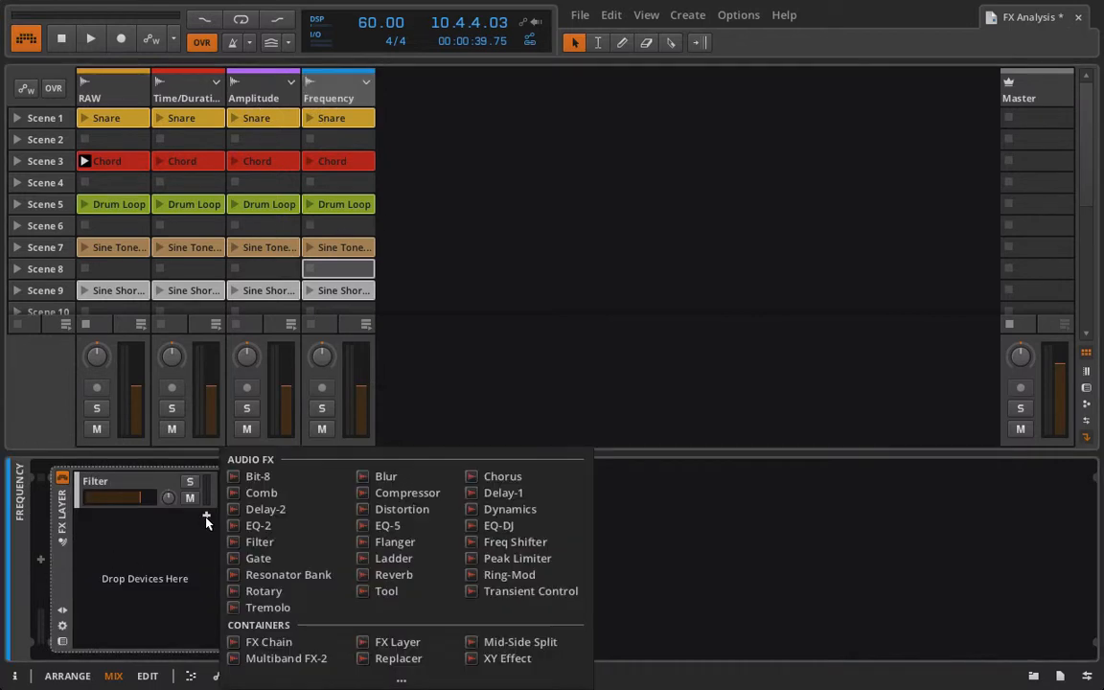
left_click(254, 477)
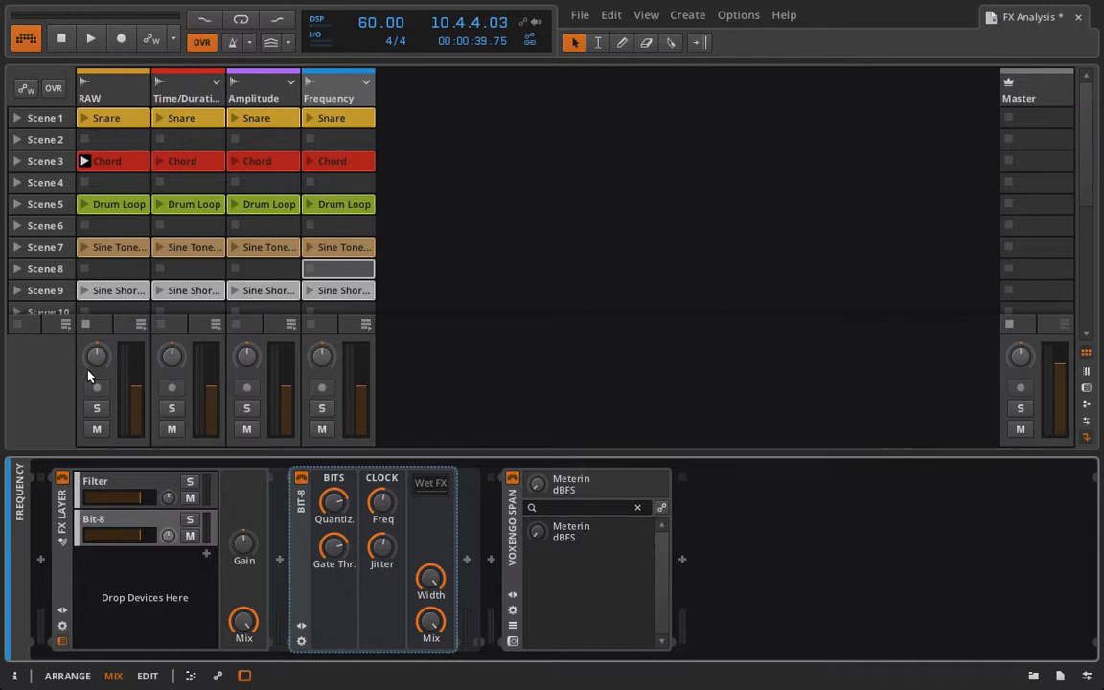
Replace the Bit-8 effect on the RAW track with a Blur effect ahead of Voxengo SPAN.
left_click(111, 103)
left_click(58, 573)
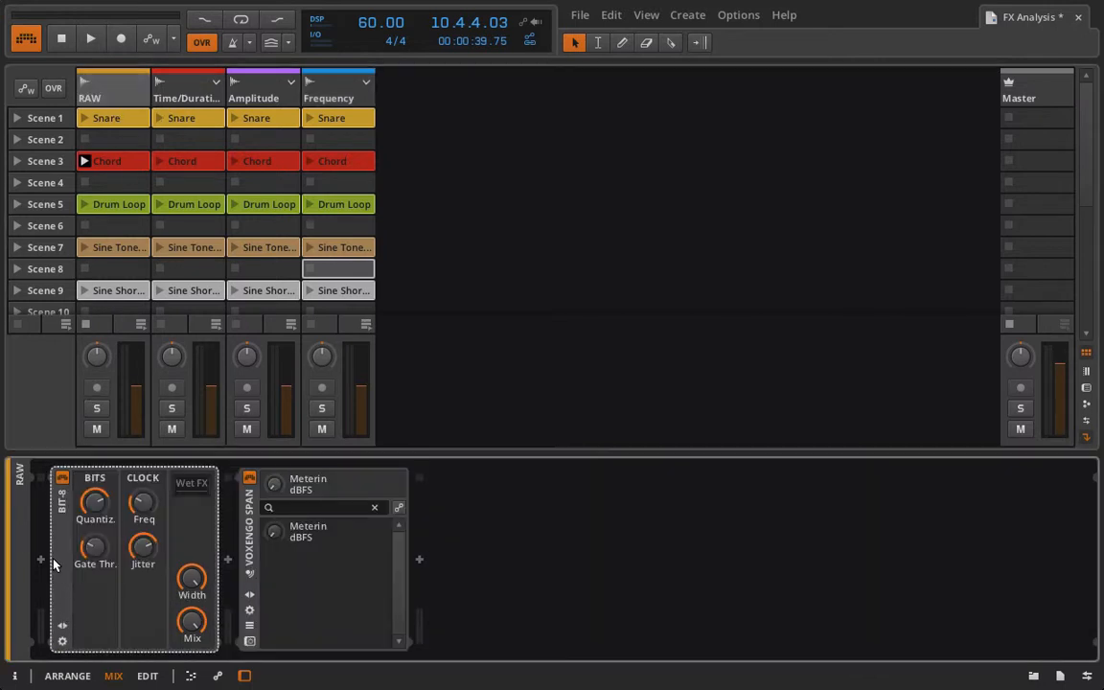
key("Delete")
left_click(41, 558)
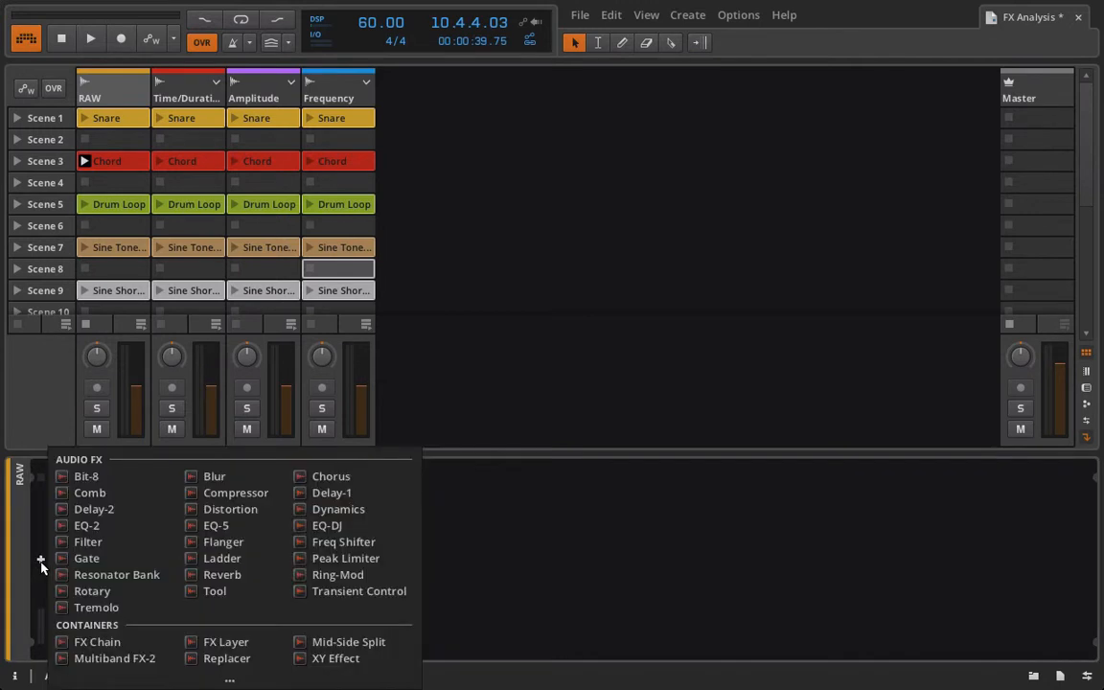
left_click(203, 481)
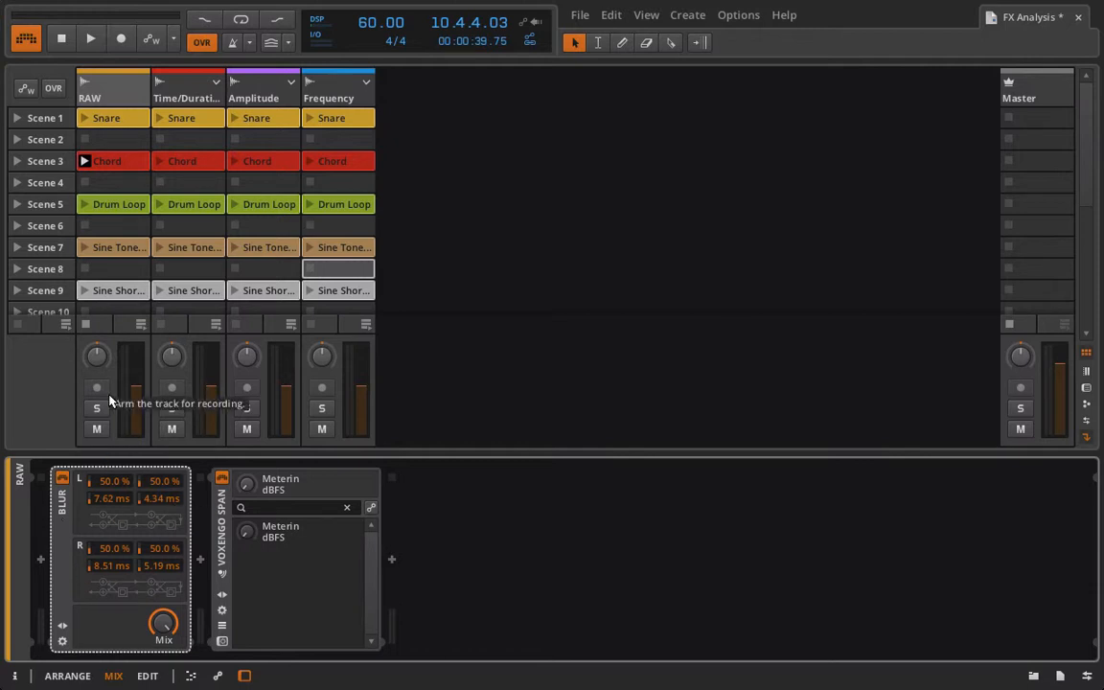
Play the RAW track's Chord clip and compare the sound with Blur bypassed and enabled.
key("space")
left_click(62, 478)
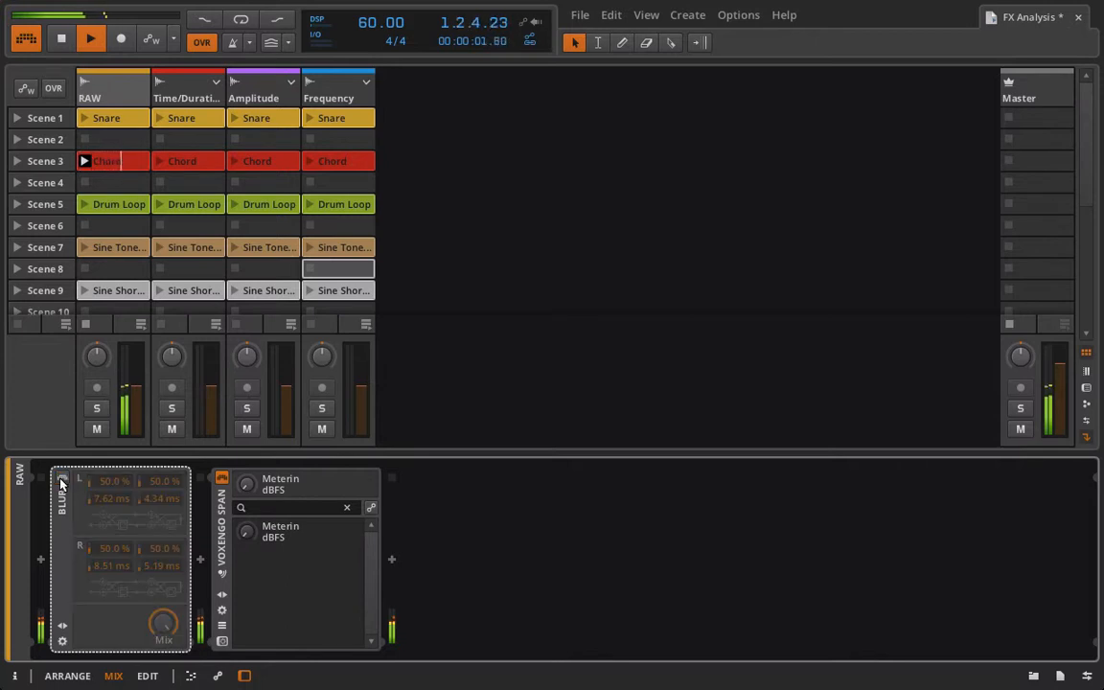
left_click(61, 484)
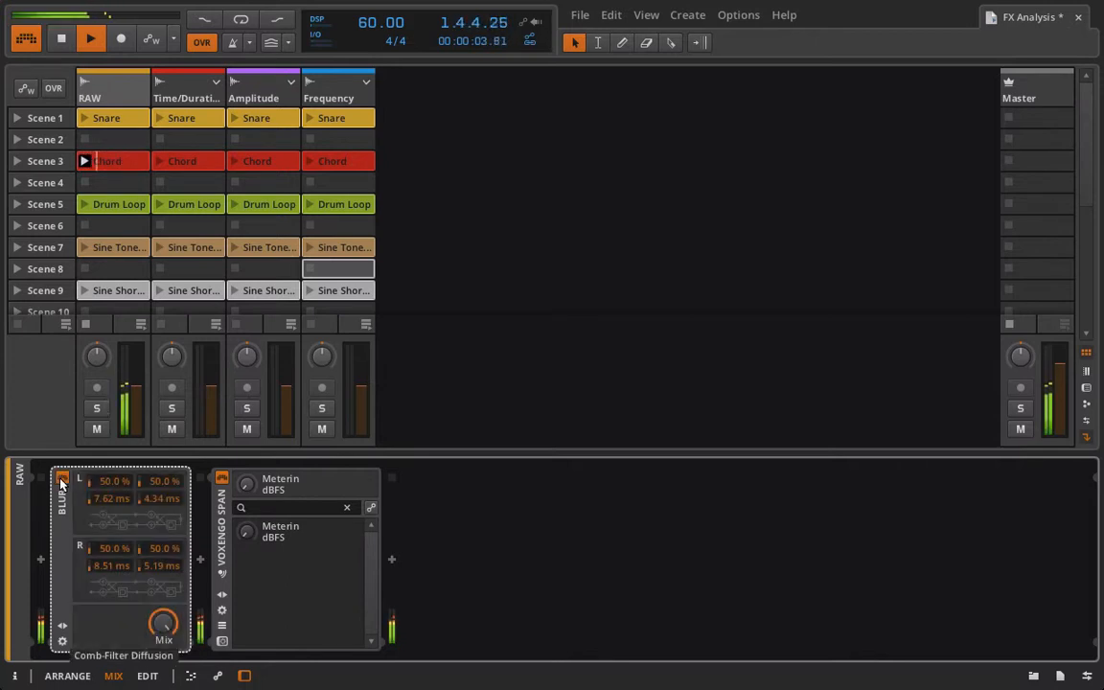
Set Blur's L values to 36.0 %, 57.5 %, 200 ms, 63.0 ms and R to 87.0 %, 69.0 %, 3.75 ms, 194 ms; stop playback.
left_click_drag(131, 506, 169, 483)
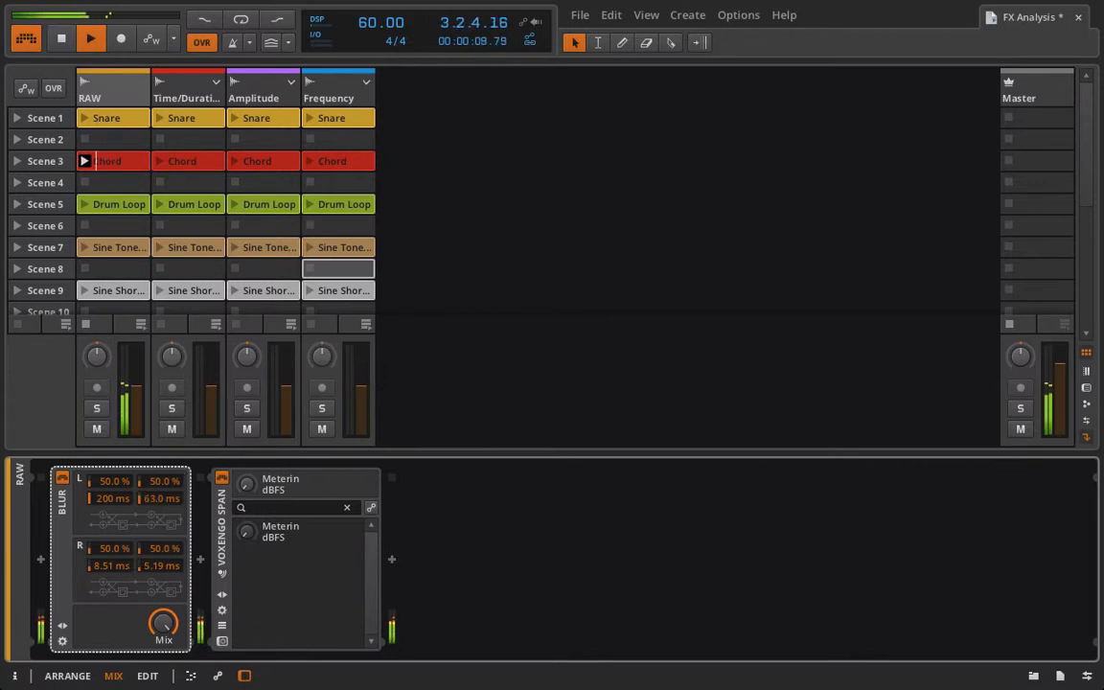
left_click_drag(111, 566, 159, 530)
left_click_drag(111, 478, 165, 473)
left_click_drag(106, 550, 105, 514)
key("space")
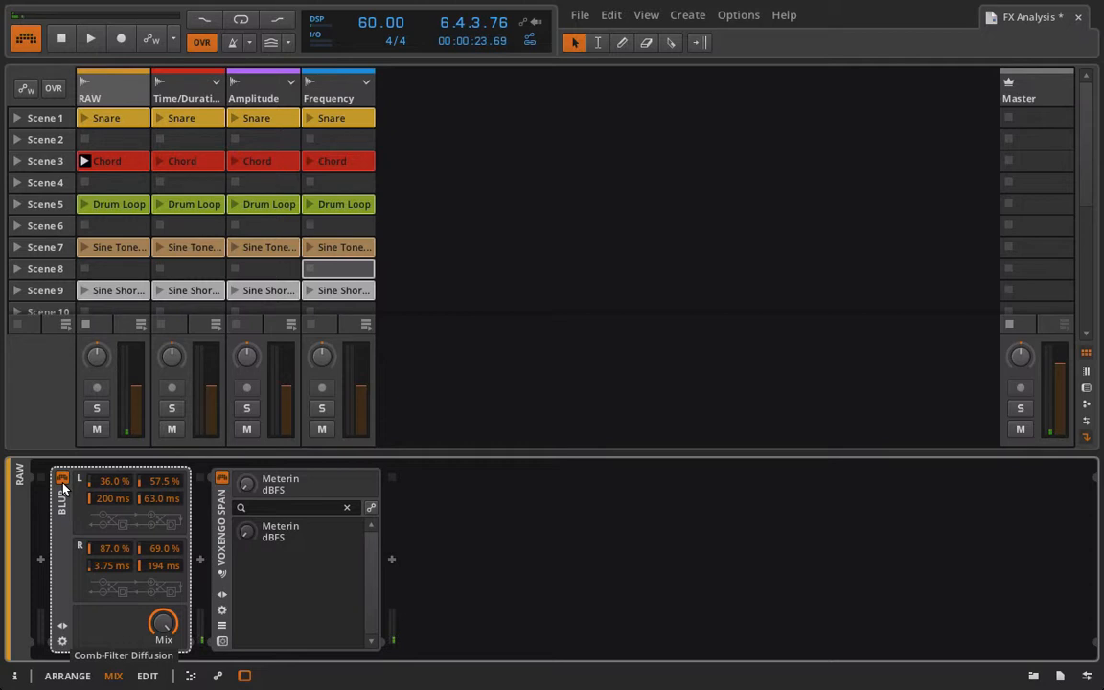
Add Blur as a new layer below Delay-1 in the Time/Duration track's FX Layer.
left_click(186, 103)
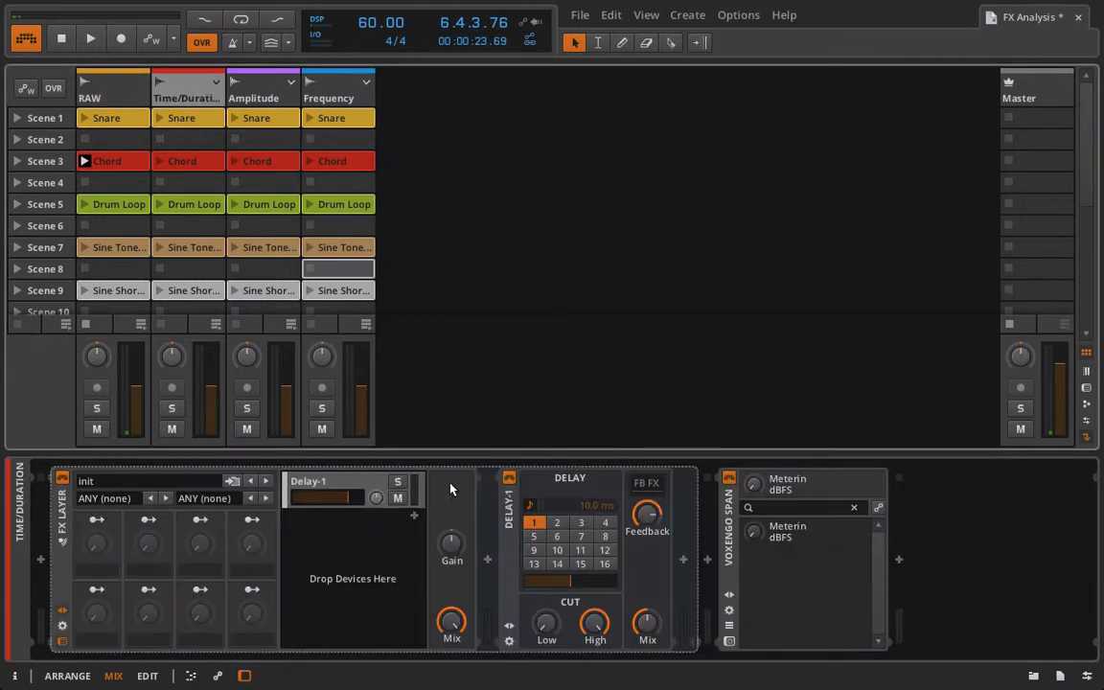
left_click(414, 516)
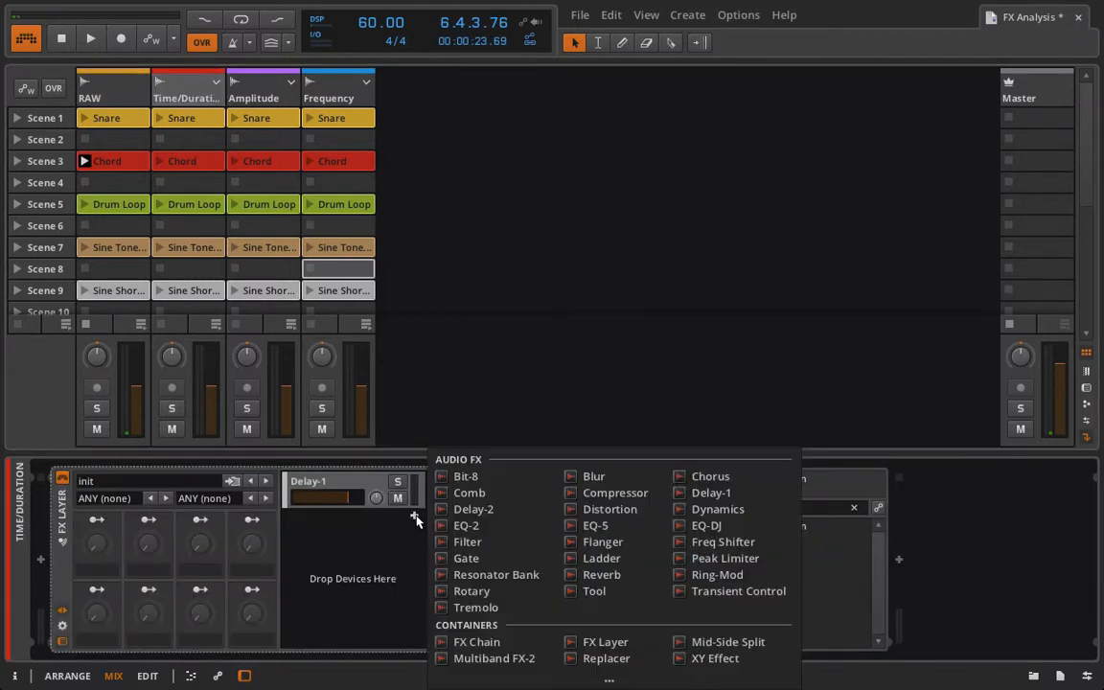
left_click(587, 474)
Replace the Blur effect on the RAW track with a Chorus effect ahead of Voxengo SPAN.
left_click(94, 91)
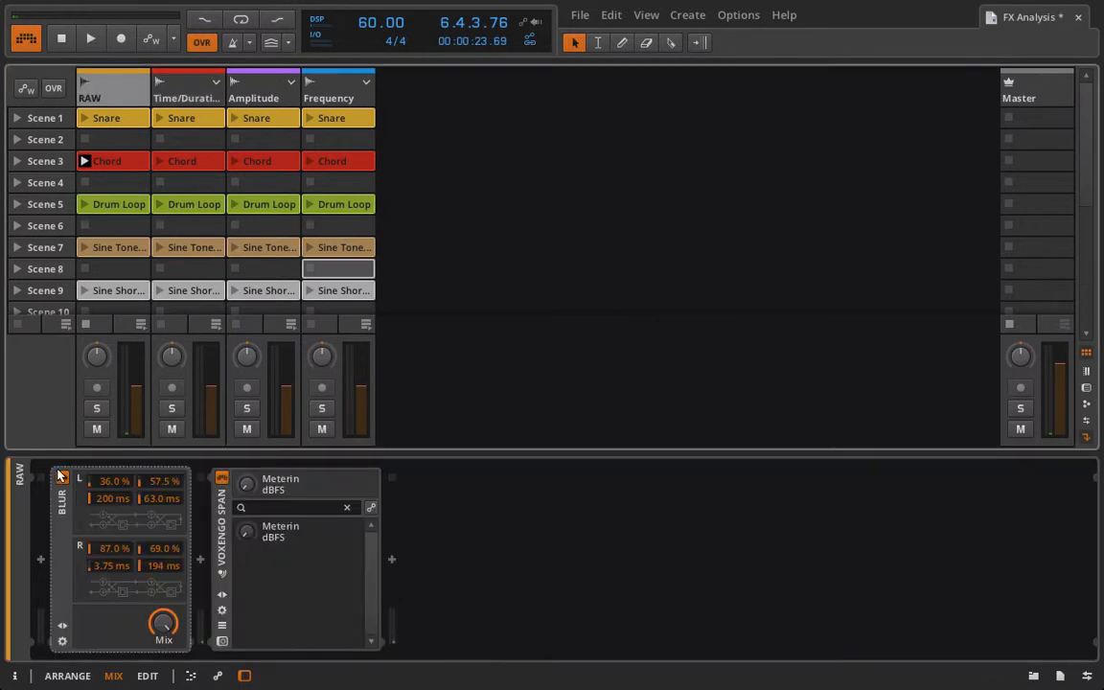
key("Delete")
left_click(39, 562)
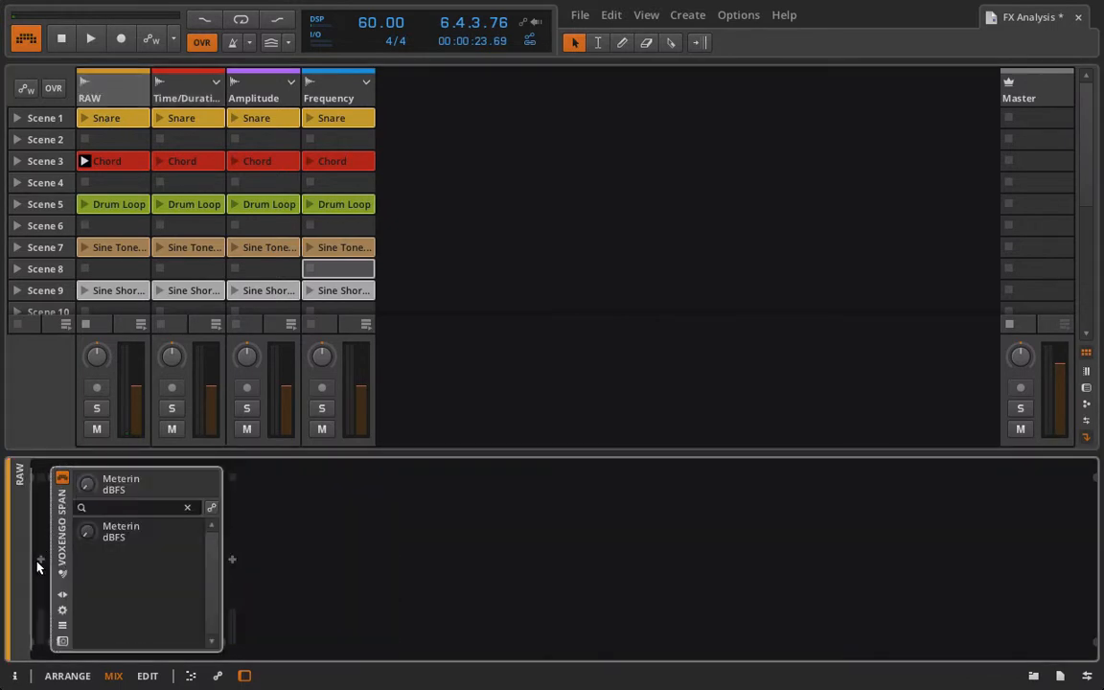
left_click(40, 559)
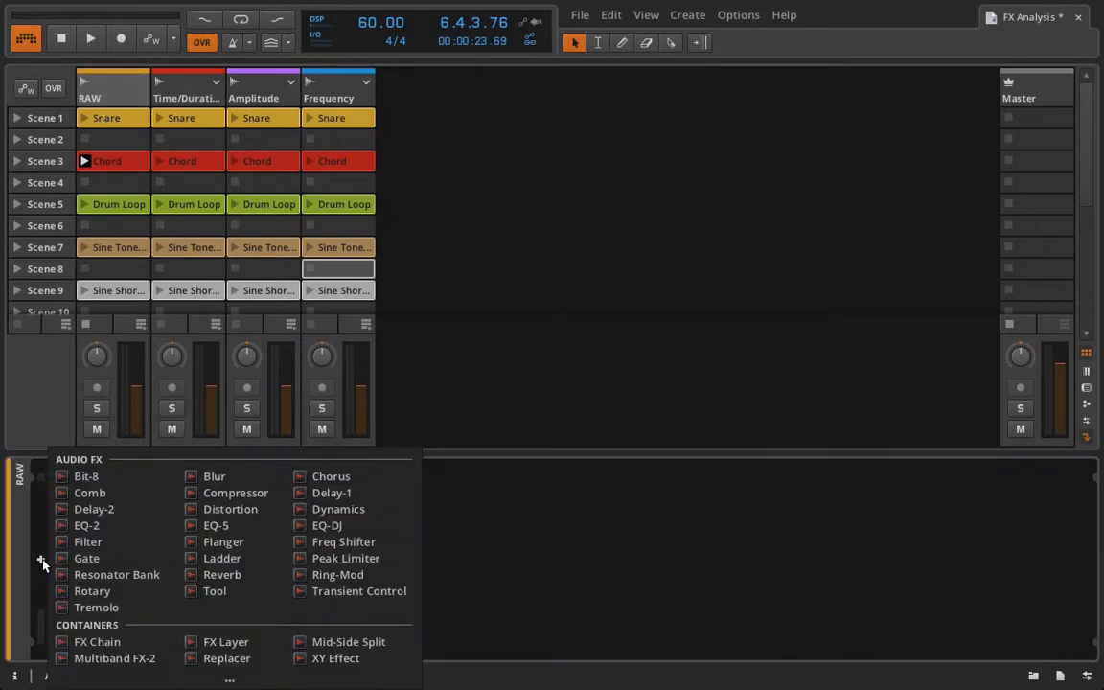
left_click(324, 482)
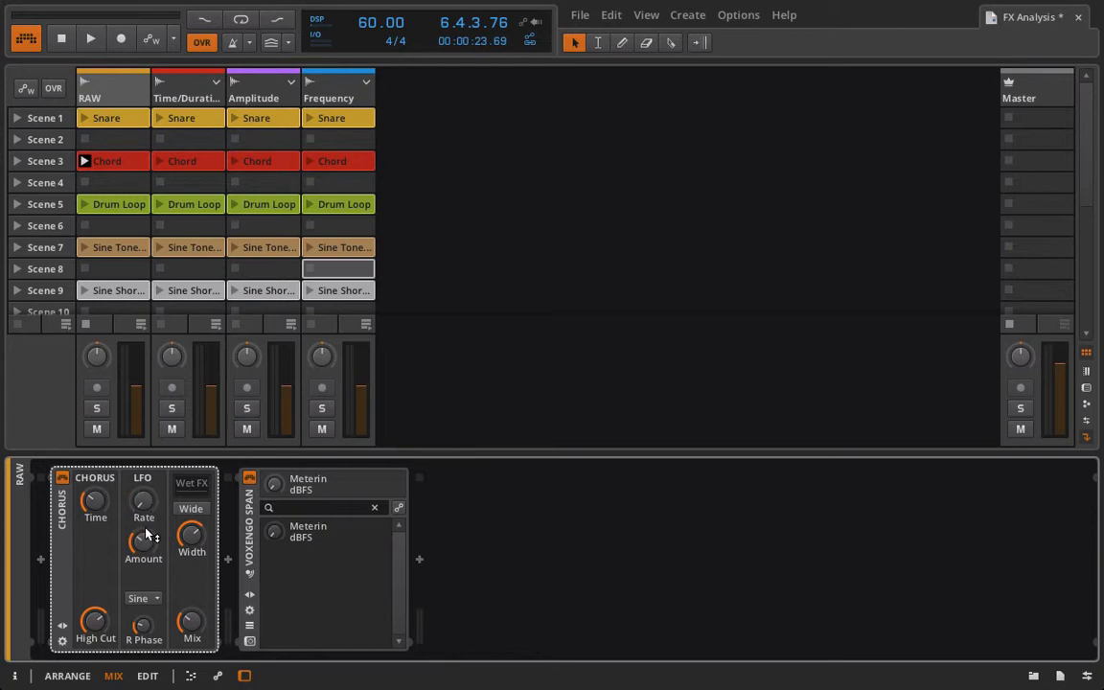
Play the RAW track's Chord clip with Chorus LFO Amount at minimum, Wide enabled, Mix raised and High Cut at maximum.
left_click_drag(141, 545, 141, 578)
left_click(84, 161)
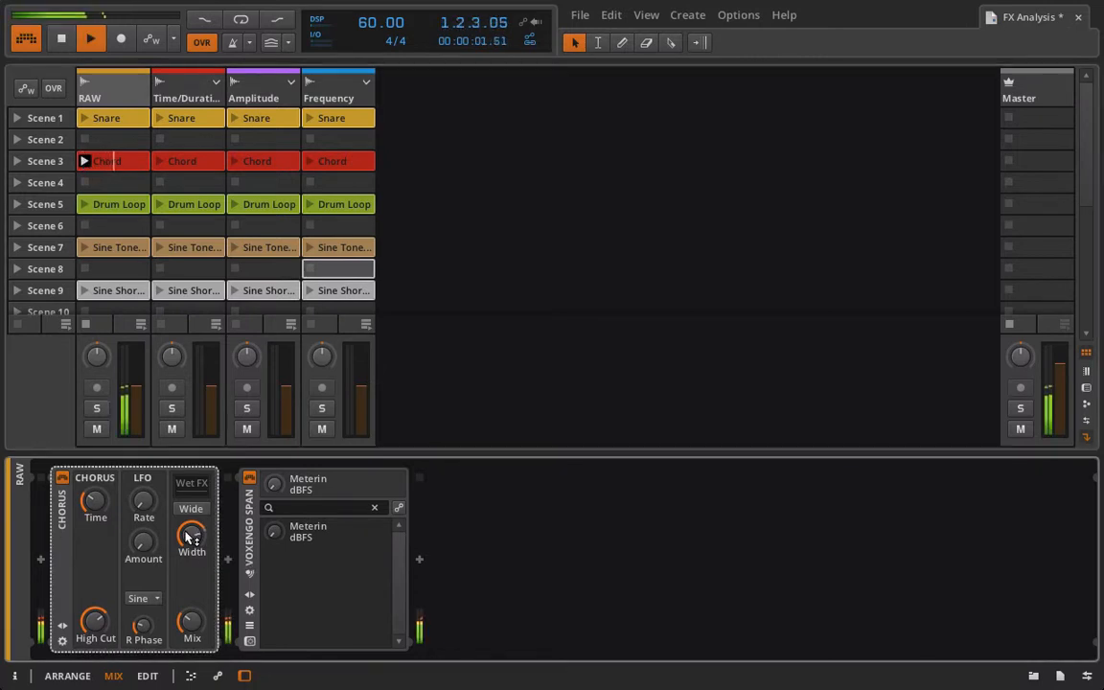
left_click(190, 507)
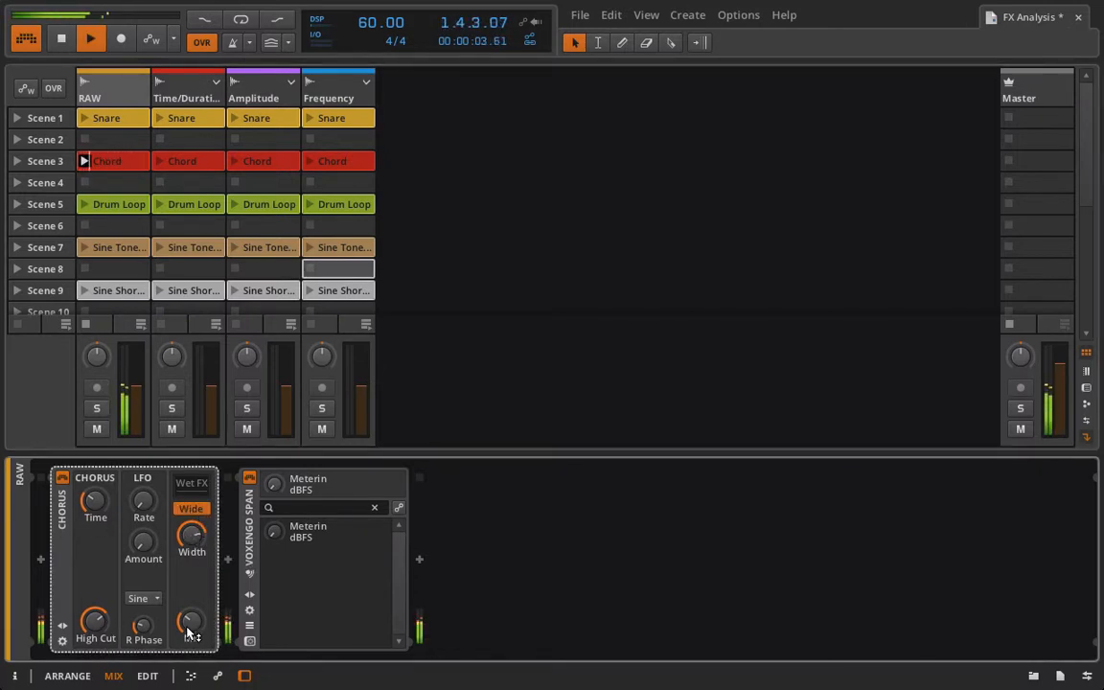
left_click_drag(188, 629, 187, 591)
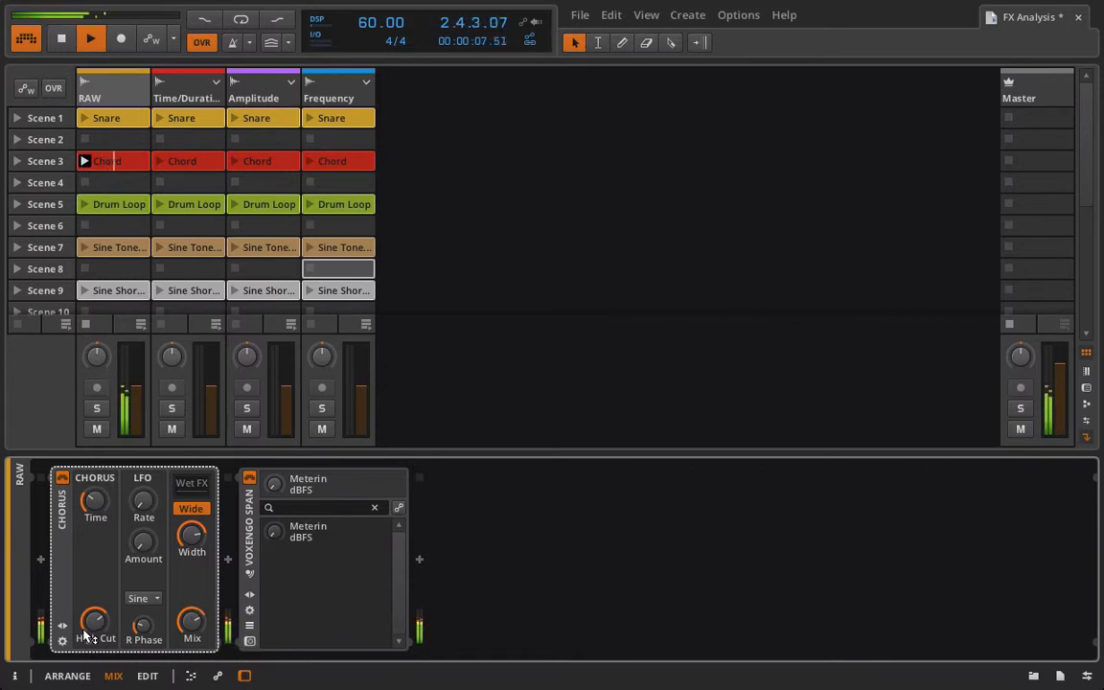
left_click_drag(85, 633, 84, 590)
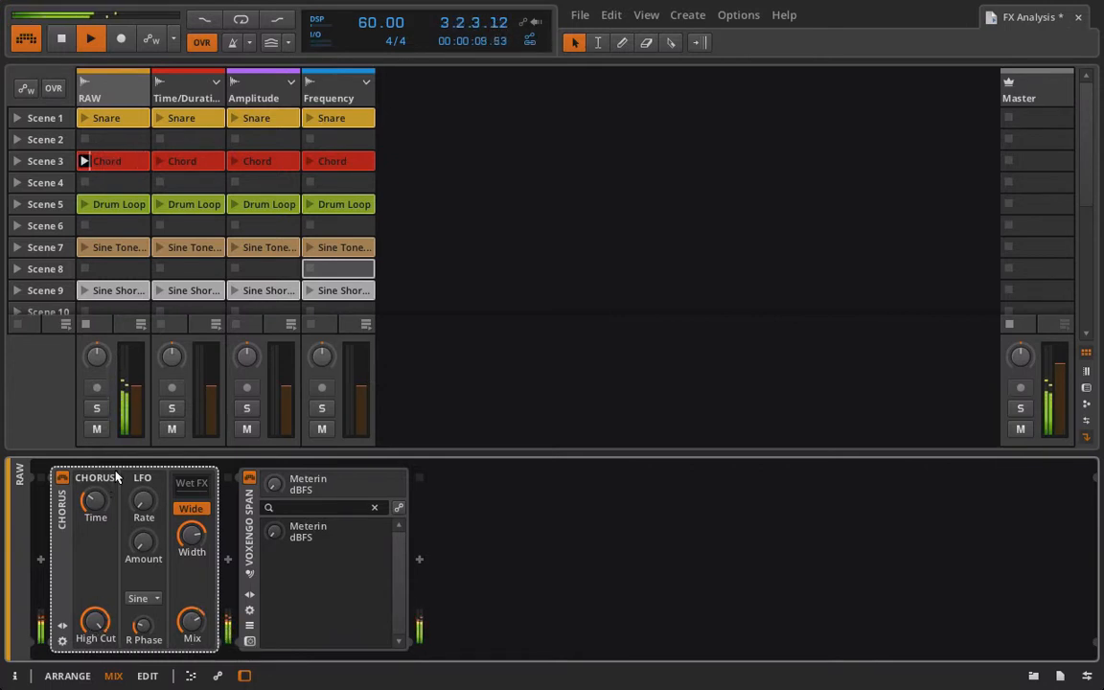
Raise the Chorus Time to just past halfway, increase its Width and Mix, and adjust the system's output volume.
mouse_move(95, 501)
left_mouse_down()
mouse_move(95, 474)
mouse_move(95, 494)
left_mouse_up()
left_click_drag(190, 534, 191, 523)
mouse_move(190, 621)
left_mouse_down()
mouse_move(191, 642)
mouse_move(191, 619)
left_mouse_up()
left_click_drag(92, 500, 95, 494)
key("XF86AudioMute")
key("XF86AudioRaiseVolume")
key("XF86AudioRaiseVolume")
key("XF86AudioRaiseVolume")
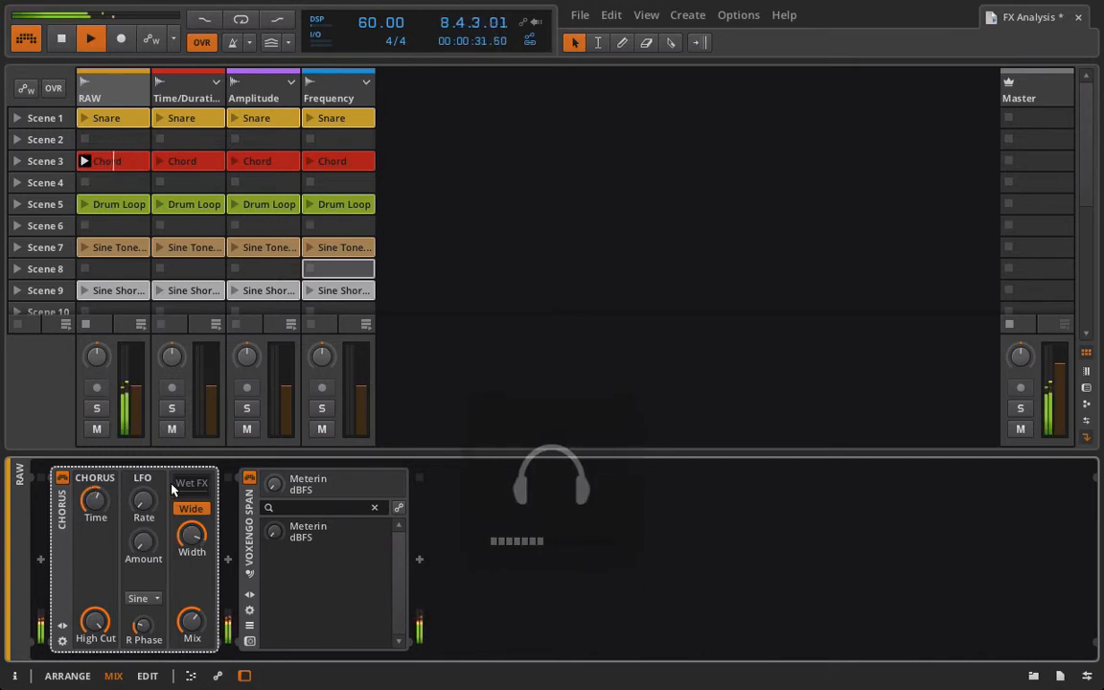
Raise the Chorus LFO's Amount past halfway and its Rate to under halfway, listen to the modulation, and stop playback.
left_click_drag(143, 535, 145, 506)
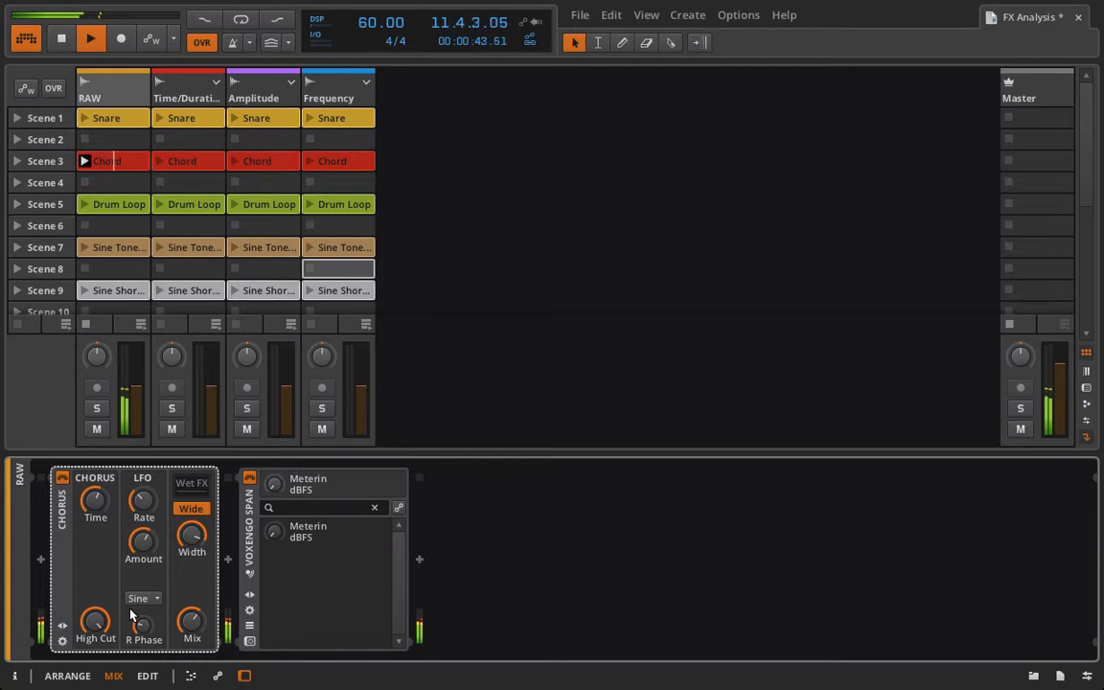
key("space")
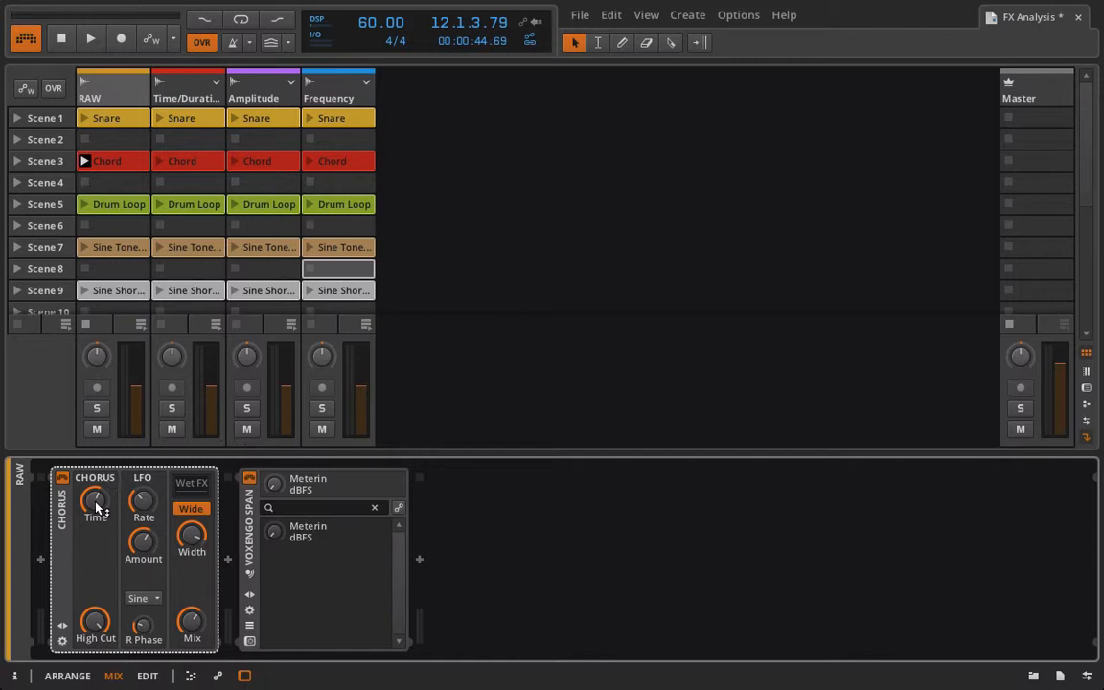
mouse_move(97, 505)
left_mouse_down()
mouse_move(97, 536)
mouse_move(97, 505)
left_mouse_up()
Add Chorus as a new layer below Blur in the Time/Duration track's FX Layer.
left_click(175, 90)
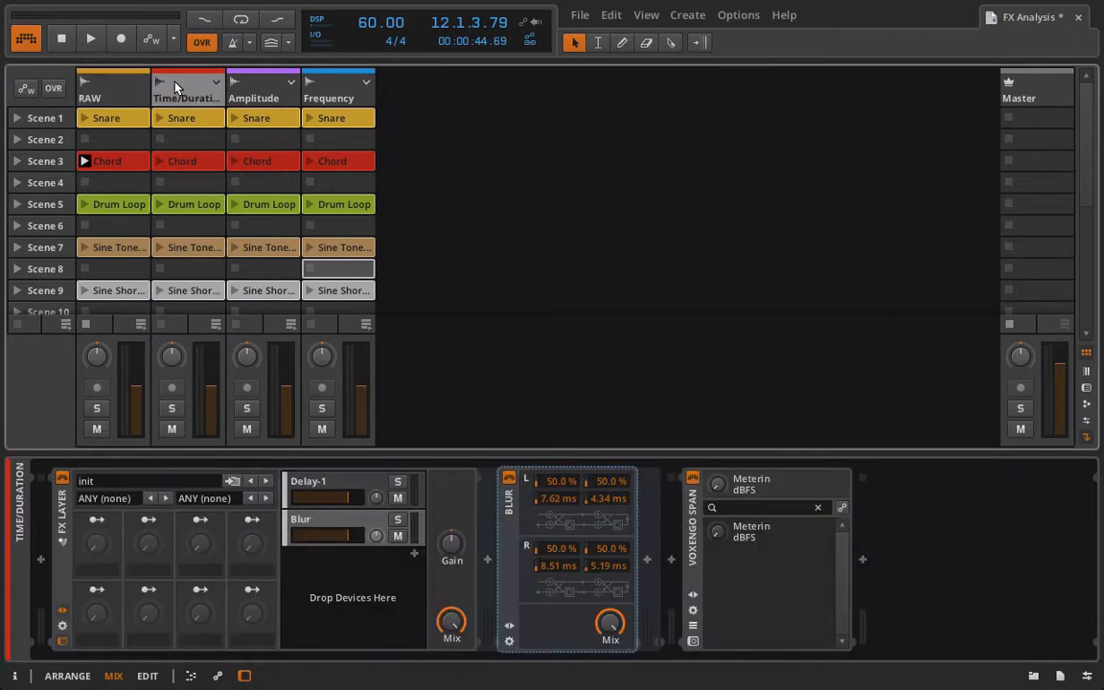
left_click(415, 554)
double_click(709, 477)
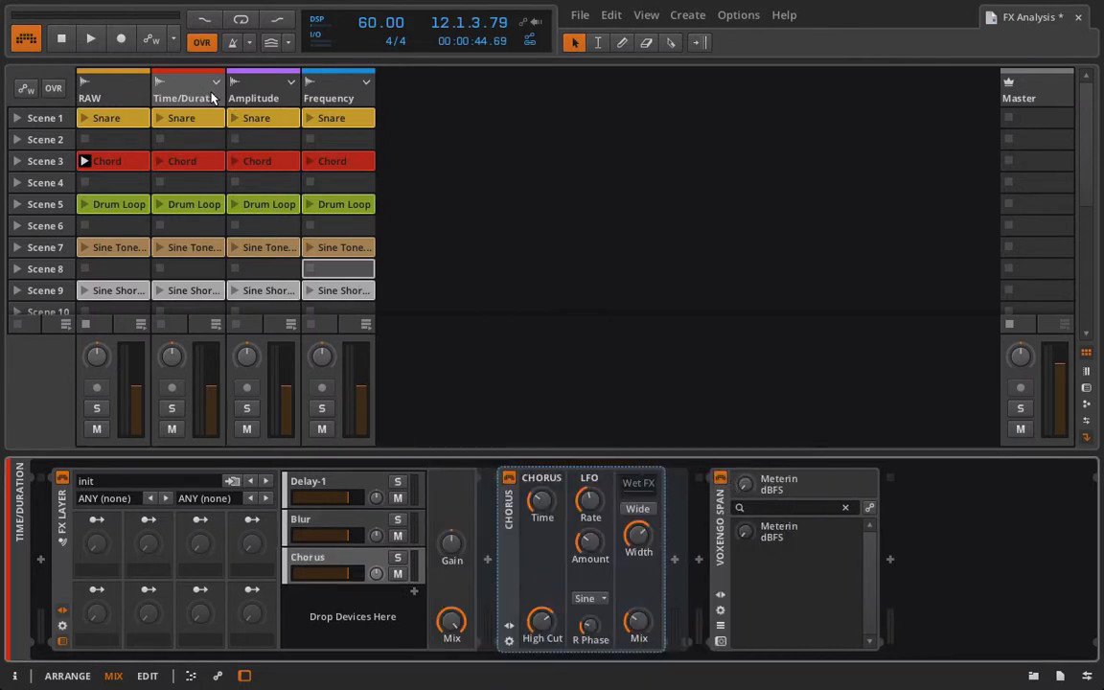
Replace the Chorus effect on the RAW track with a Comb effect ahead of Voxengo SPAN.
left_click(134, 94)
left_click(62, 517)
key("Delete")
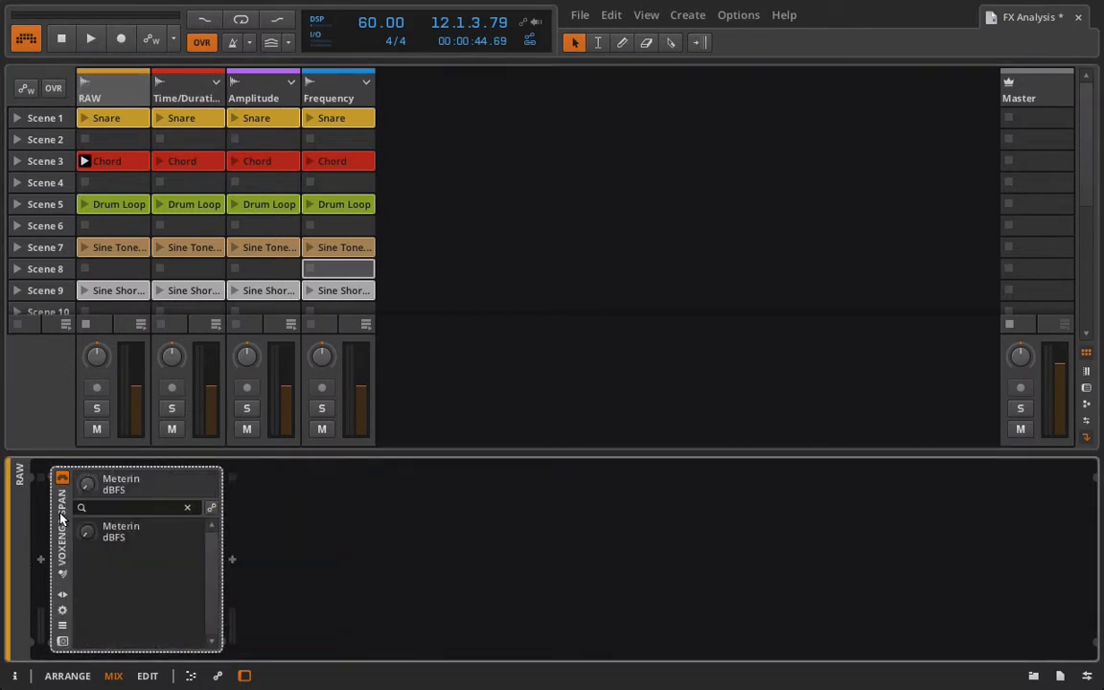
left_click(41, 560)
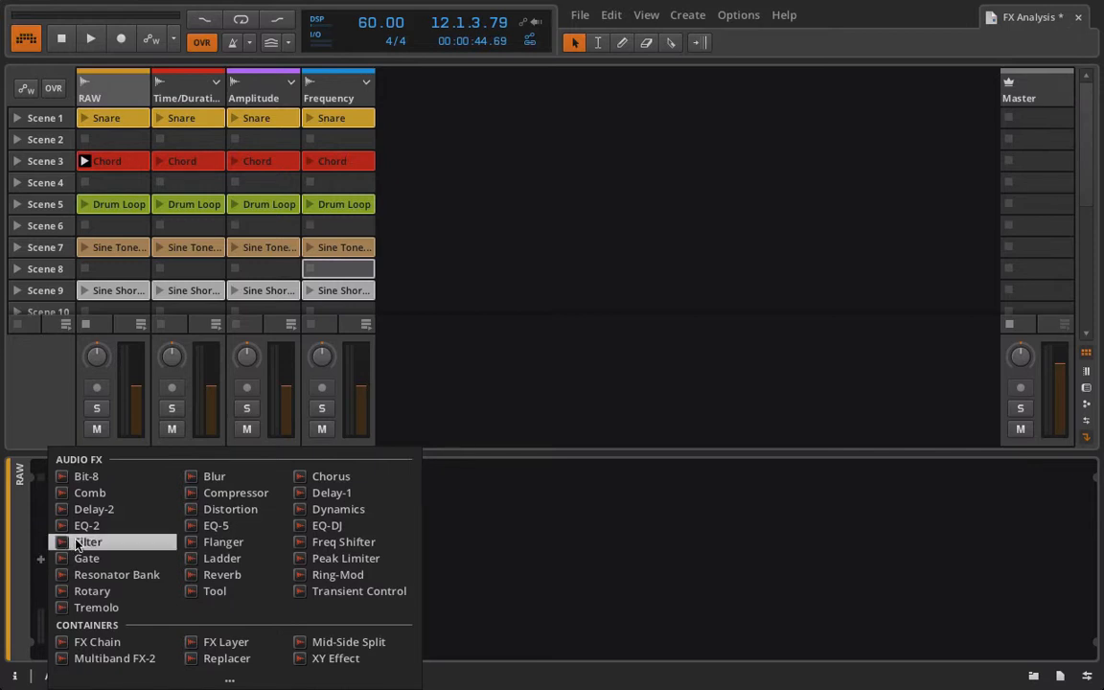
left_click(82, 492)
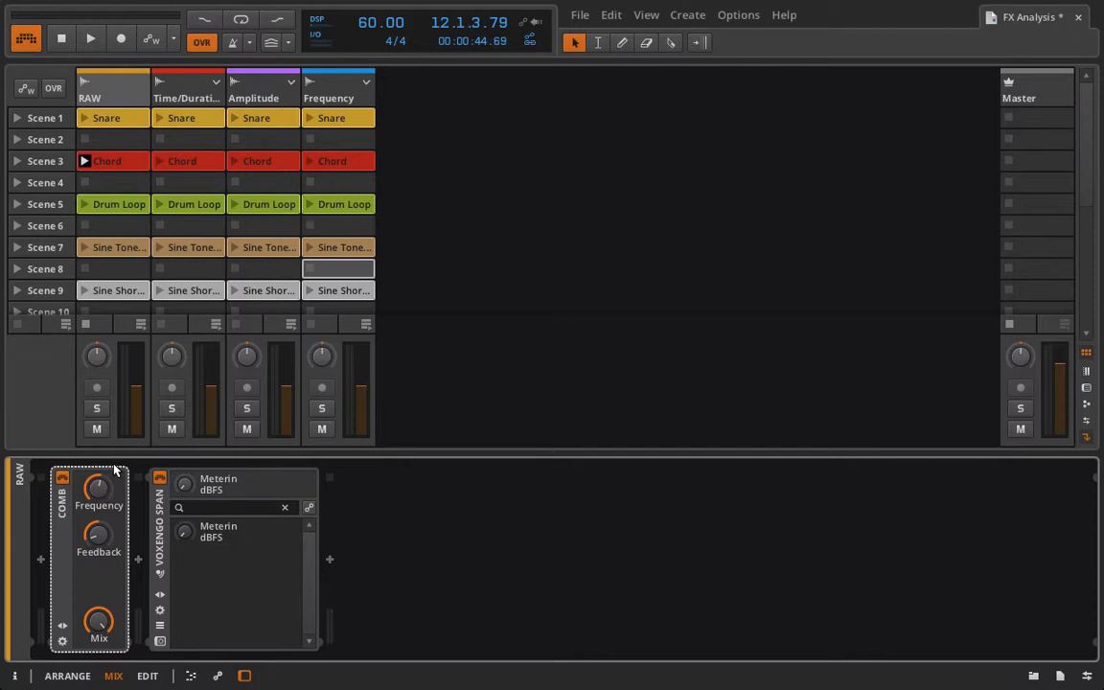
Play the RAW track's Chord clip while slightly reducing Comb's Mix, raising its Feedback and lowering its Frequency.
left_click(82, 164)
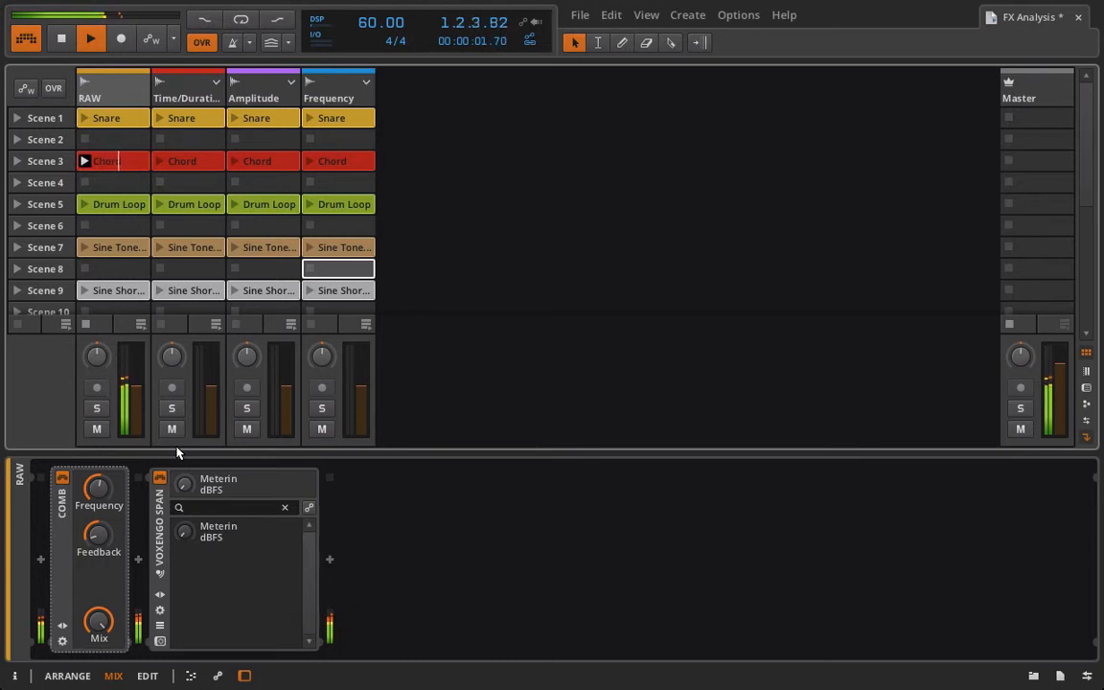
left_click_drag(100, 626, 100, 651)
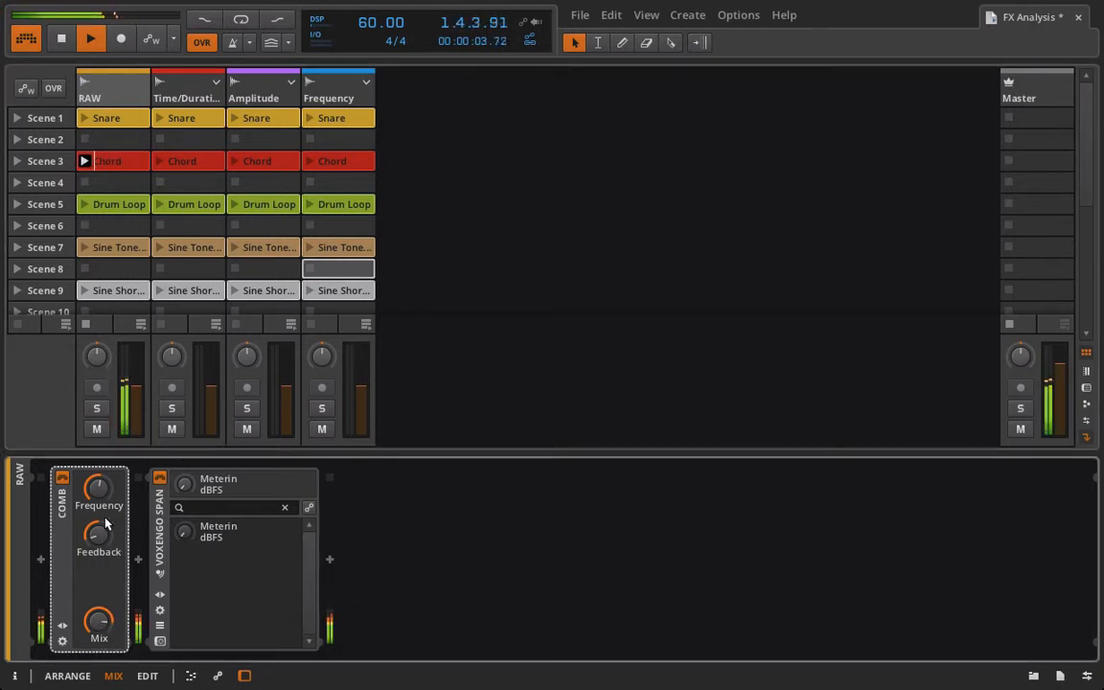
mouse_move(99, 489)
left_mouse_down()
mouse_move(98, 533)
mouse_move(102, 501)
mouse_move(99, 531)
mouse_move(91, 497)
mouse_move(91, 510)
left_mouse_up()
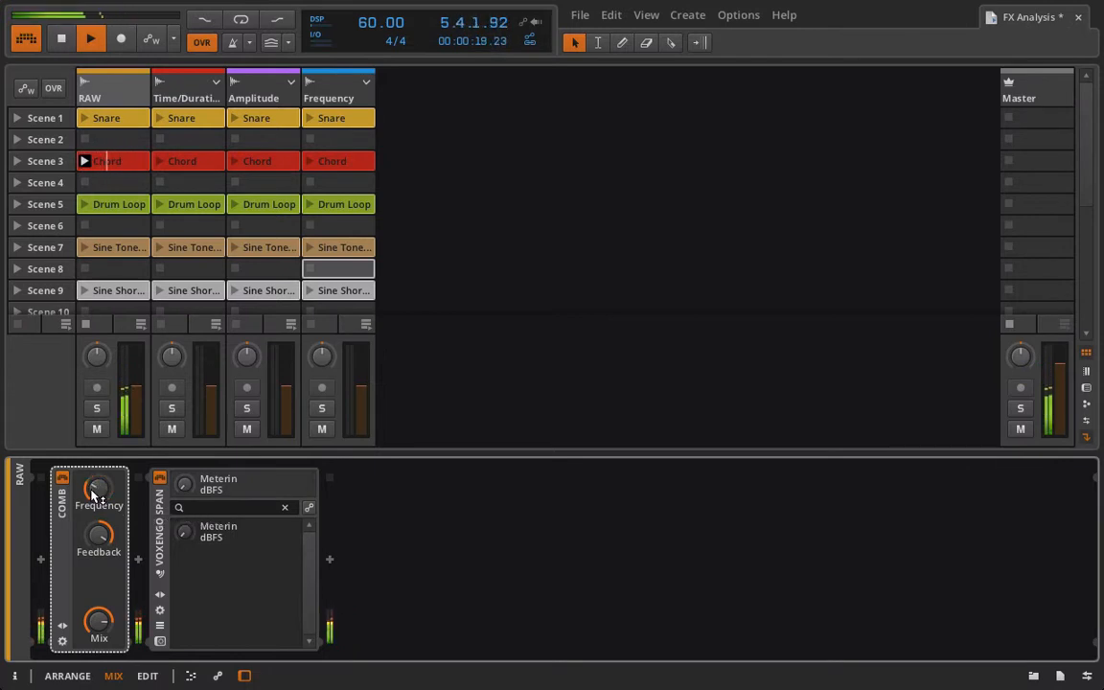
Compare the Chord's spectrum in Voxengo SPAN with Comb bypassed and enabled, stop playback, and close the analyzer.
left_click(160, 573)
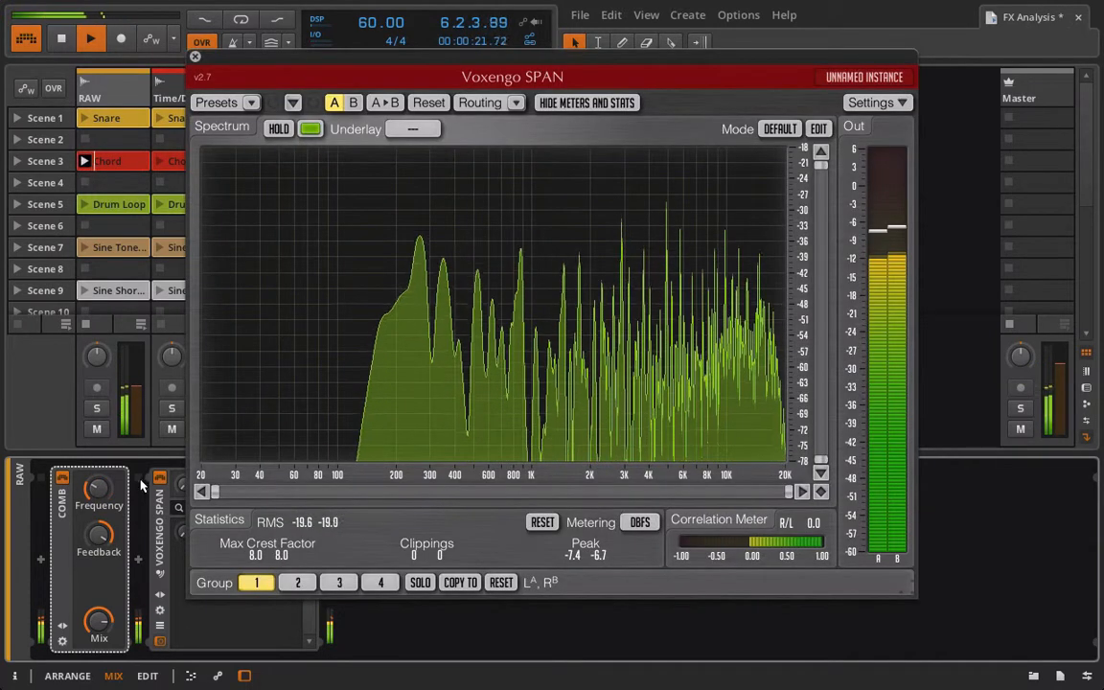
left_click(62, 479)
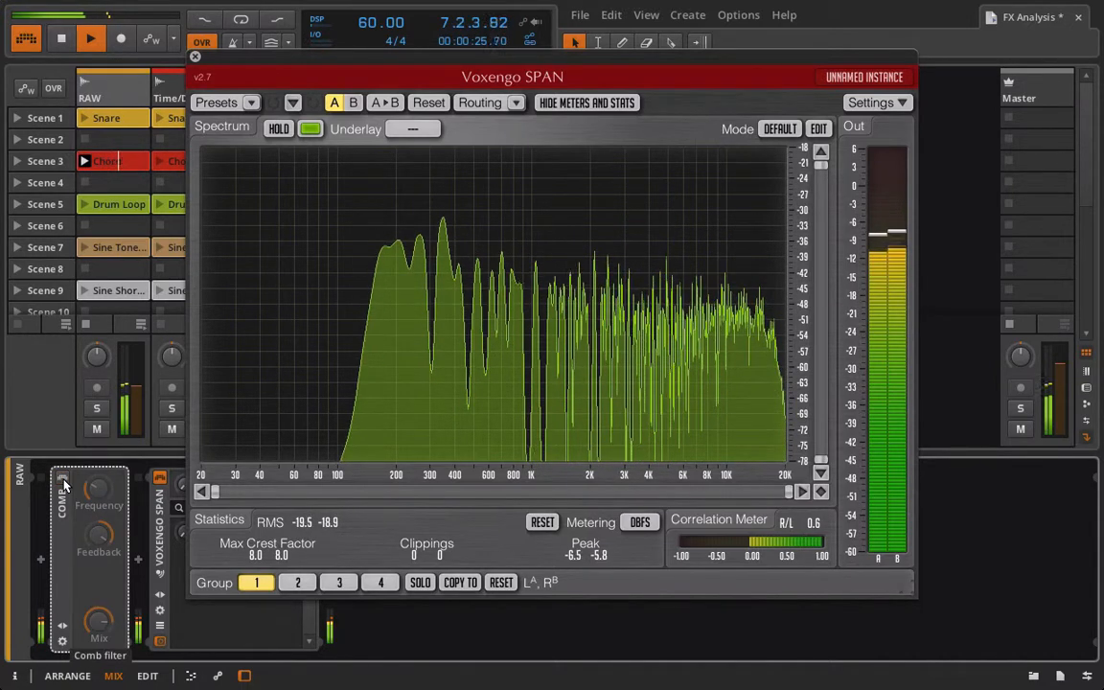
left_click(62, 481)
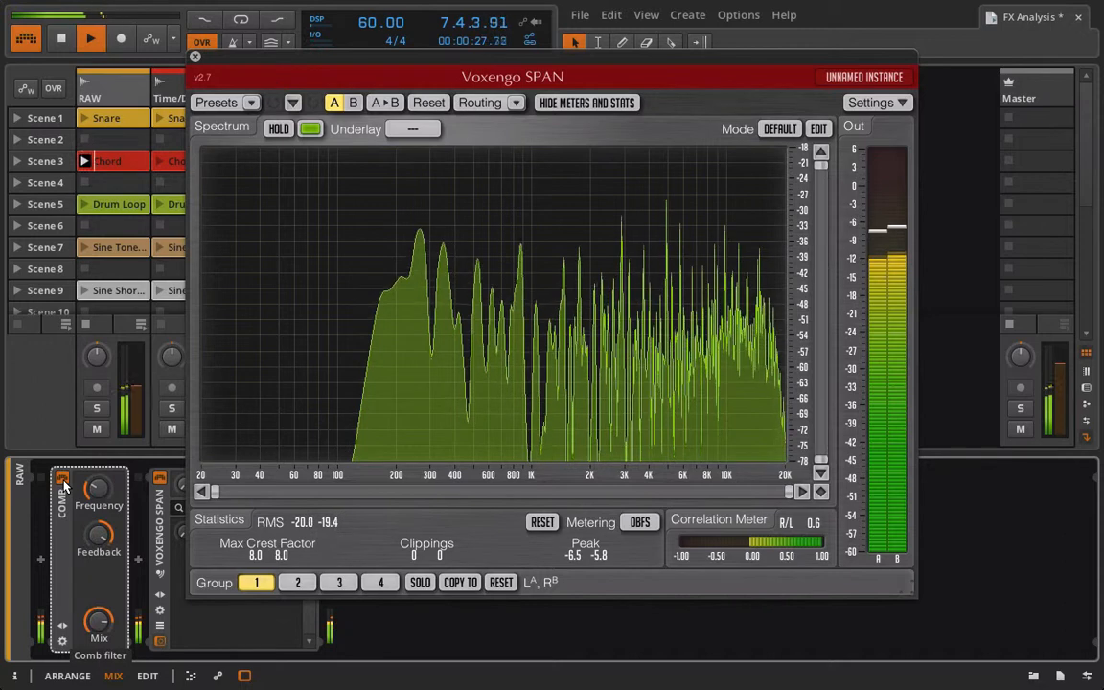
key("space")
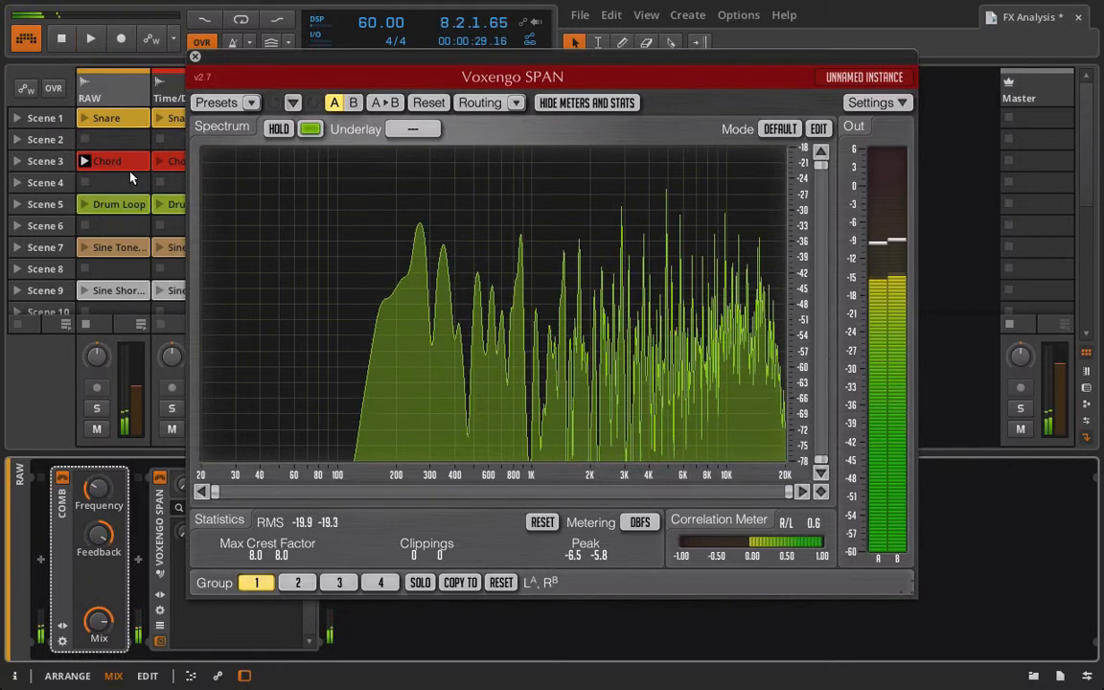
left_click(196, 60)
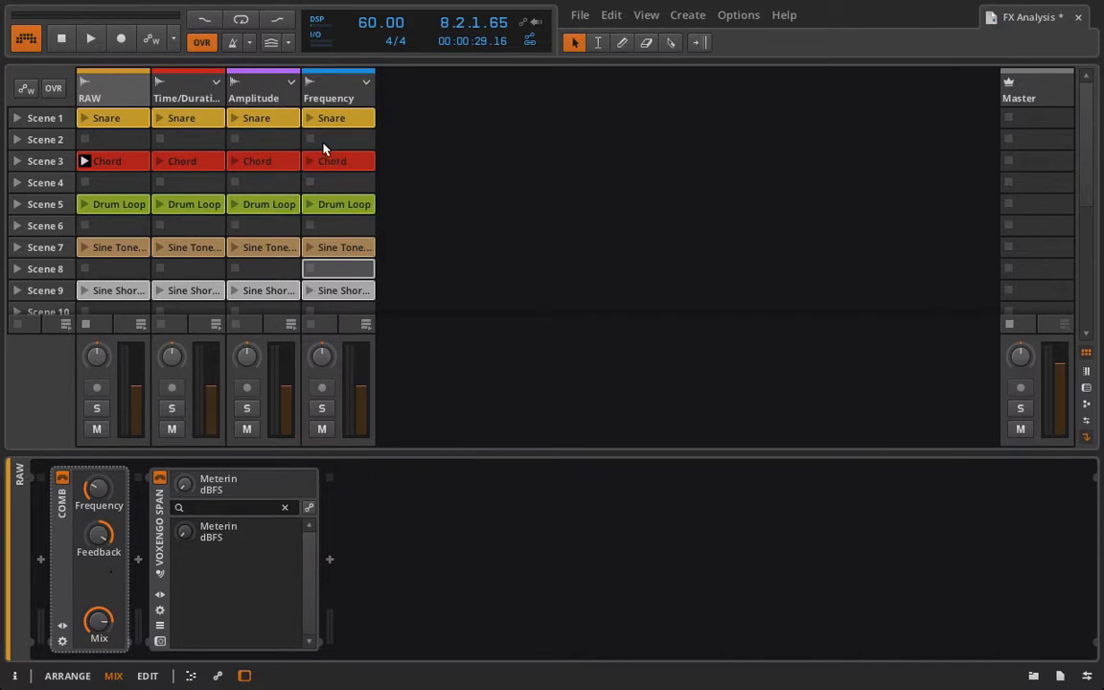
Add Comb as a new layer below Bit-8 in the Frequency track's FX Layer.
left_click(323, 103)
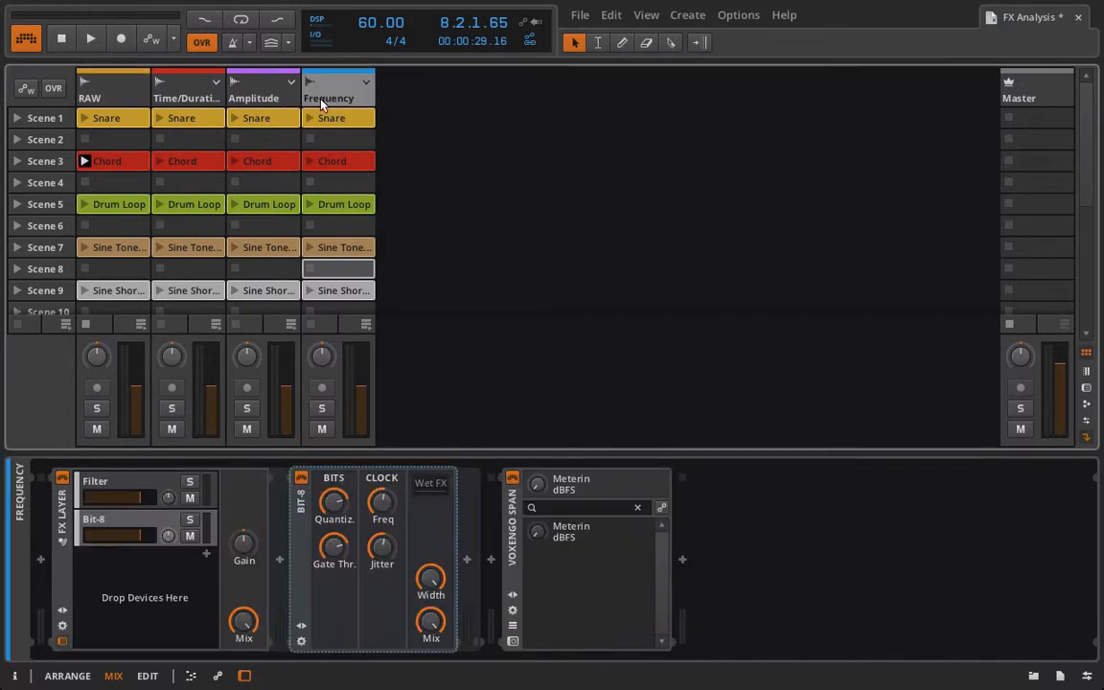
left_click(206, 554)
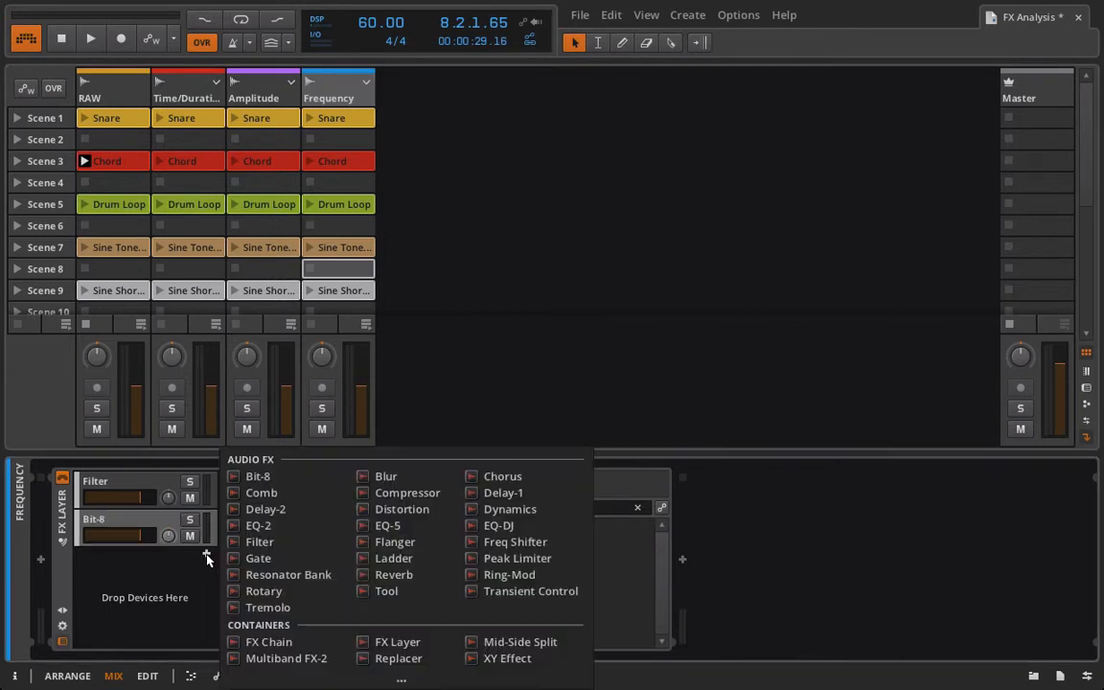
left_click(286, 491)
Replace the Comb effect on the RAW track with a Compressor ahead of Voxengo SPAN.
left_click(110, 96)
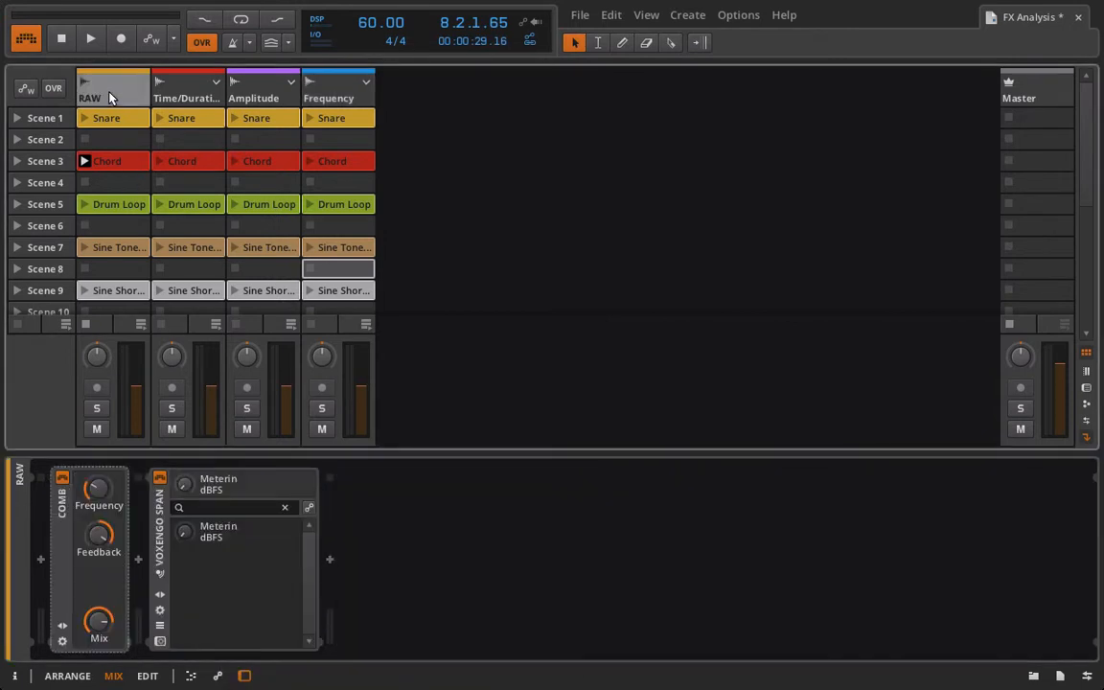
key("Delete")
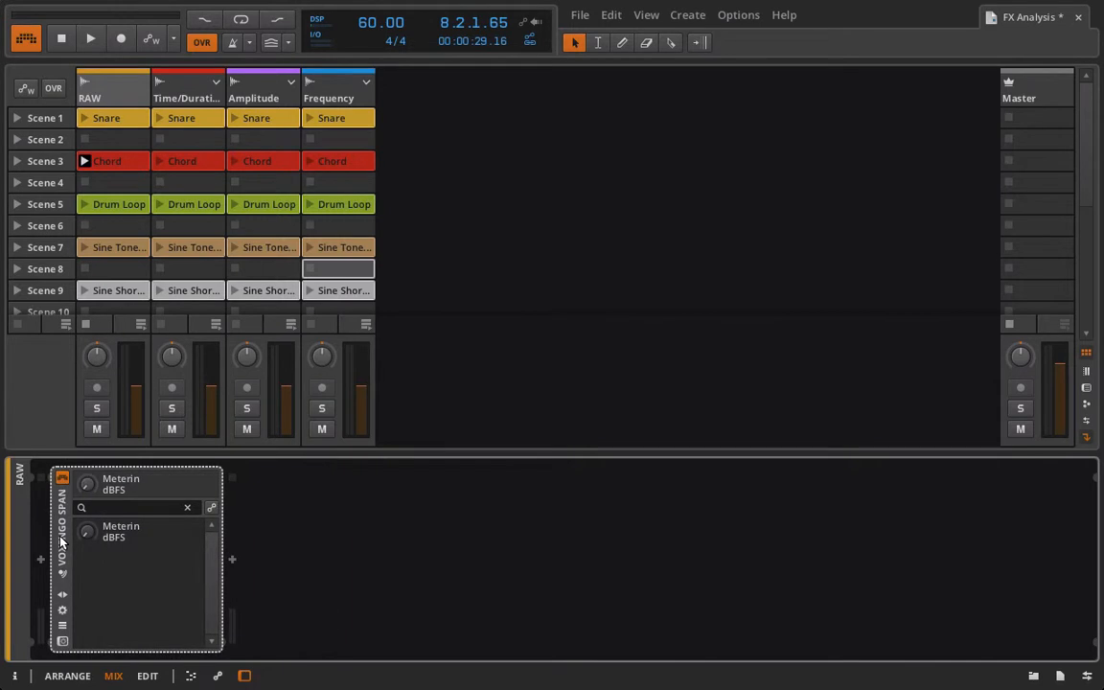
left_click(40, 560)
left_click(226, 495)
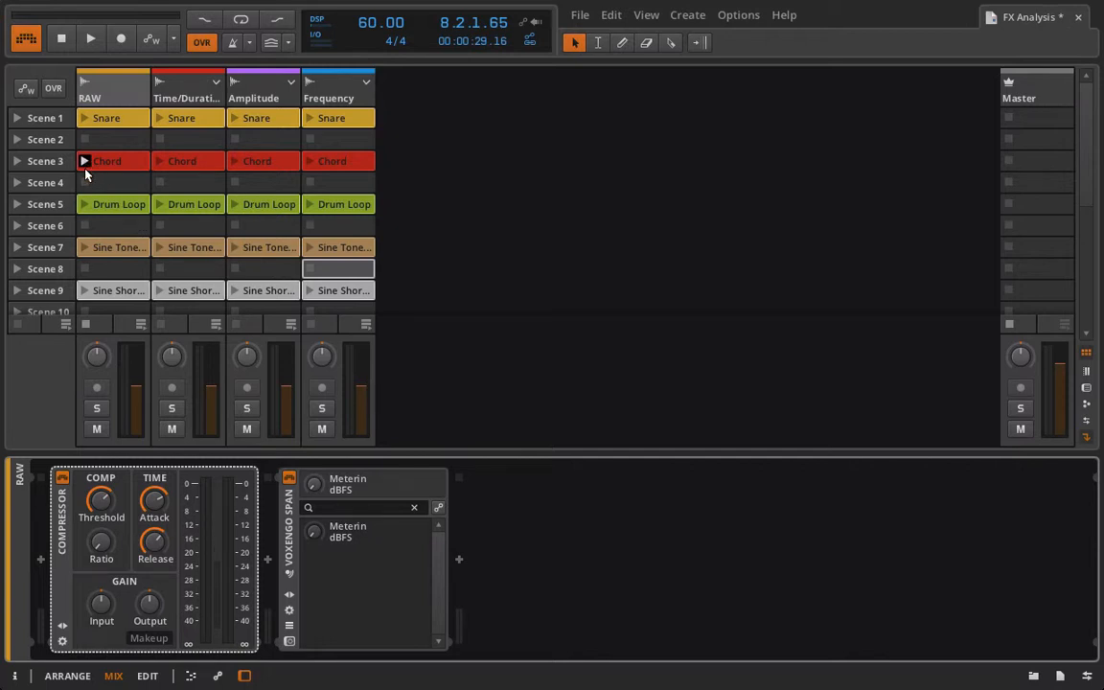
Play the RAW track's Drum Loop clip, raise the Compressor's Ratio, and lower its Threshold to about -36.8 dB.
left_click(85, 204)
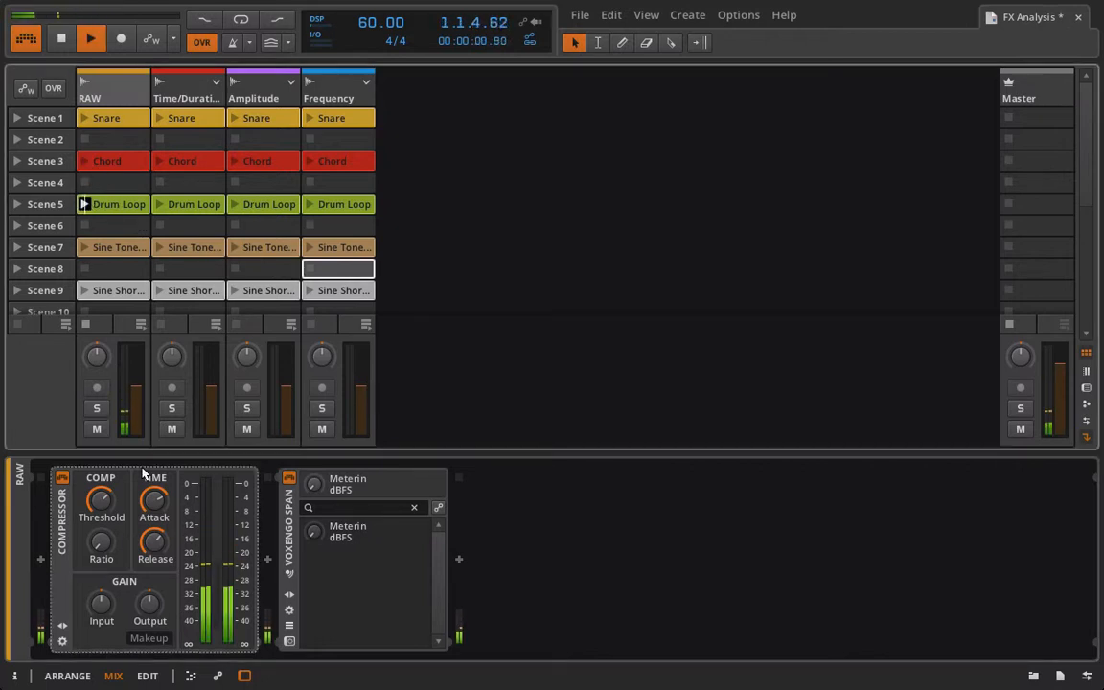
left_click(101, 498)
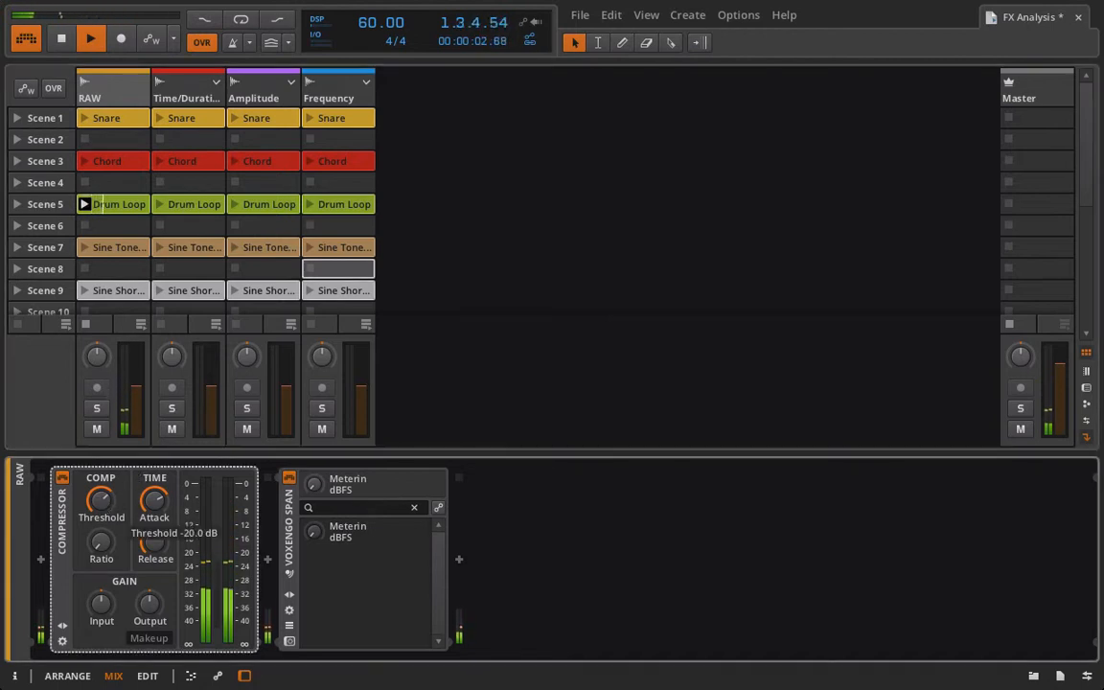
left_click_drag(105, 538, 106, 508)
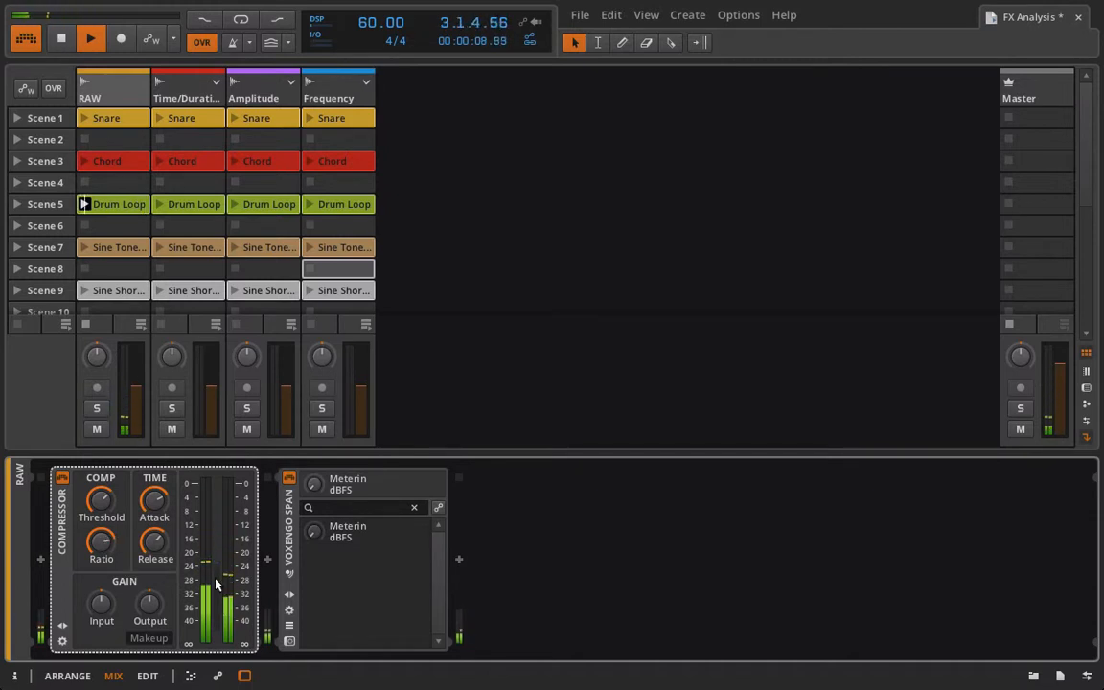
left_click_drag(98, 492, 99, 492)
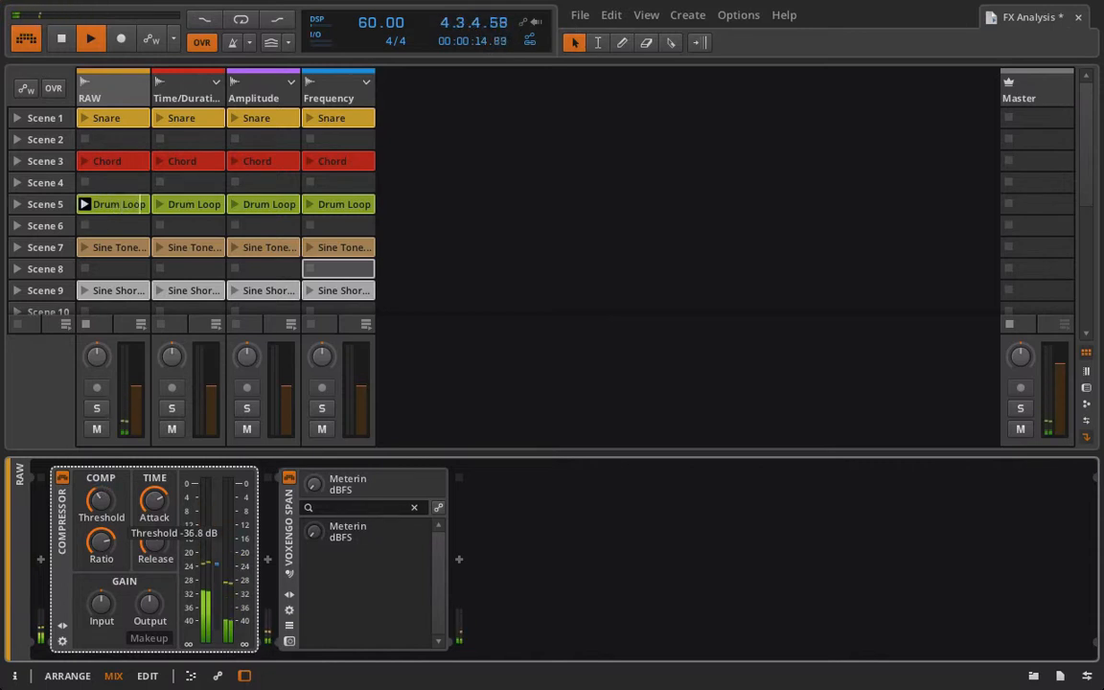
Shorten the Compressor's Attack to about 0.68 ms, reduce its Release to below halfway, and enable Makeup gain.
left_click_drag(99, 492, 153, 517)
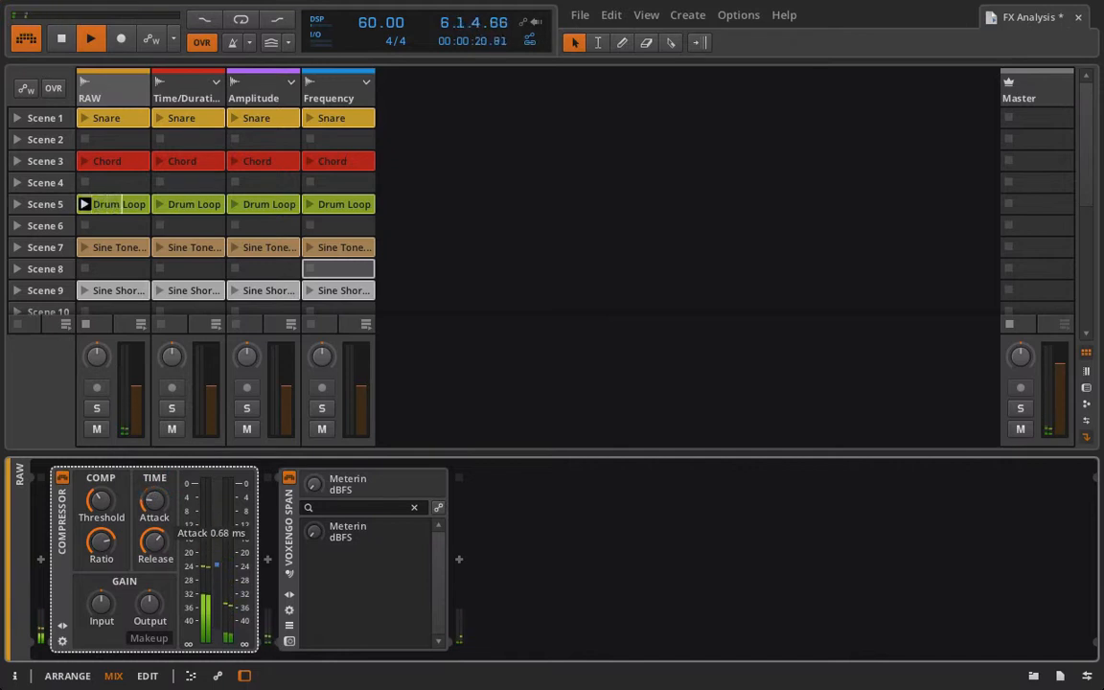
left_click_drag(154, 517, 154, 556)
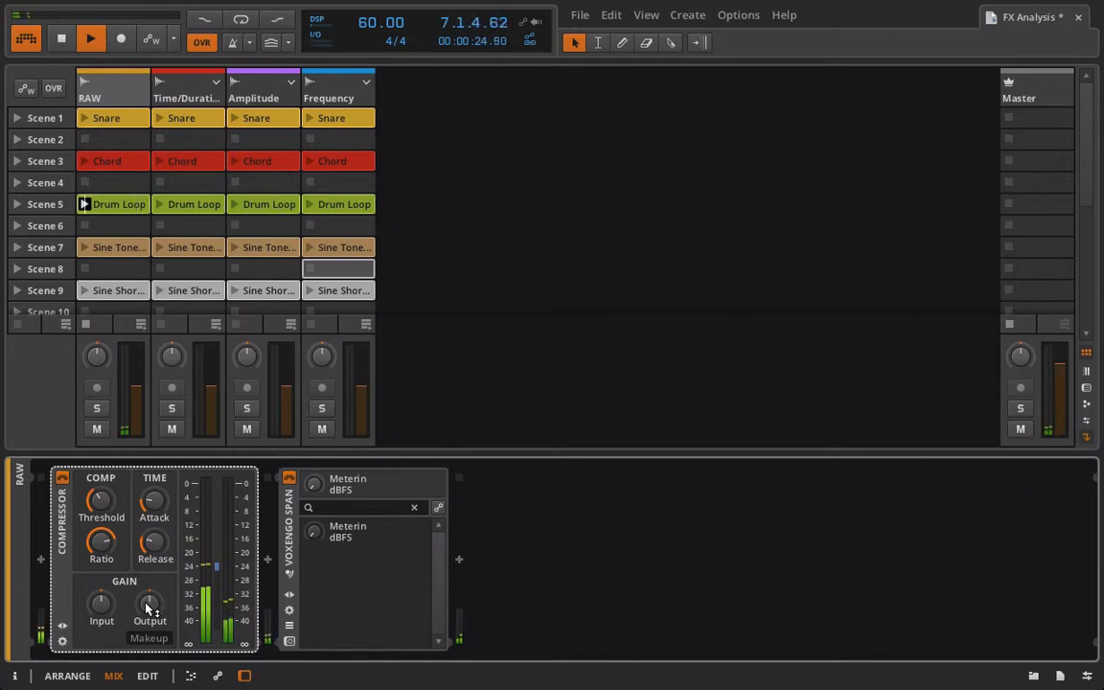
left_click(146, 639)
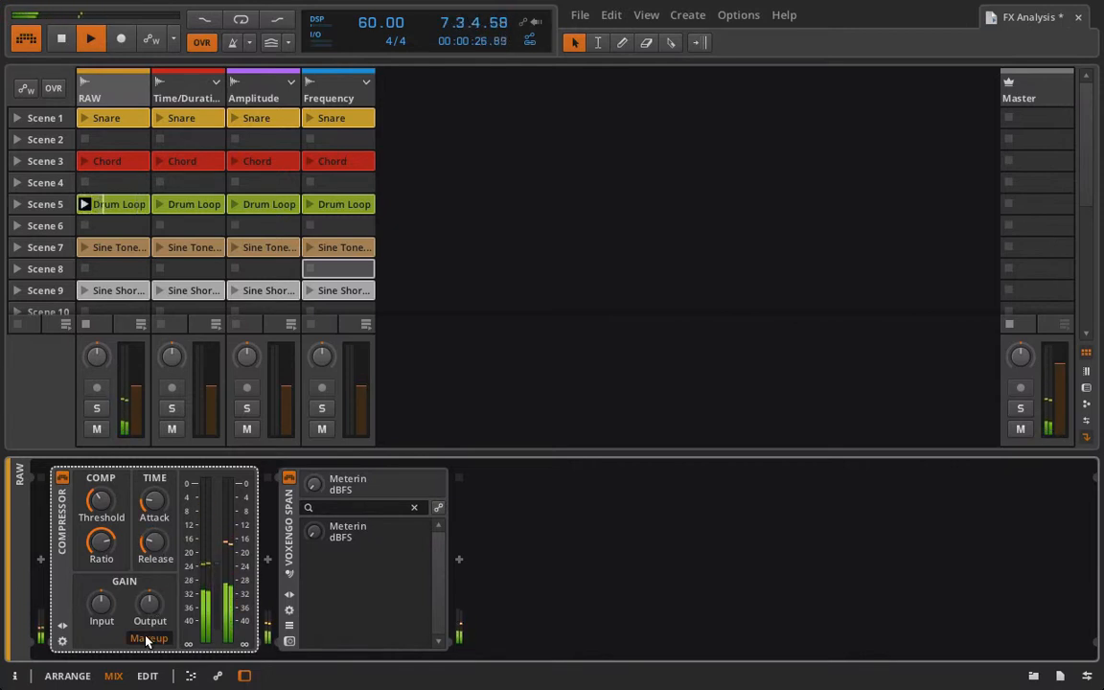
Fine-tune the Compressor's Release and Ratio, and compare the Drum Loop with the effect bypassed and enabled.
left_click_drag(154, 543, 153, 539)
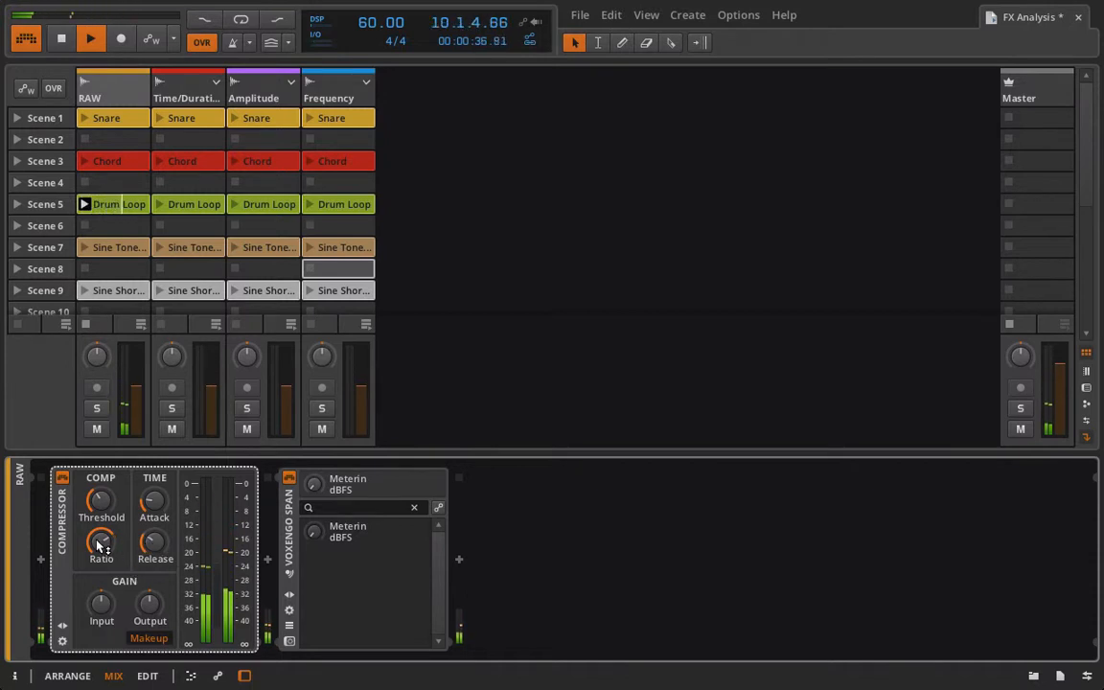
left_click(61, 477)
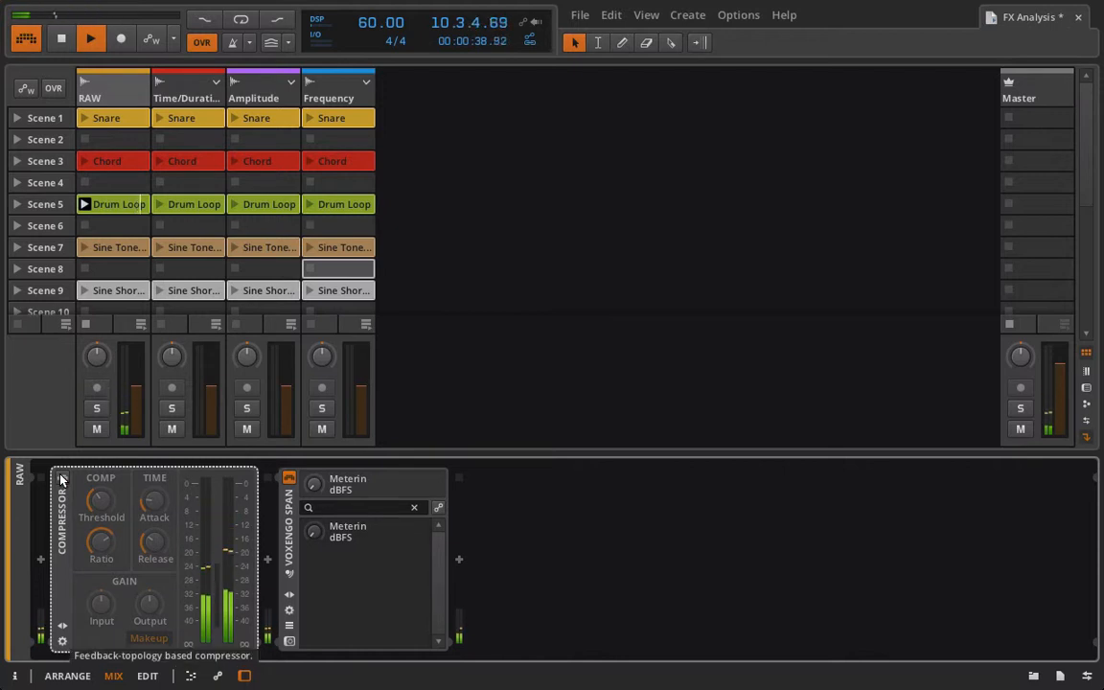
left_click(61, 477)
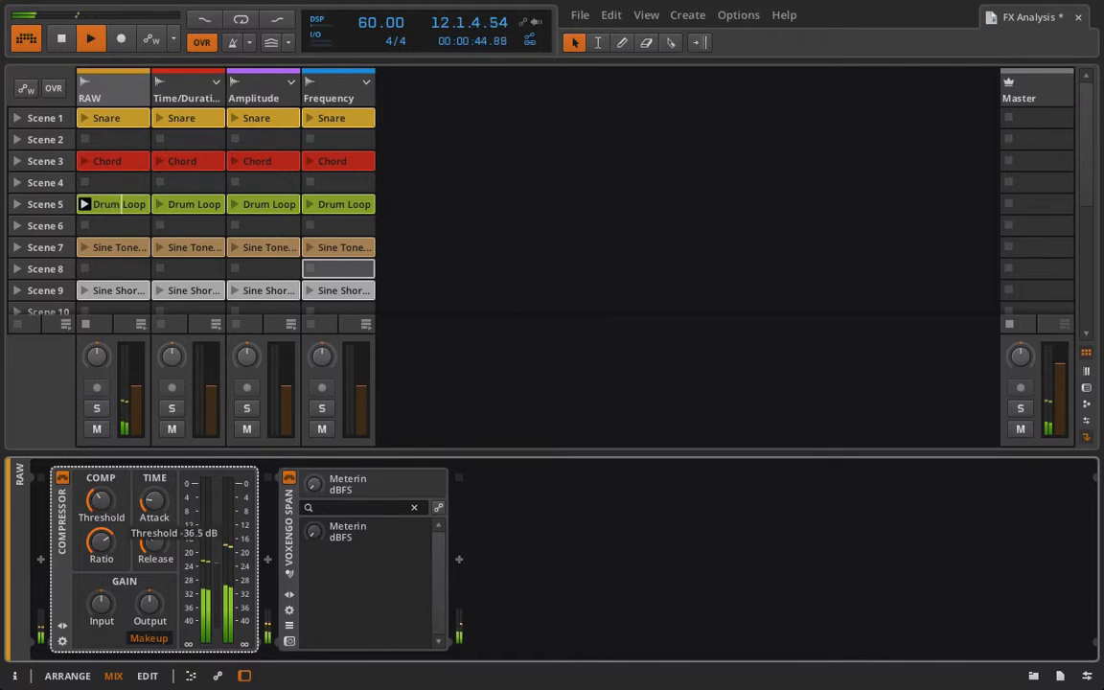
Set the Compressor's Release to about 118 ms and compare the playing Drum Loop with the effect bypassed and enabled.
left_click_drag(154, 500, 155, 554)
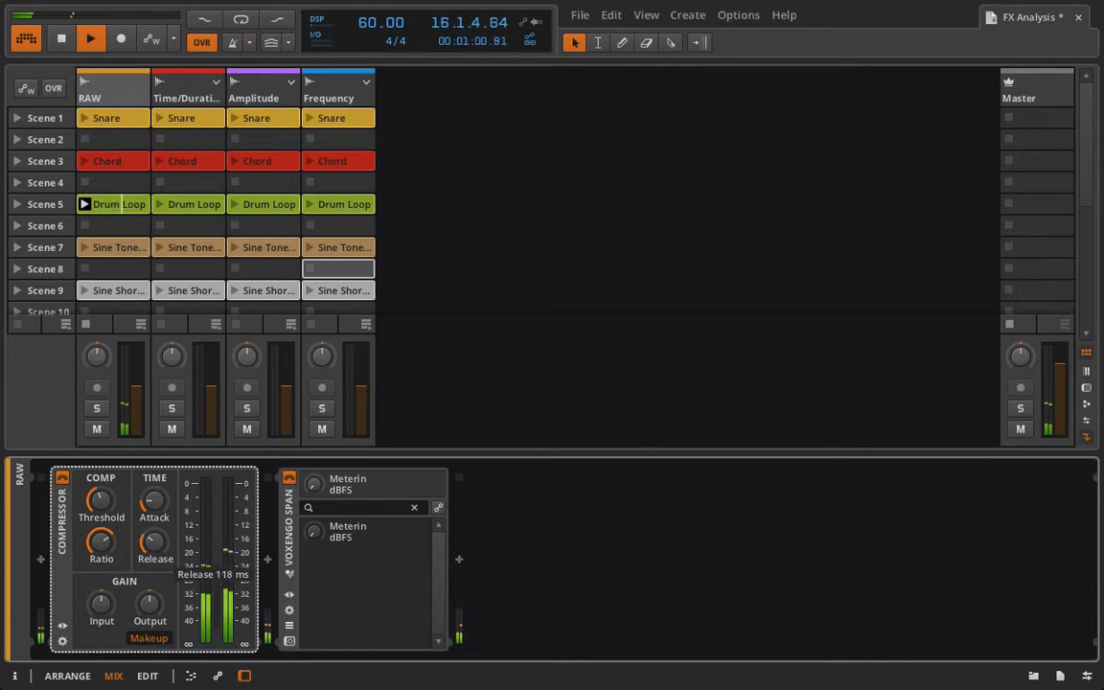
left_click_drag(155, 544, 155, 542)
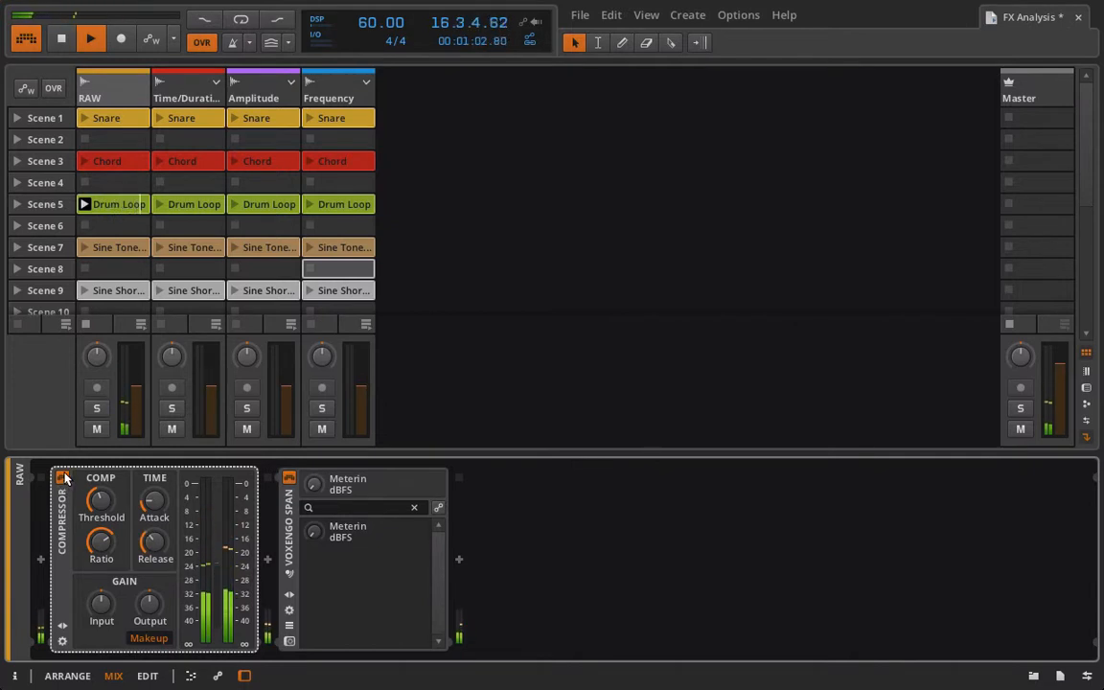
left_click(63, 477)
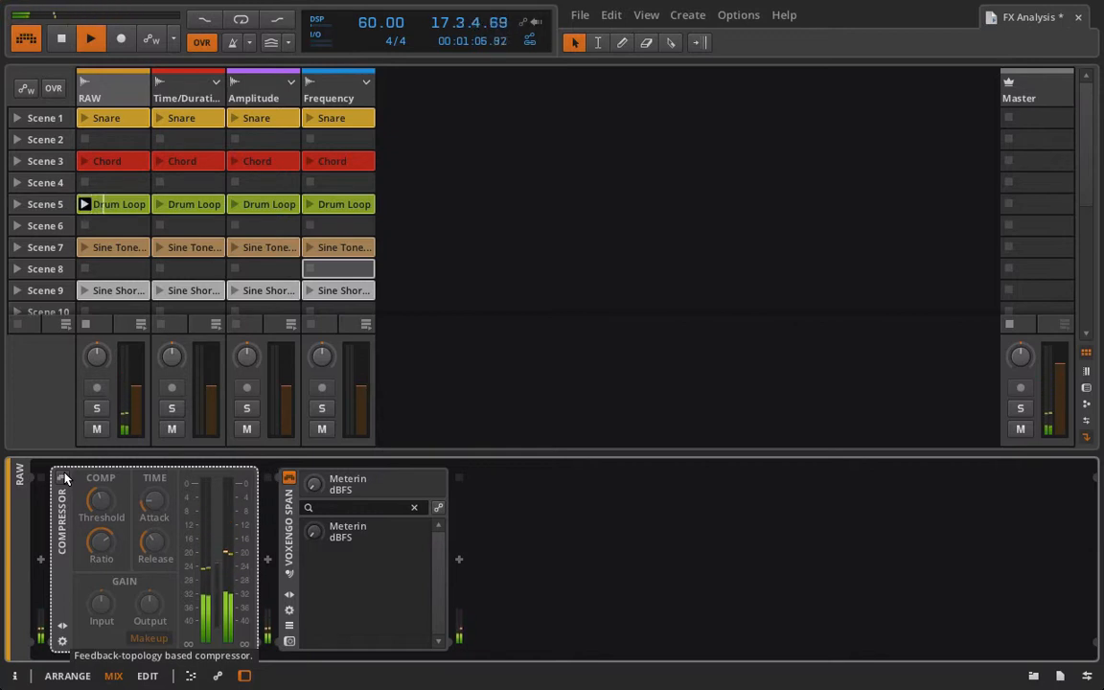
left_click(63, 477)
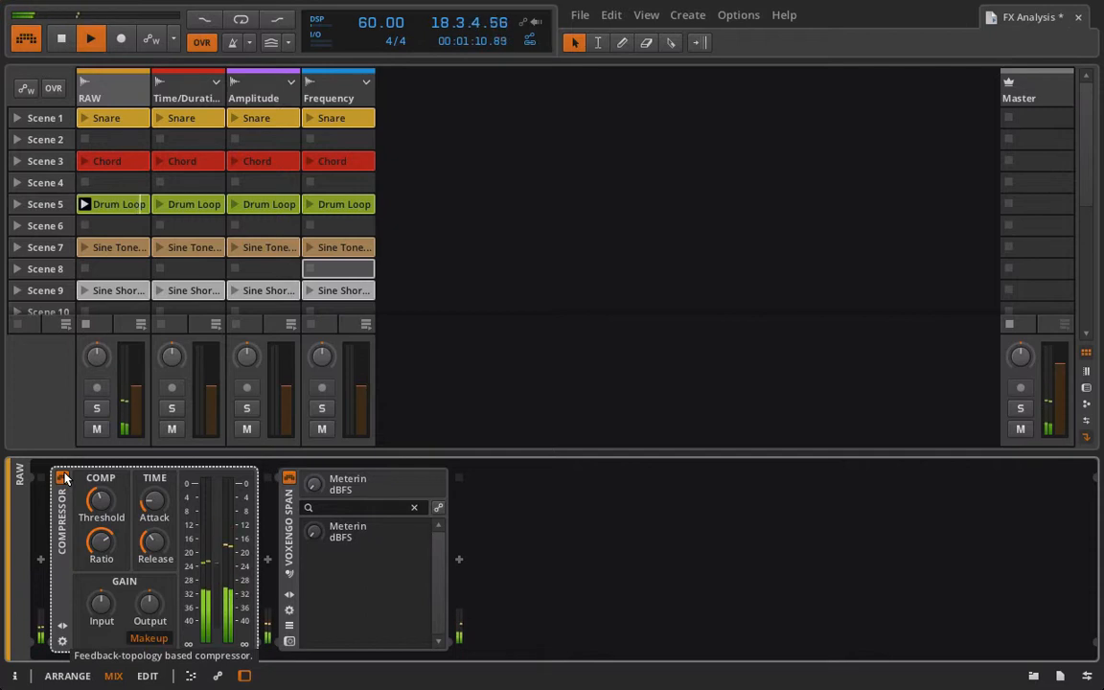
key("space")
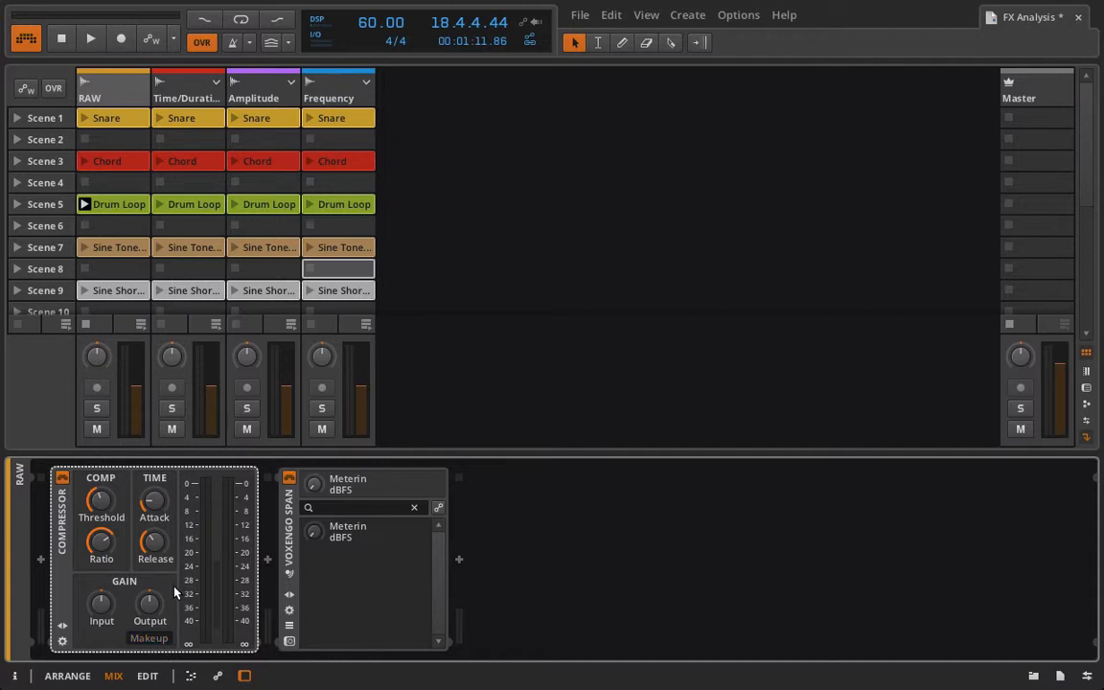
With Makeup off, raise the Compressor's Output gain while the RAW track's Drum Loop plays, and compare it bypassed and enabled.
left_click(83, 205)
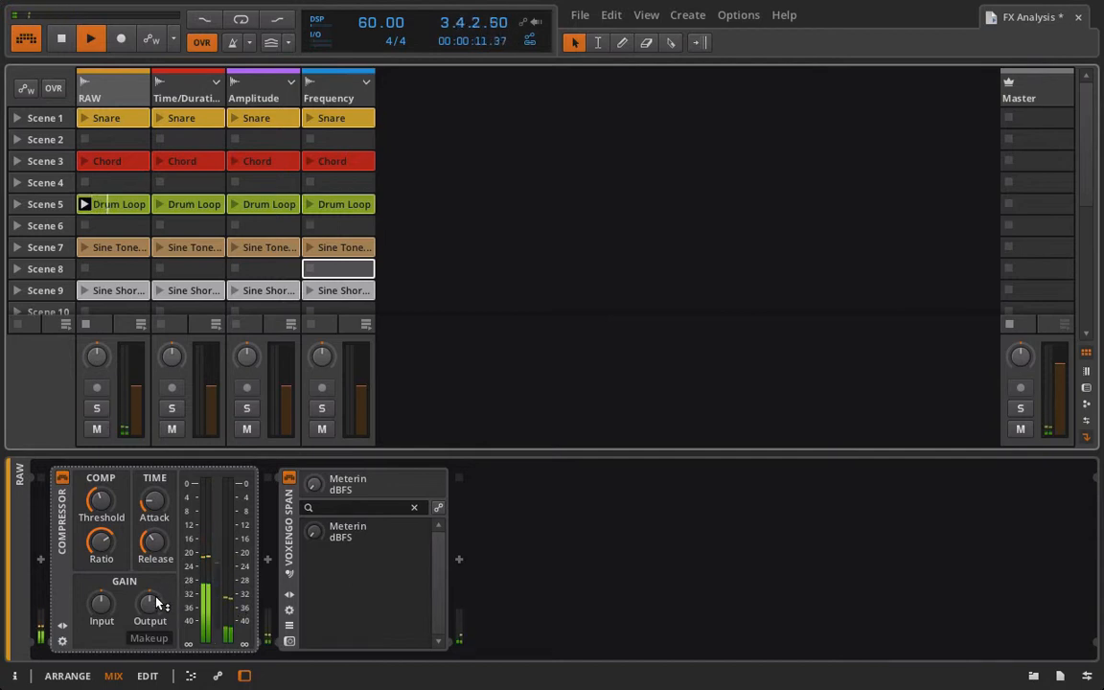
left_click_drag(153, 603, 153, 573)
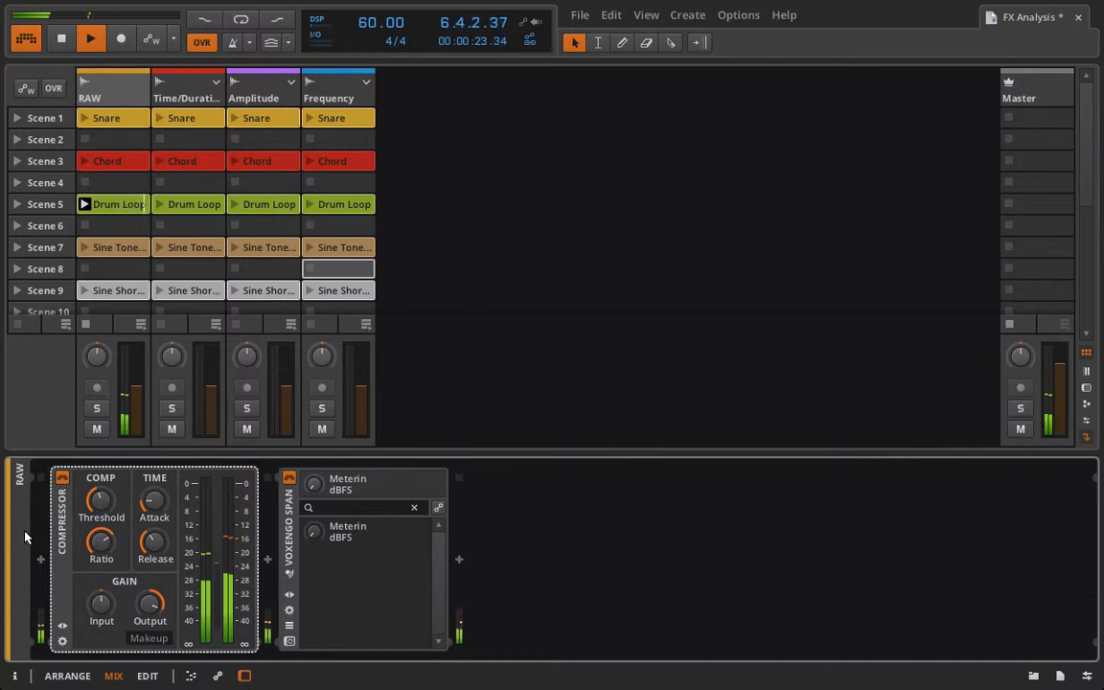
left_click(61, 478)
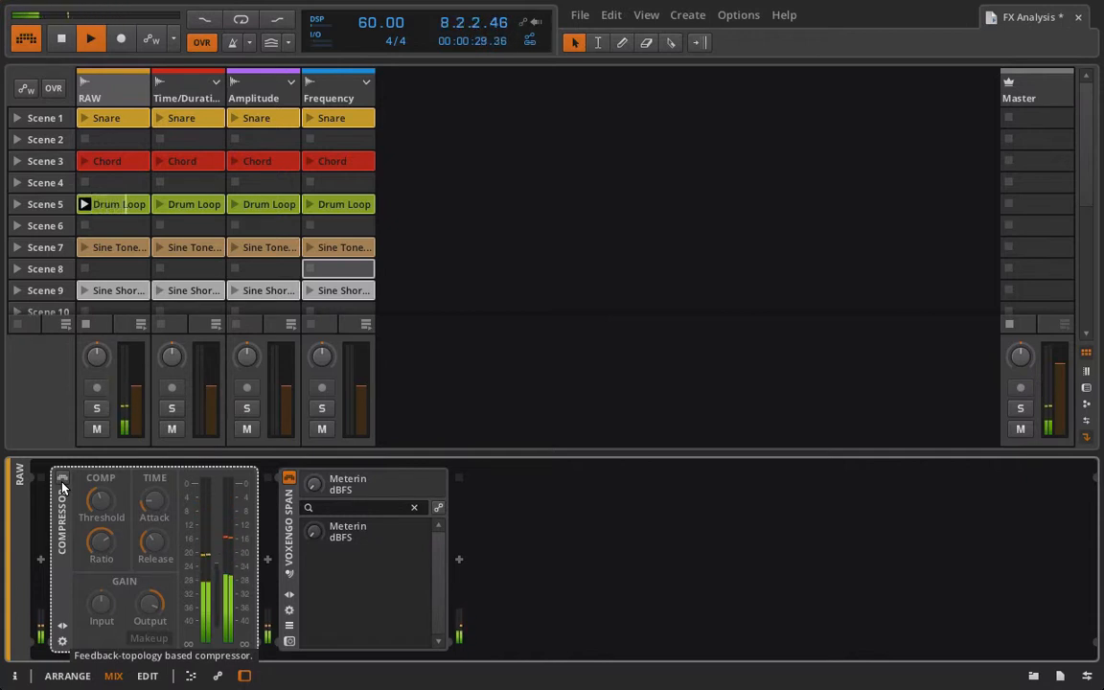
left_click(61, 485)
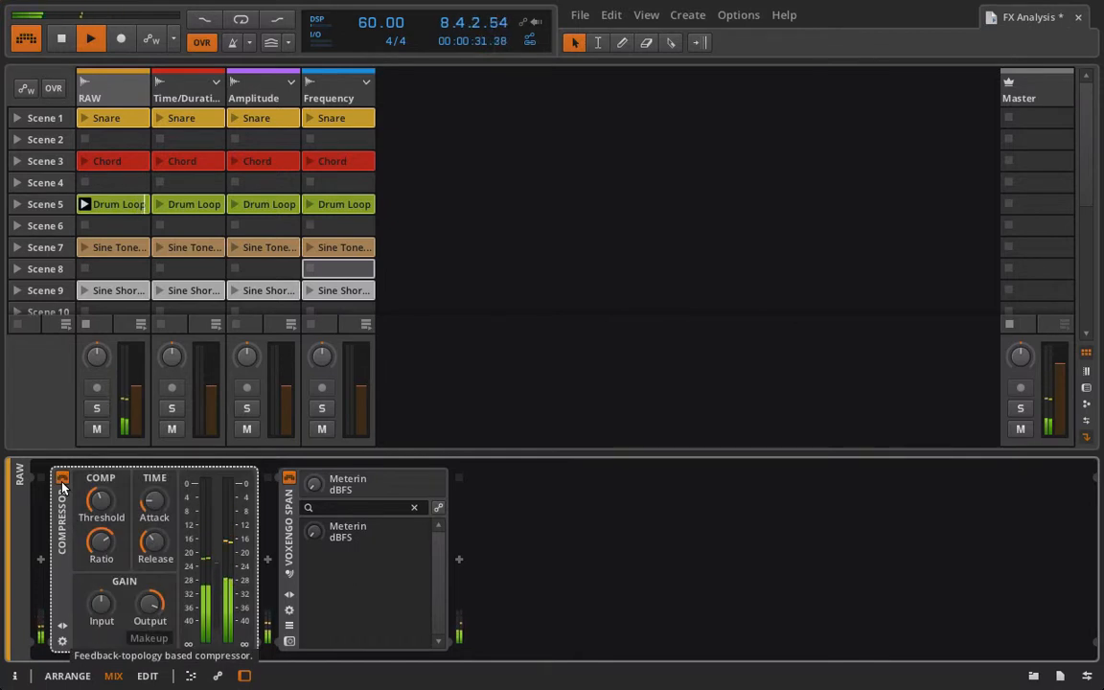
key("space")
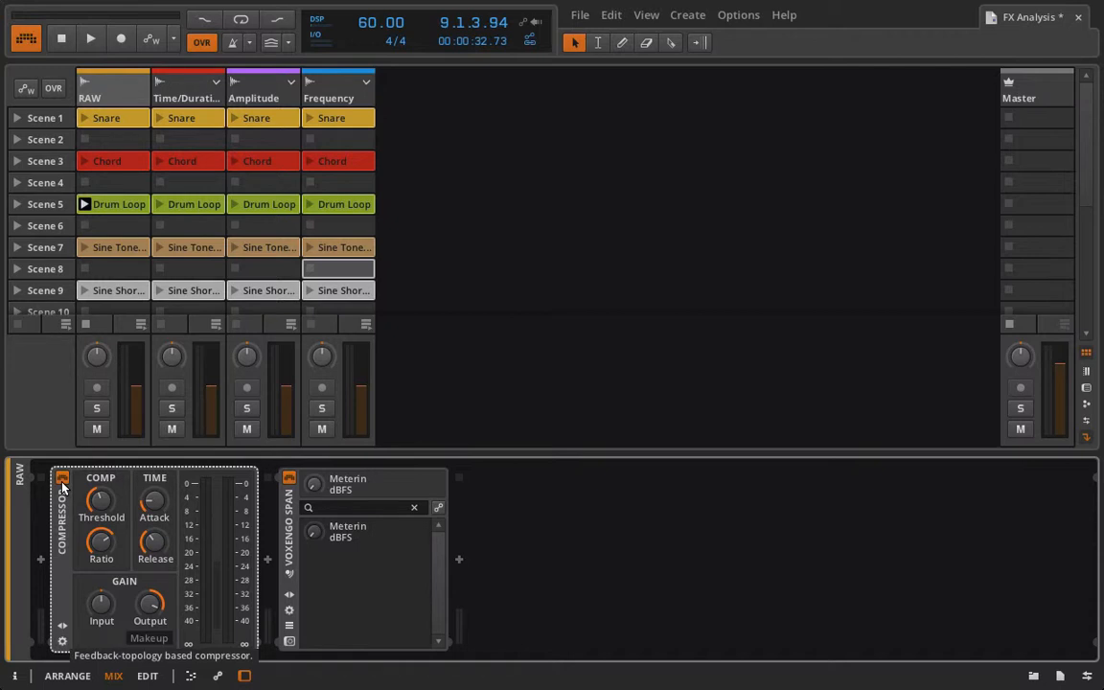
left_click(268, 96)
left_click(207, 517)
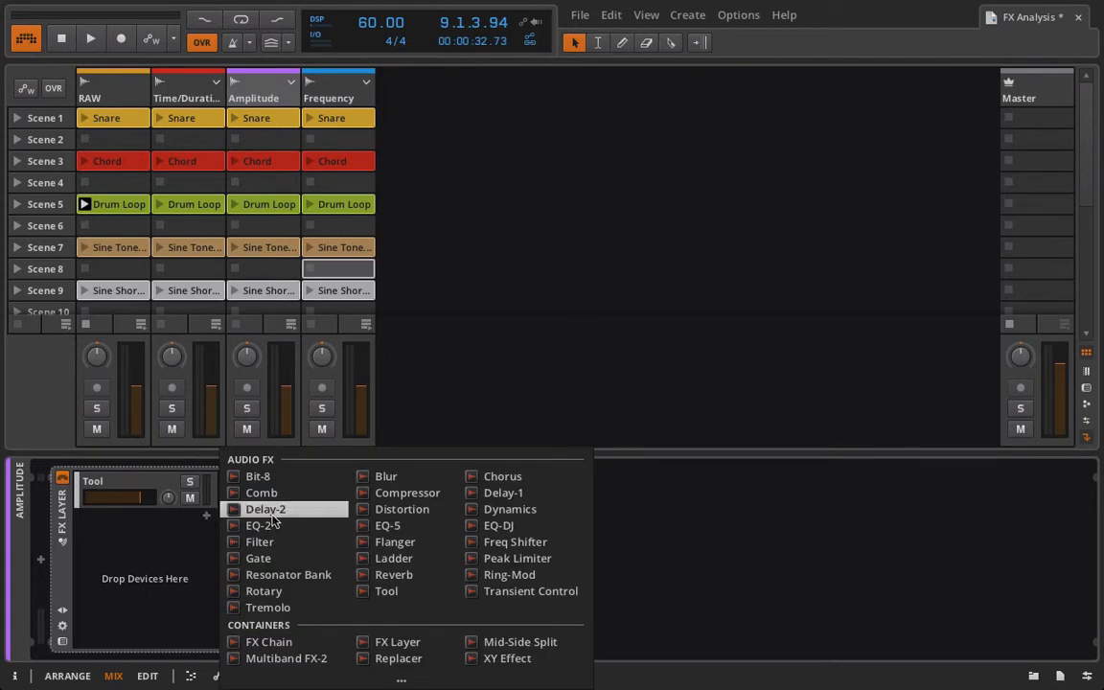
left_click(383, 514)
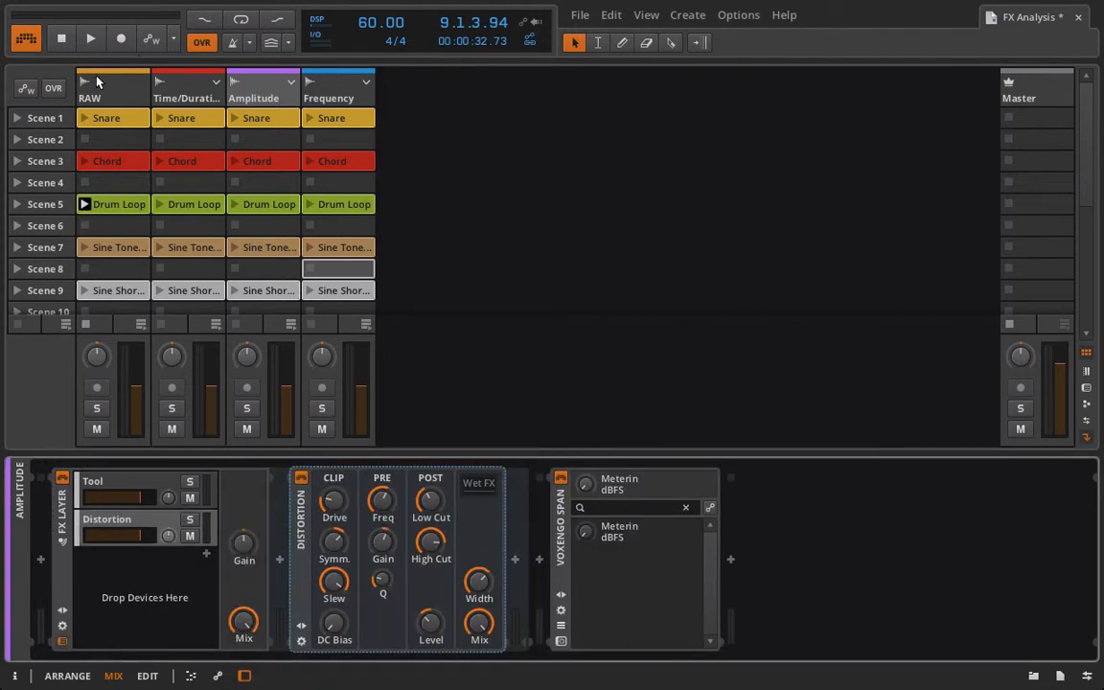
left_click(121, 515)
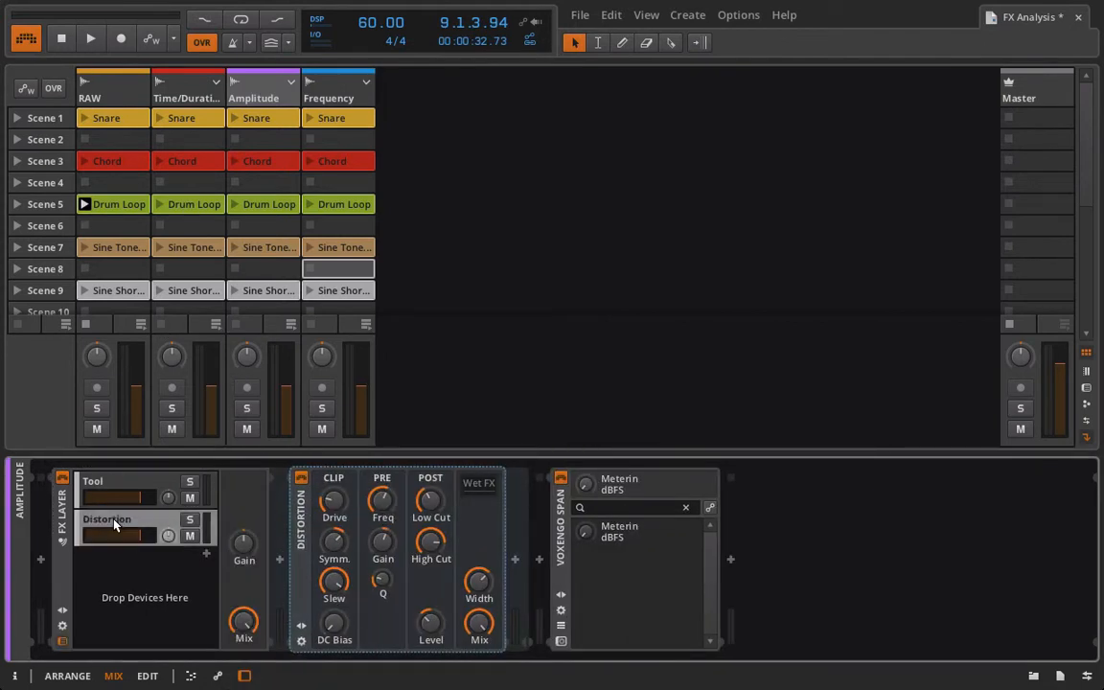
key("Delete")
Add a Compressor as a new layer in the Amplitude track's FX Layer.
left_click(206, 517)
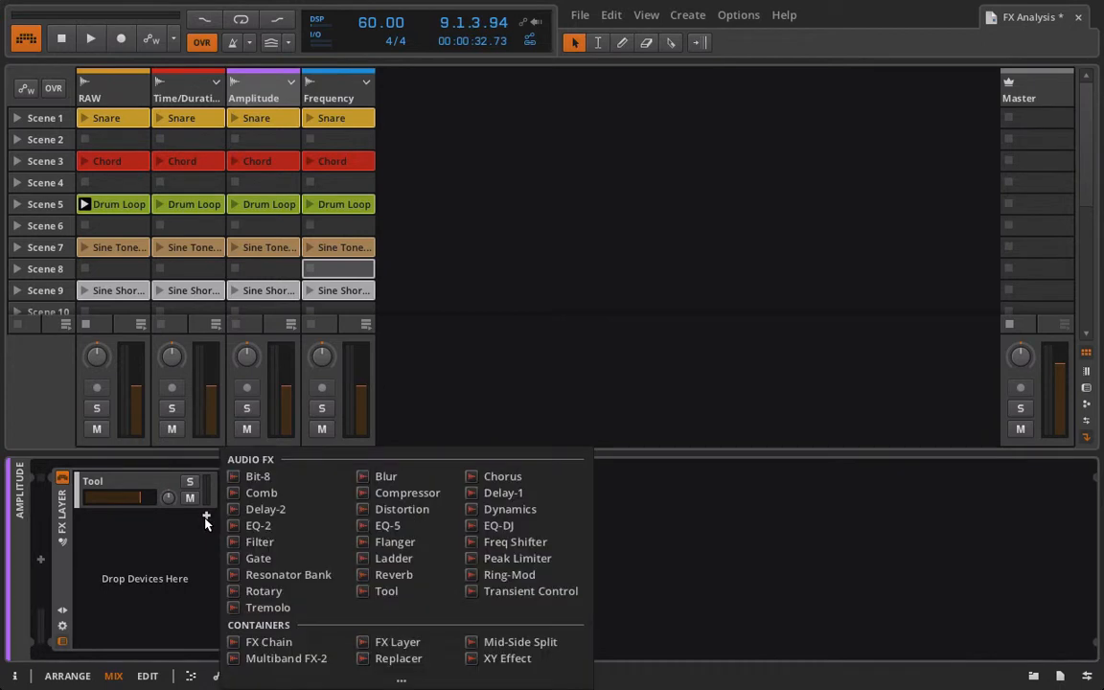
left_click(442, 494)
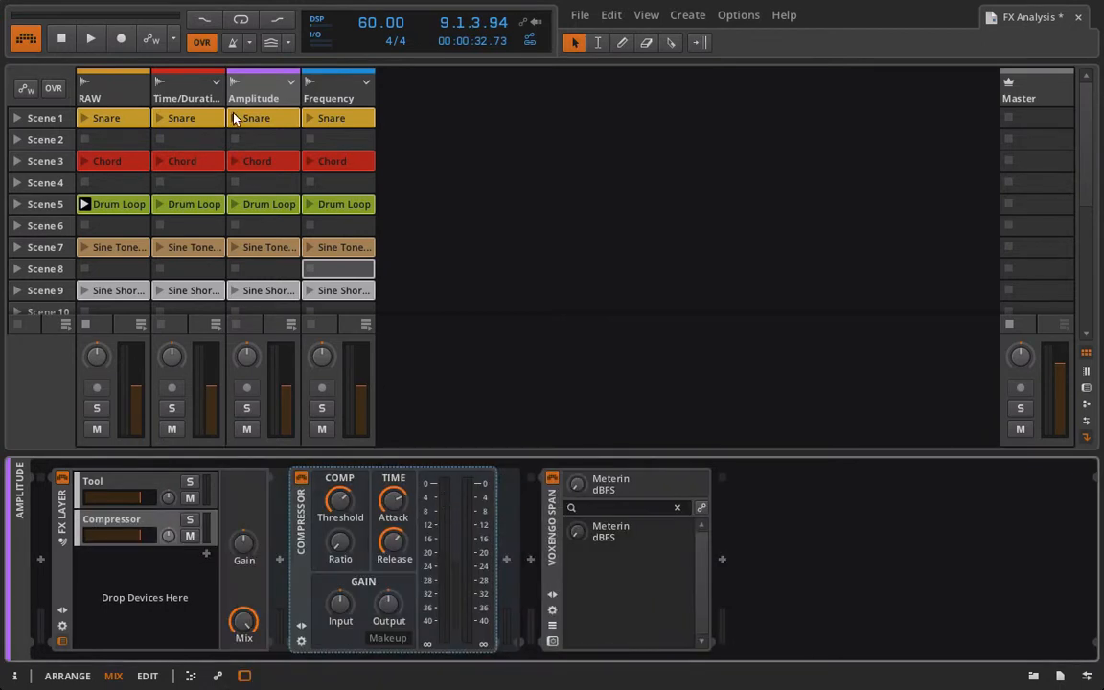
Replace the Compressor on the RAW track with a Delay-2 ahead of Voxengo SPAN.
left_click(110, 92)
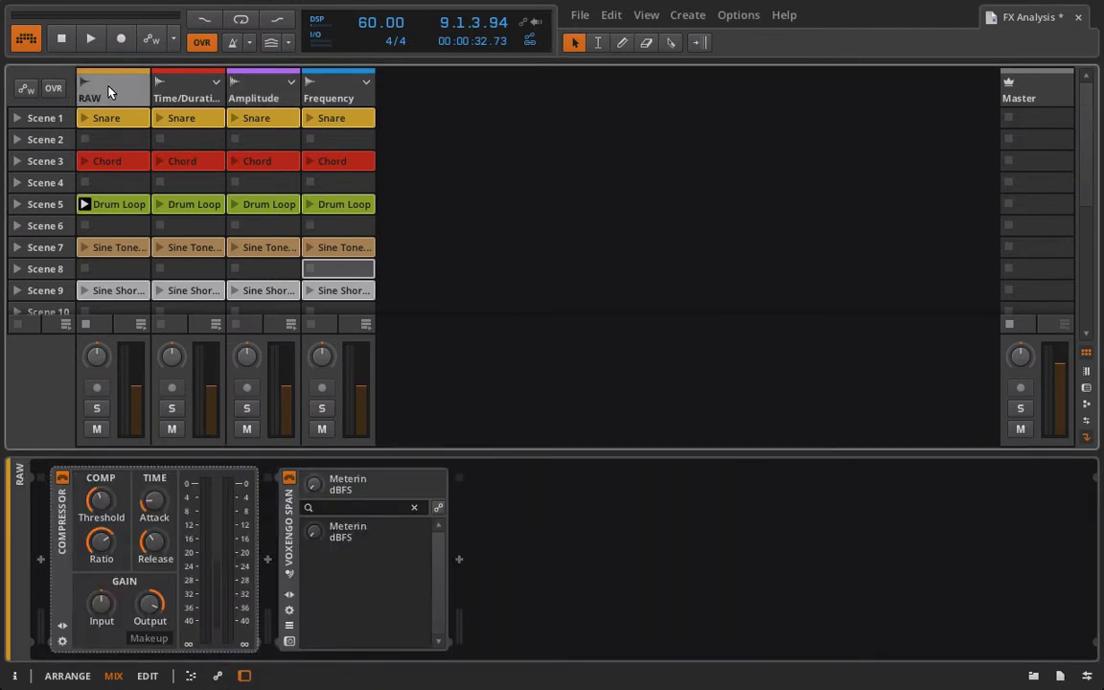
key("Delete")
left_click(40, 558)
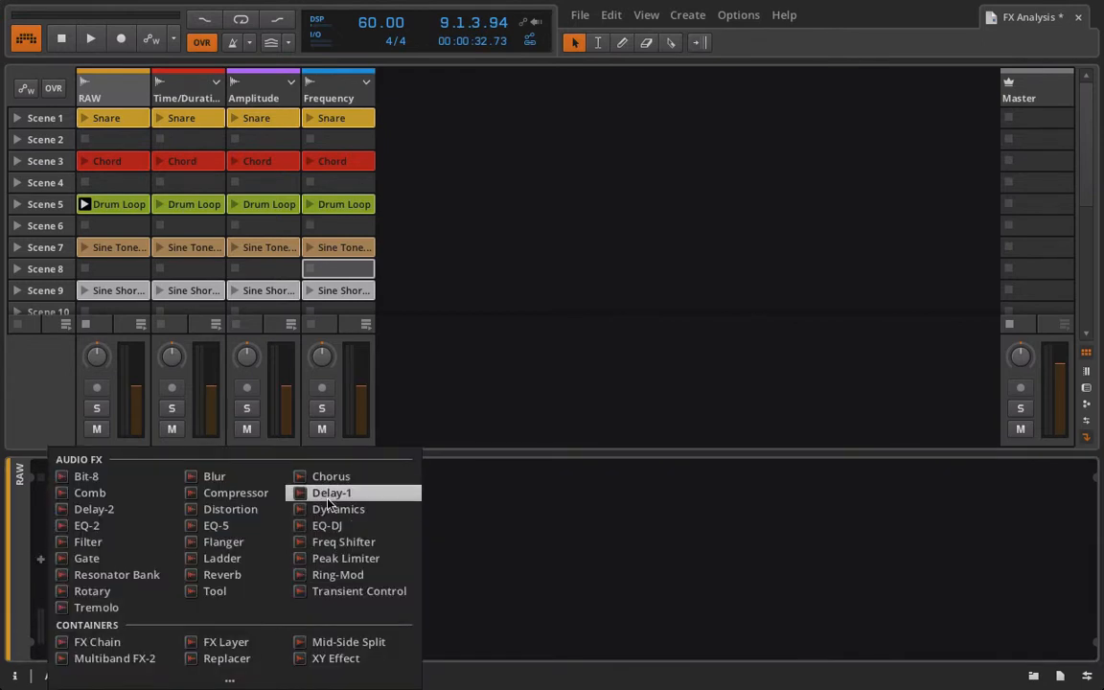
left_click(163, 510)
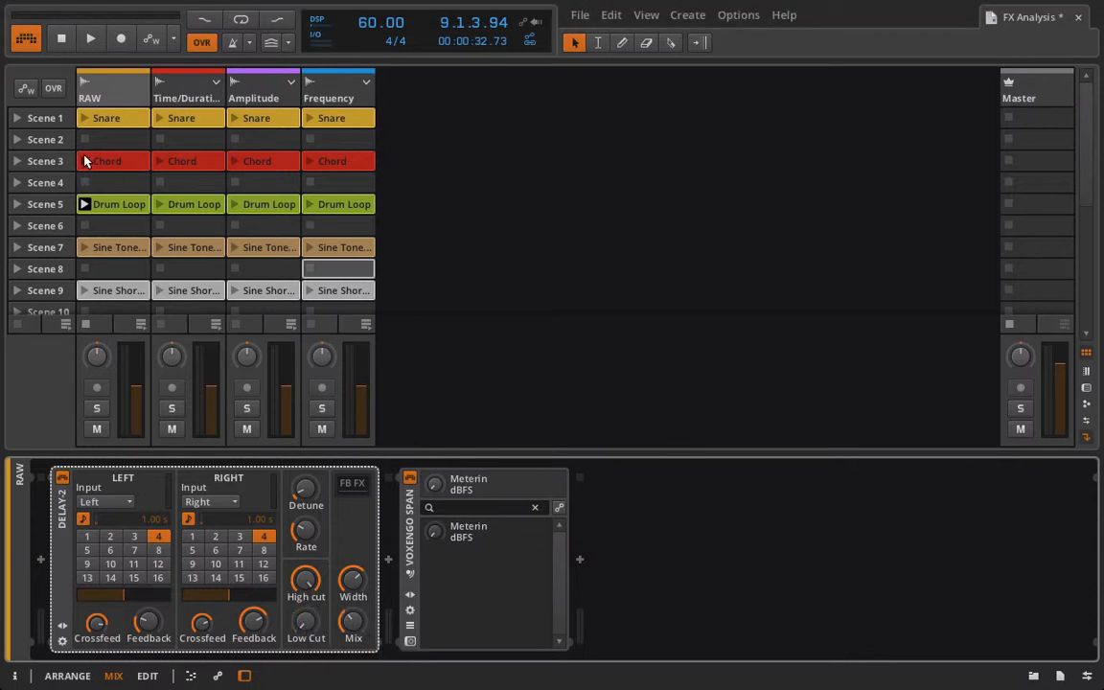
Play the RAW track's Scene 9 sine clip and set Delay-2's beat-synced delay to 3 for Left and 1 for Right.
scroll(98, 180, "down", 2)
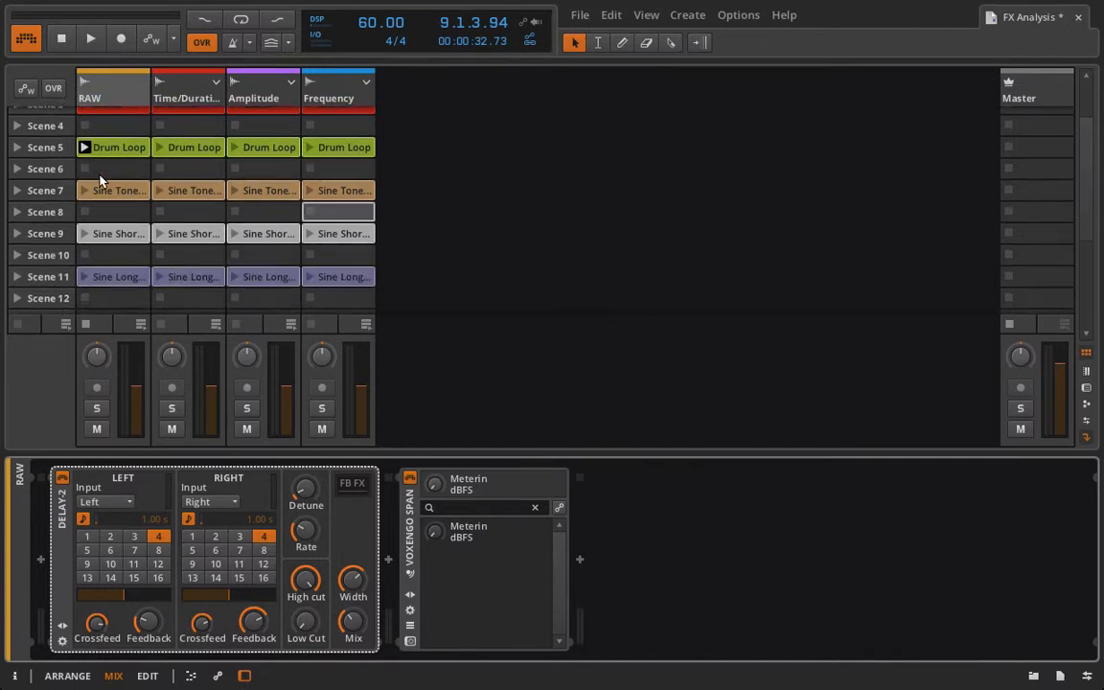
left_click(84, 234)
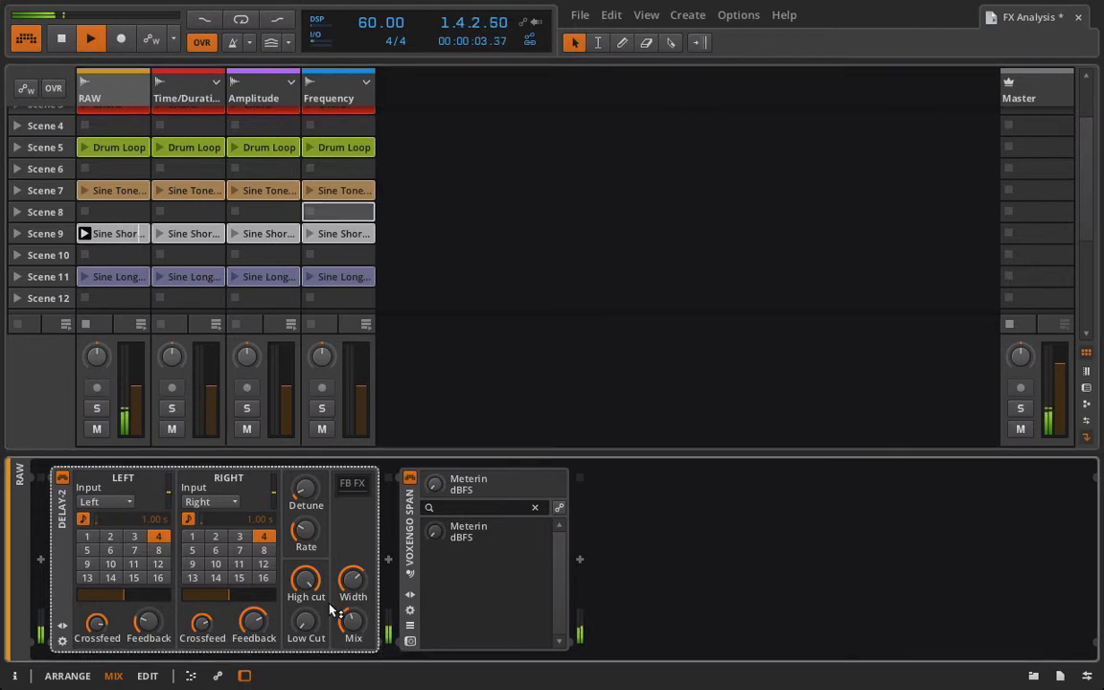
left_click(216, 536)
left_click(134, 535)
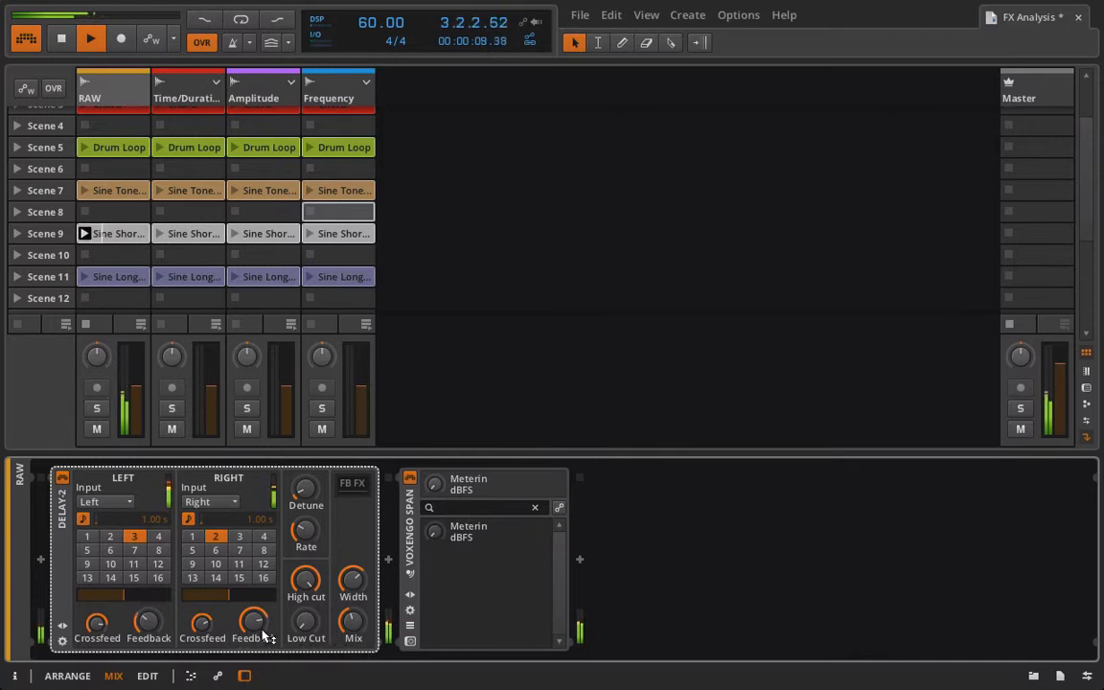
left_click(191, 537)
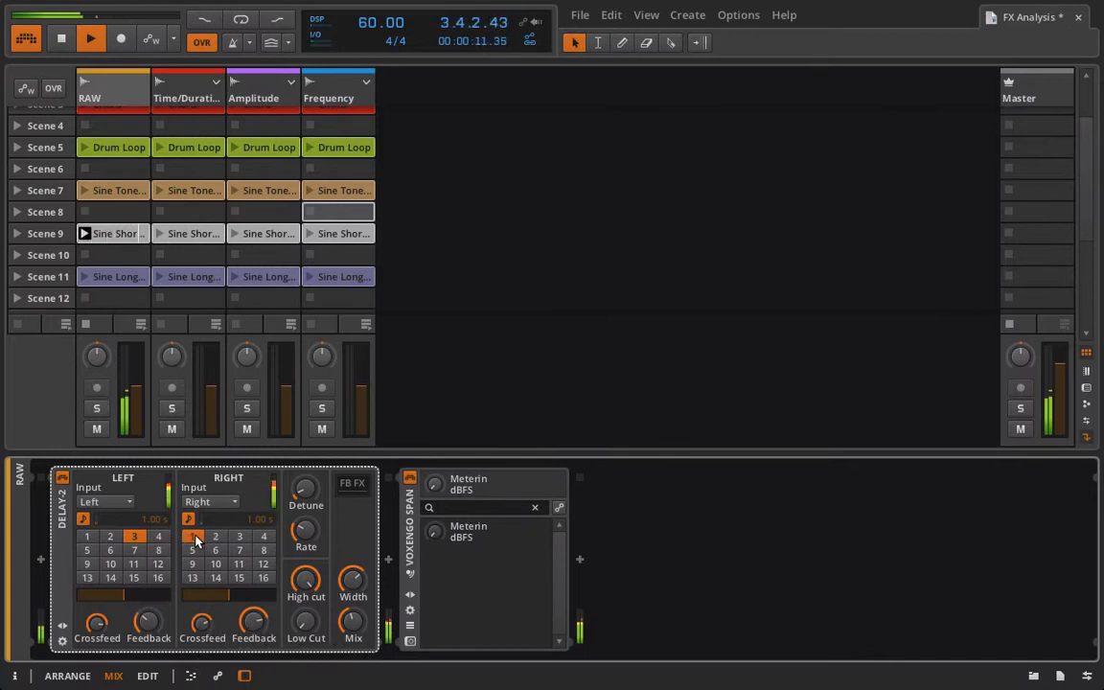
Turn off beat sync on both Delay-2 sides and set the delay to about 386 ms for Right and 388 ms for Left.
left_click(189, 520)
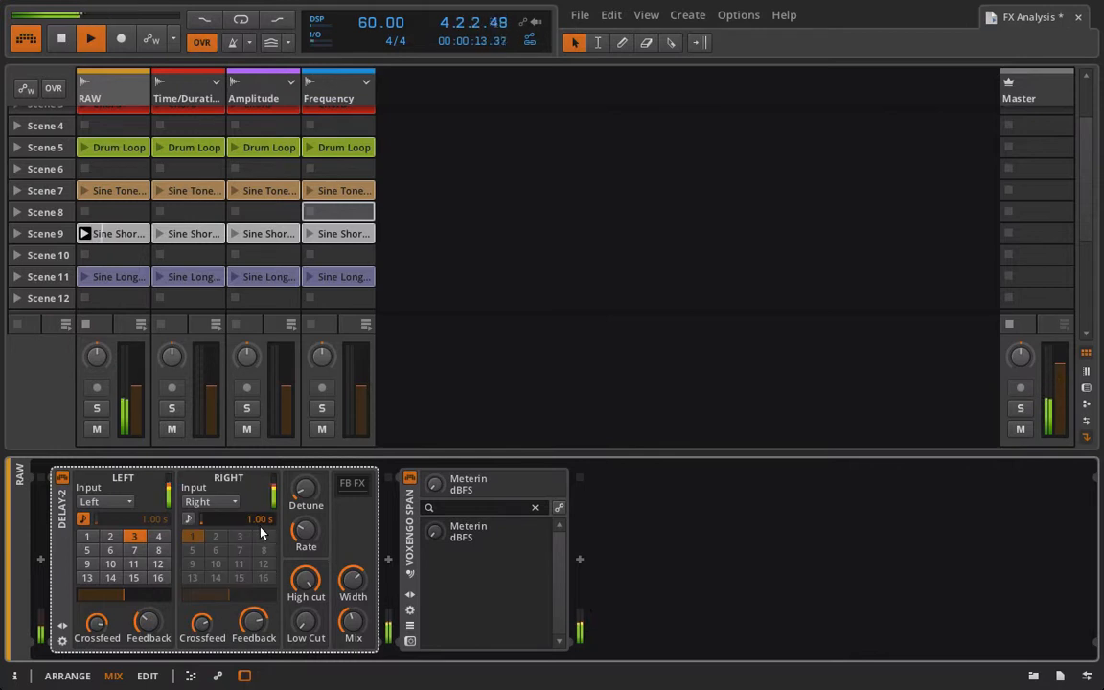
mouse_move(239, 520)
left_mouse_down()
mouse_move(240, 529)
mouse_move(259, 522)
left_mouse_up()
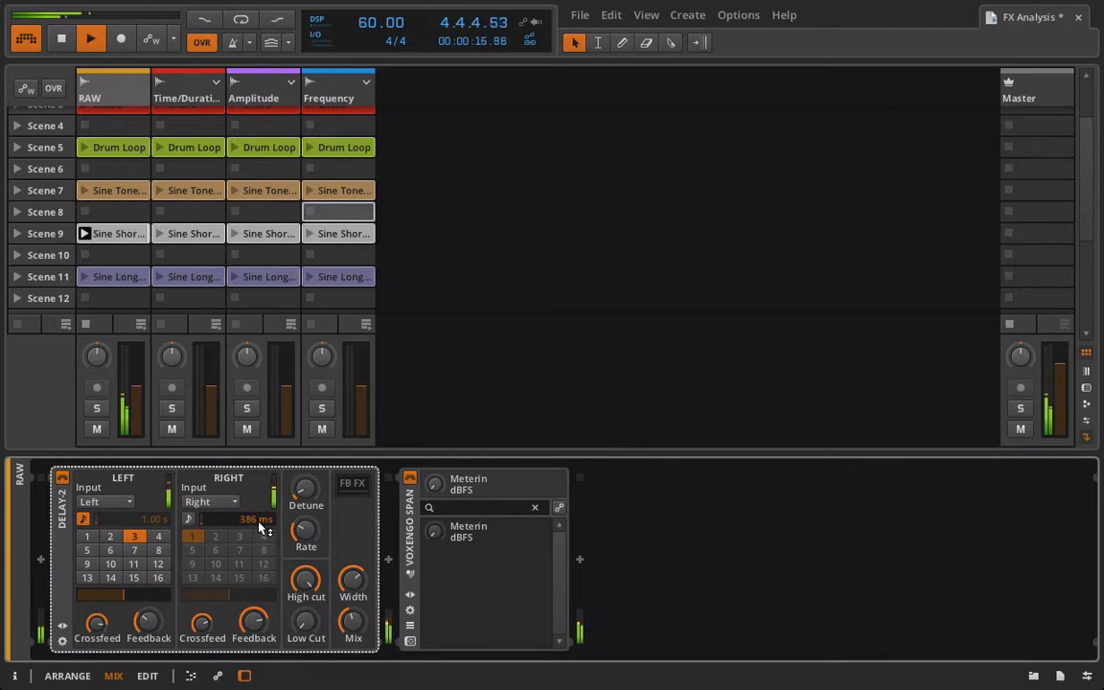
left_click(84, 520)
left_click_drag(126, 520, 126, 529)
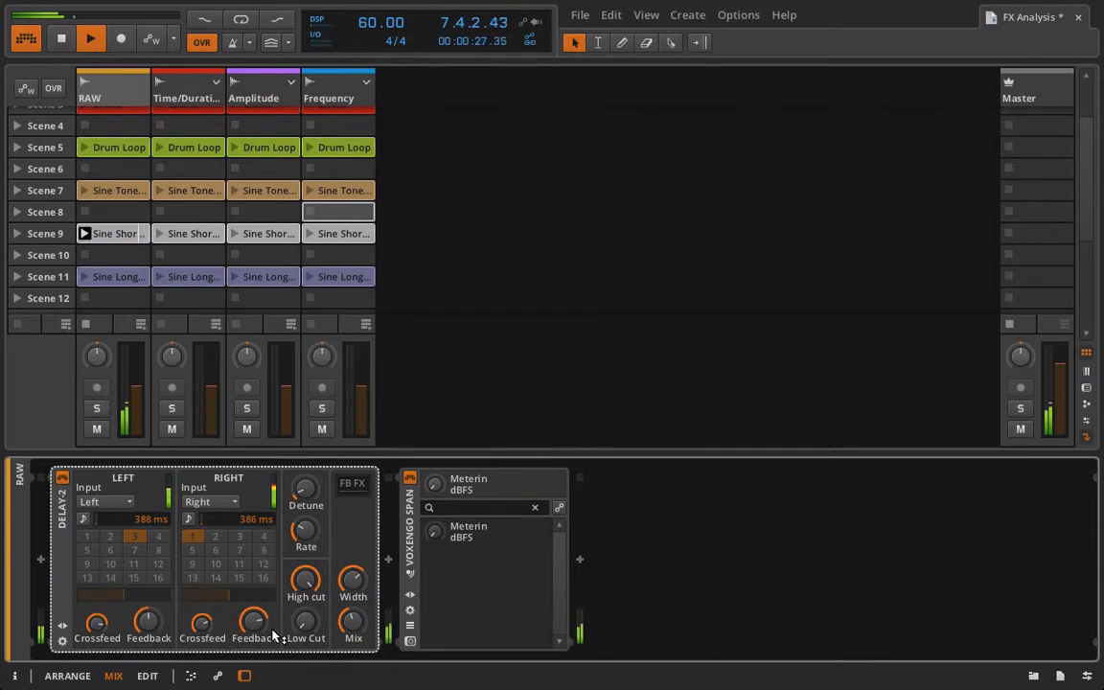
Set Delay-2's Left delay to about 682 ms, lower High cut and bring it partly back up, and adjust the Right Feedback.
left_click_drag(301, 586, 302, 638)
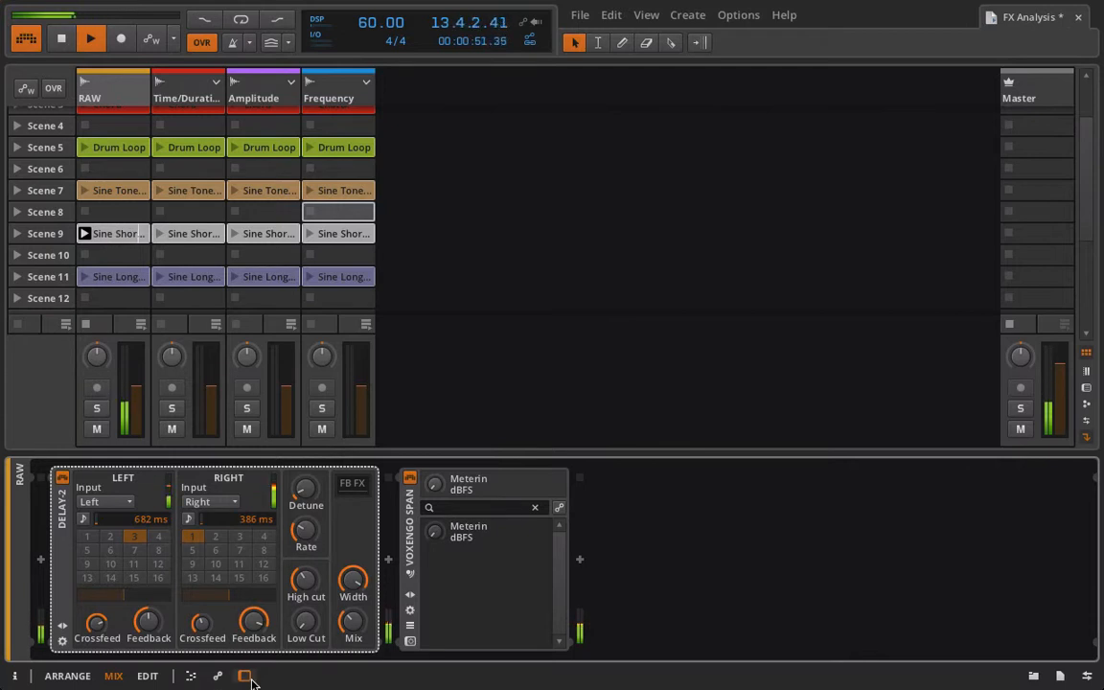
left_click_drag(311, 583, 311, 559)
left_click(254, 623)
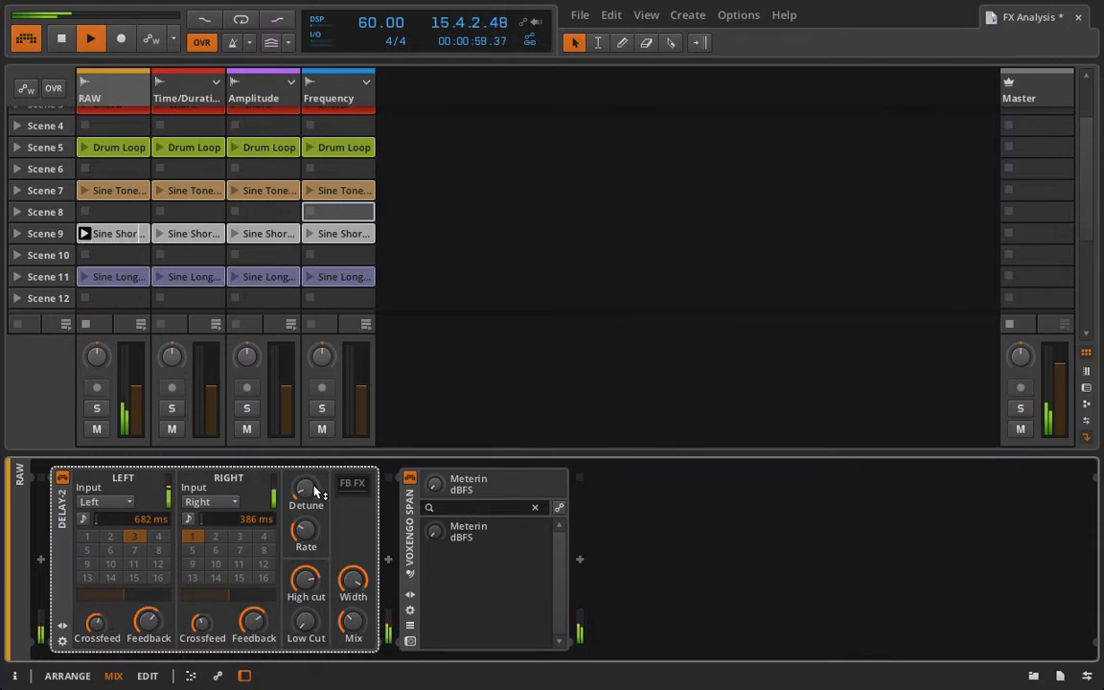
Raise Delay-2's Detune slightly and its Rate strongly, and stop playback.
left_click(306, 530)
left_click_drag(305, 529, 305, 481)
key("space")
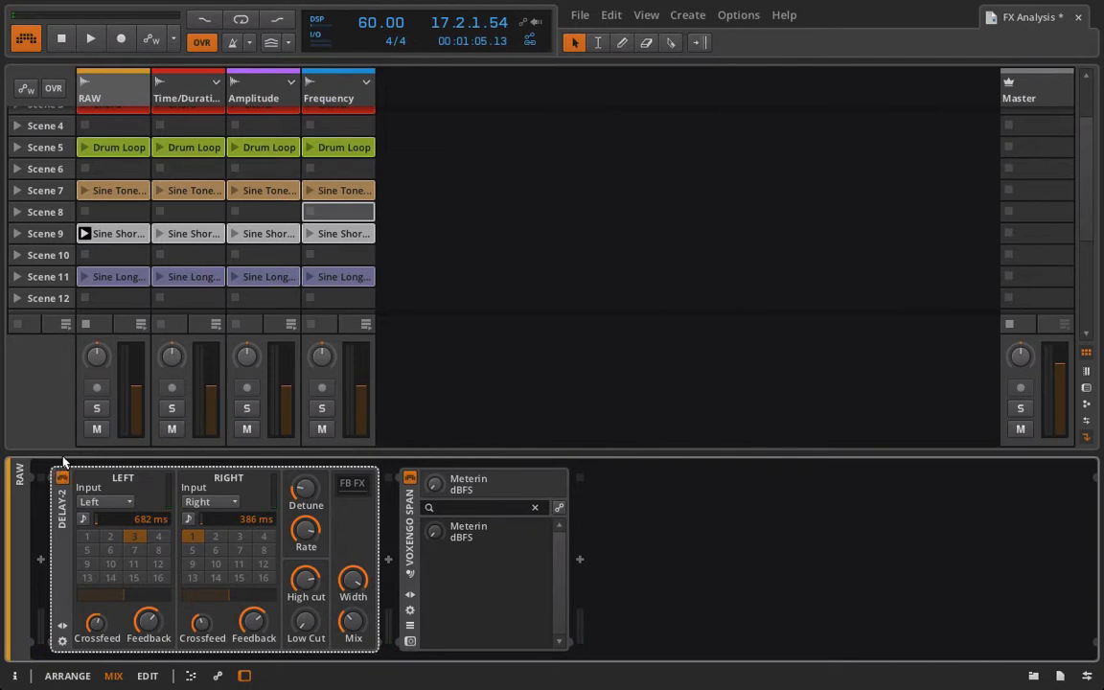
Add a Delay-2 as a new layer in the Time/Duration track's FX Layer.
left_click(180, 88)
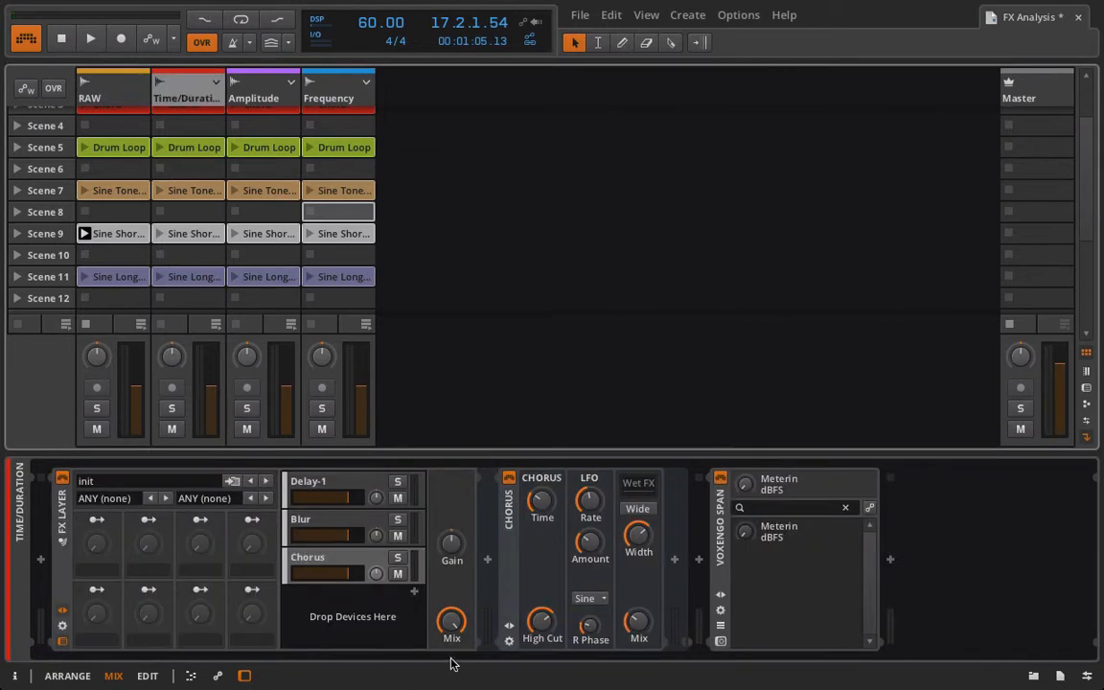
left_click(412, 592)
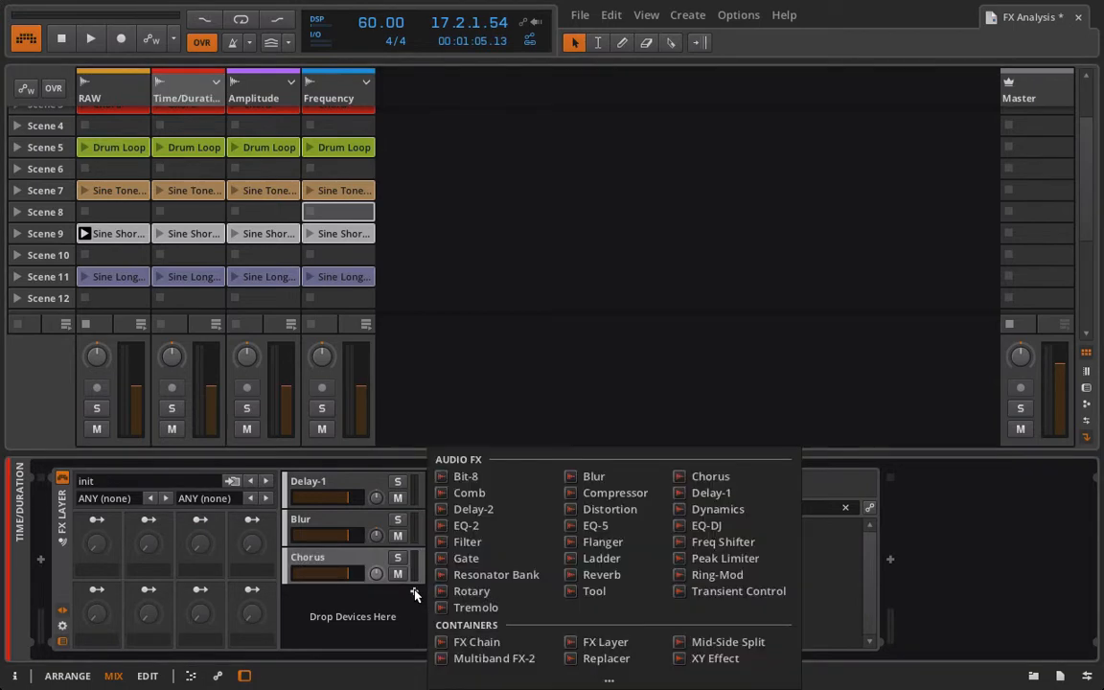
left_click(477, 508)
Replace the Delay-2 on the RAW track with a Distortion ahead of Voxengo SPAN.
left_click(110, 102)
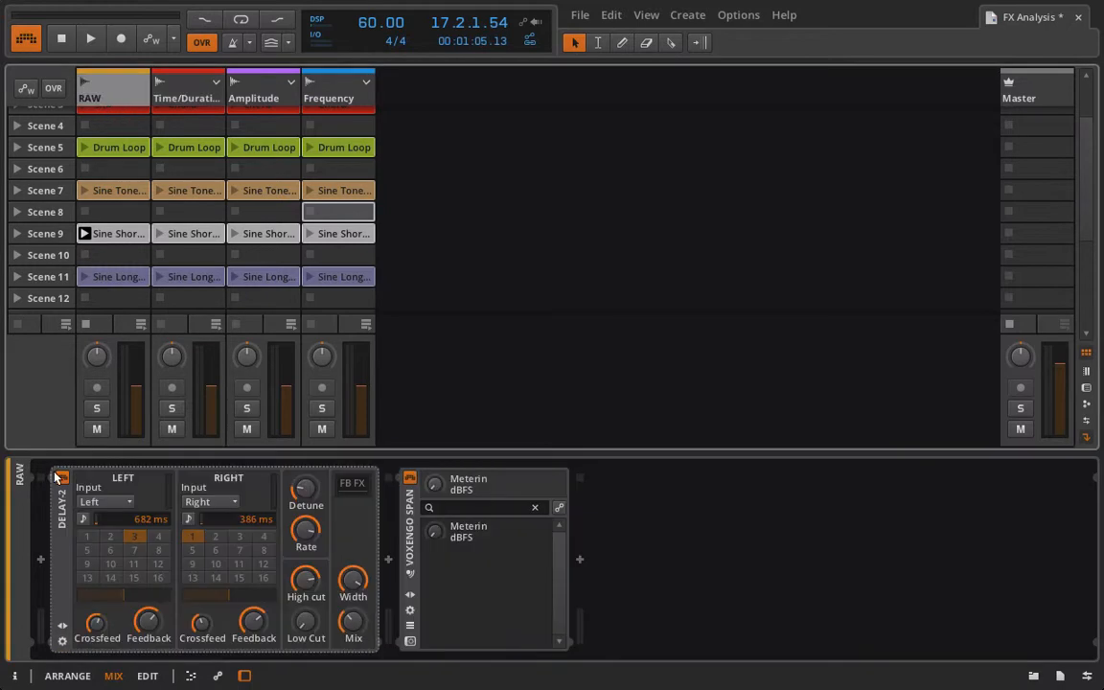
key("Delete")
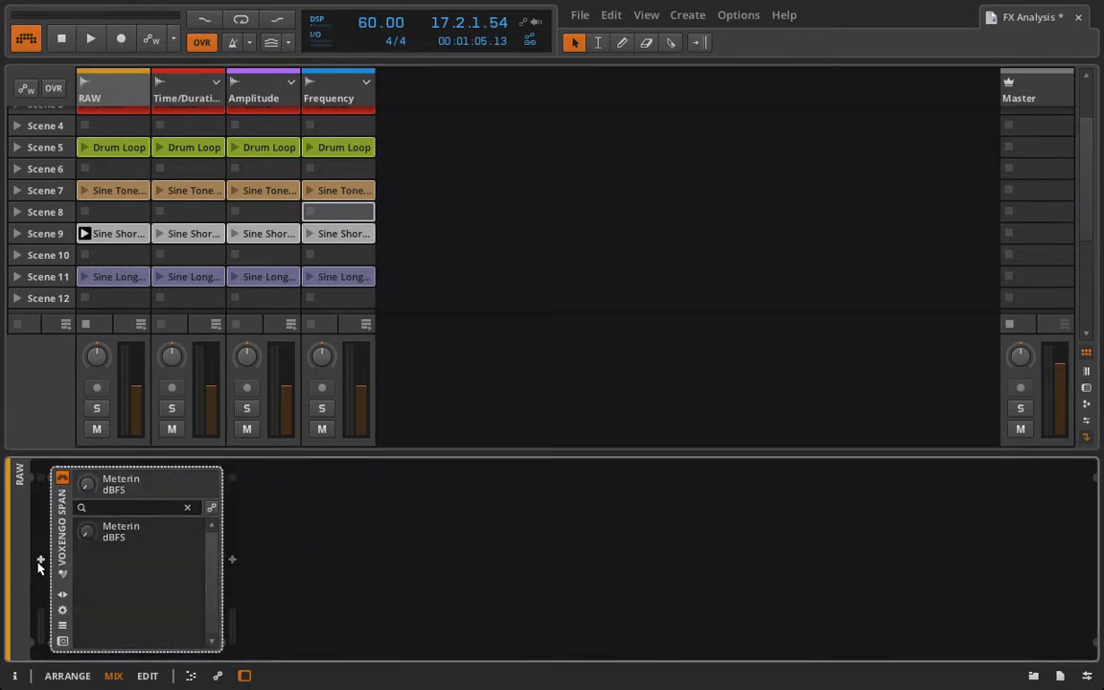
left_click(40, 561)
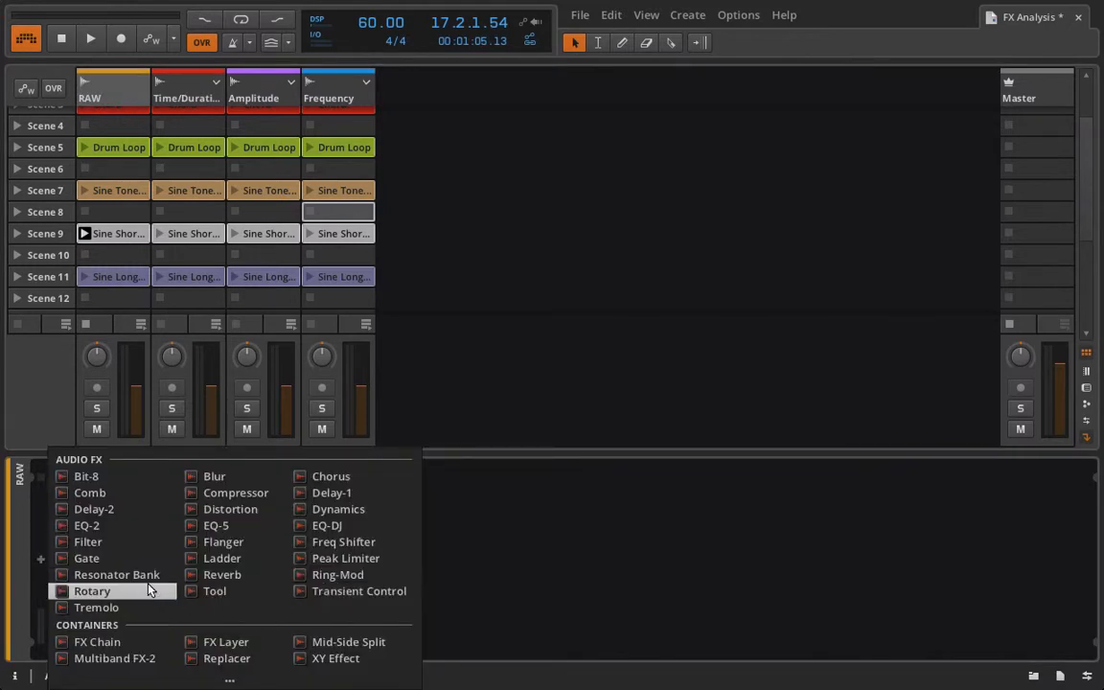
left_click(230, 509)
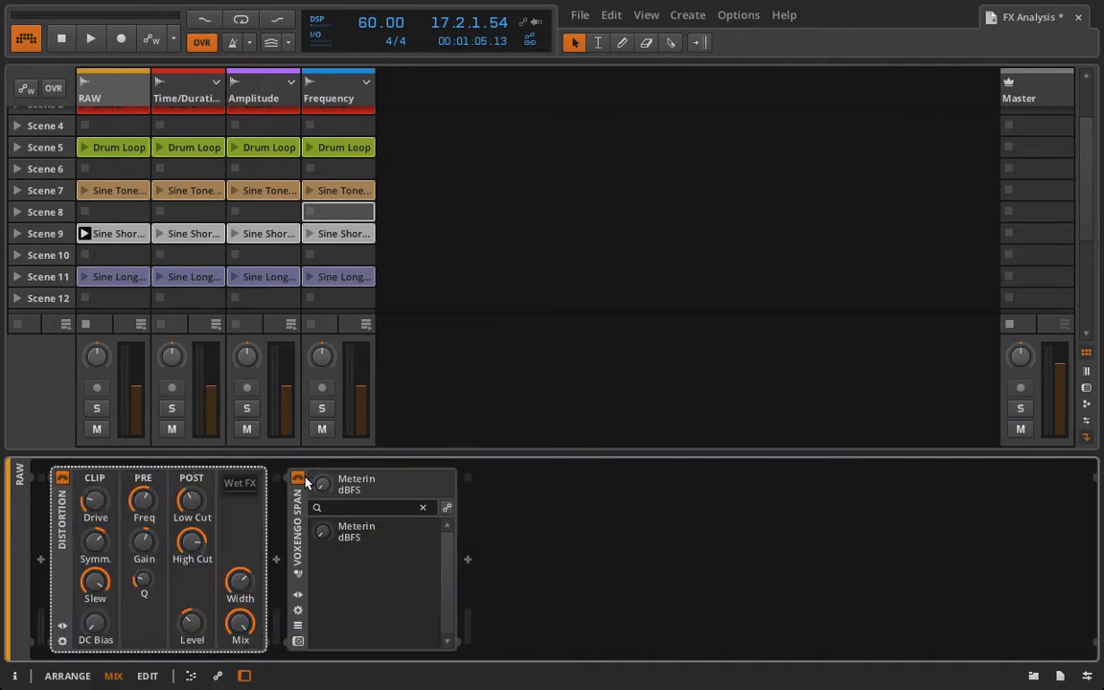
scroll(139, 220, "up", 3)
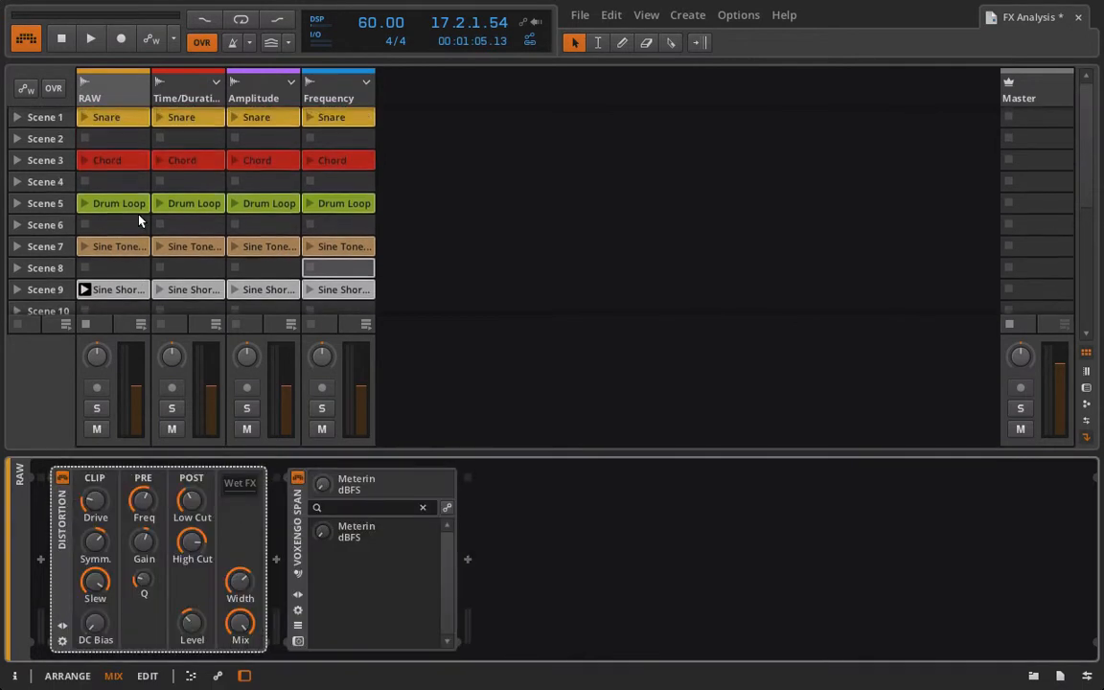
Play the RAW track's Snare clip with Distortion's Mix fully down, and open the Voxengo SPAN window clear of the device's controls.
left_click(114, 164)
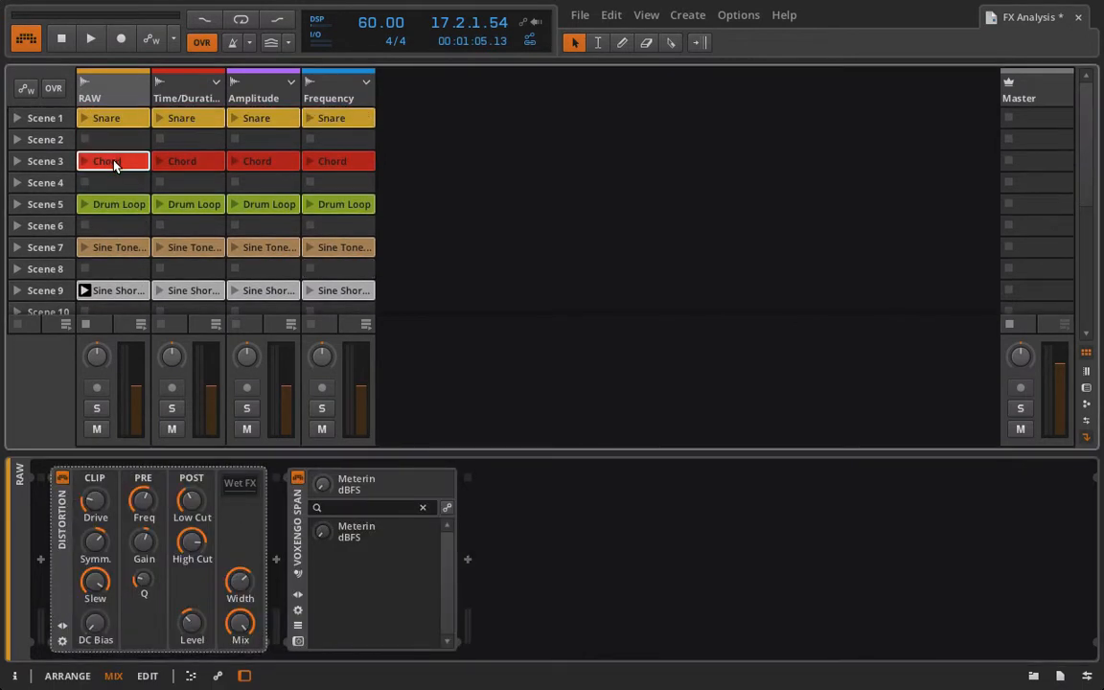
left_click(85, 118)
left_click_drag(240, 623, 240, 685)
left_click(297, 642)
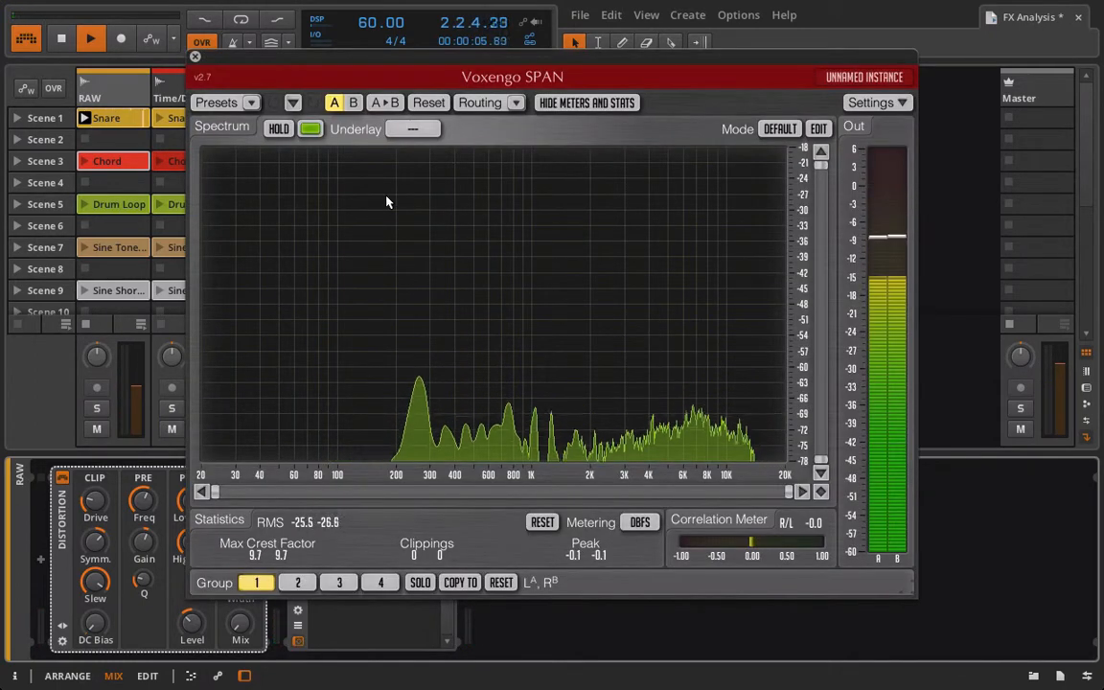
left_click_drag(328, 56, 495, 59)
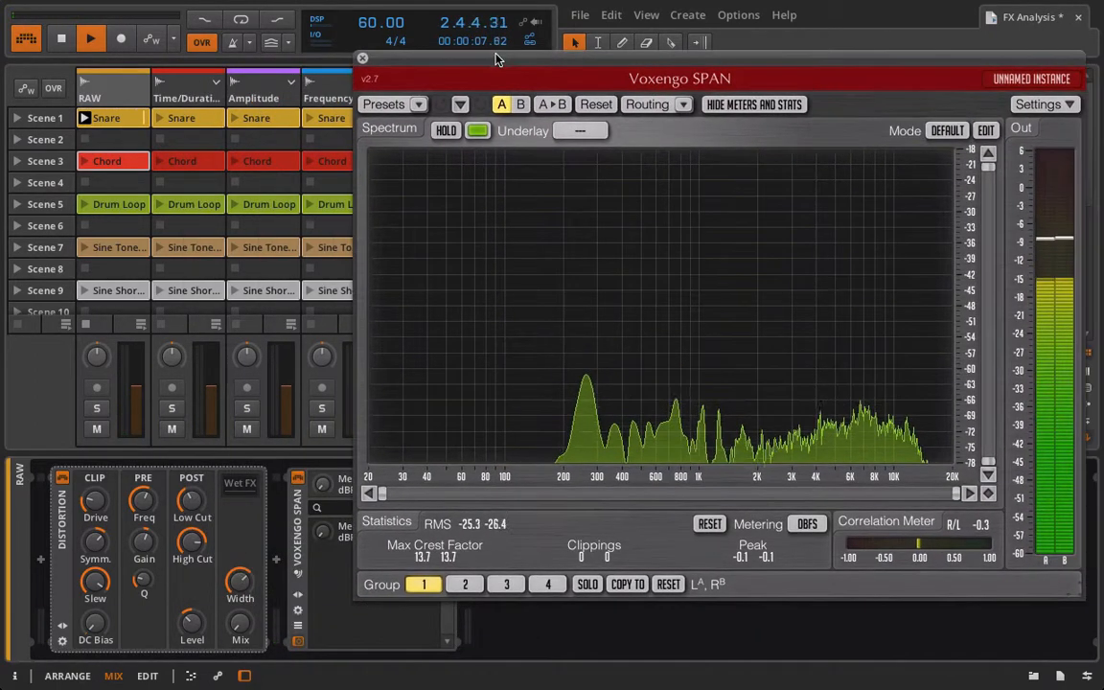
Raise Distortion's Drive well past halfway and bring its Mix up to about half.
left_click_drag(95, 500, 95, 464)
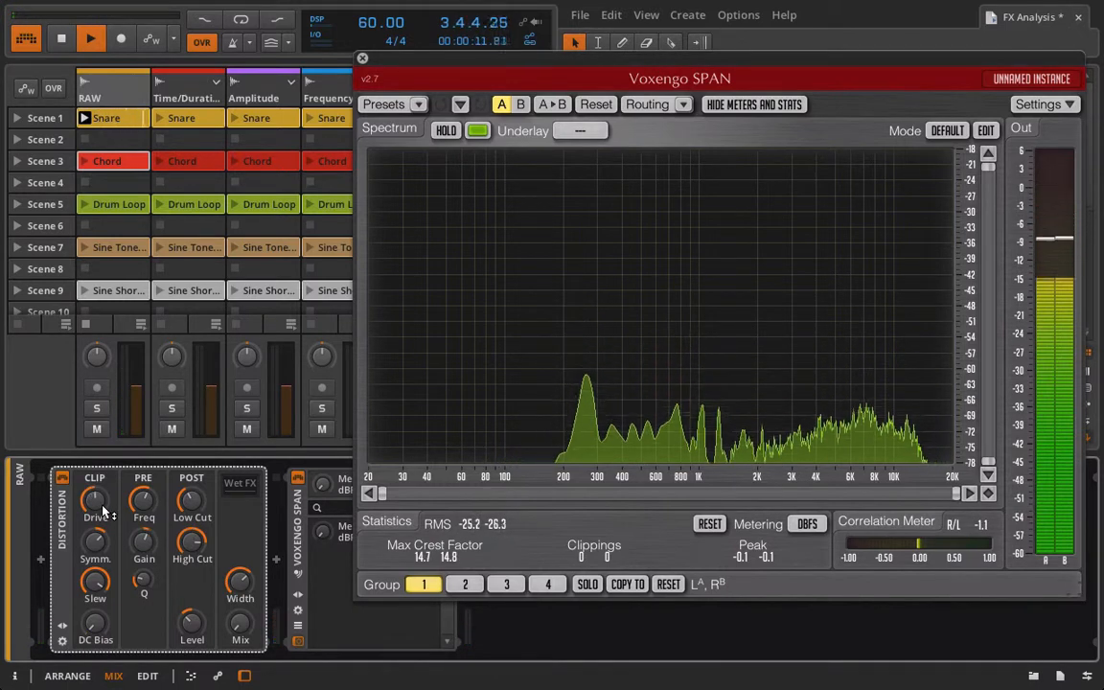
left_click_drag(240, 623, 194, 637)
left_click_drag(97, 502, 97, 487)
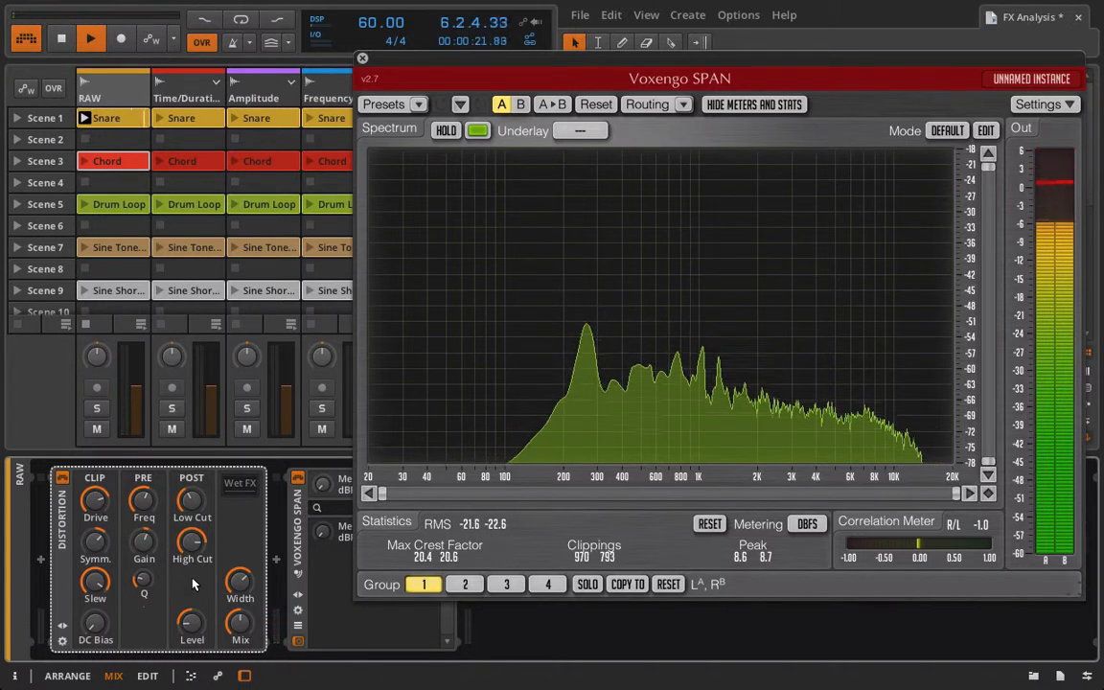
Play the RAW track's Chord clip, widen Distortion's Post Low Cut and High Cut, lower Symm. and Drive, and set Mix to about 49%.
left_click(84, 161)
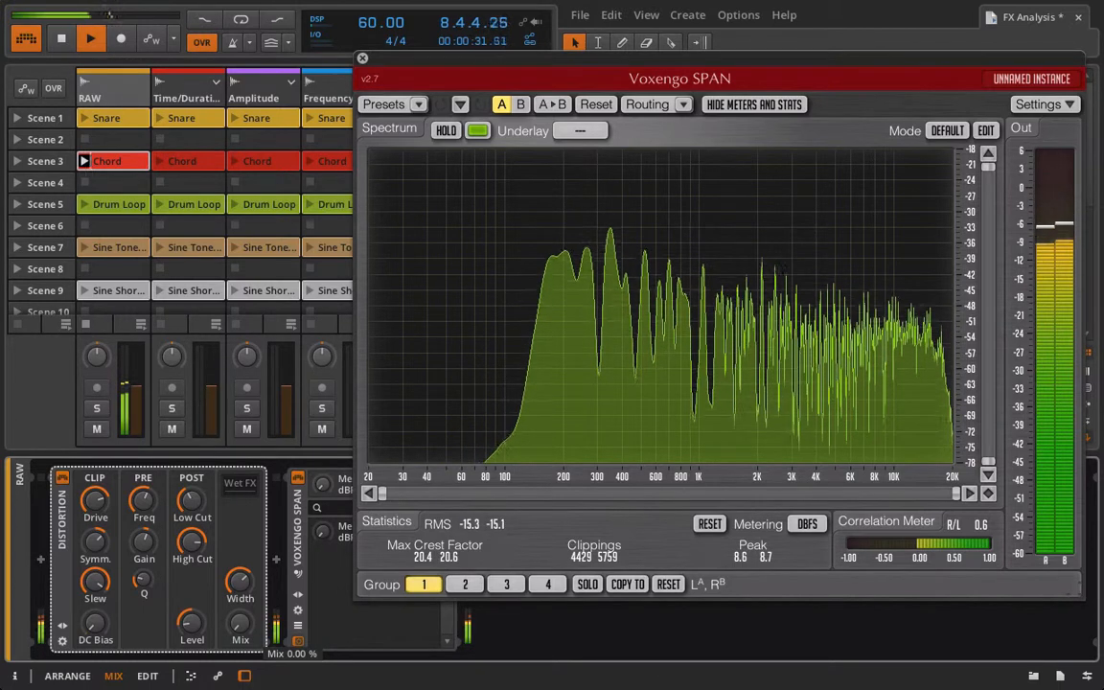
left_click_drag(240, 624, 241, 592)
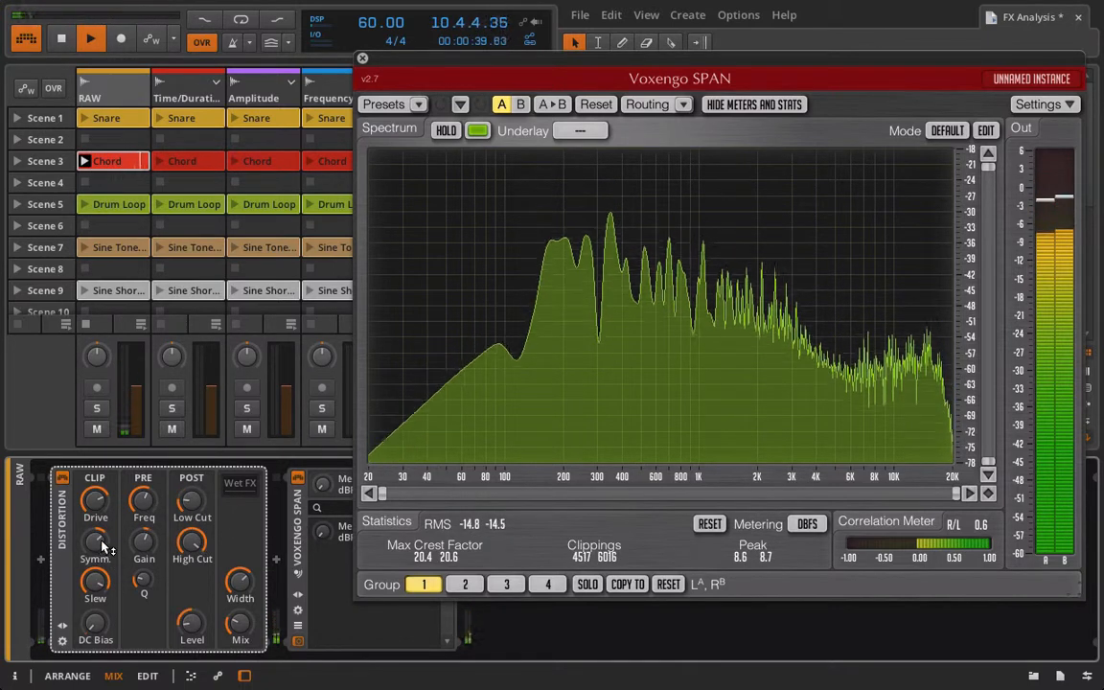
left_click_drag(100, 546, 100, 604)
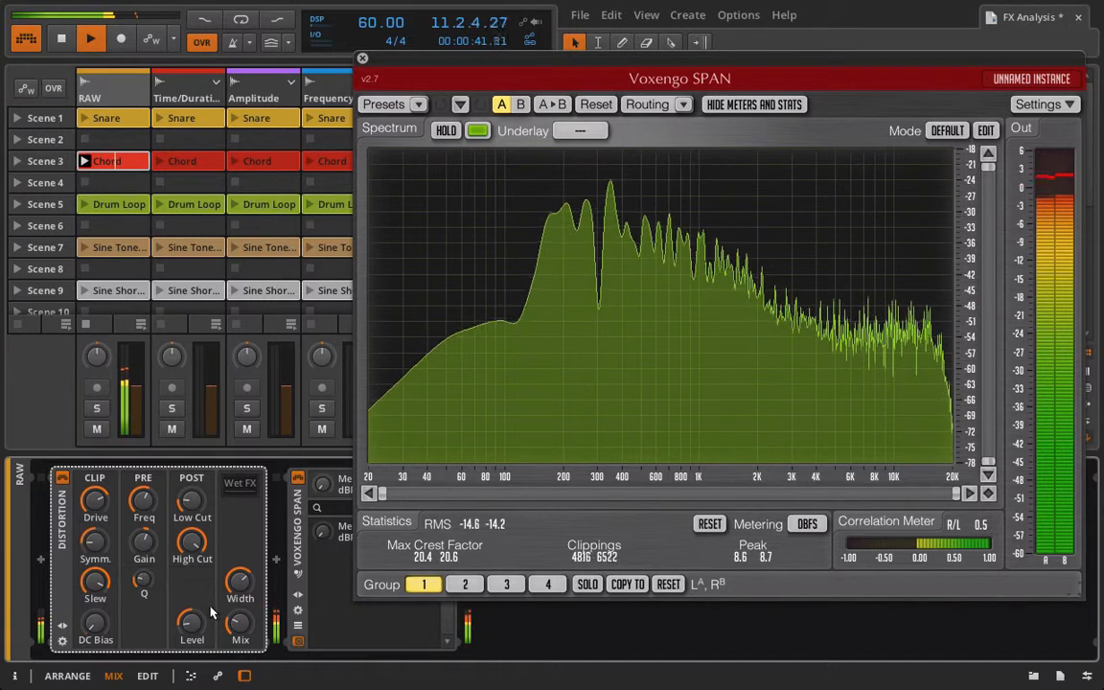
mouse_move(240, 625)
left_mouse_down()
mouse_move(241, 547)
mouse_move(241, 663)
mouse_move(241, 608)
left_mouse_up()
left_click_drag(101, 505, 100, 539)
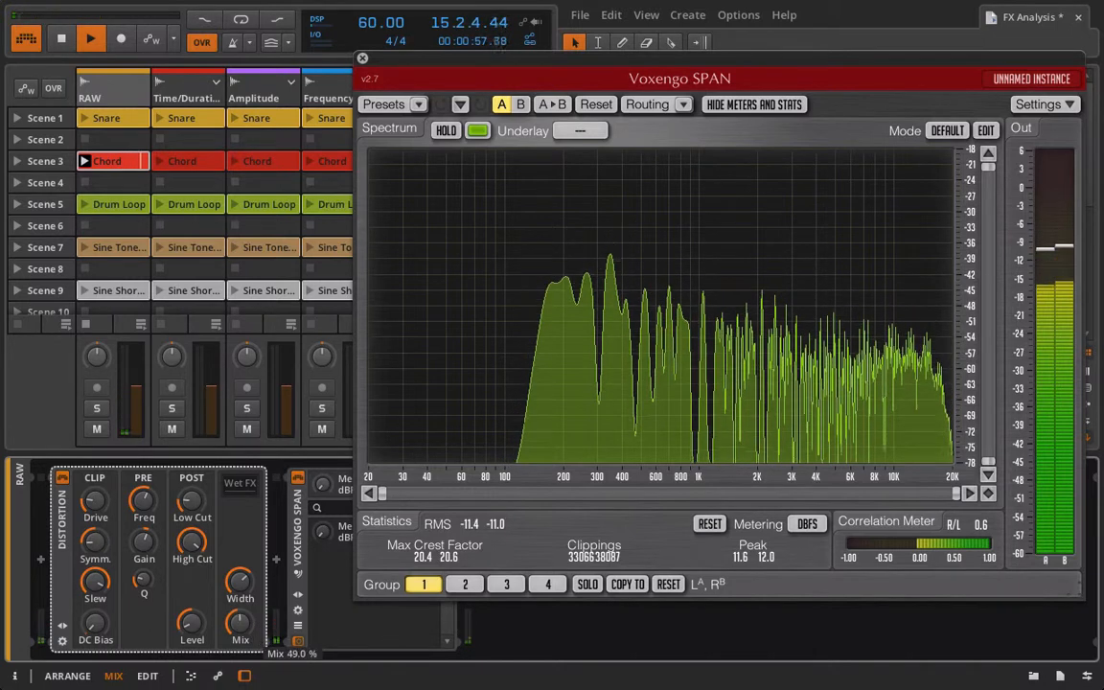
Compare Distortion active and bypassed, set its Level to about -11.2 dB, and leave it bypassed with Voxengo SPAN closed.
left_click(62, 479)
left_click(63, 479)
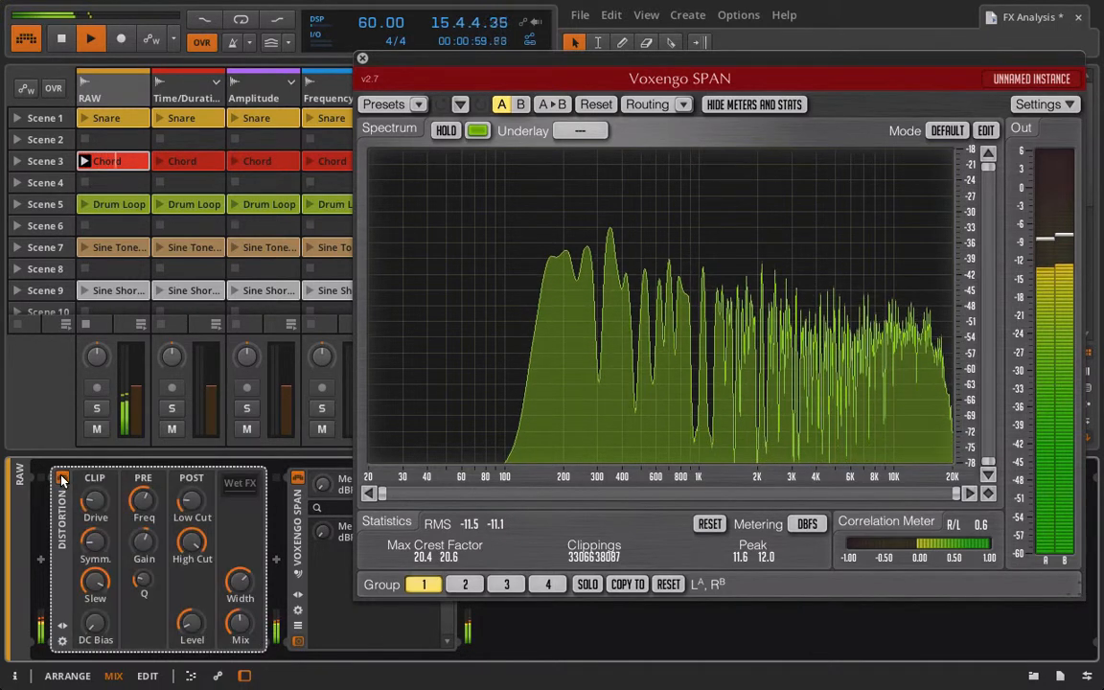
left_click_drag(192, 622, 192, 640)
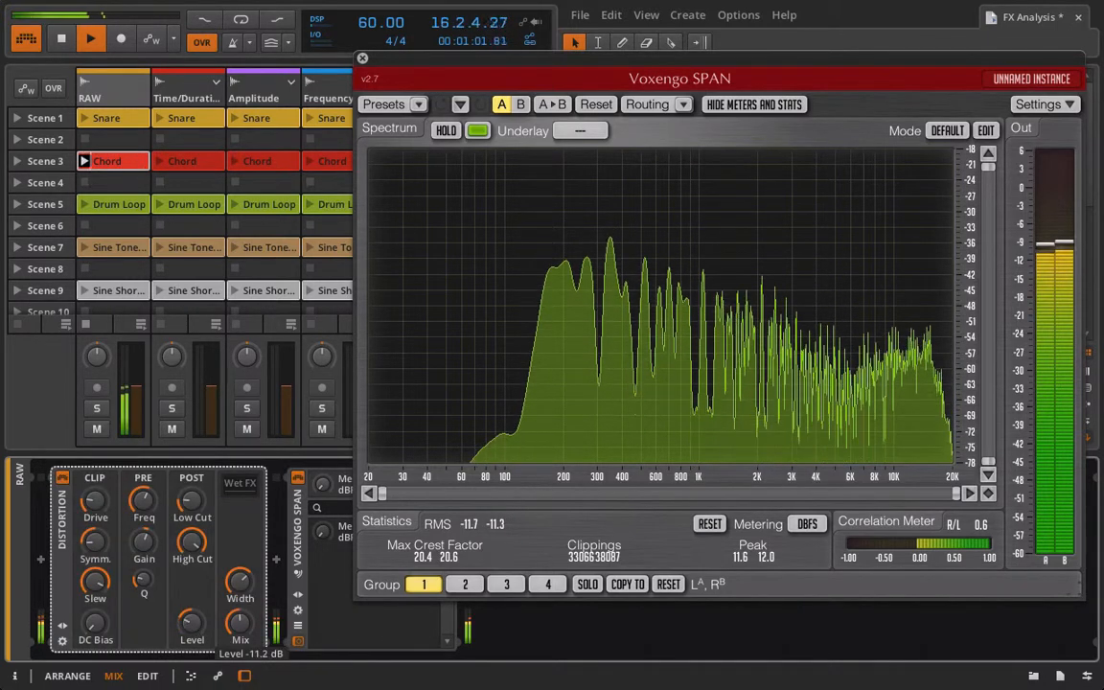
left_click(362, 58)
left_click(63, 479)
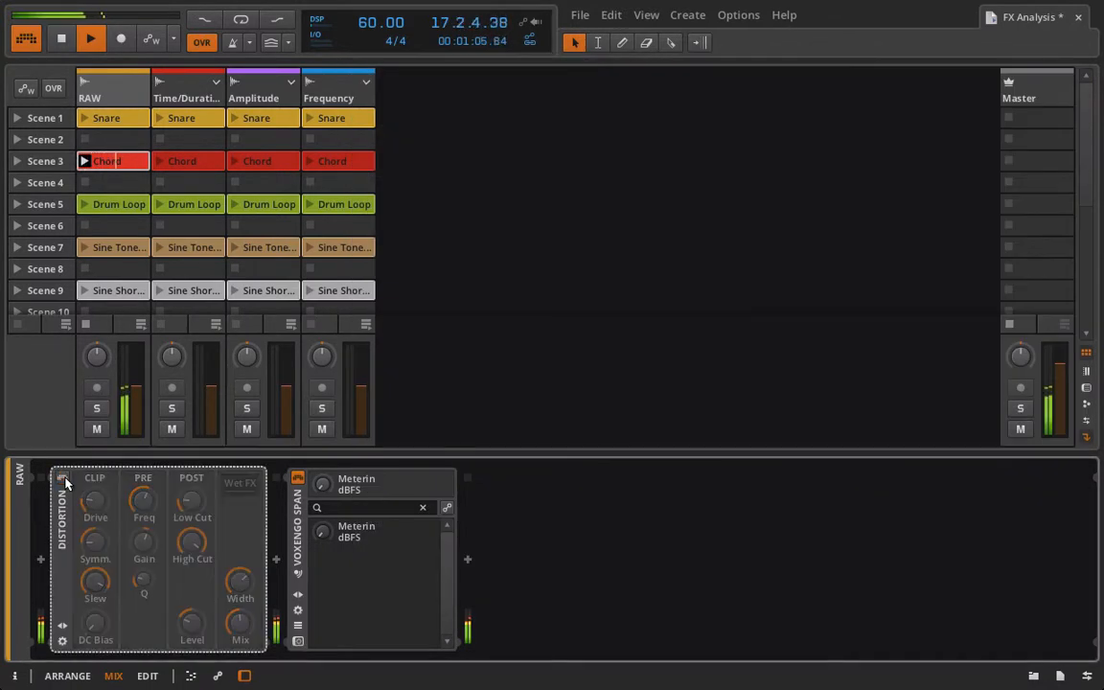
Stop playback and add a Distortion as a new layer in the Frequency track's FX Layer.
key("space")
left_click(333, 88)
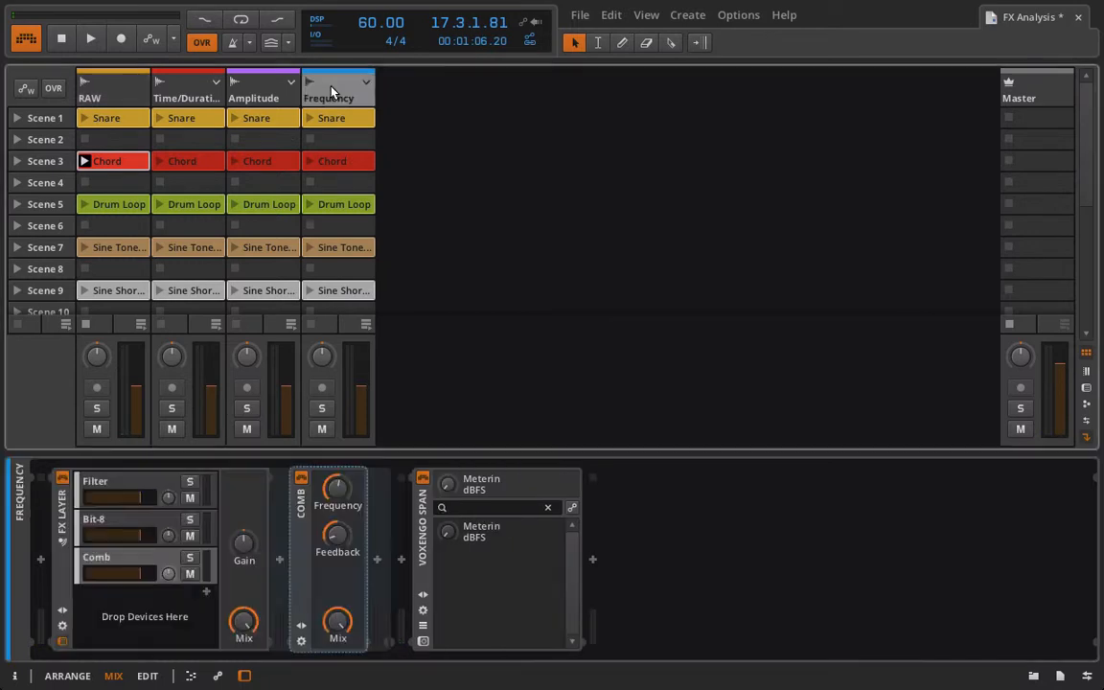
left_click(206, 590)
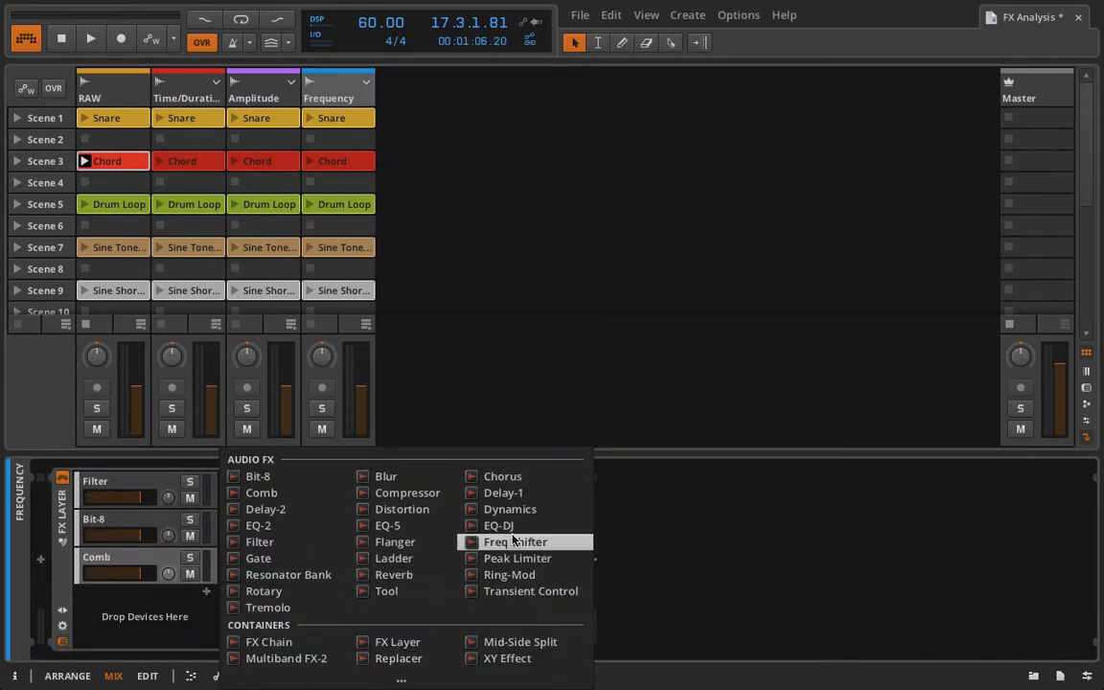
left_click(407, 509)
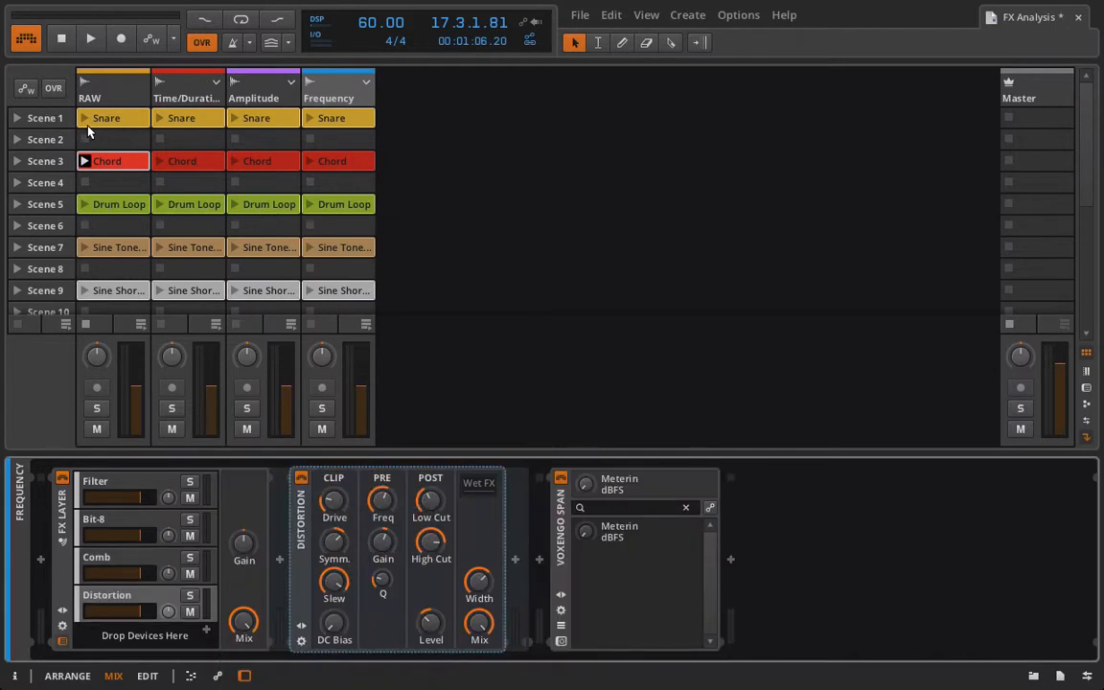
Replace the Distortion on the RAW track with a Dynamics device ahead of Voxengo SPAN.
left_click(110, 88)
left_click(56, 546)
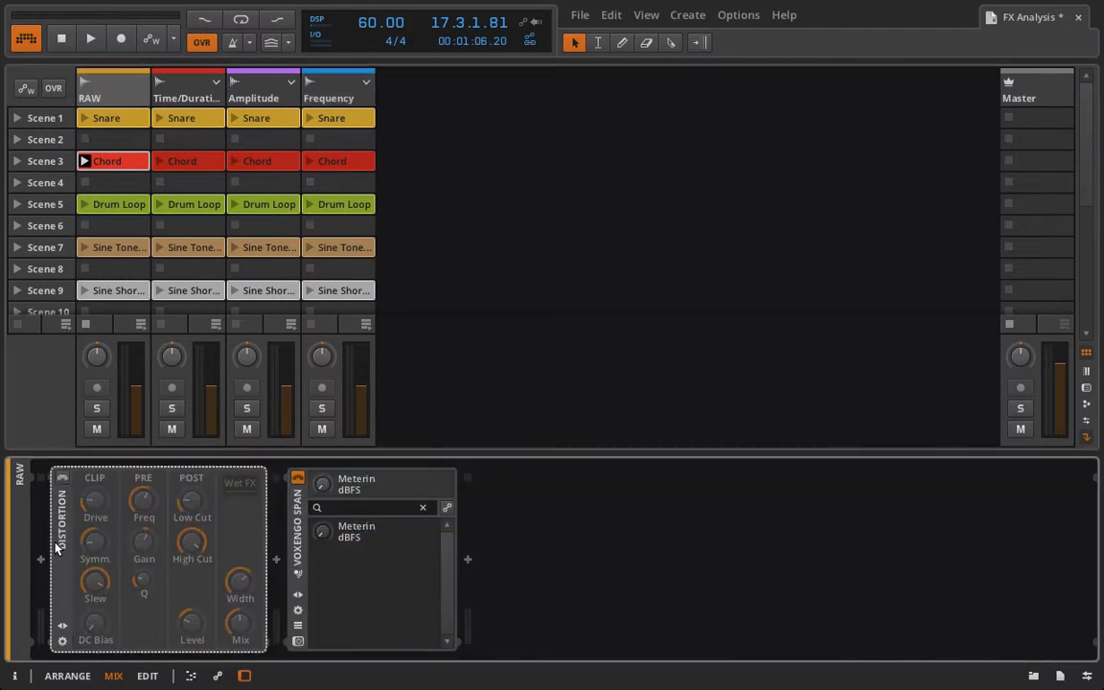
key("Delete")
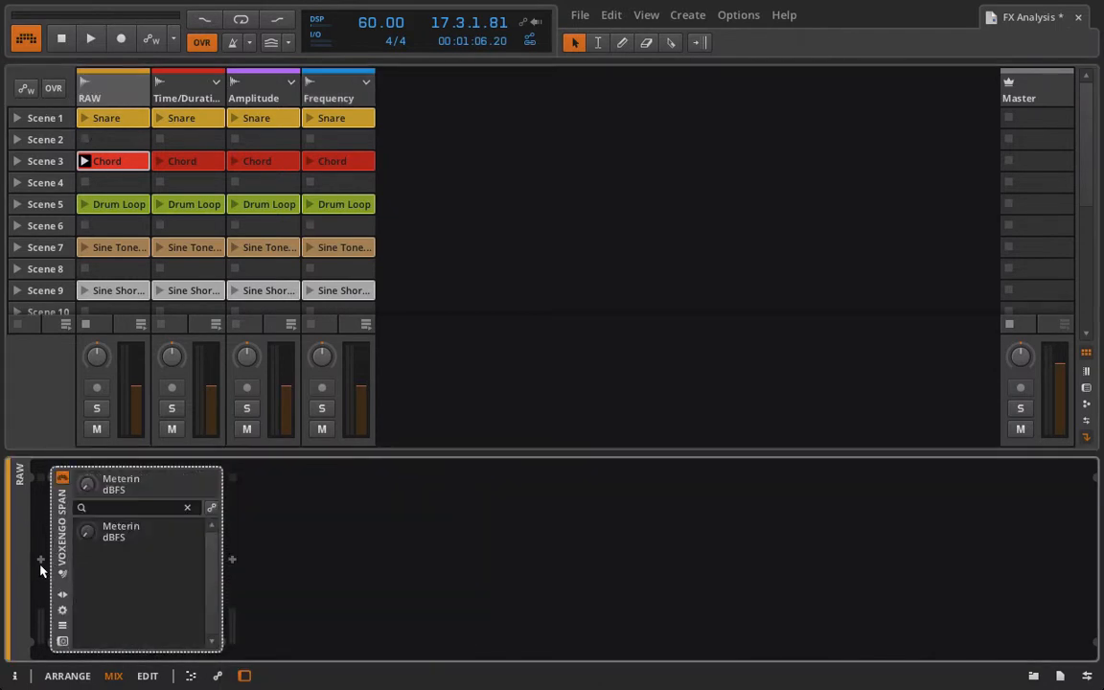
left_click(40, 561)
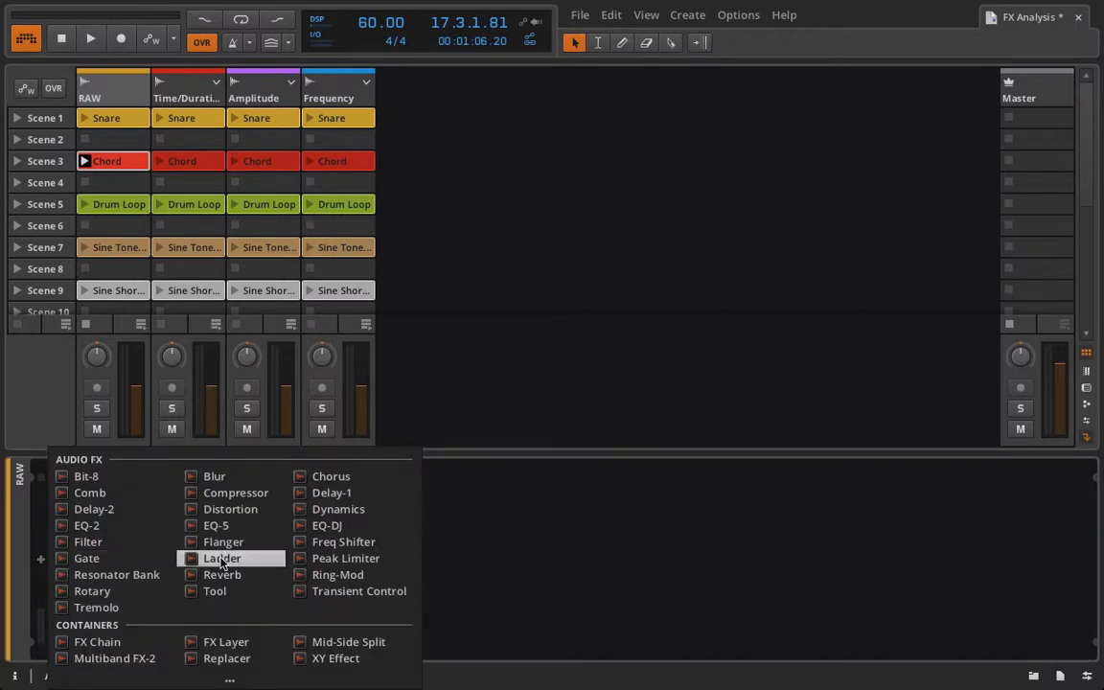
left_click(338, 509)
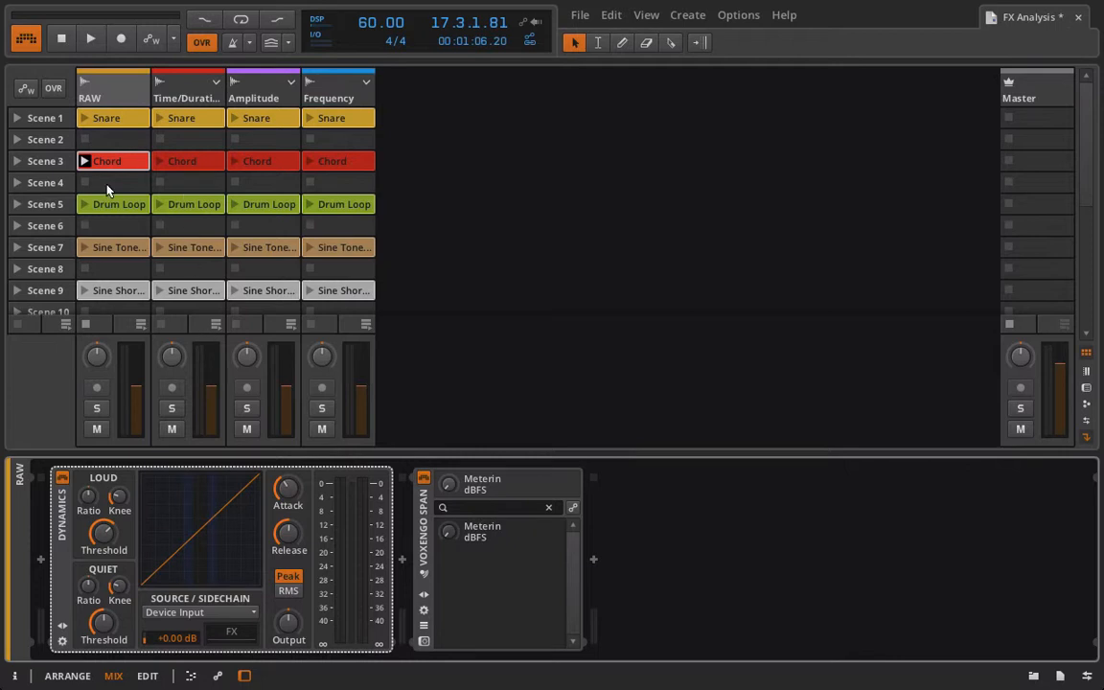
Try the Dynamics device's Loud Ratio at about 1:2.27, and reset it to its default.
left_click(106, 124)
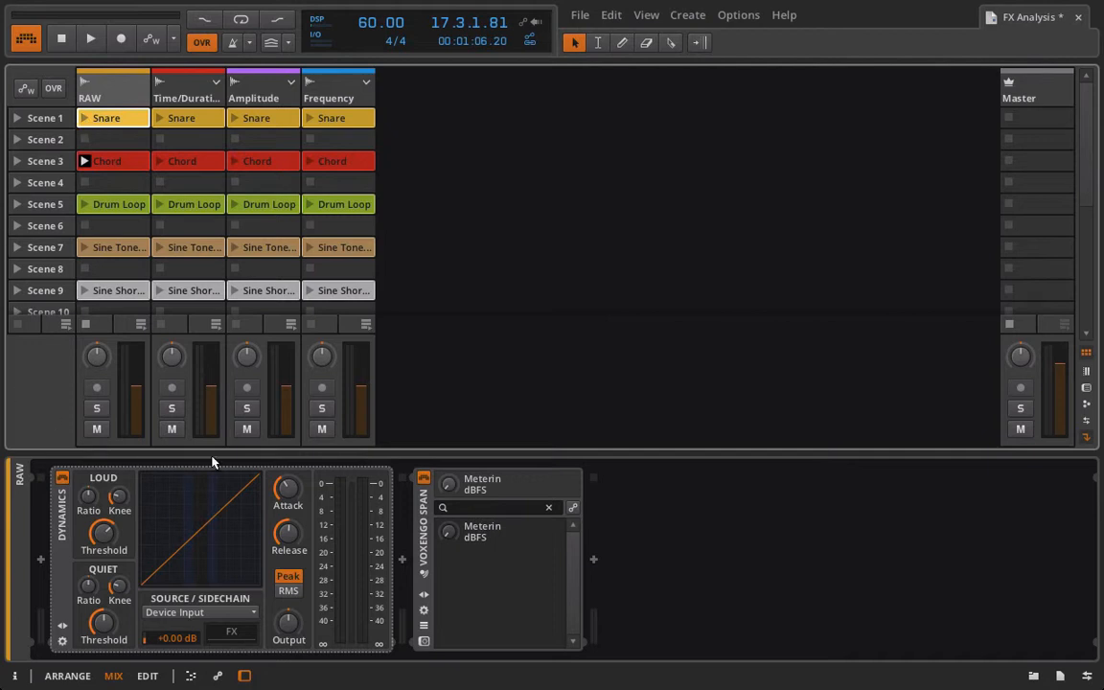
left_click(114, 477)
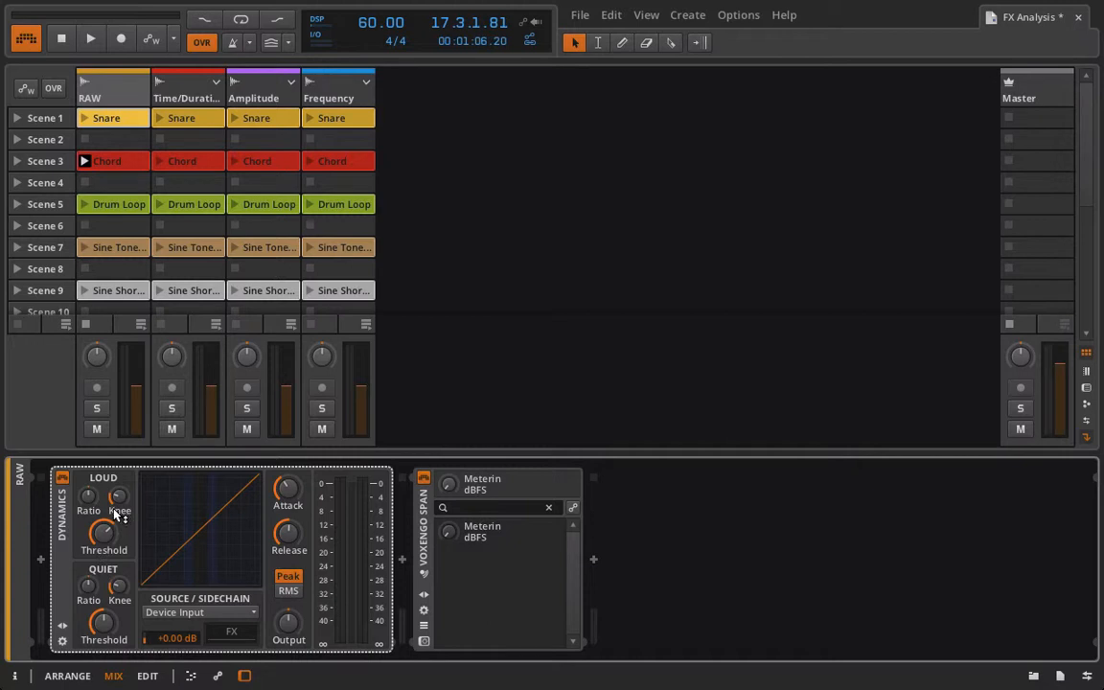
left_click_drag(90, 498, 90, 487)
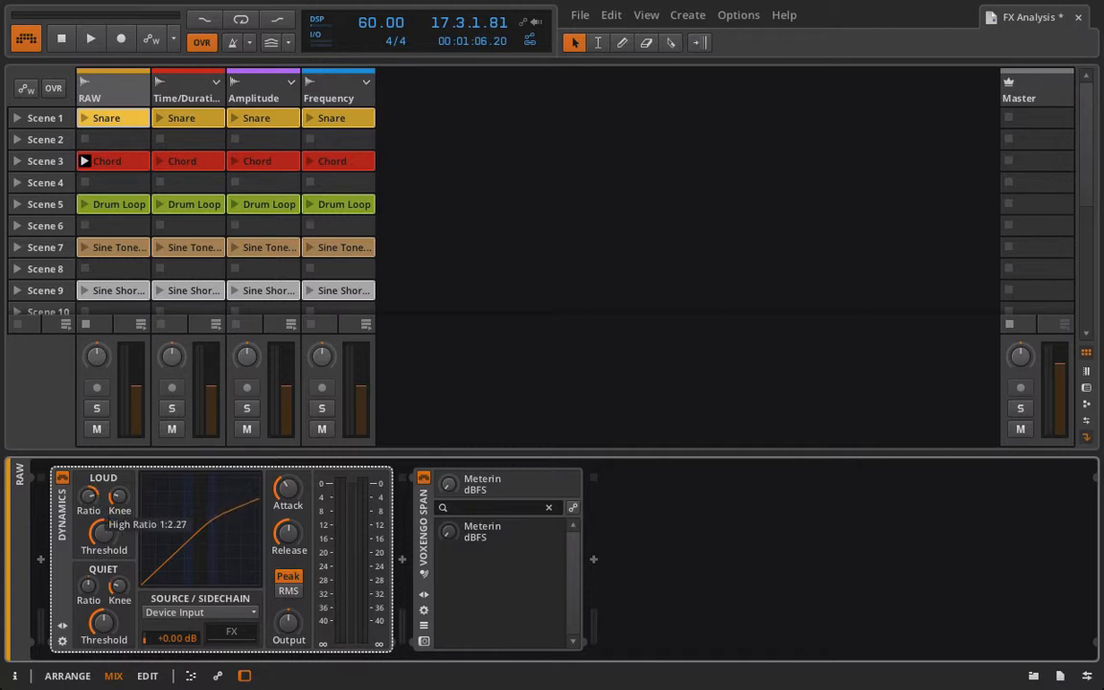
left_click_drag(89, 502, 89, 496)
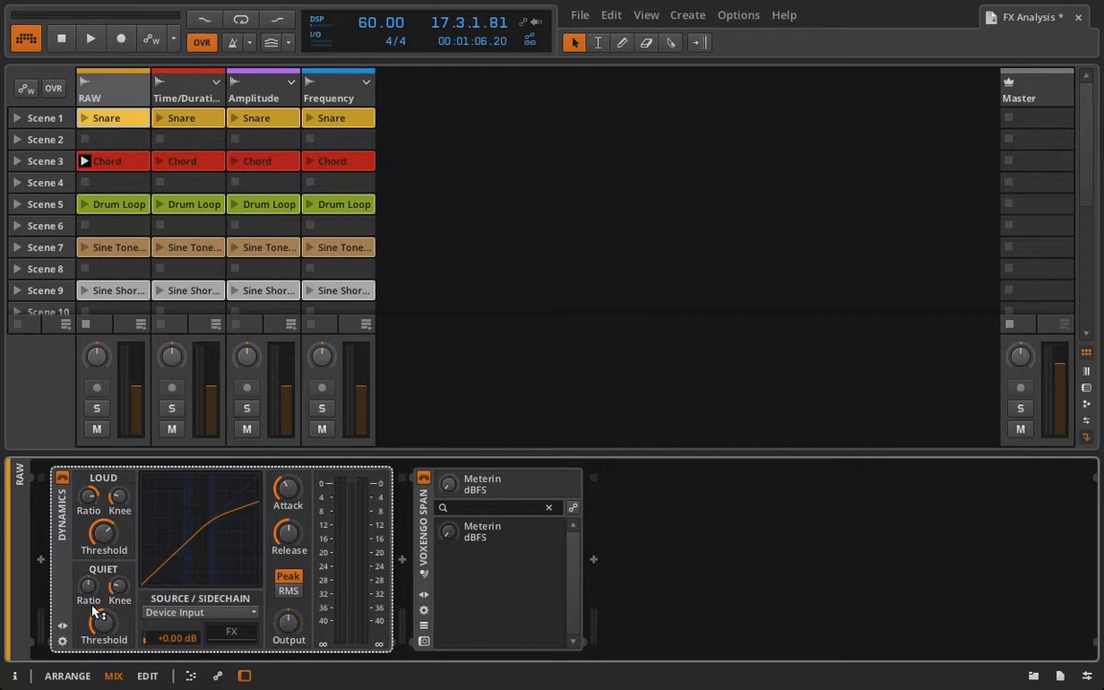
double_click(89, 488)
Try raising the Dynamics device's Quiet Ratio to about 1:3.45 and beyond, and reset it to its default.
left_click_drag(93, 593, 93, 576)
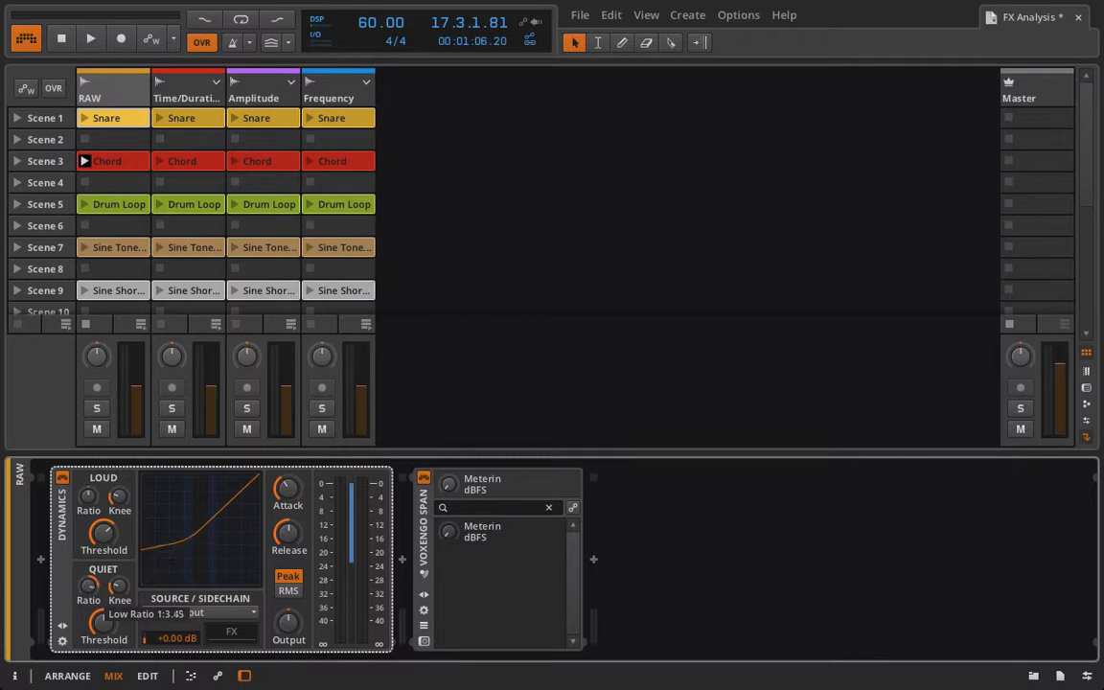
left_click_drag(88, 586, 88, 561)
double_click(91, 589)
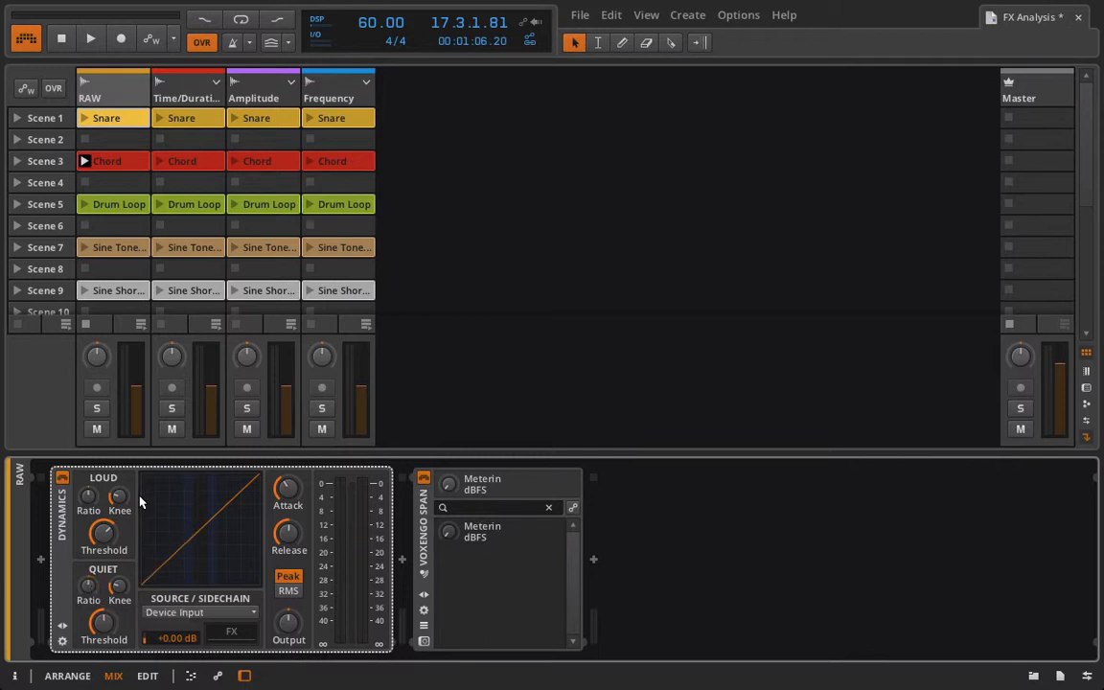
Play the RAW track's Snare clip, raise Dynamics' Loud Ratio and Threshold, and turn the Loud Knee fully down.
left_click(83, 116)
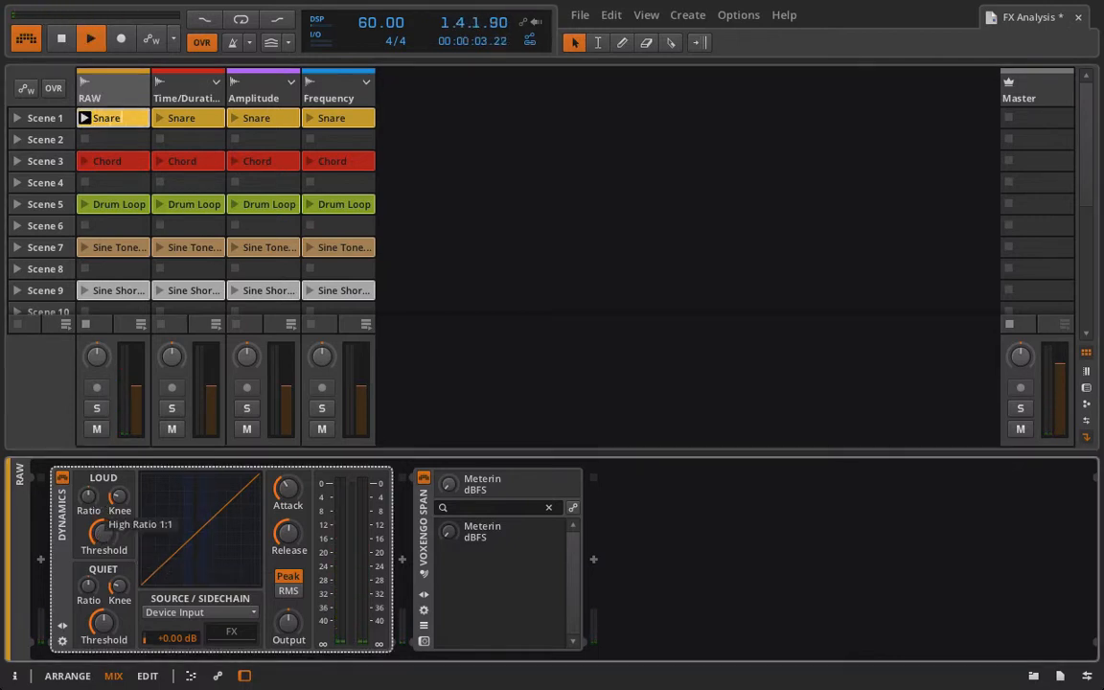
left_click_drag(88, 495, 88, 463)
left_click_drag(92, 499, 93, 508)
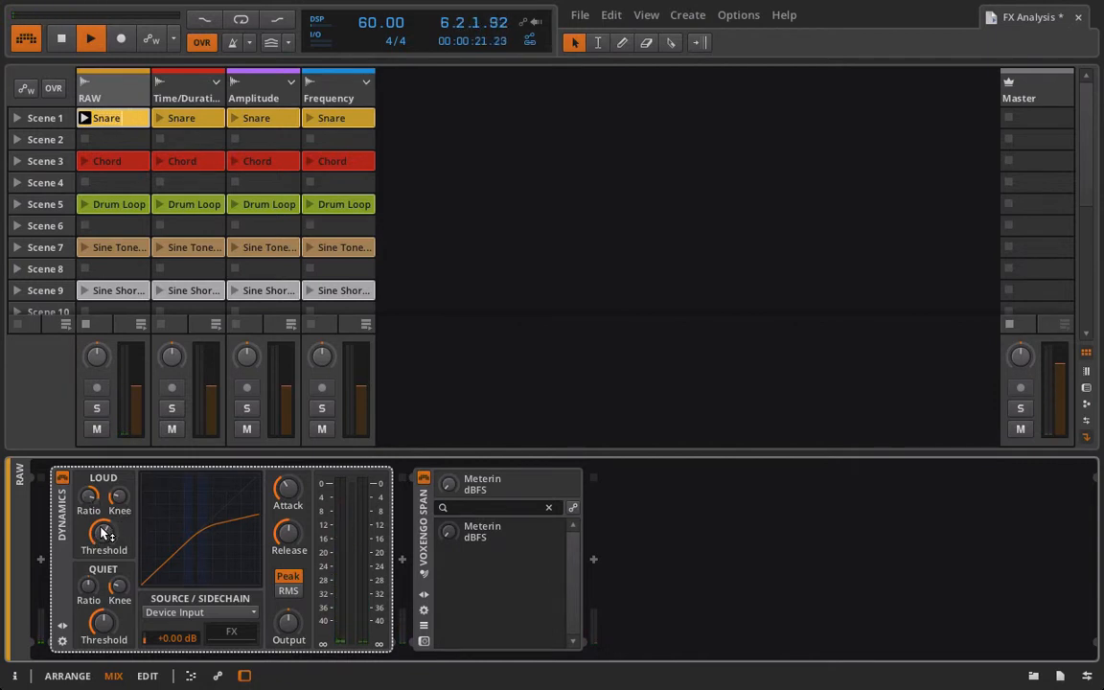
left_click_drag(106, 530, 118, 496)
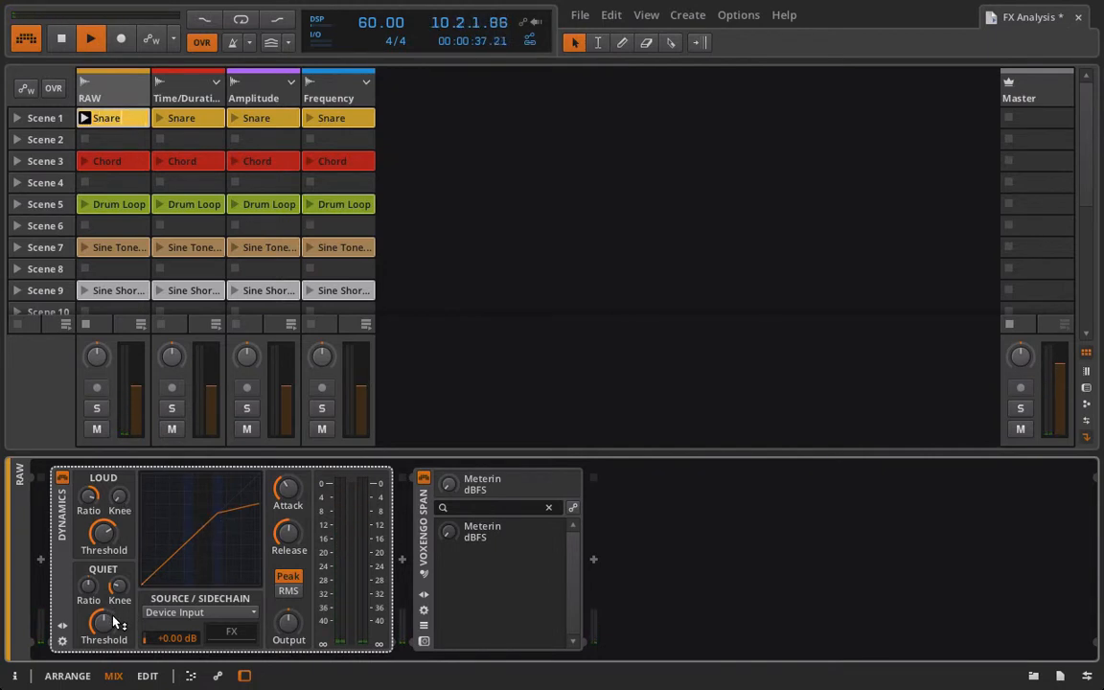
Shorten Dynamics' Attack and Release, raise its Output, and compare the Snare with the device bypassed and active.
left_click_drag(286, 488, 287, 532)
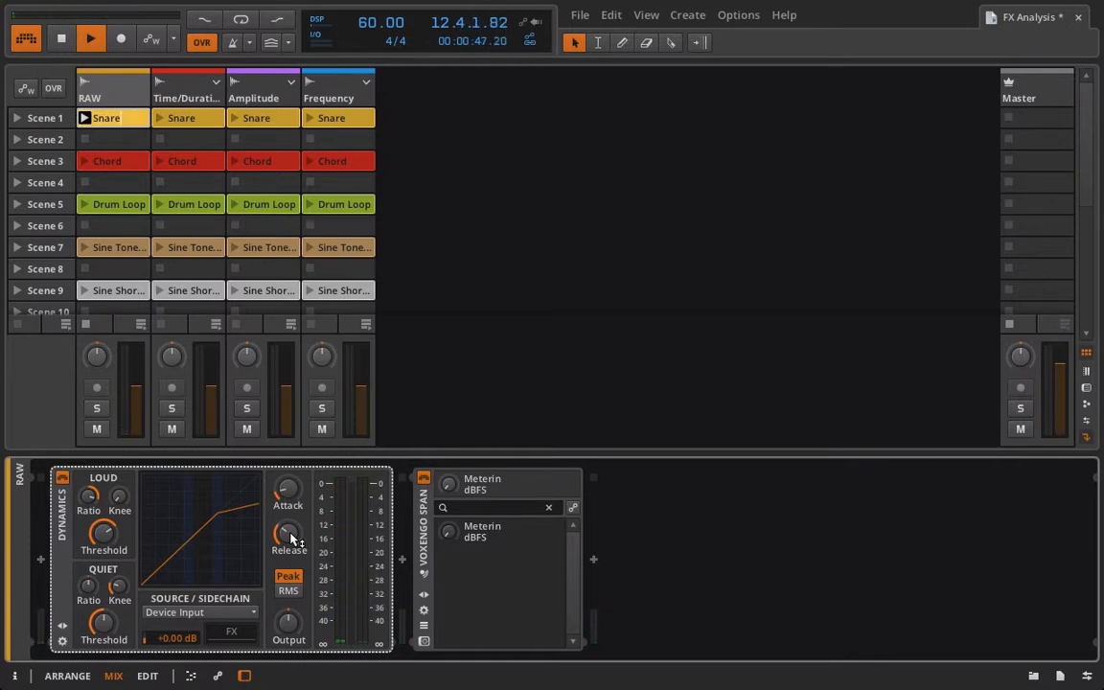
left_click_drag(287, 622, 287, 622)
left_click(59, 479)
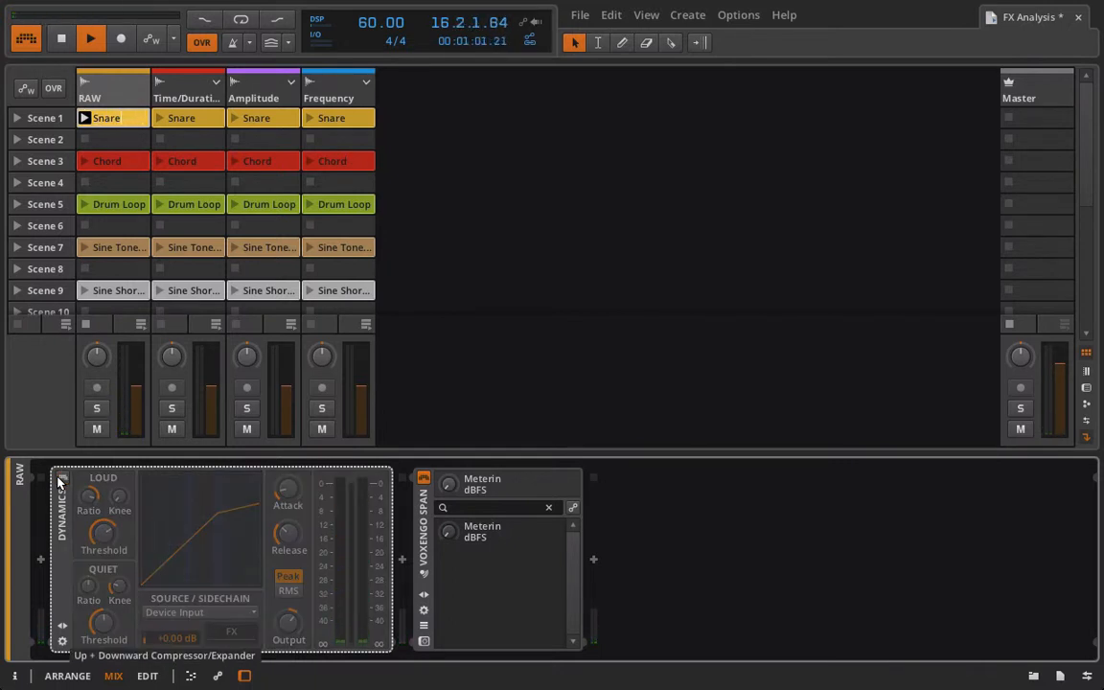
left_click(60, 479)
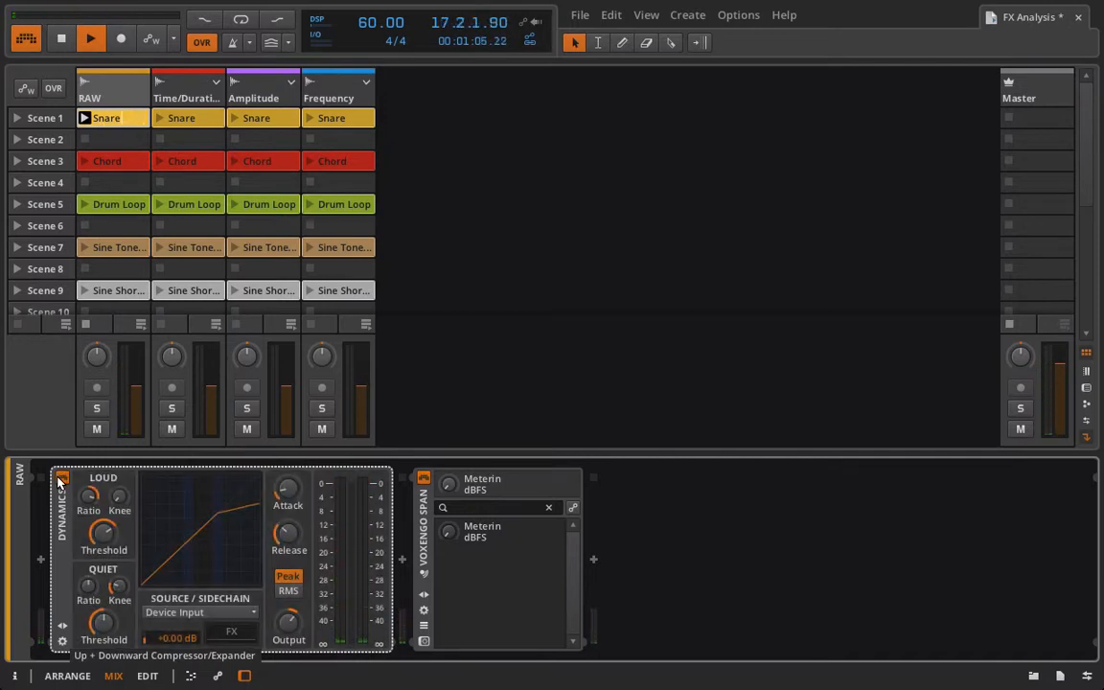
Lengthen Dynamics' Release, lower its Loud Threshold, and stop playback.
left_click_drag(295, 533, 296, 512)
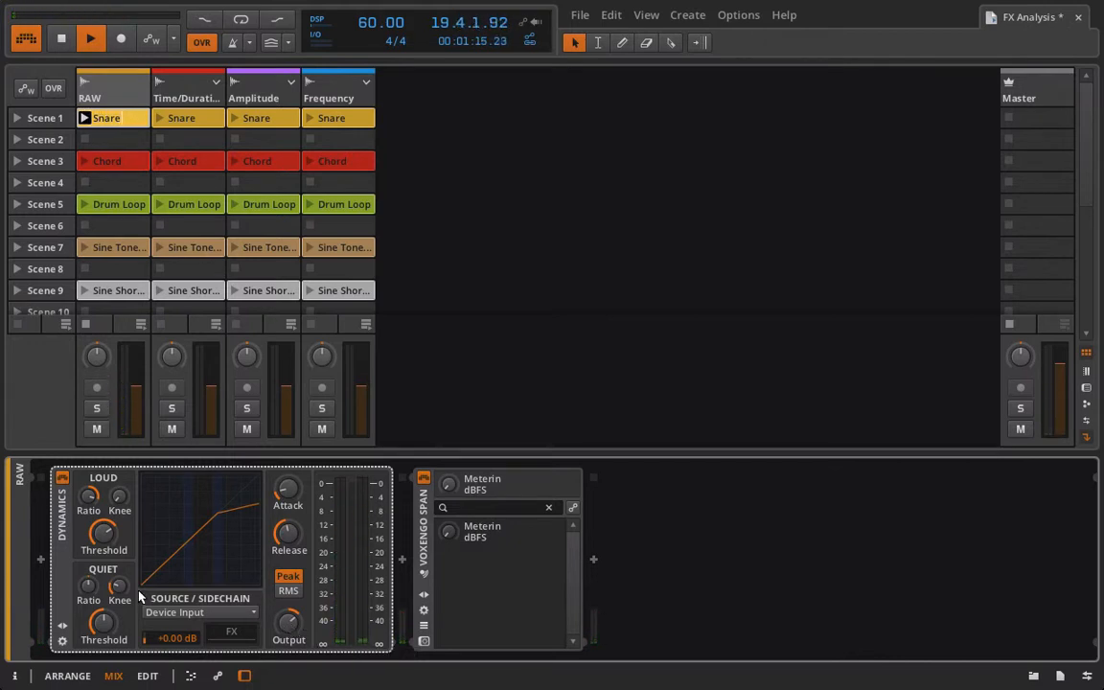
scroll(103, 532, "down", 5)
key("space")
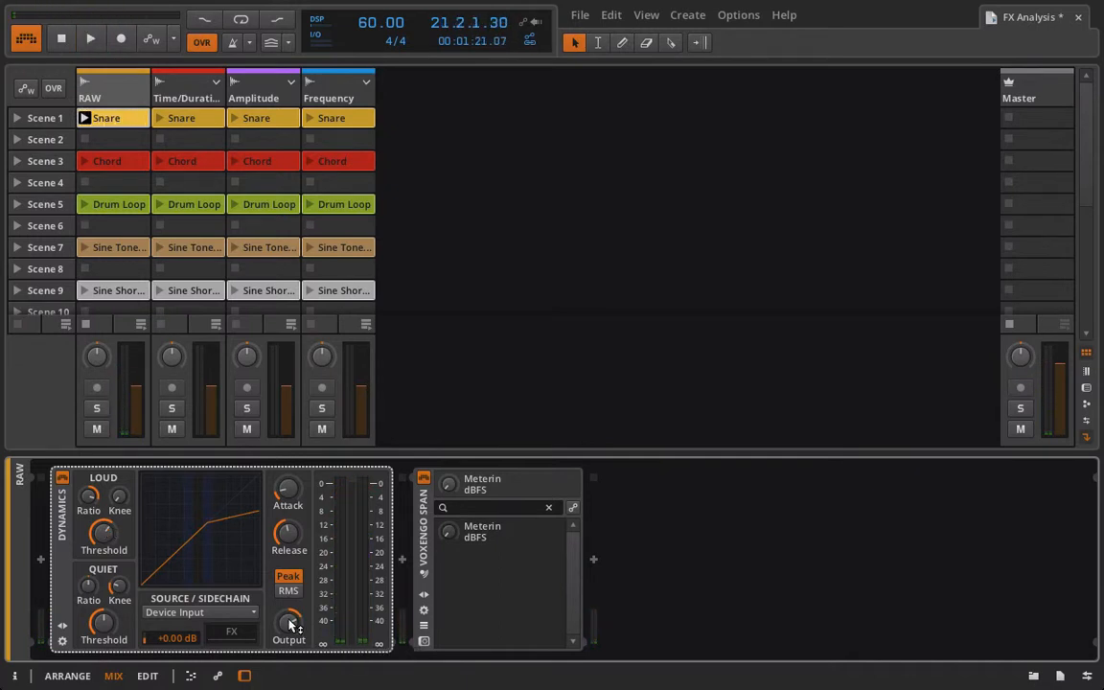
Add a Dynamics device as a new layer in the Amplitude track's FX Layer.
left_click(267, 99)
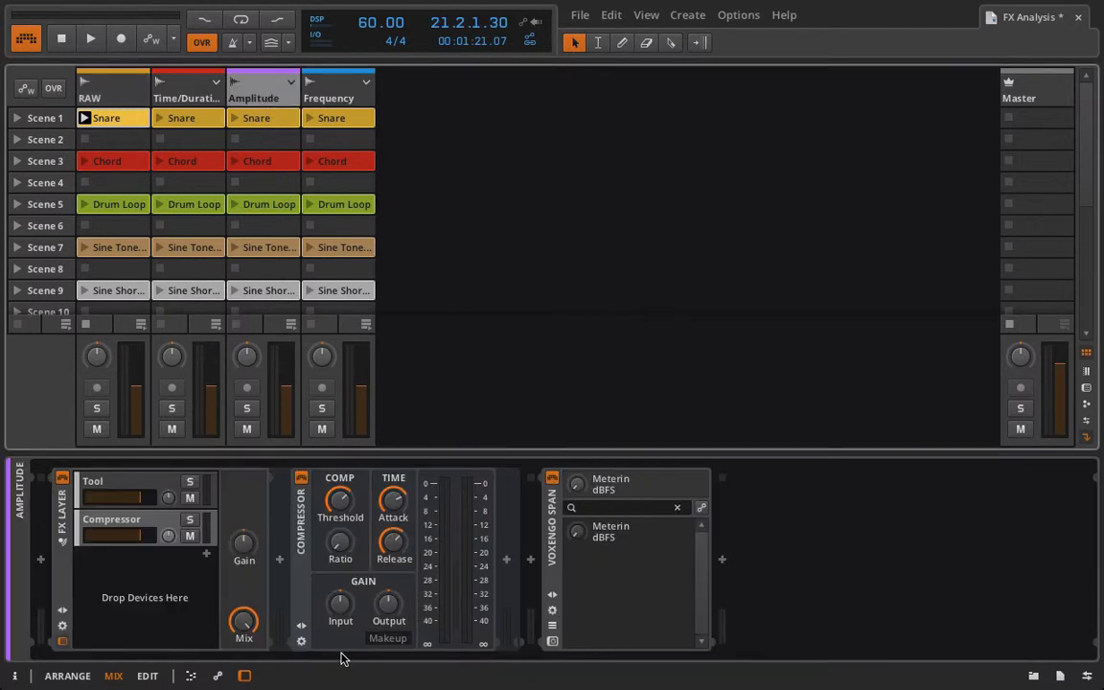
left_click(205, 554)
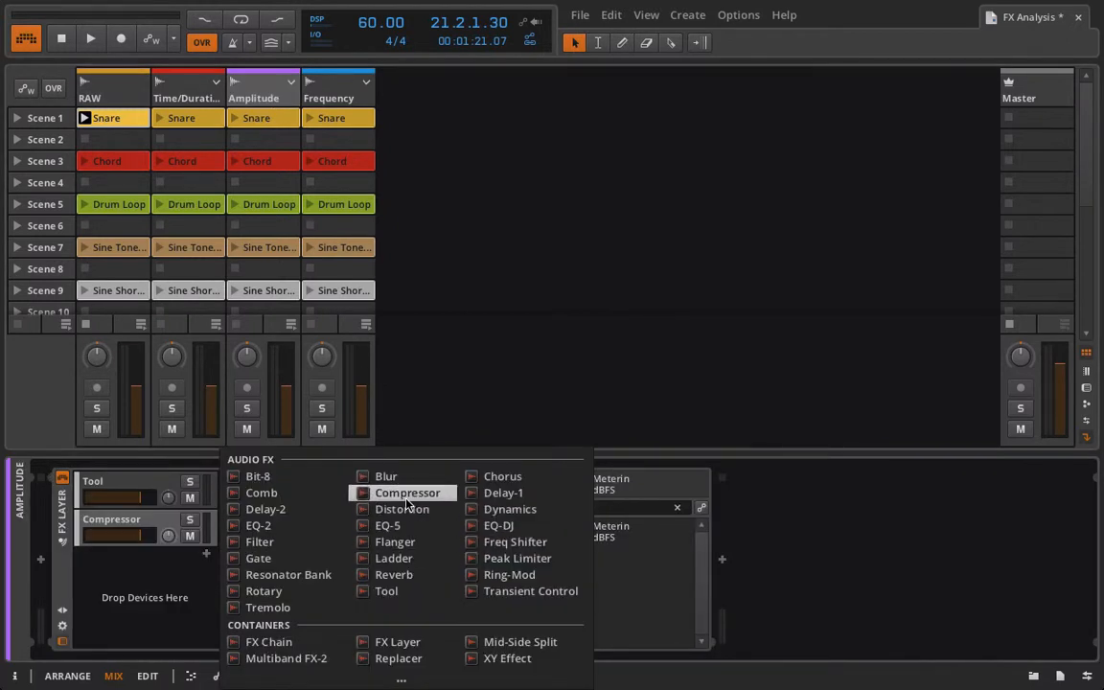
left_click(498, 508)
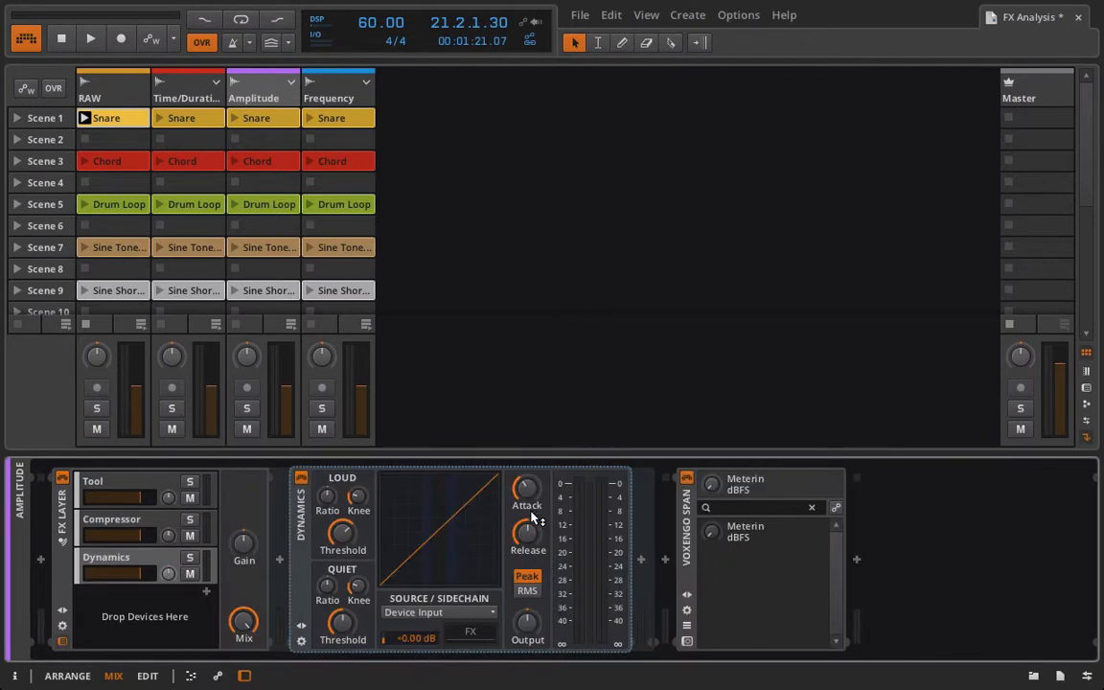
Replace Dynamics on the RAW track with EQ-2, EQ-5 and EQ-DJ, each inserted at the start of the device chain.
left_click(115, 93)
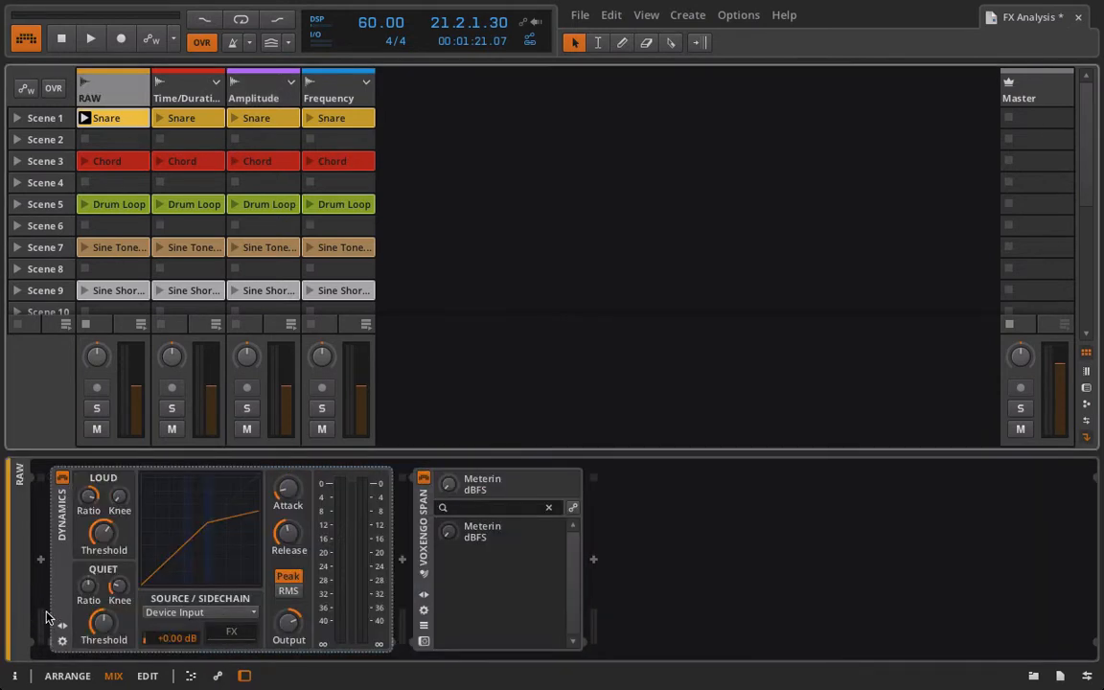
key("Delete")
left_click(40, 558)
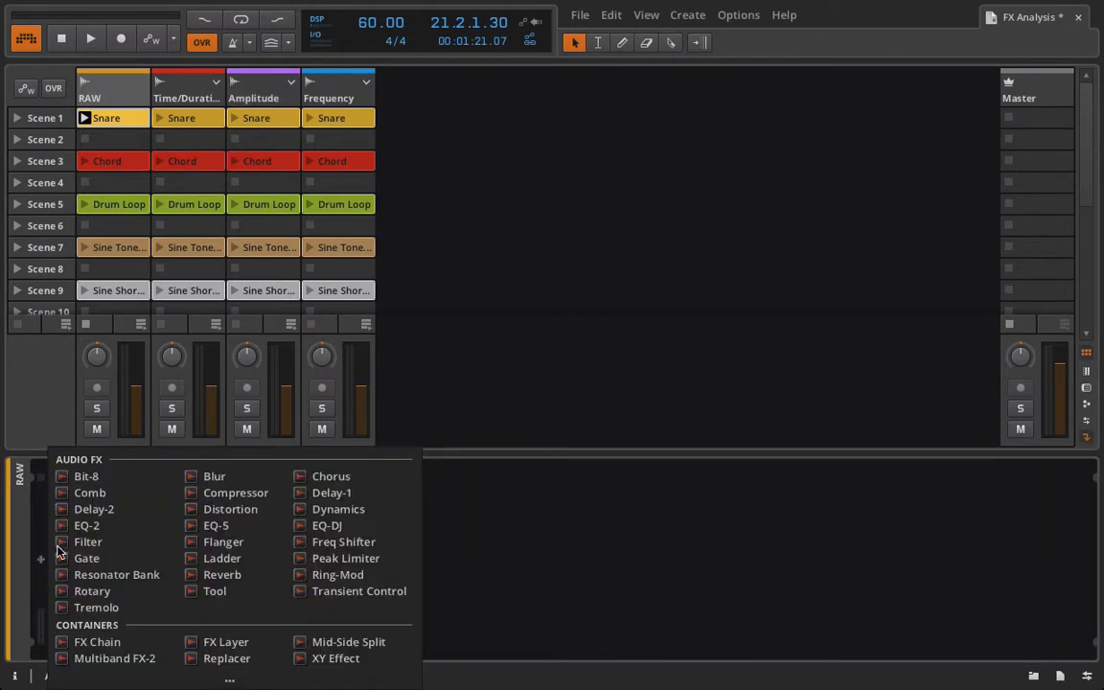
left_click(60, 525)
left_click(40, 559)
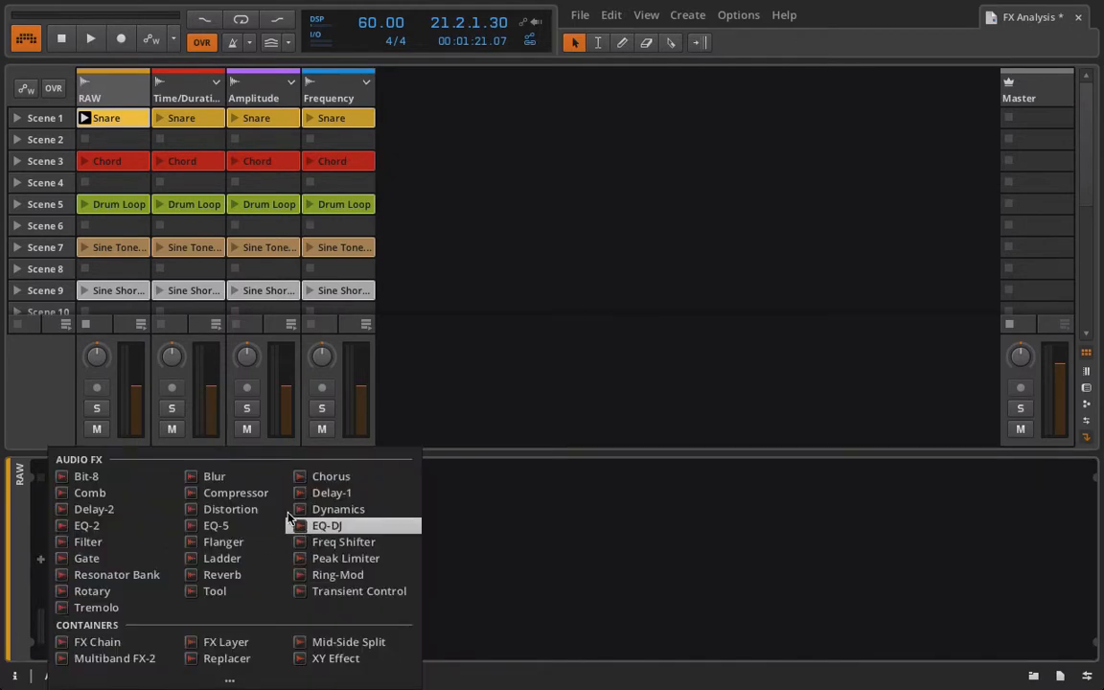
left_click(257, 526)
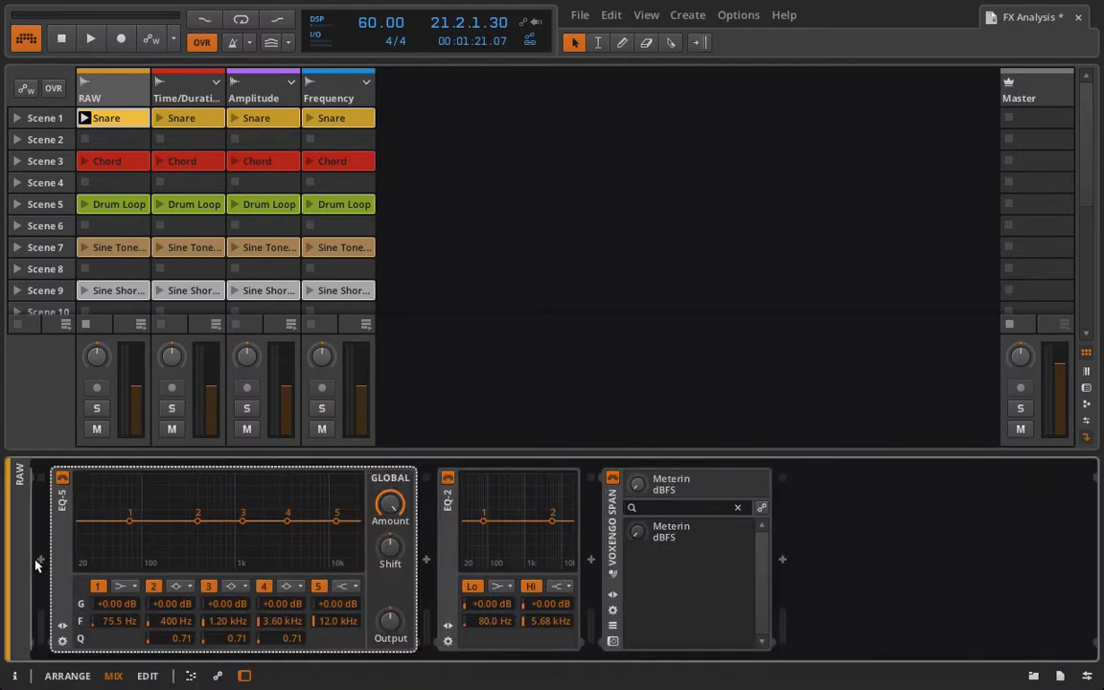
left_click(40, 559)
left_click(323, 522)
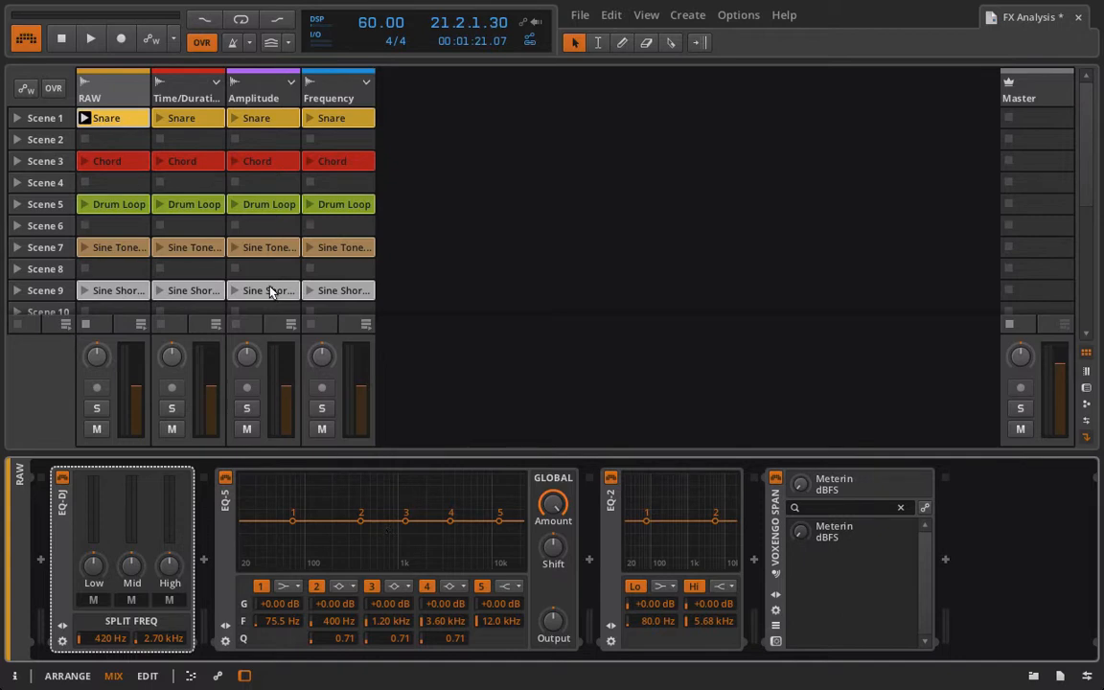
Play the RAW track's Drum Loop clip through EQ-DJ with the Low band muted, and remove EQ-DJ from the chain.
left_click(83, 205)
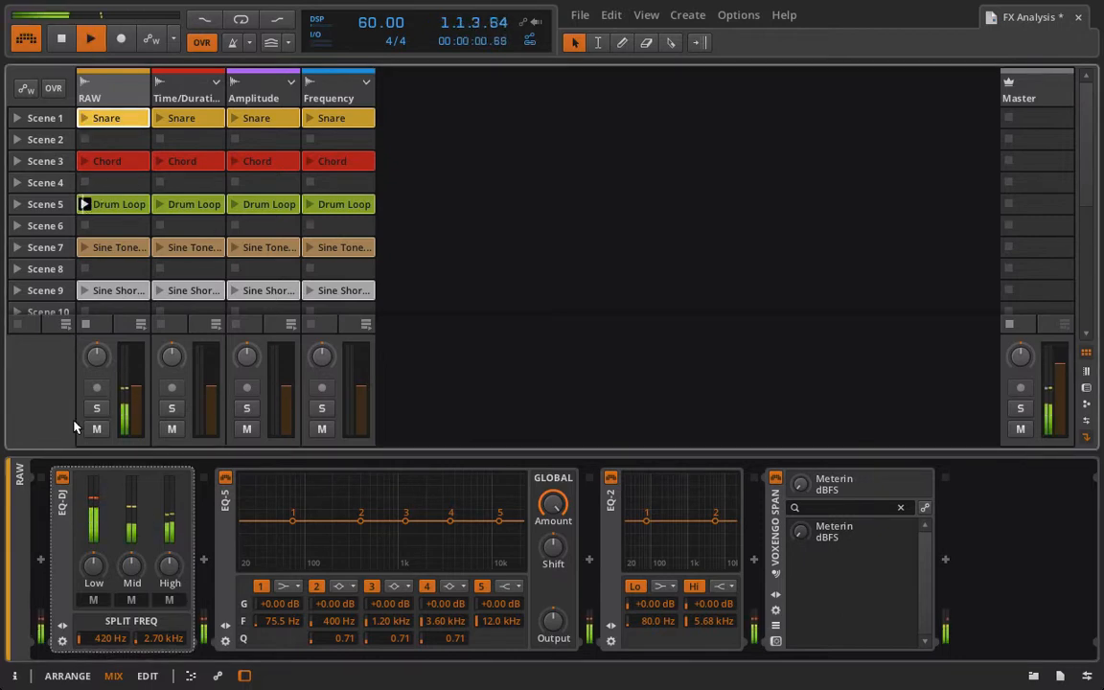
left_click(91, 600)
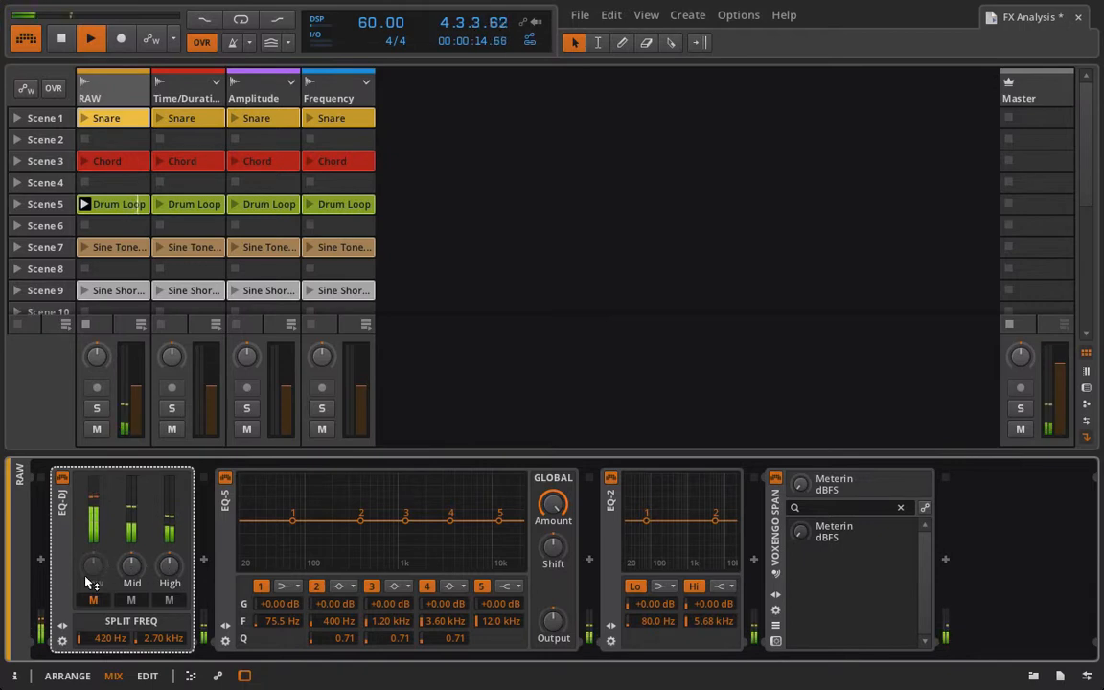
left_click(61, 477)
key("Delete")
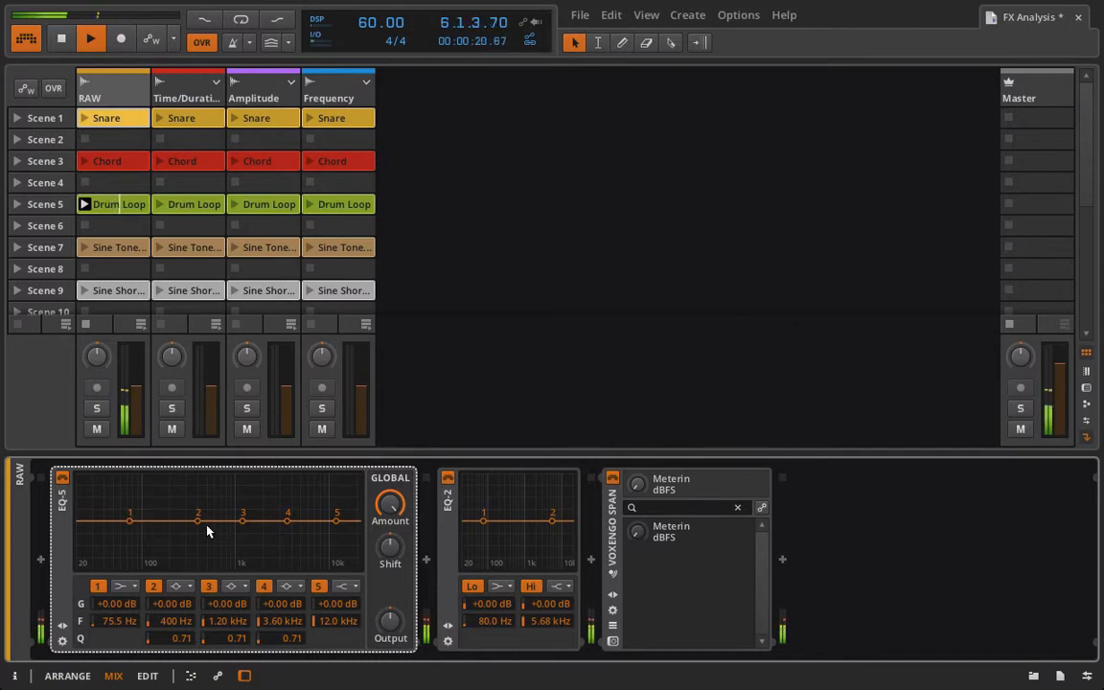
Change EQ-5's band 1 to highpass24 and raise its frequency to about 209 Hz.
left_click(127, 587)
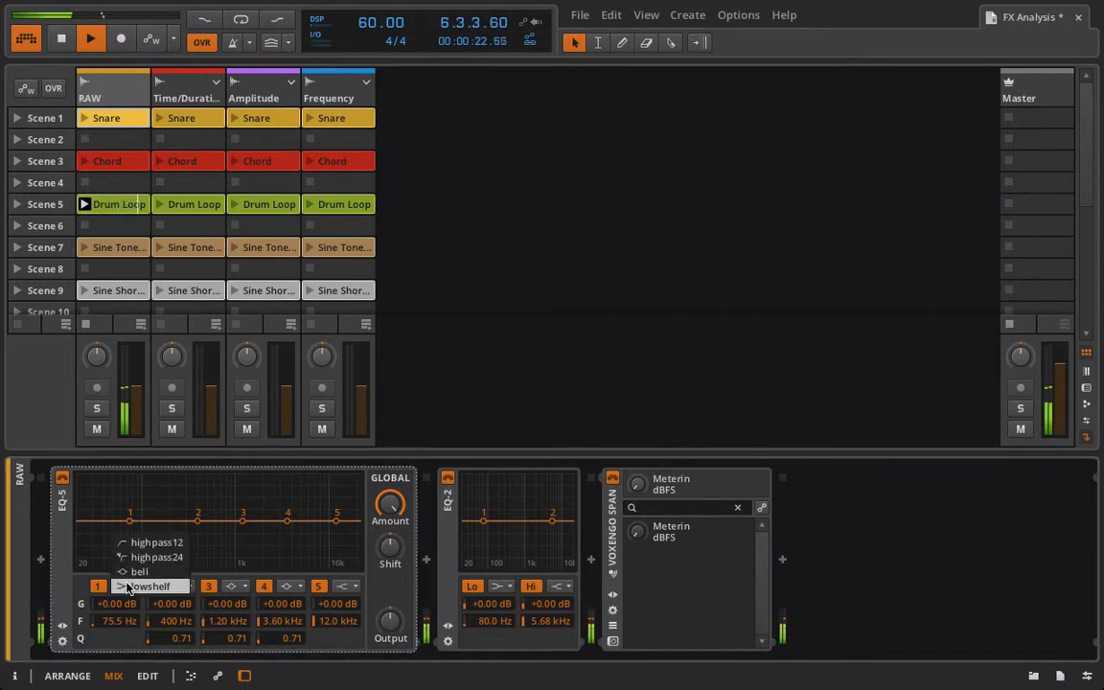
left_click(139, 558)
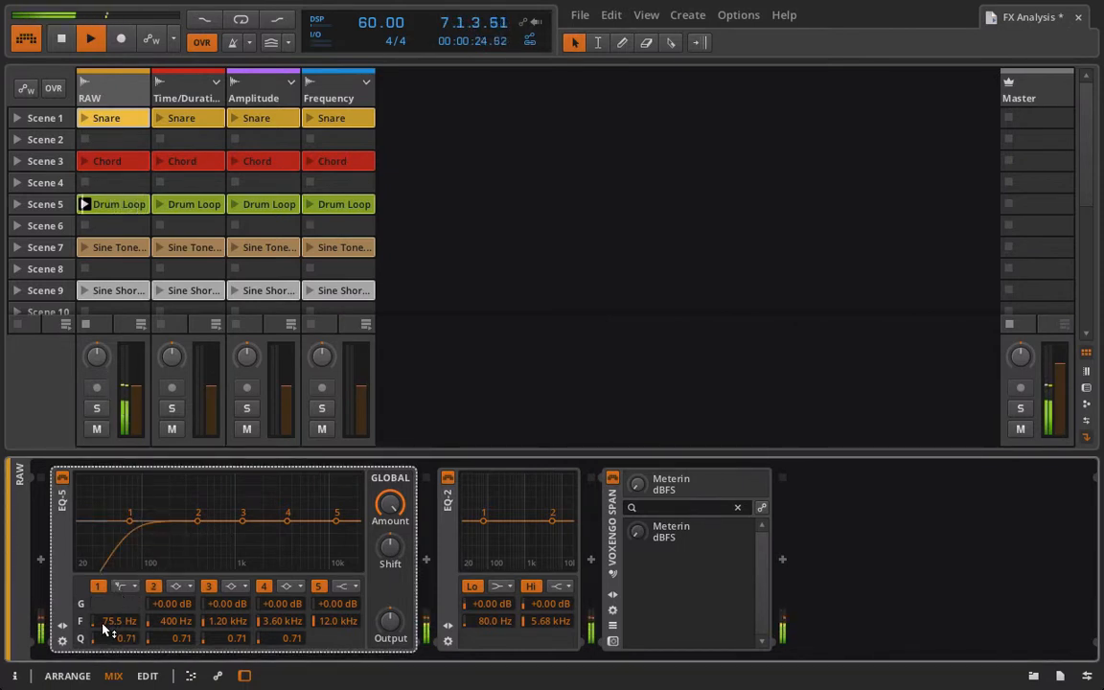
left_click_drag(127, 623, 127, 583)
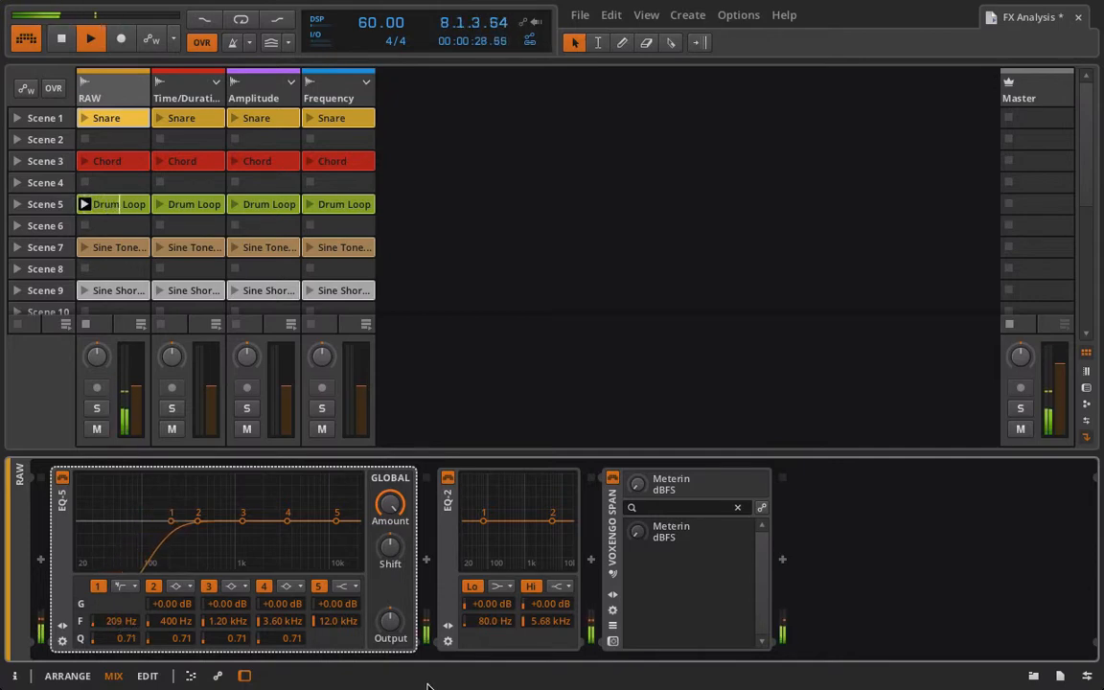
Compare the Drum Loop with EQ-5 bypassed and active, raising its Output to about +5.5 dB, and stop playback with EQ-5 bypassed.
left_click(61, 478)
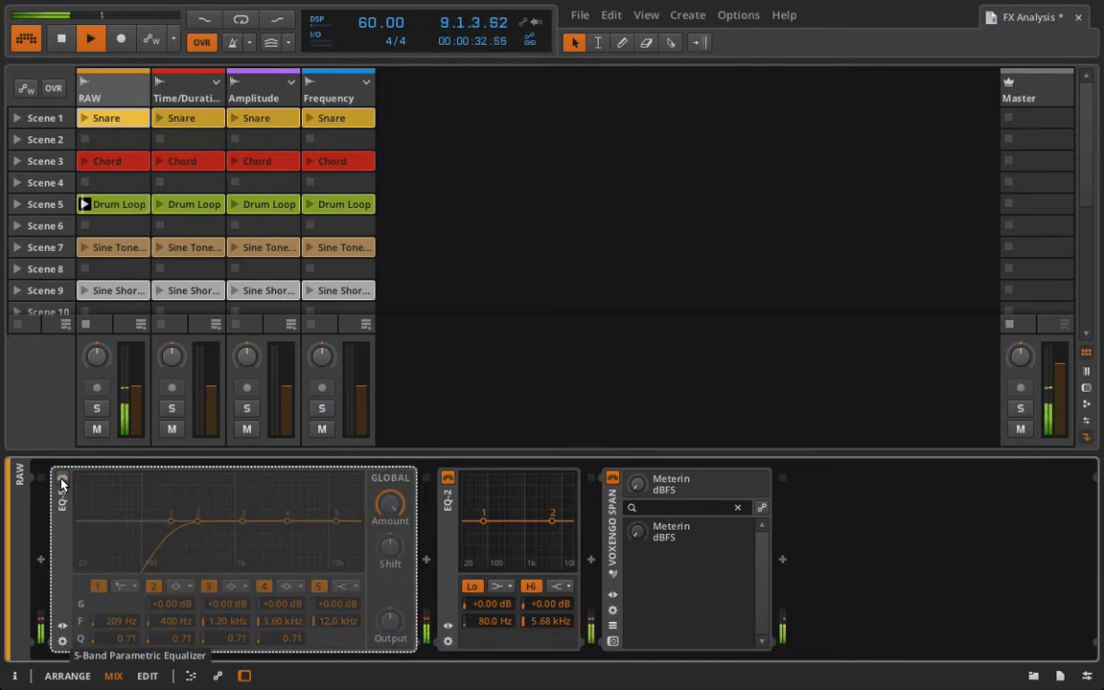
left_click(62, 479)
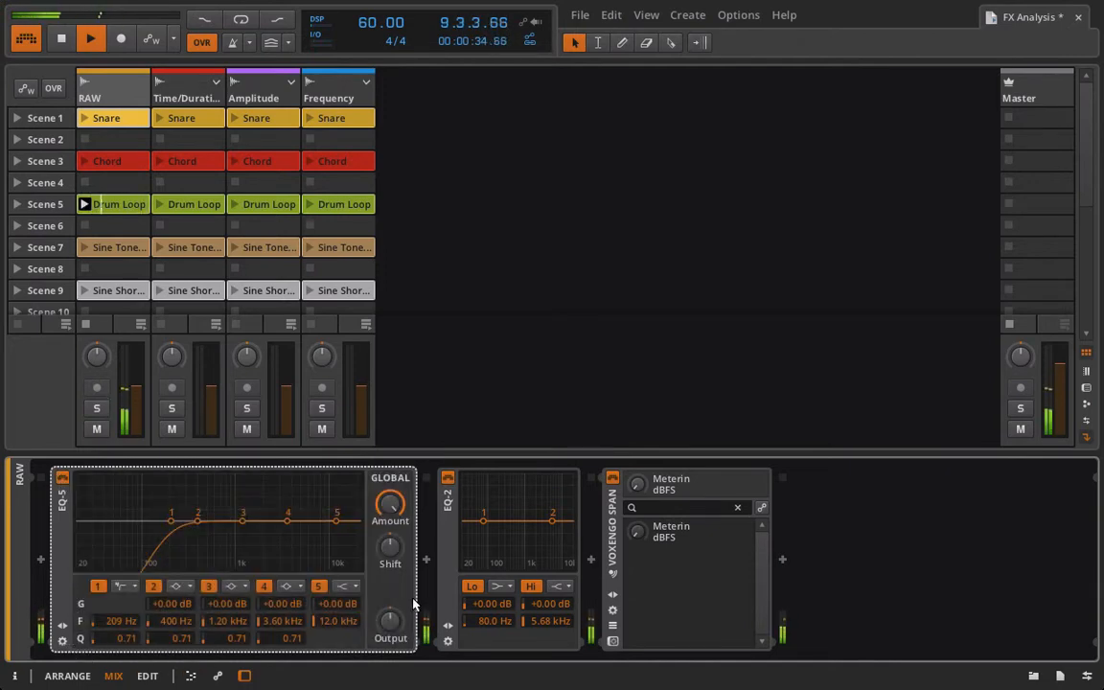
left_click_drag(390, 621, 390, 605)
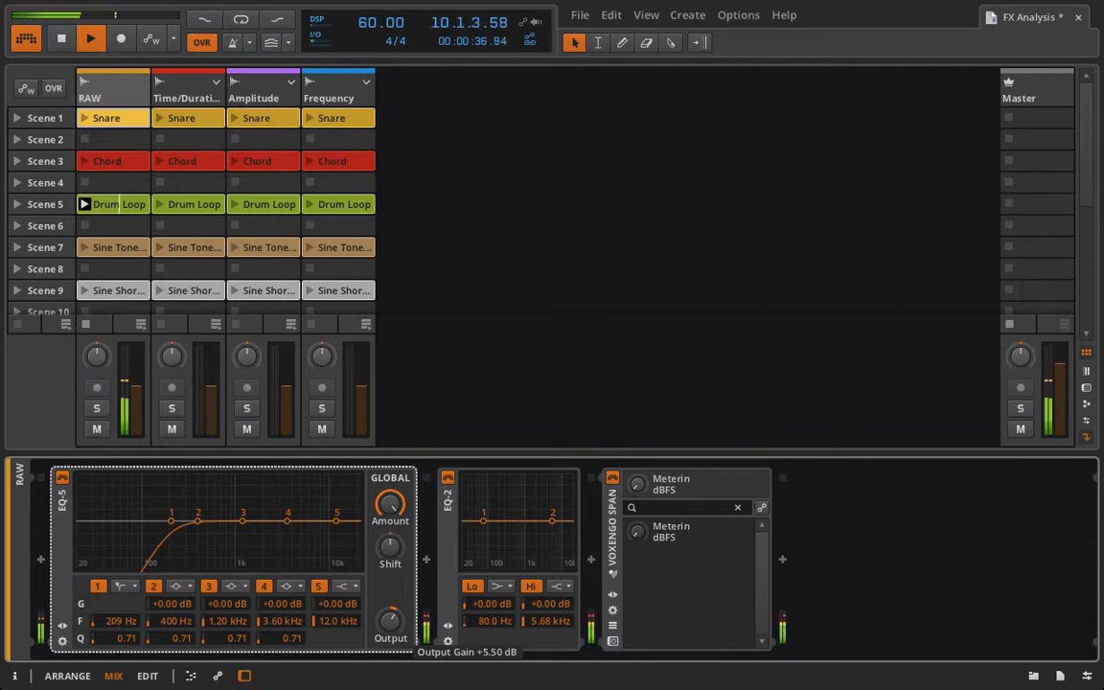
left_click(61, 478)
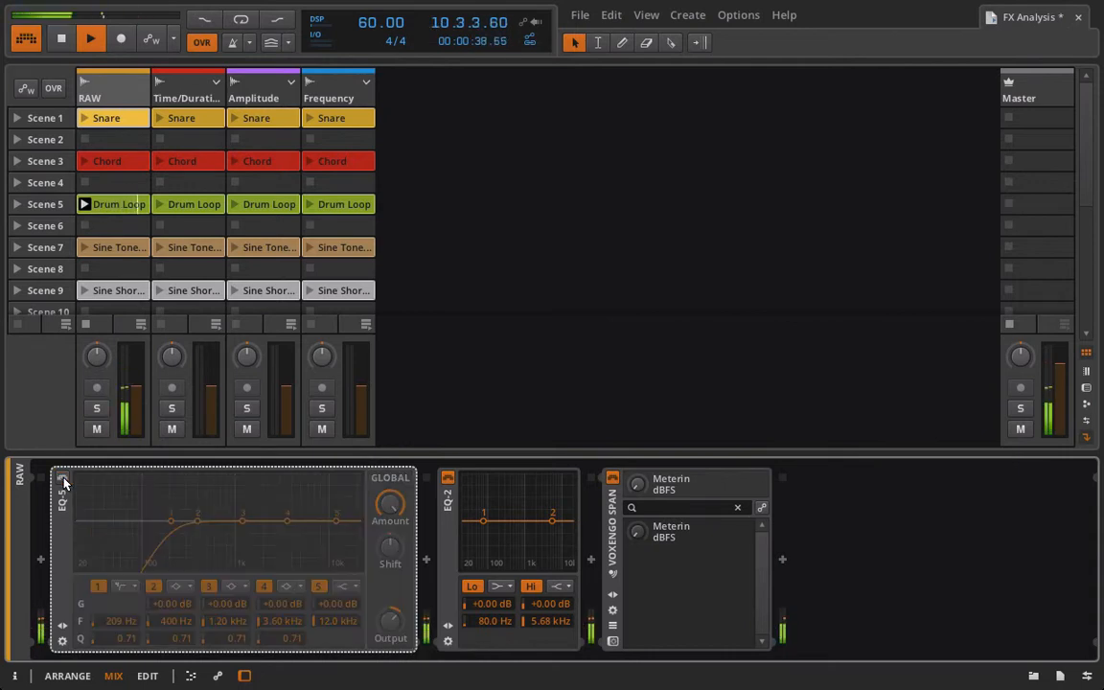
left_click(61, 478)
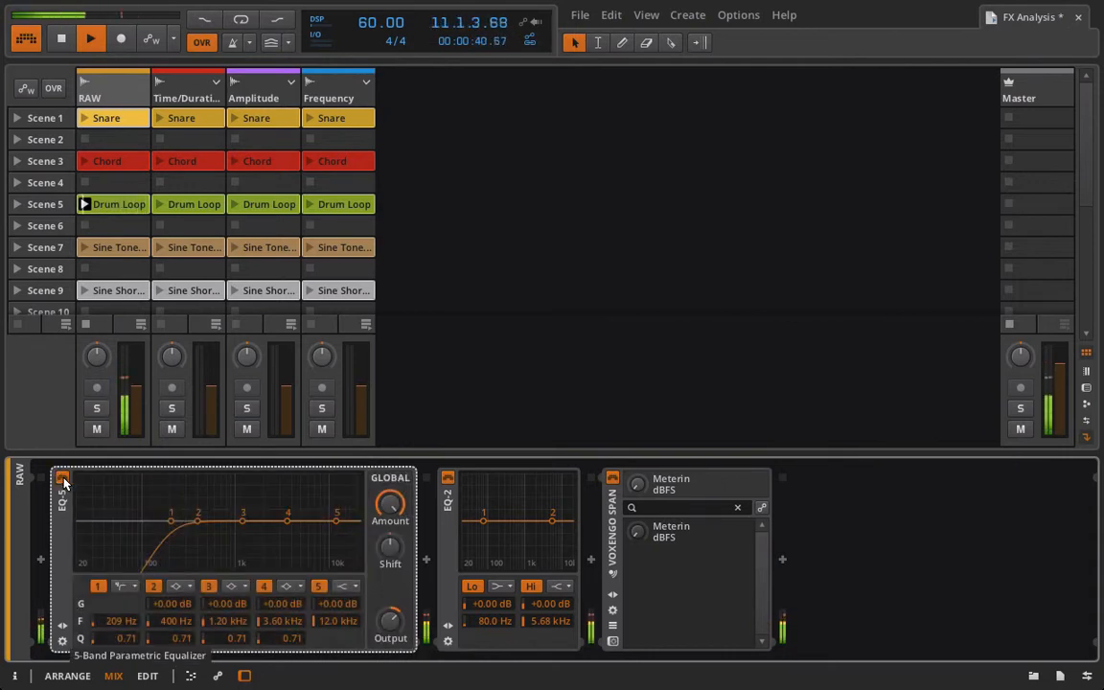
left_click(61, 478)
key("space")
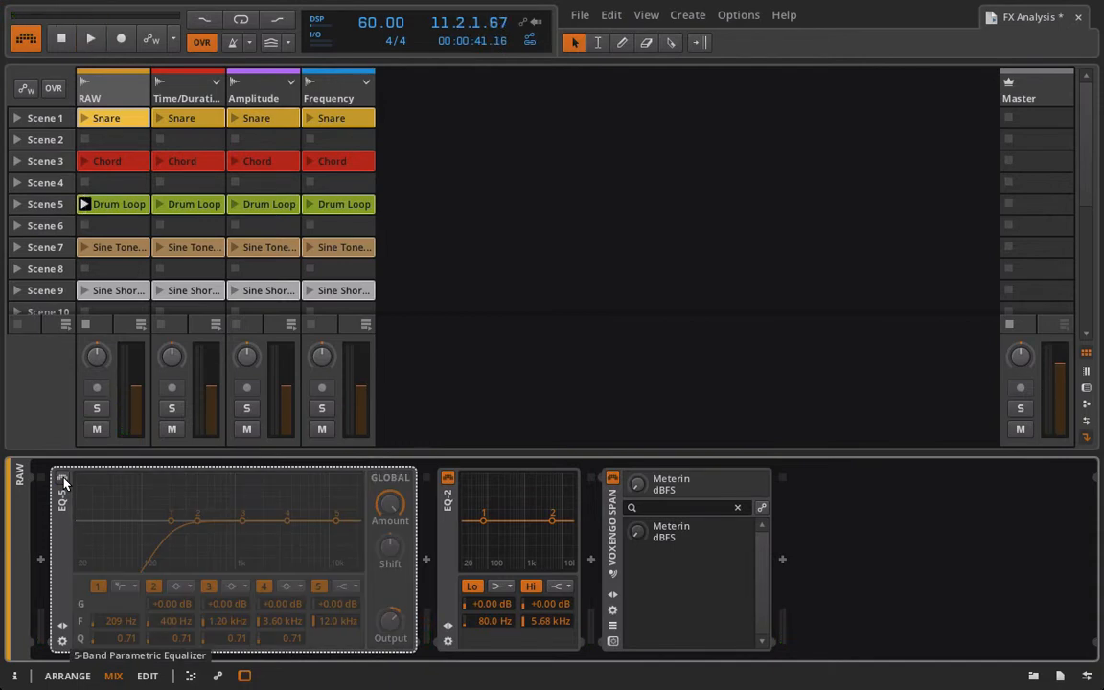
left_click(61, 478)
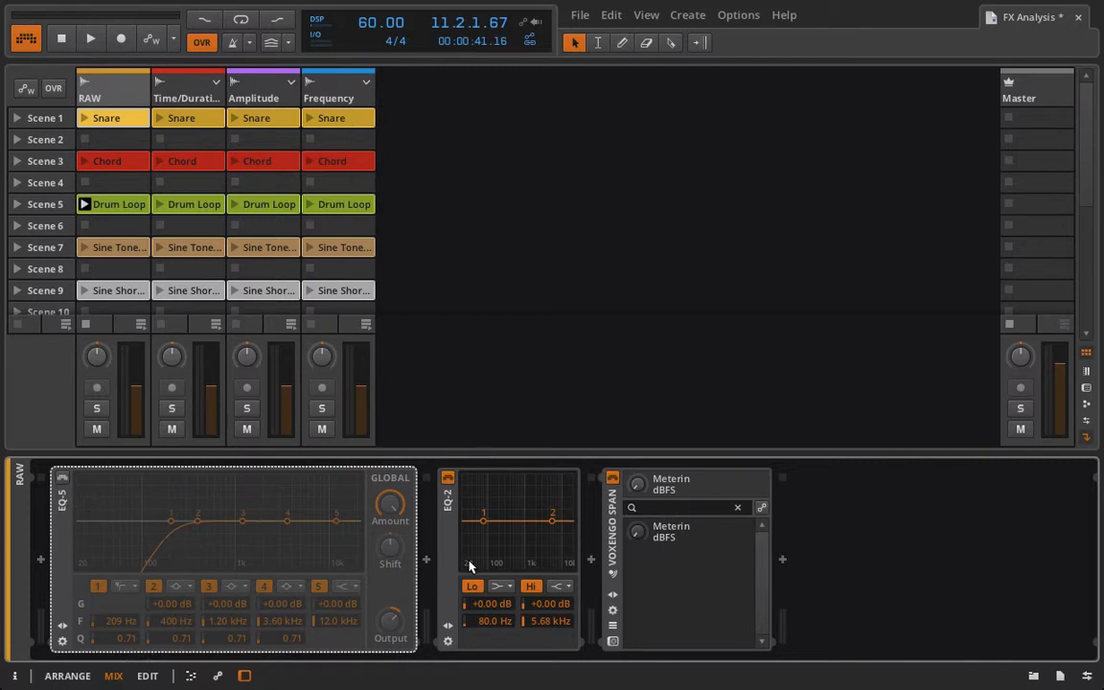
Add EQ-2, EQ-5 and EQ-DJ as separate layers in the Frequency track's FX Layer.
left_click(324, 94)
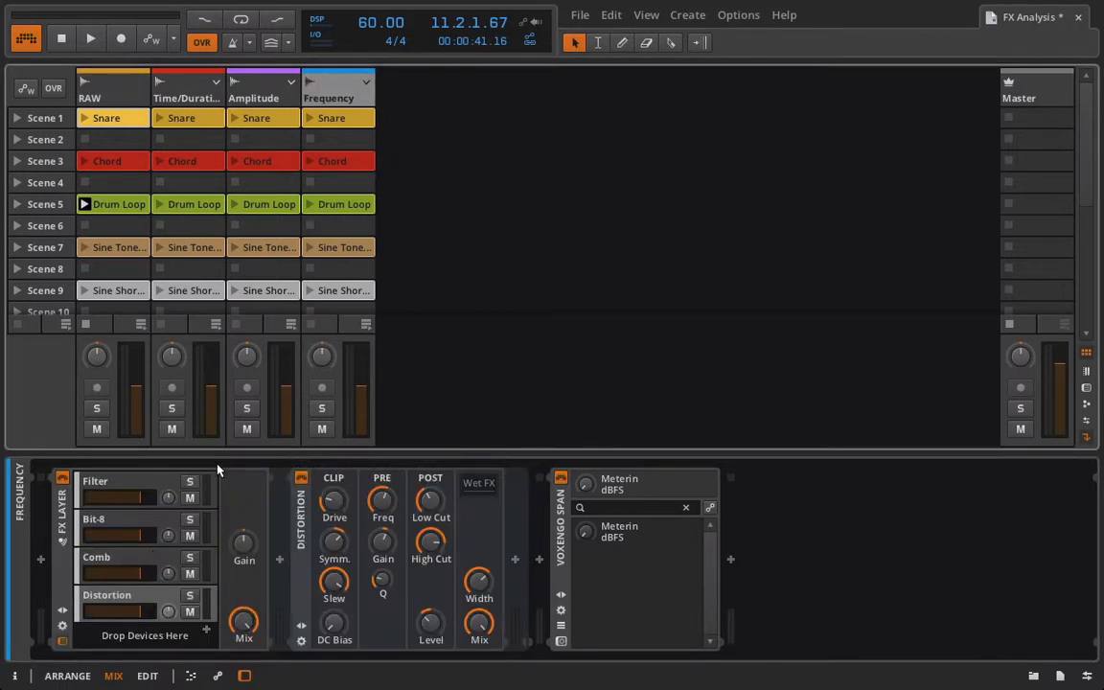
left_click(210, 631)
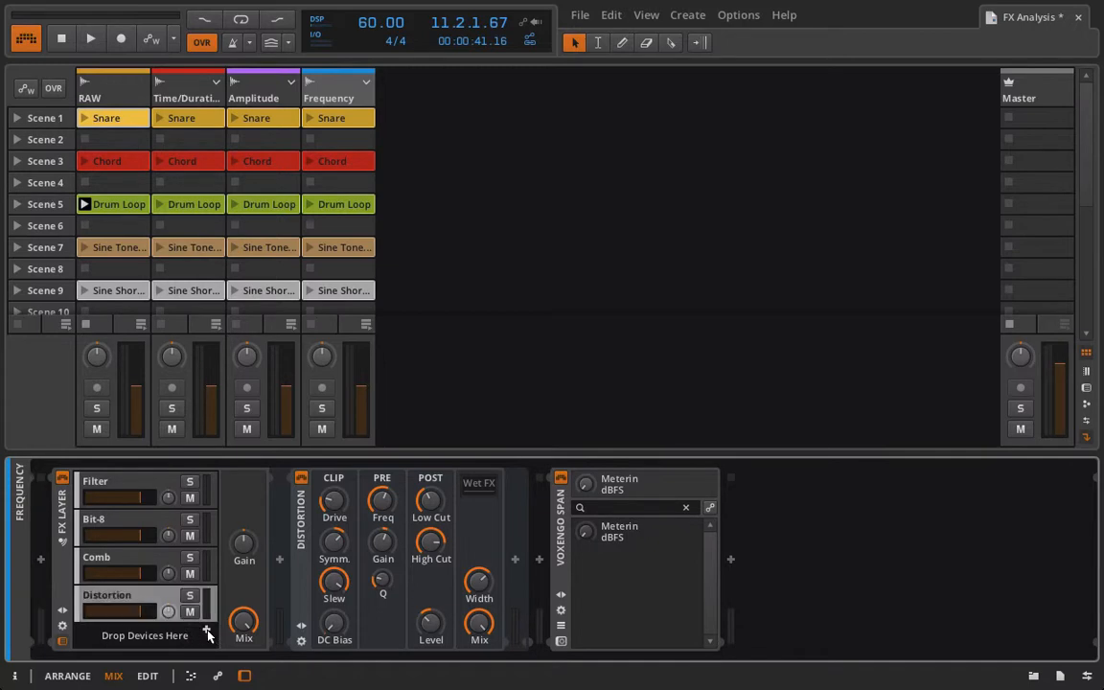
left_click(208, 635)
double_click(256, 525)
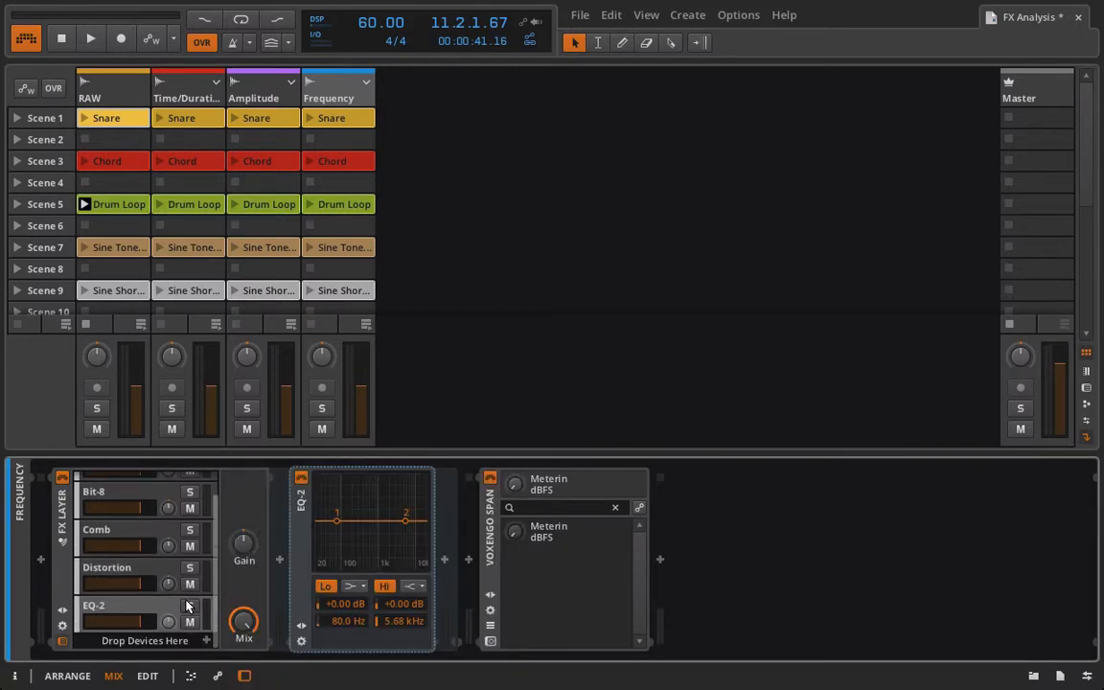
left_click(207, 640)
double_click(383, 525)
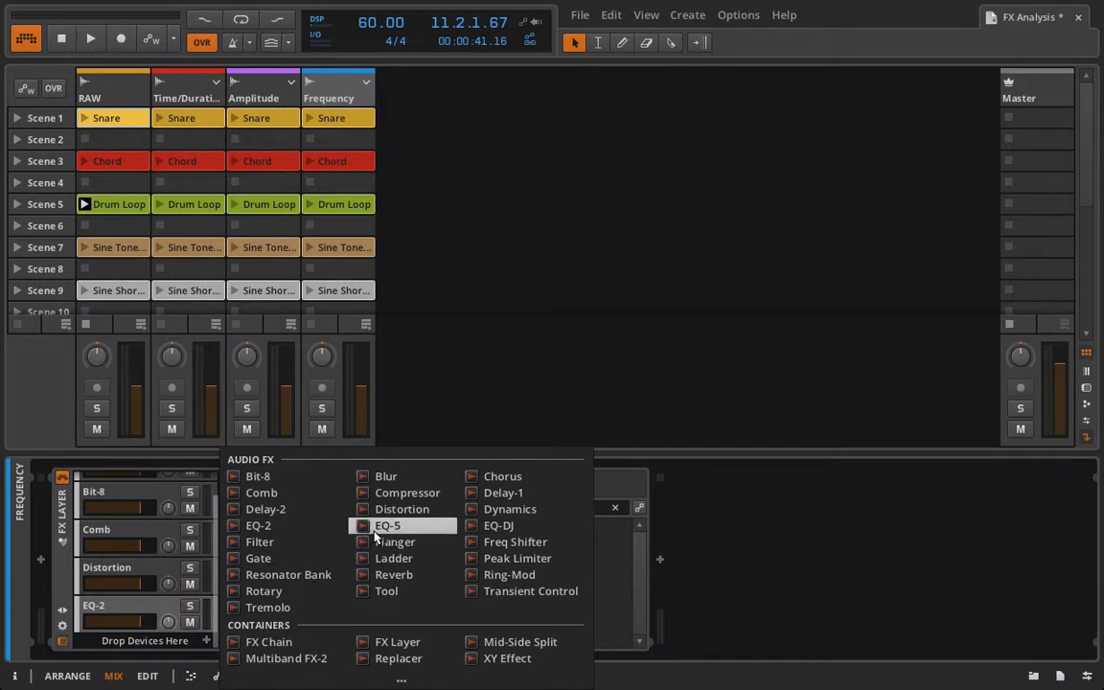
left_click(203, 640)
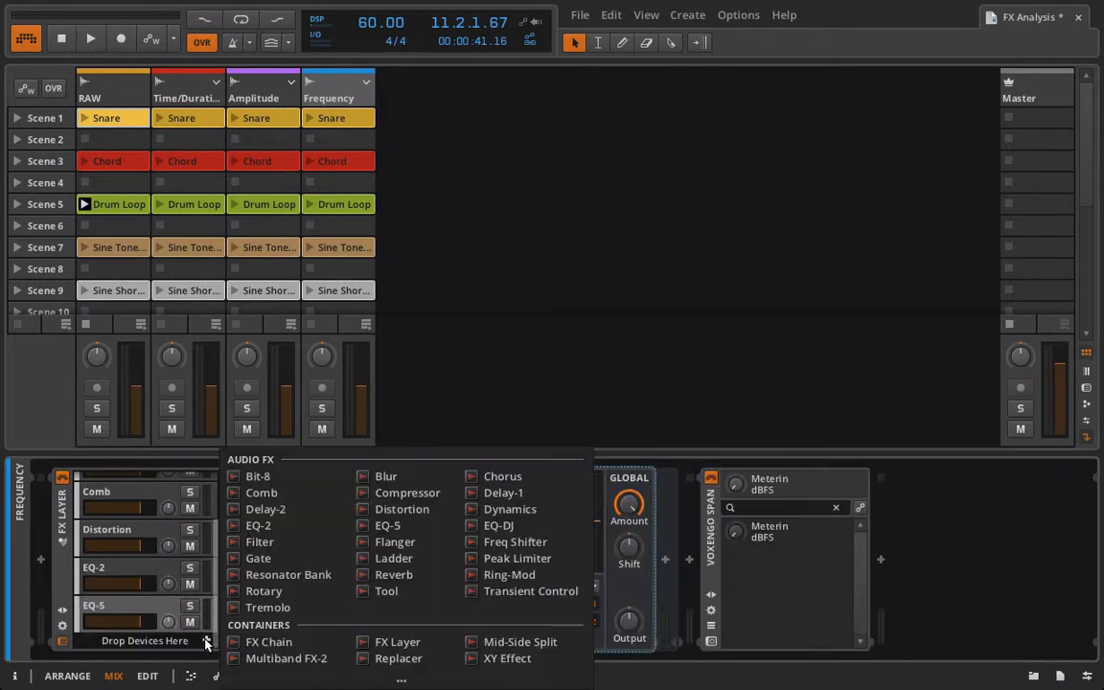
double_click(474, 524)
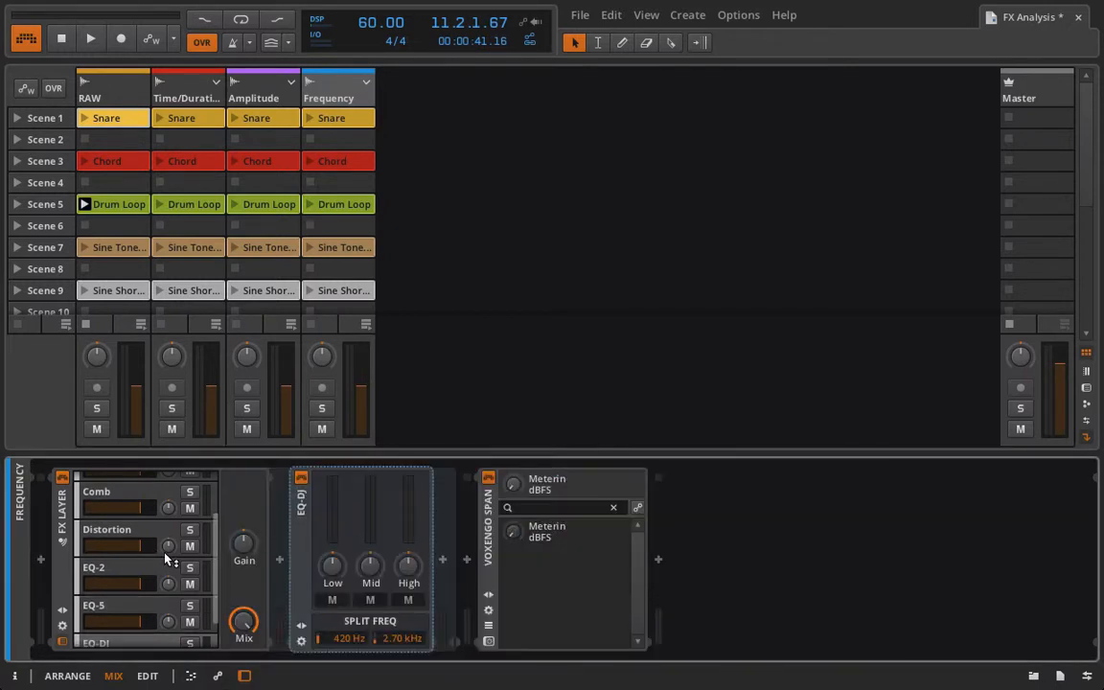
scroll(167, 557, "down", 2)
scroll(167, 557, "up", 3)
scroll(168, 558, "down", 3)
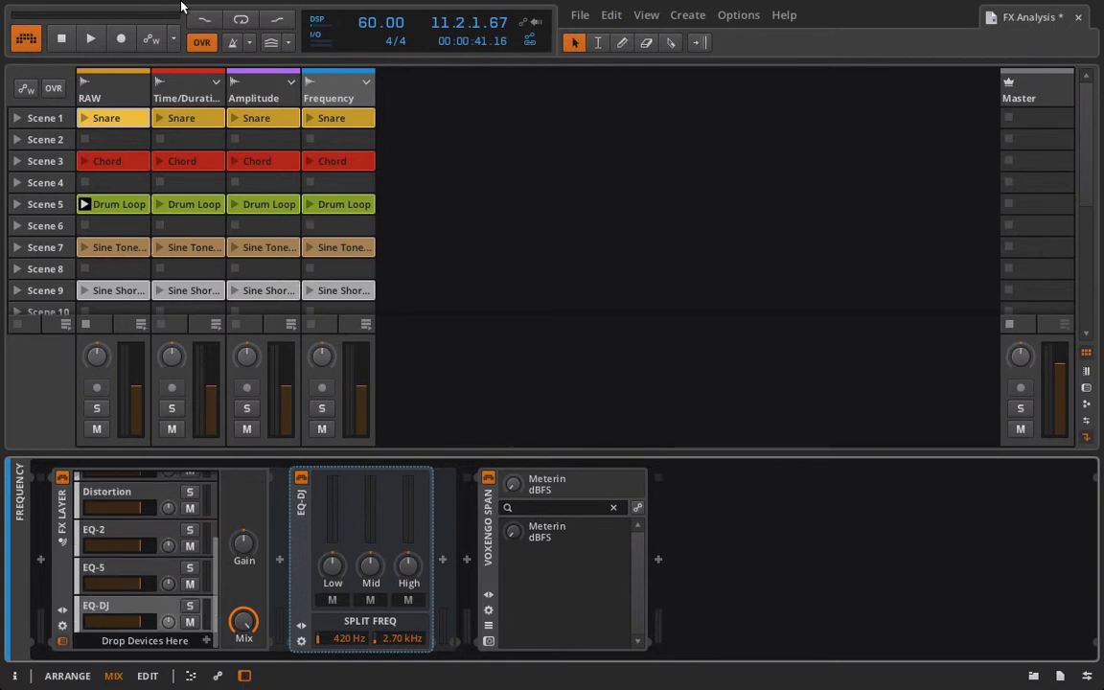
Delete EQ-5 and EQ-2 from the RAW track, keeping only Voxengo SPAN.
left_click(105, 96)
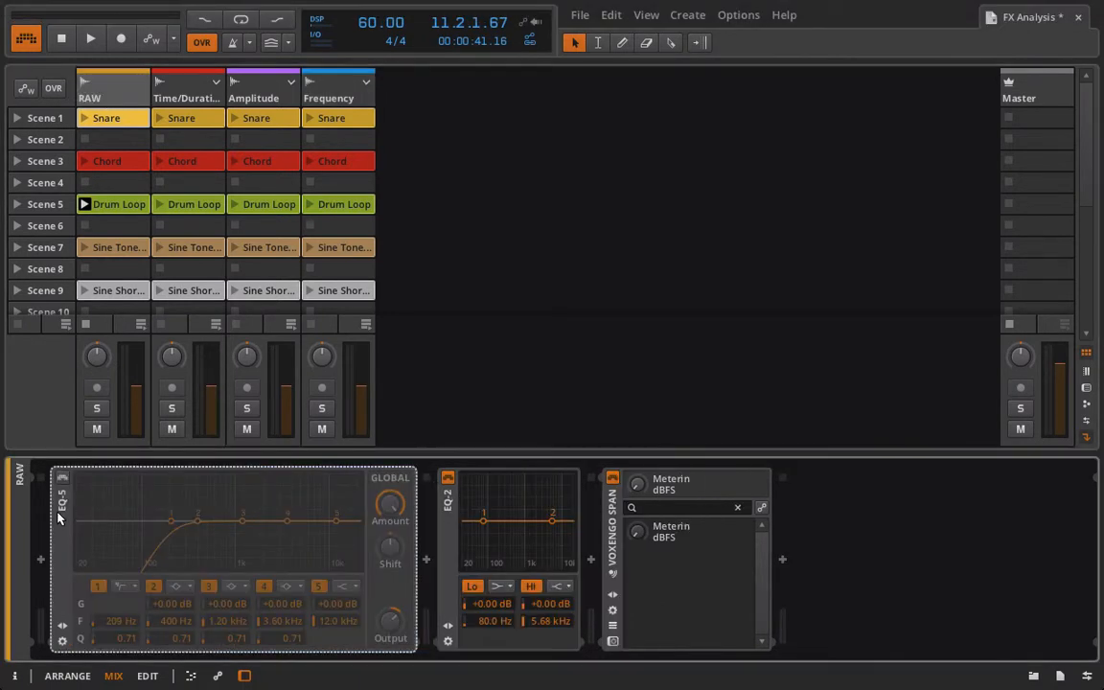
key("Delete")
key("Delete")
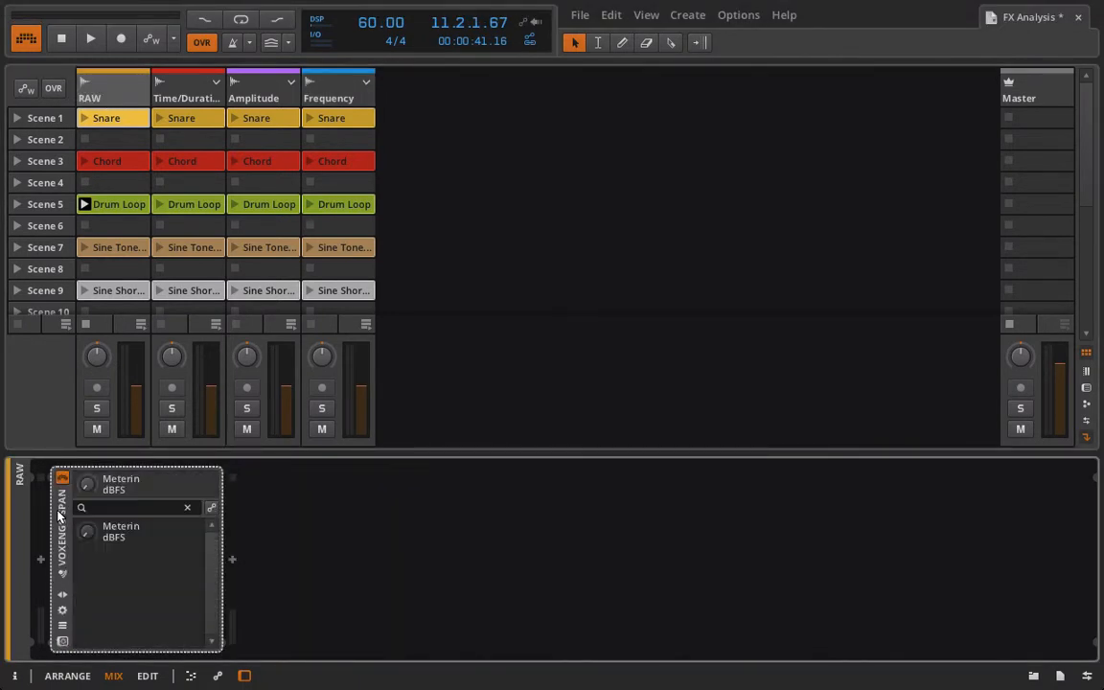
Insert EQ-DJ and EQ-2 before Voxengo SPAN on the RAW track and view the filter types for EQ-2's Hi band.
left_click(40, 562)
left_click(322, 525)
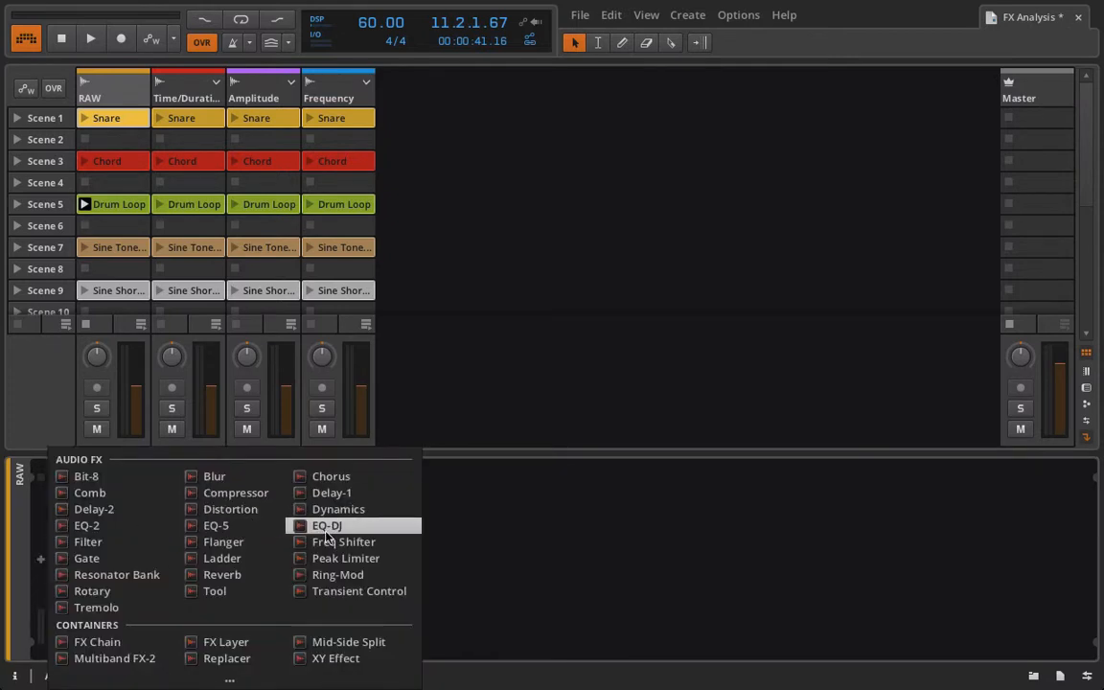
left_click(138, 526)
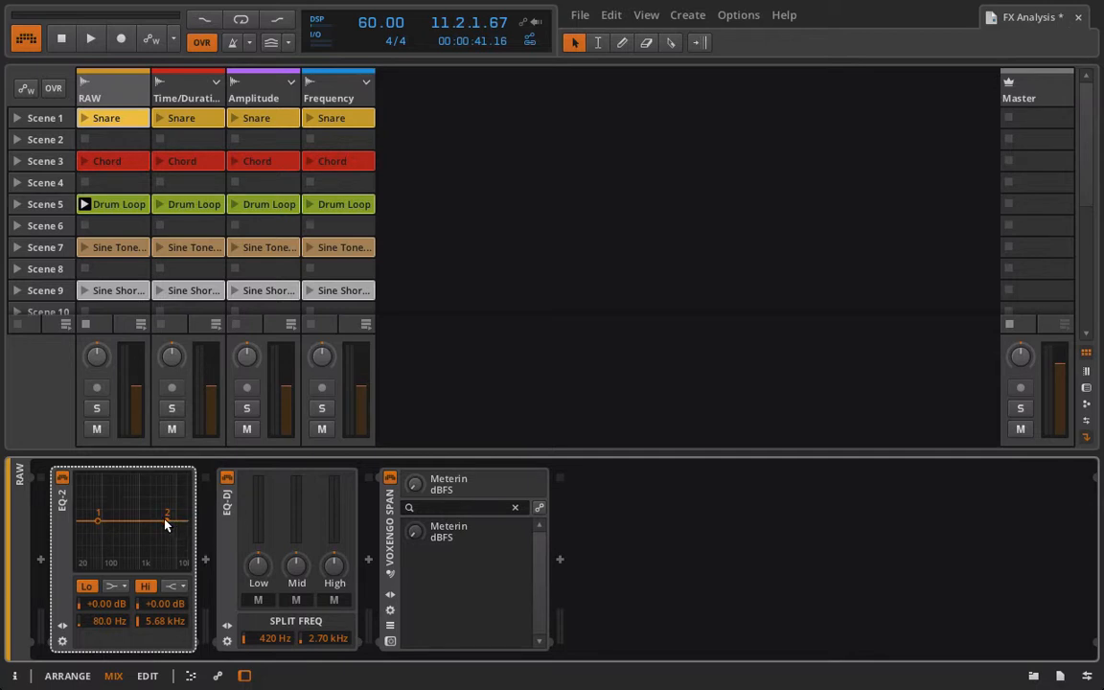
left_click(174, 595)
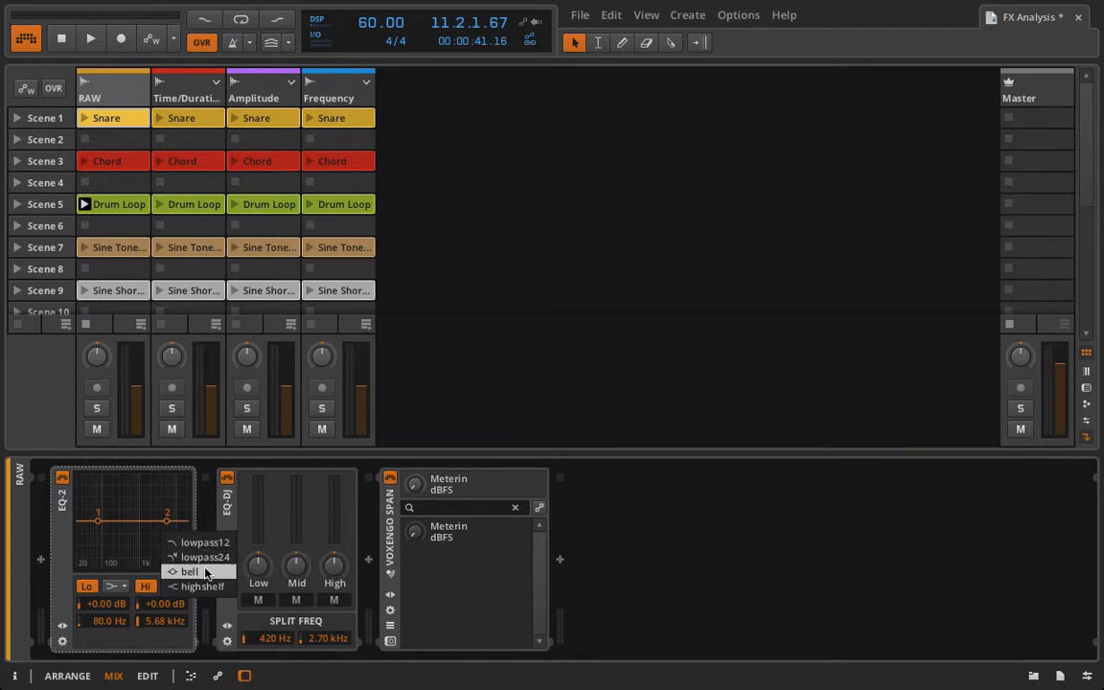
Close the filter type choices unchanged and delete EQ-2 and EQ-DJ from the RAW track.
left_click(52, 536)
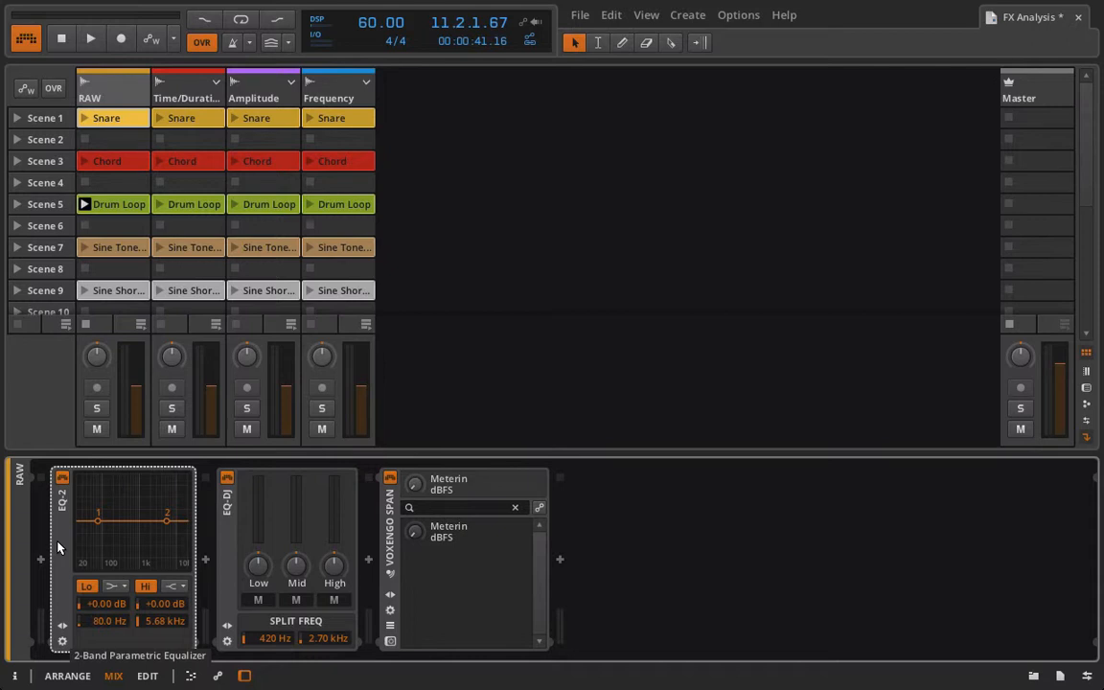
key("Delete")
key("Delete")
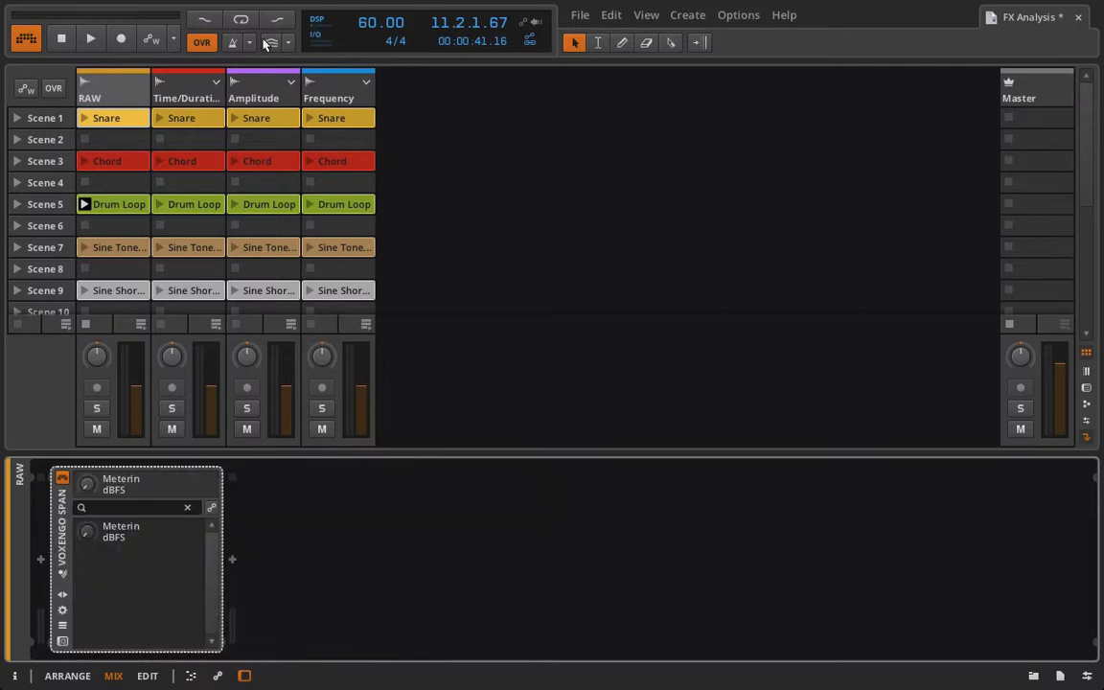
Insert Filter before Voxengo SPAN on the RAW track and play the Drum Loop clip through it.
left_click(40, 557)
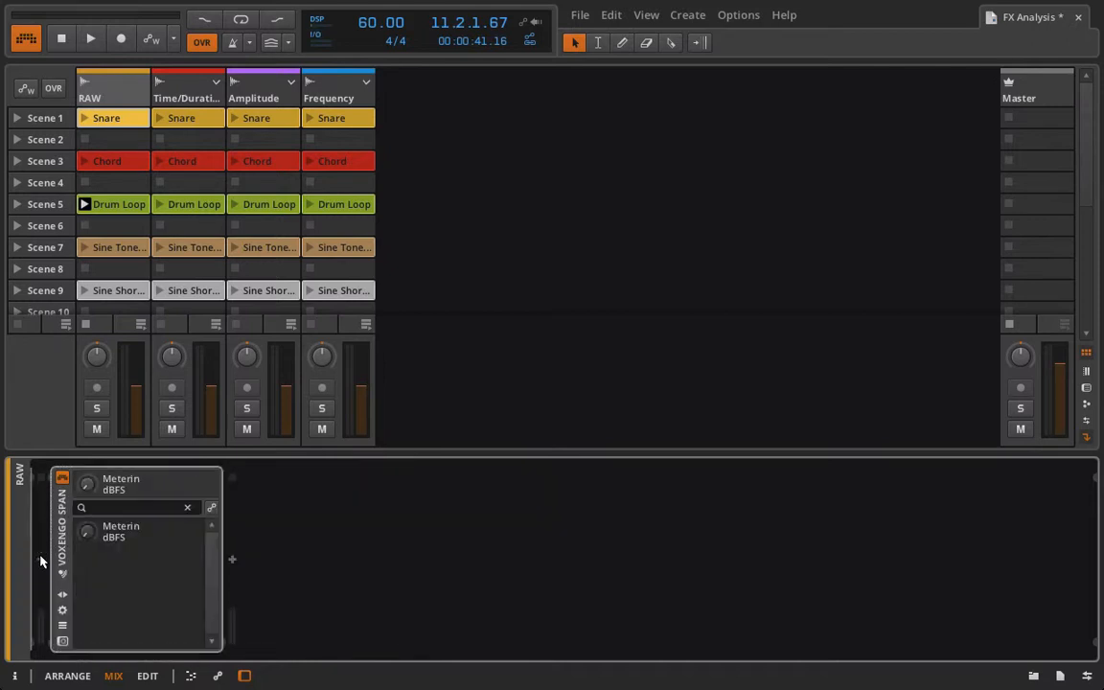
left_click(40, 559)
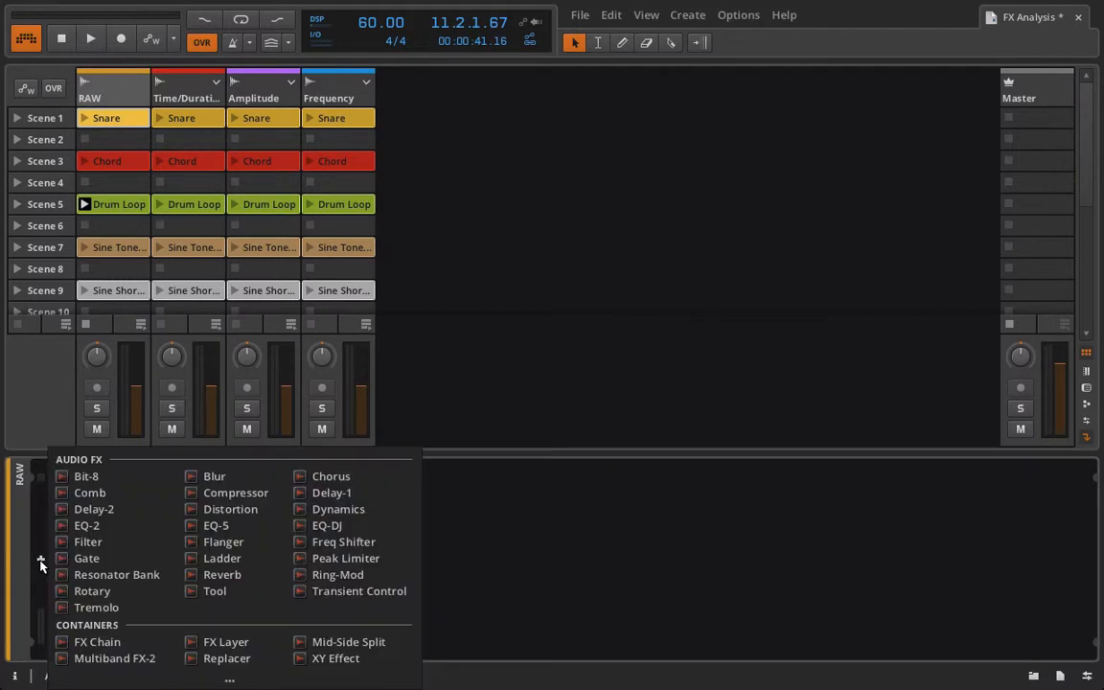
left_click(125, 542)
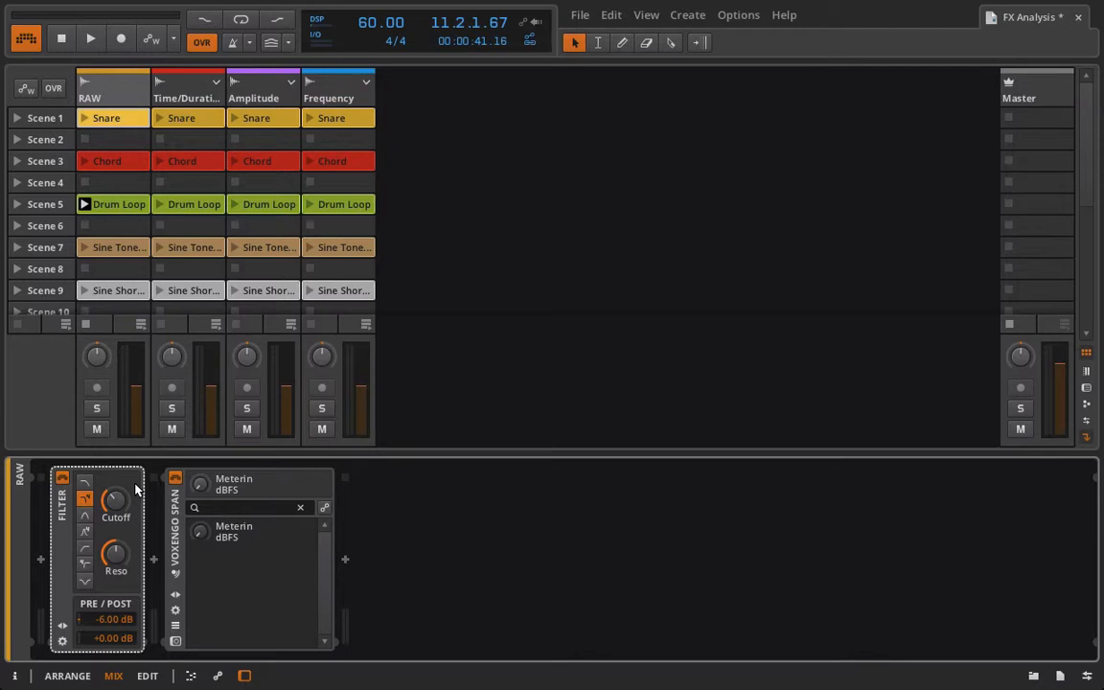
left_click(84, 204)
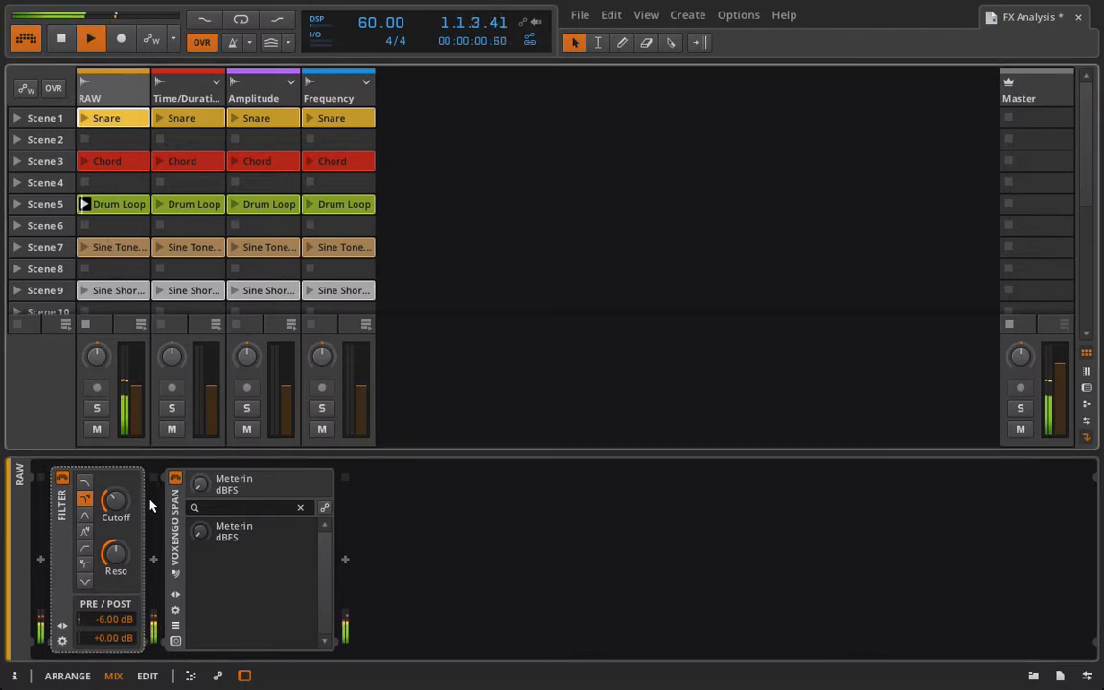
Sweep the Filter's Cutoff in low-pass mode and again in high-pass mode, and stop playback.
left_click_drag(115, 502, 110, 473)
left_click(84, 548)
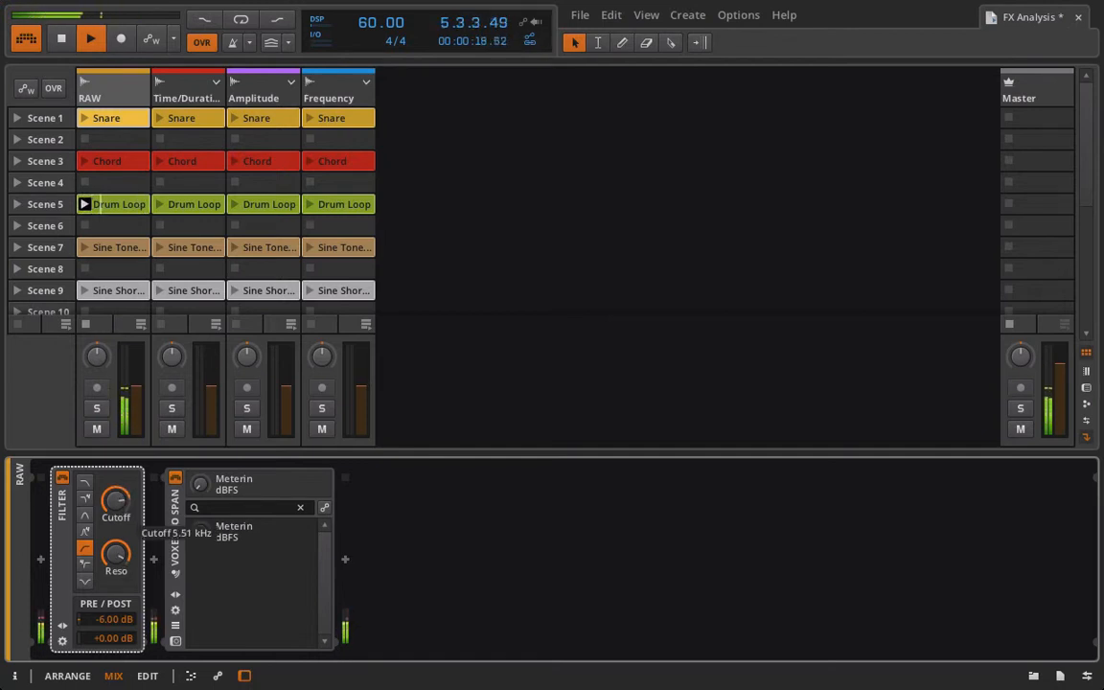
left_click_drag(110, 482, 111, 506)
key("space")
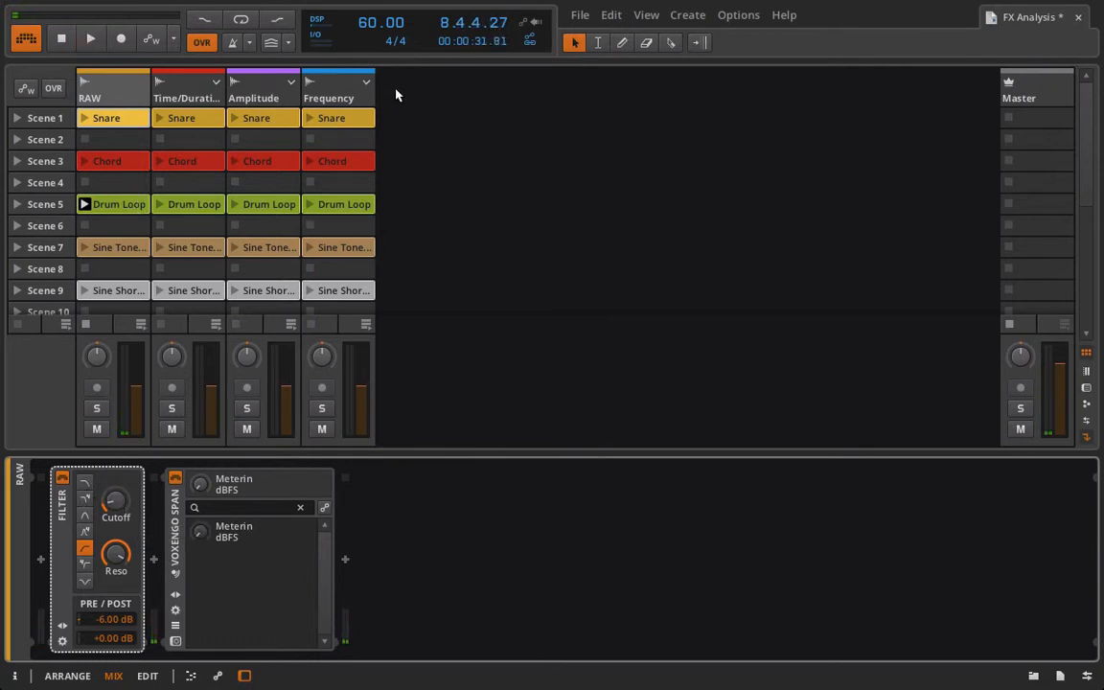
Add Filter as a new layer in the Frequency track's FX Layer.
left_click(351, 107)
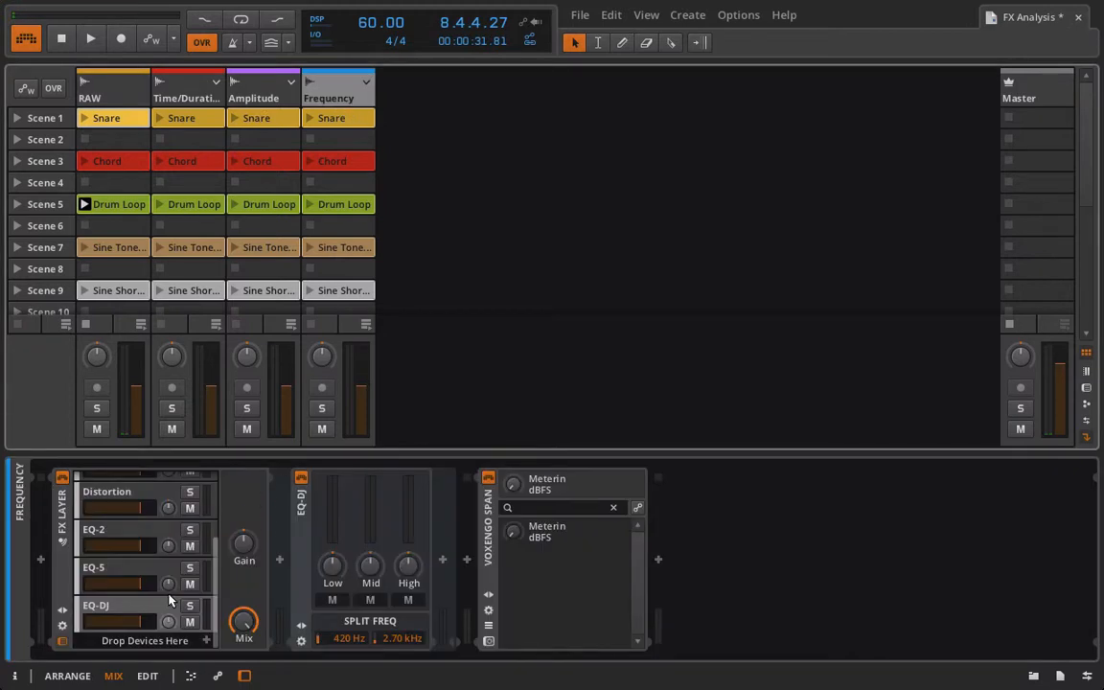
left_click(206, 640)
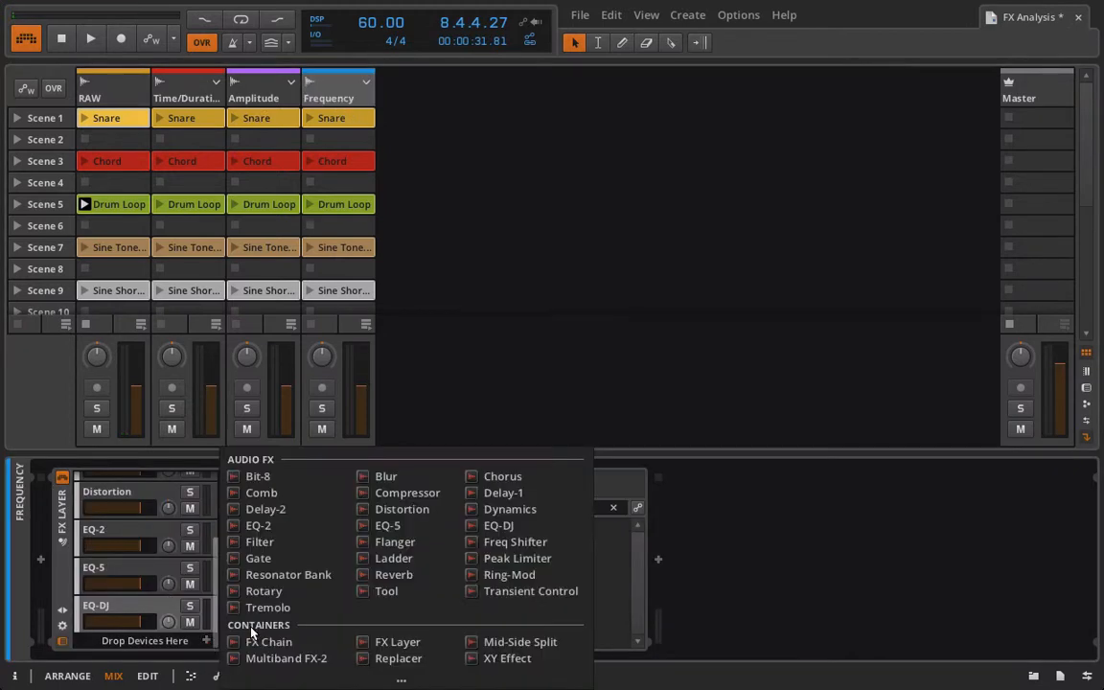
left_click(315, 551)
Replace Filter with Flanger before Voxengo SPAN on the RAW track and play the Chord clip.
left_click(105, 87)
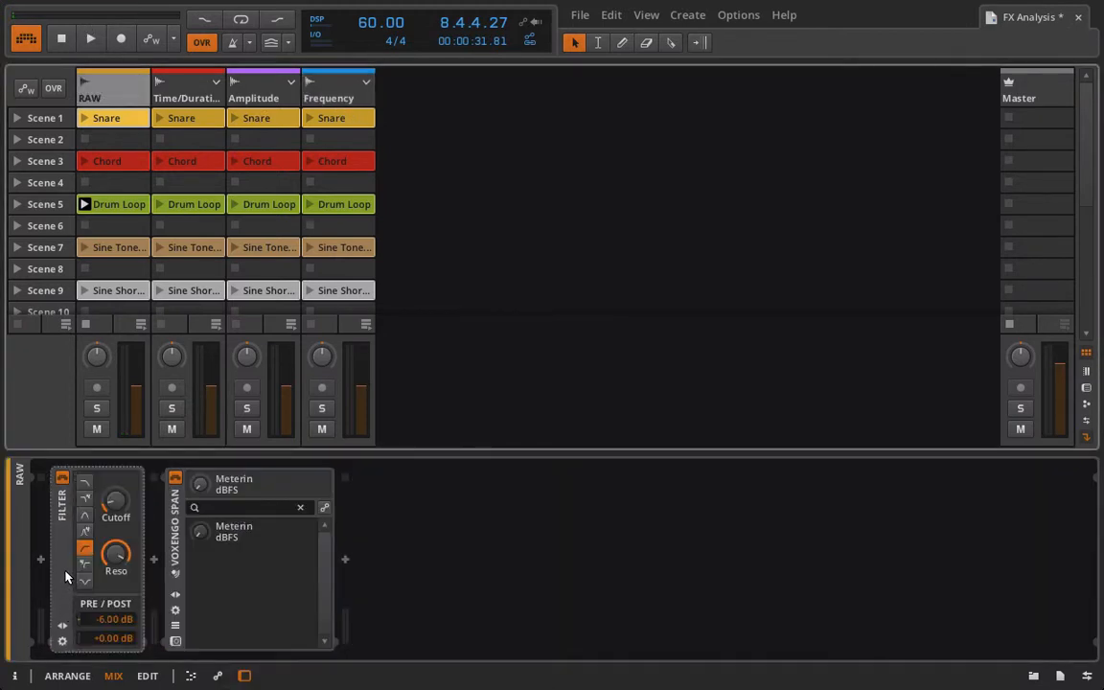
left_click(65, 572)
key("Delete")
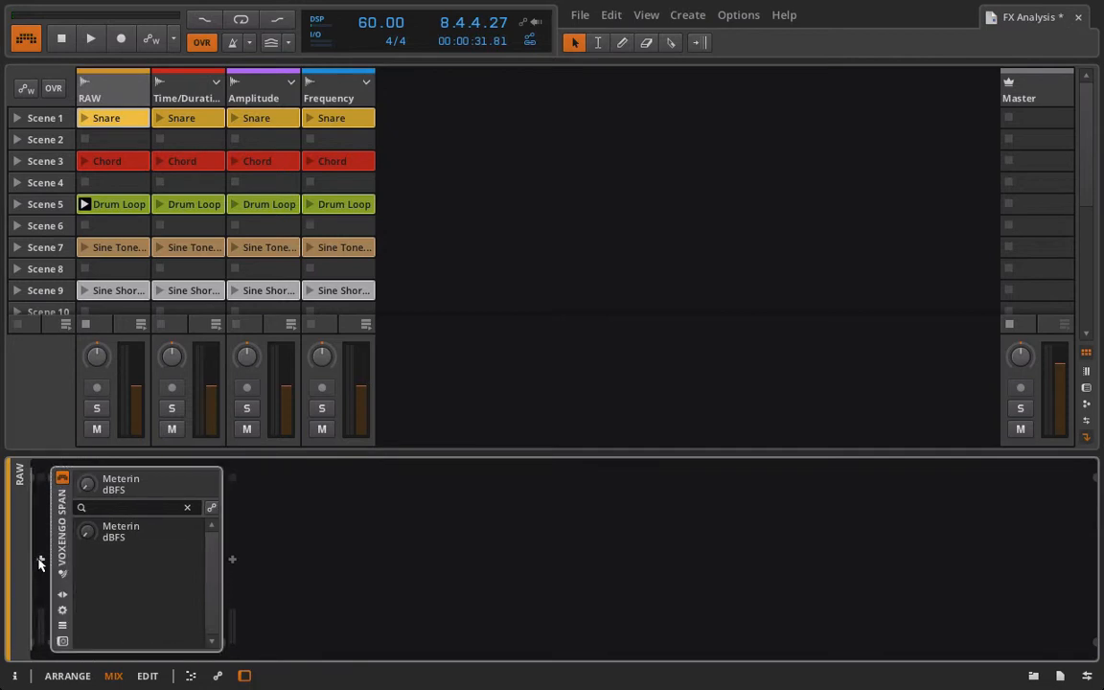
left_click(39, 561)
left_click(235, 549)
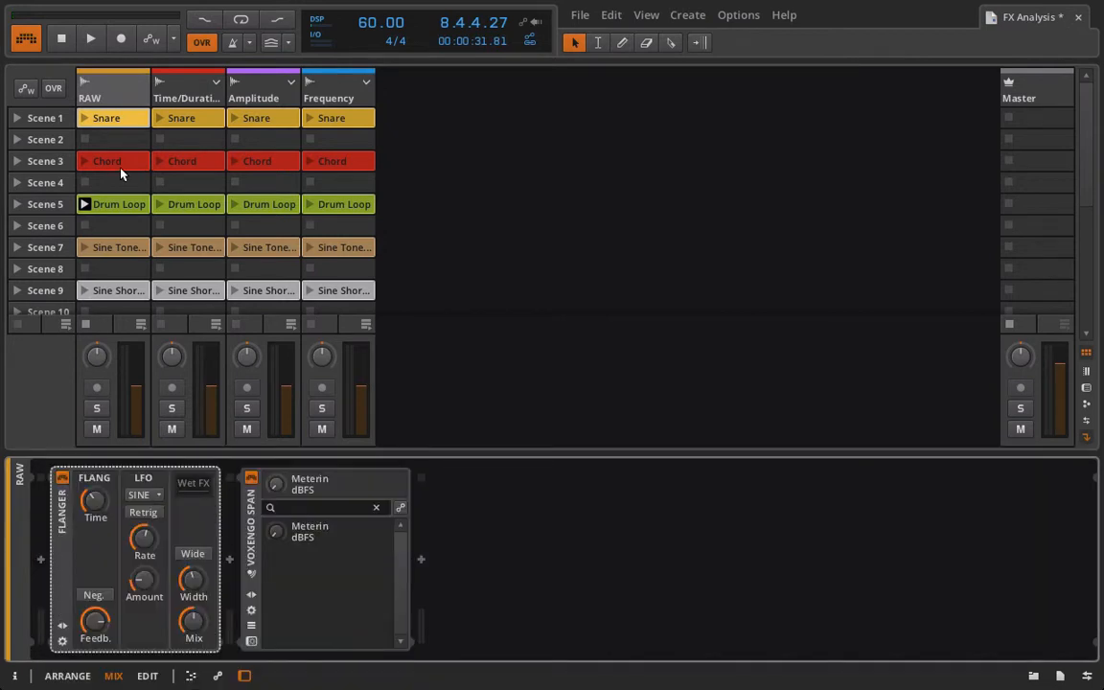
left_click(82, 161)
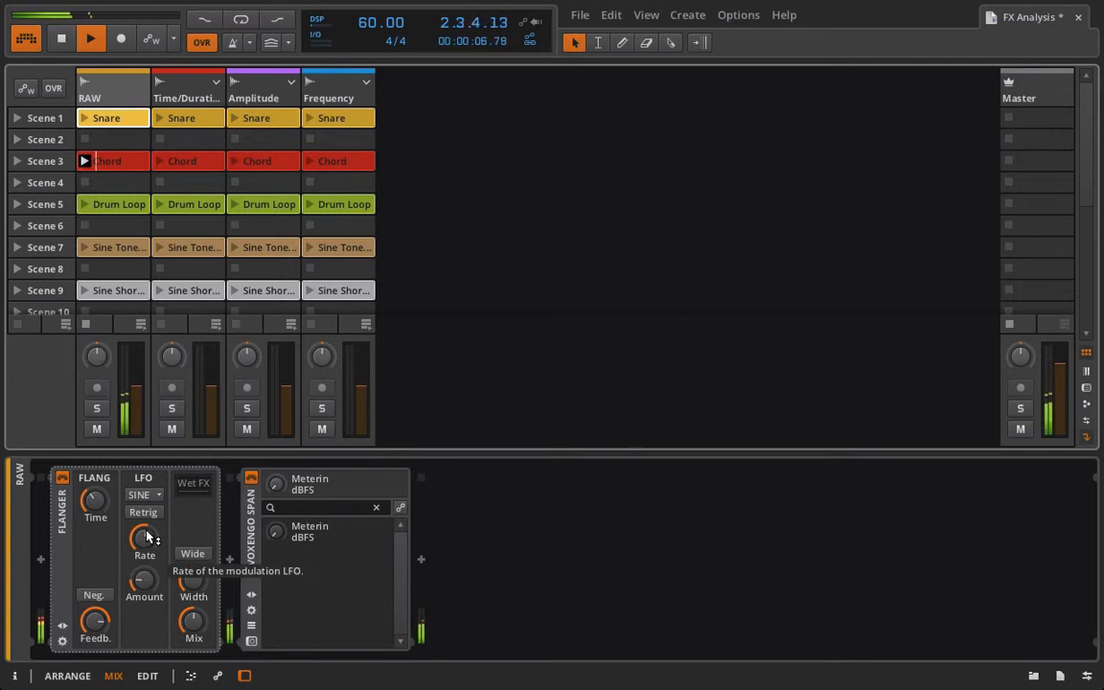
Turn the Flanger's LFO Rate to minimum and Amount to 0 %, and vary its Time with playback stopped.
left_click_drag(145, 539, 150, 551)
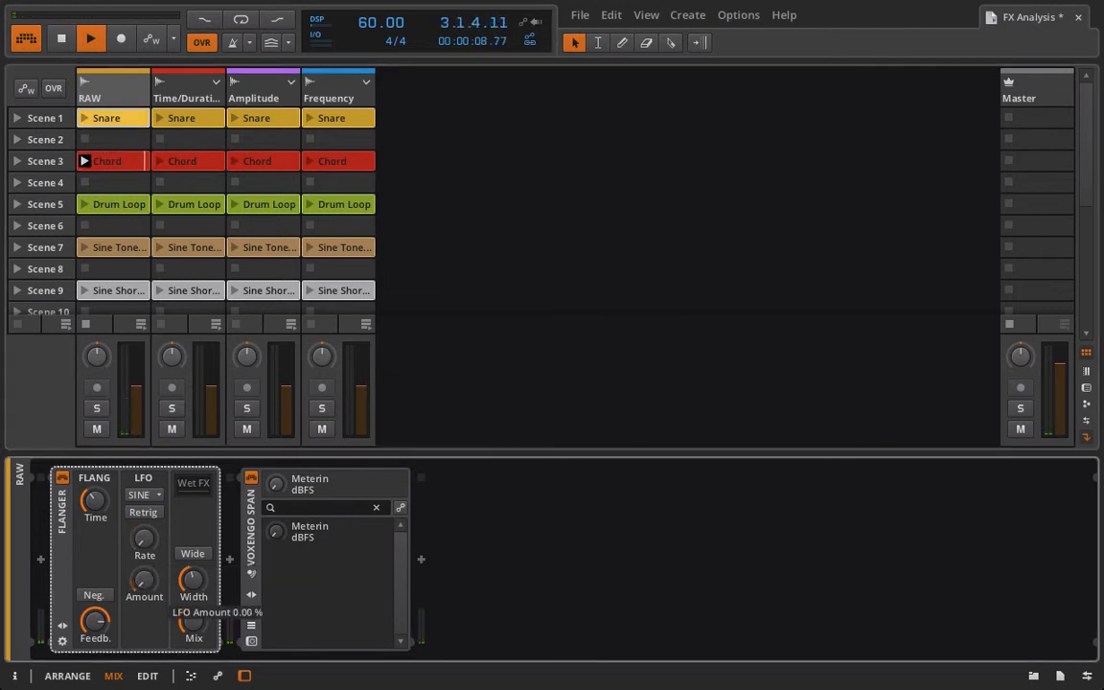
key("space")
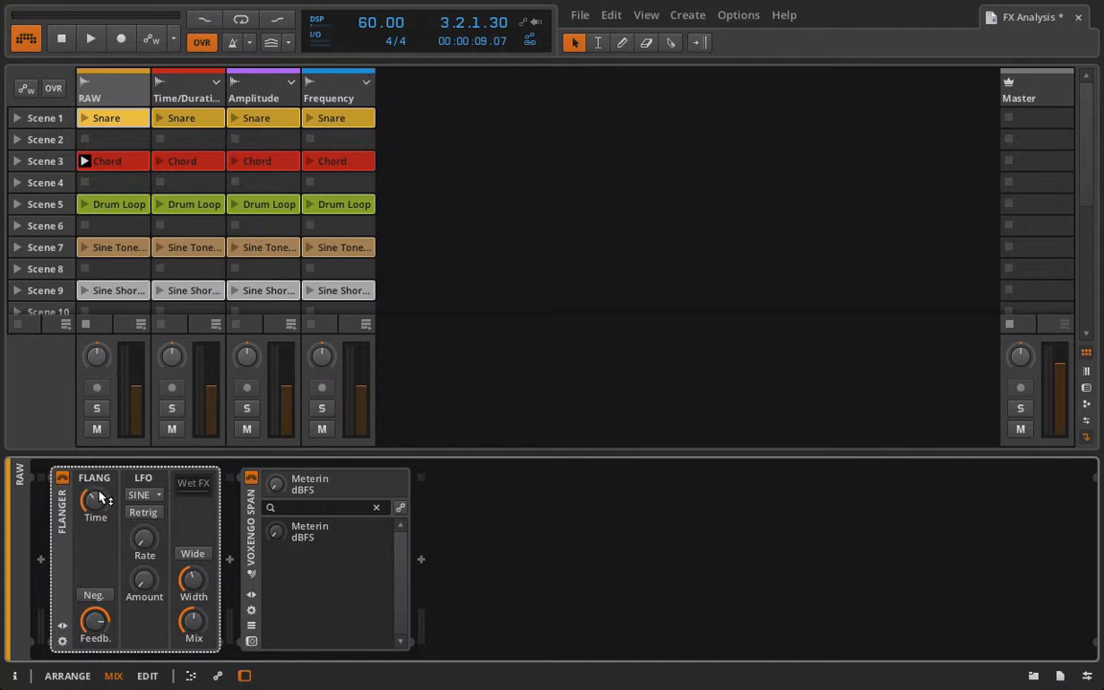
mouse_move(99, 496)
left_mouse_down()
mouse_move(98, 516)
mouse_move(103, 495)
left_mouse_up()
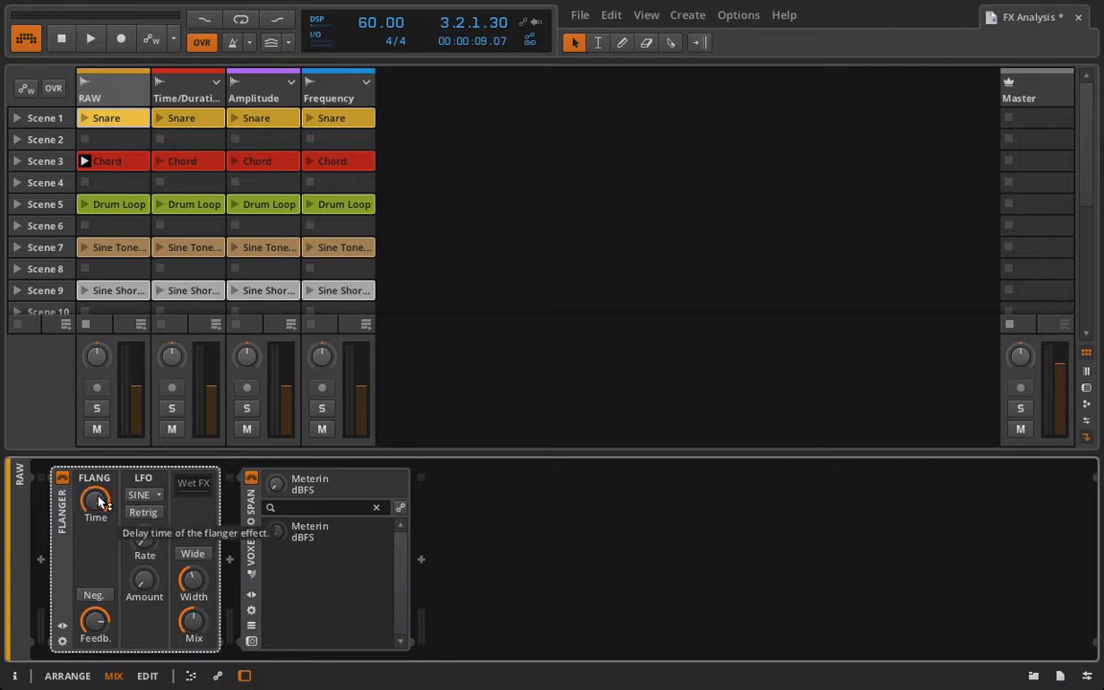
left_click_drag(102, 500, 101, 504)
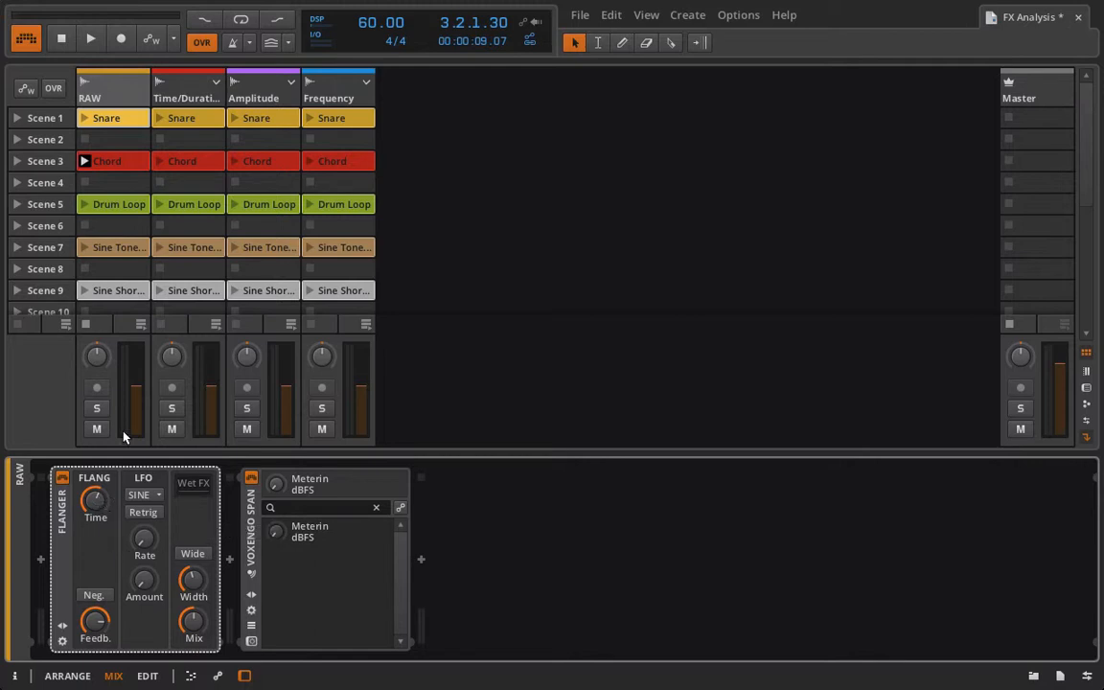
Play the Chord clip with Flanger's Wide and negative feedback enabled, setting Feedback to about 75 % and Time to about 0.81 ms.
key("space")
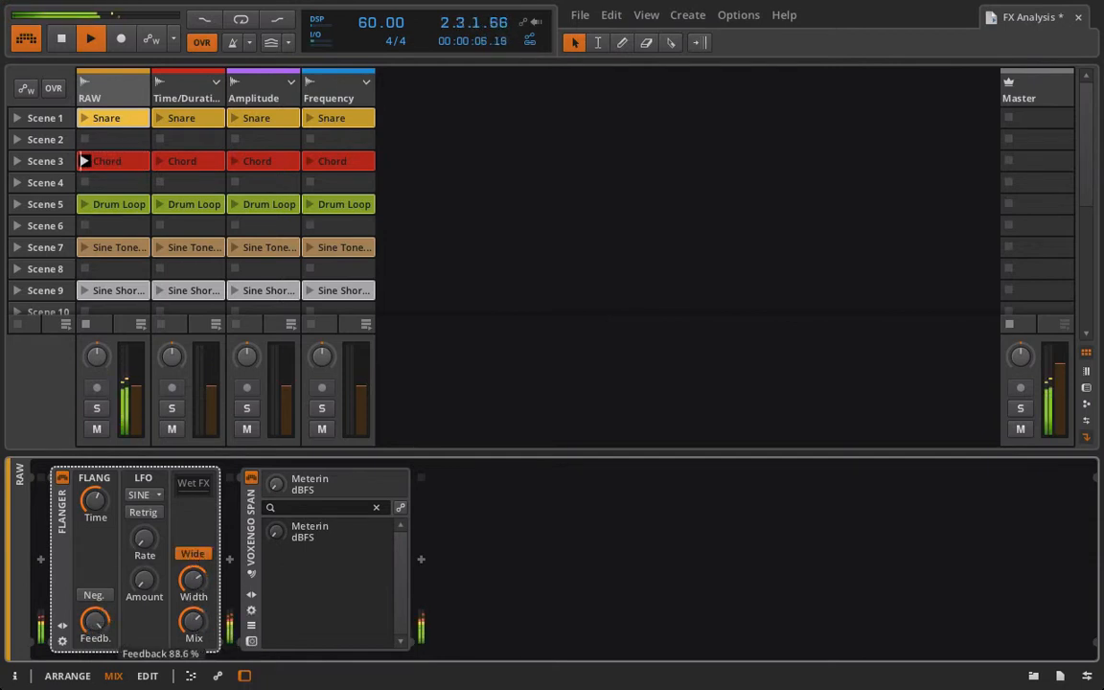
left_click(91, 598)
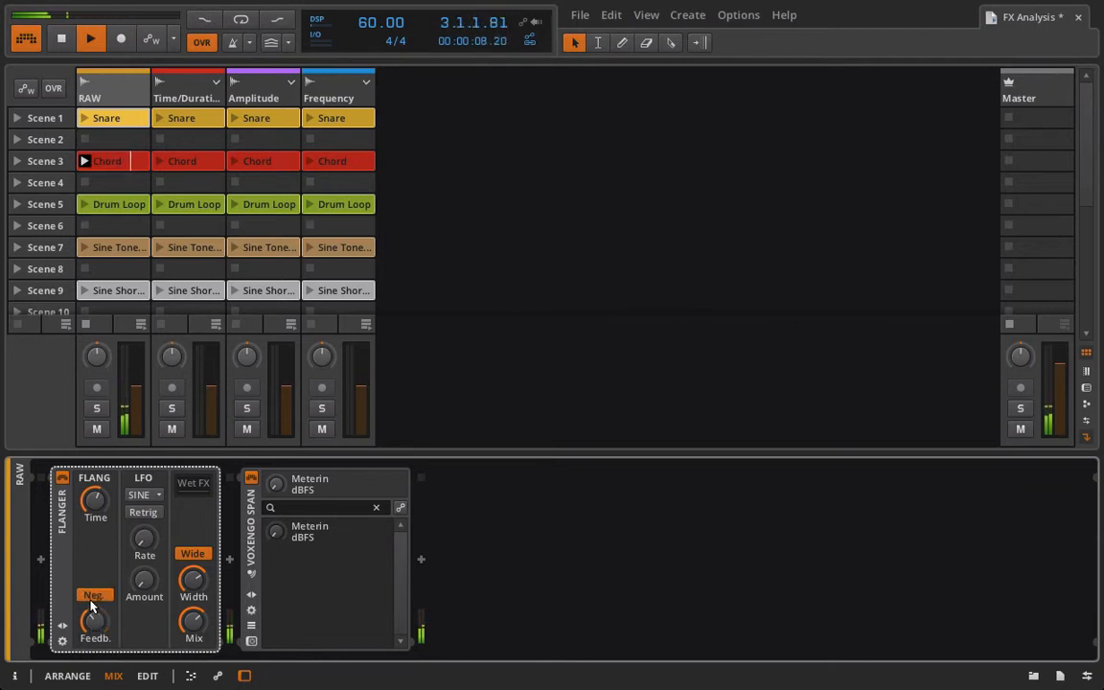
left_click_drag(96, 620, 96, 589)
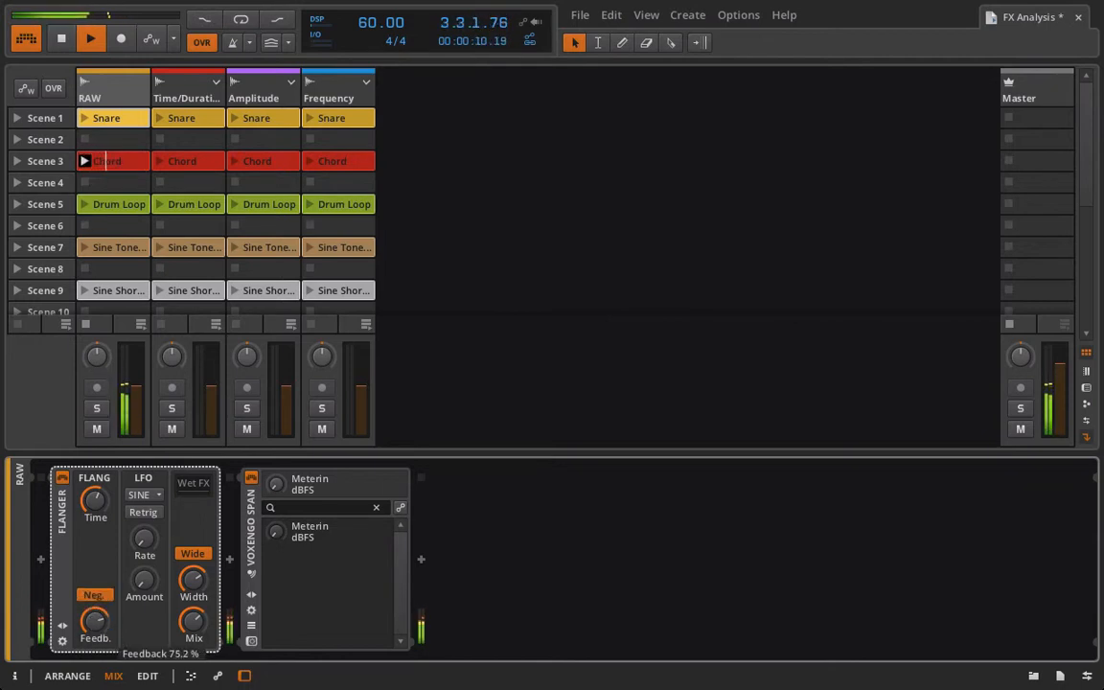
mouse_move(94, 499)
left_mouse_down()
mouse_move(94, 533)
mouse_move(93, 510)
left_mouse_up()
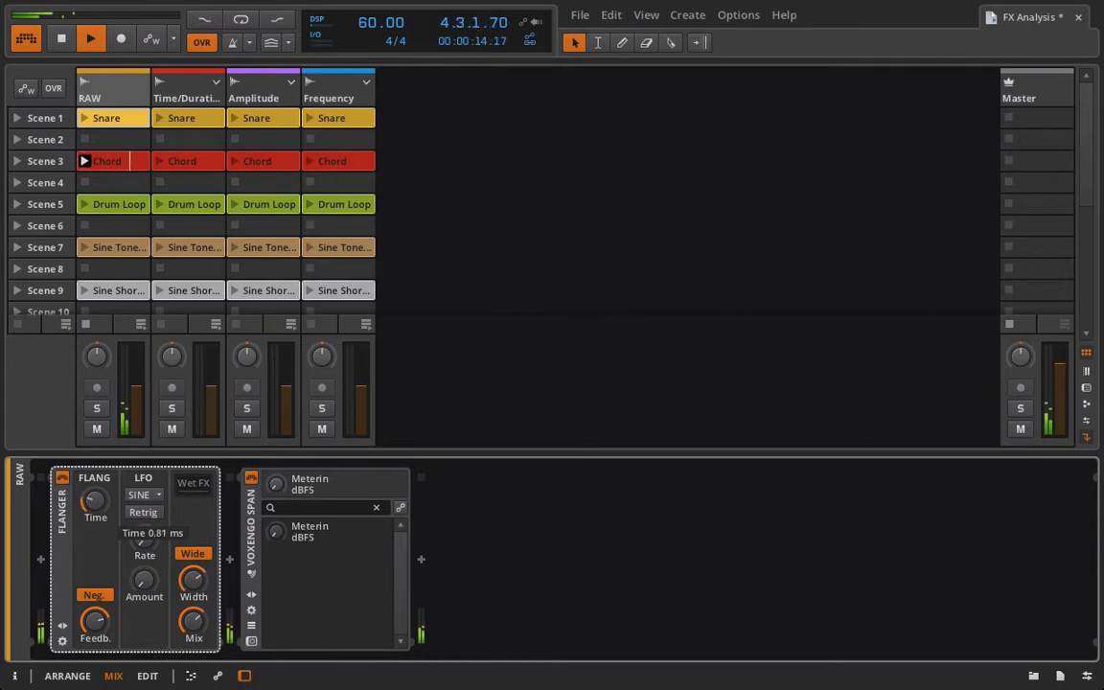
Raise the Flanger's LFO Amount, Rate and Mix, reduce its Feedback, readjust Time, and stop playback.
left_click_drag(151, 592, 143, 541)
left_click_drag(149, 590, 150, 554)
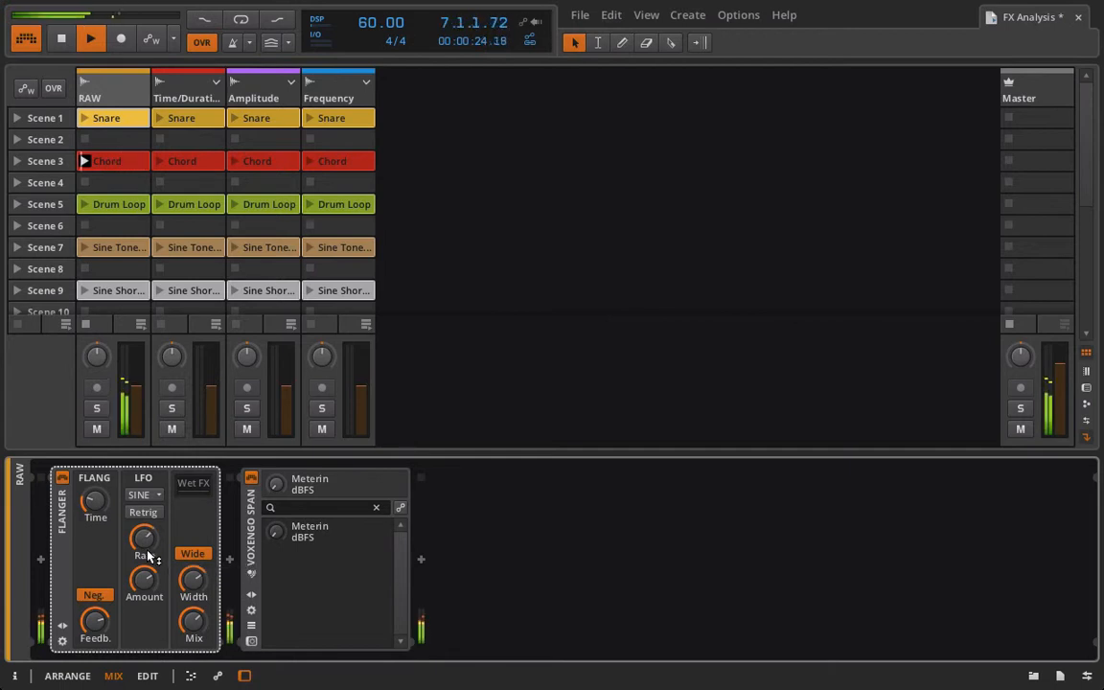
left_click_drag(100, 619, 100, 646)
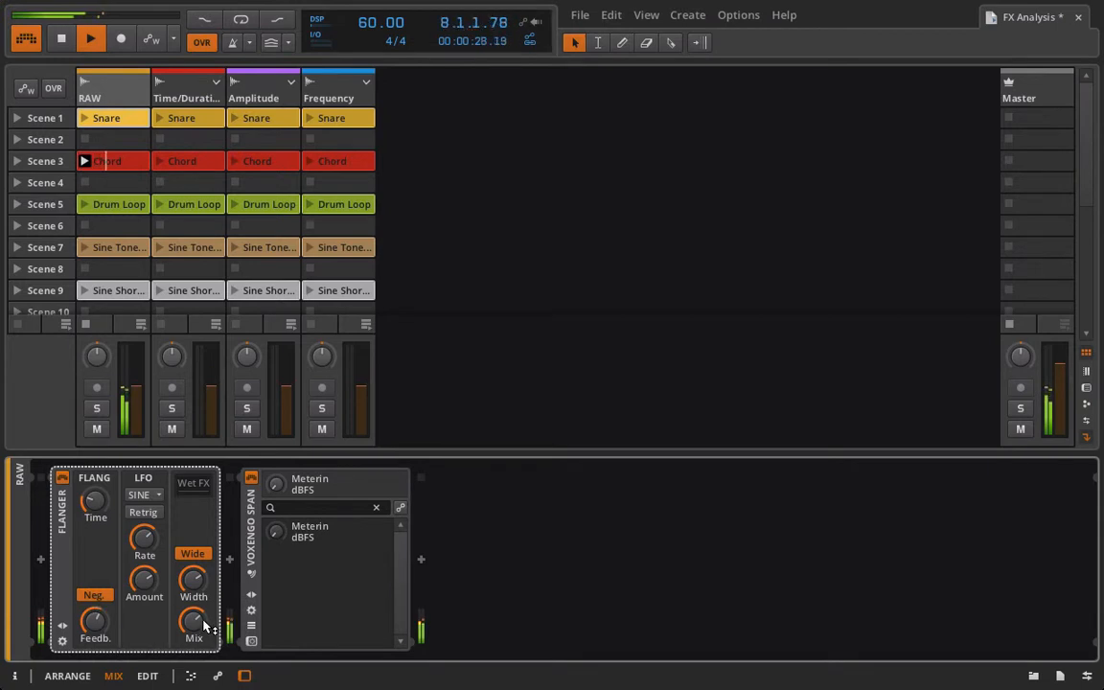
left_click_drag(201, 623, 198, 573)
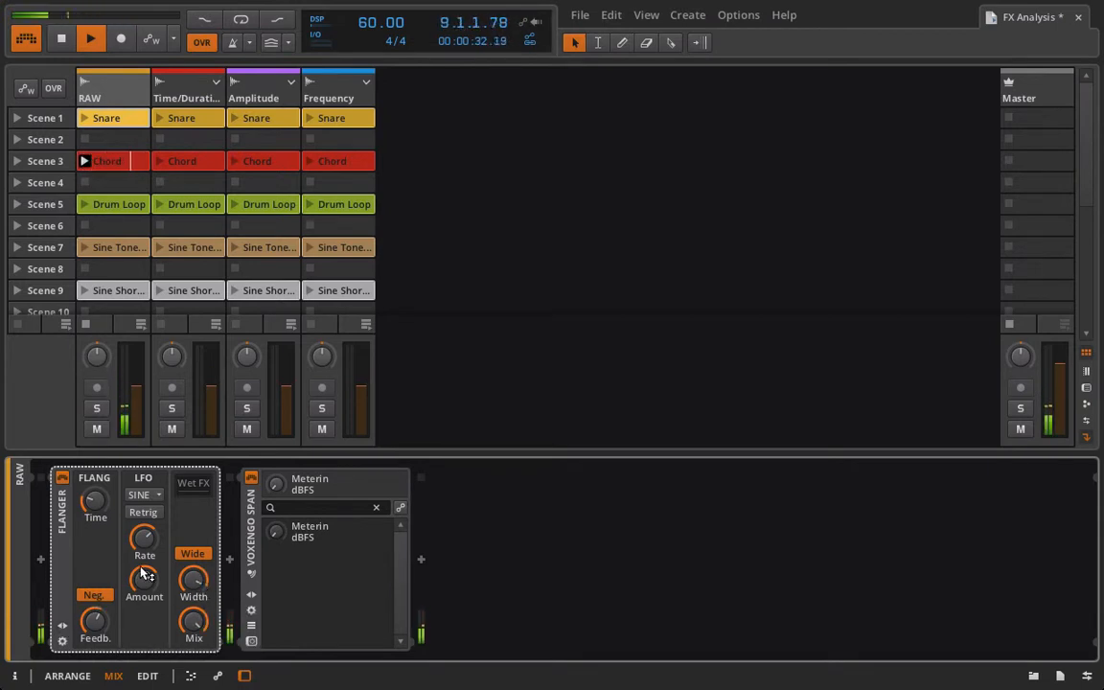
mouse_move(144, 538)
left_mouse_down()
mouse_move(144, 516)
mouse_move(148, 535)
left_mouse_up()
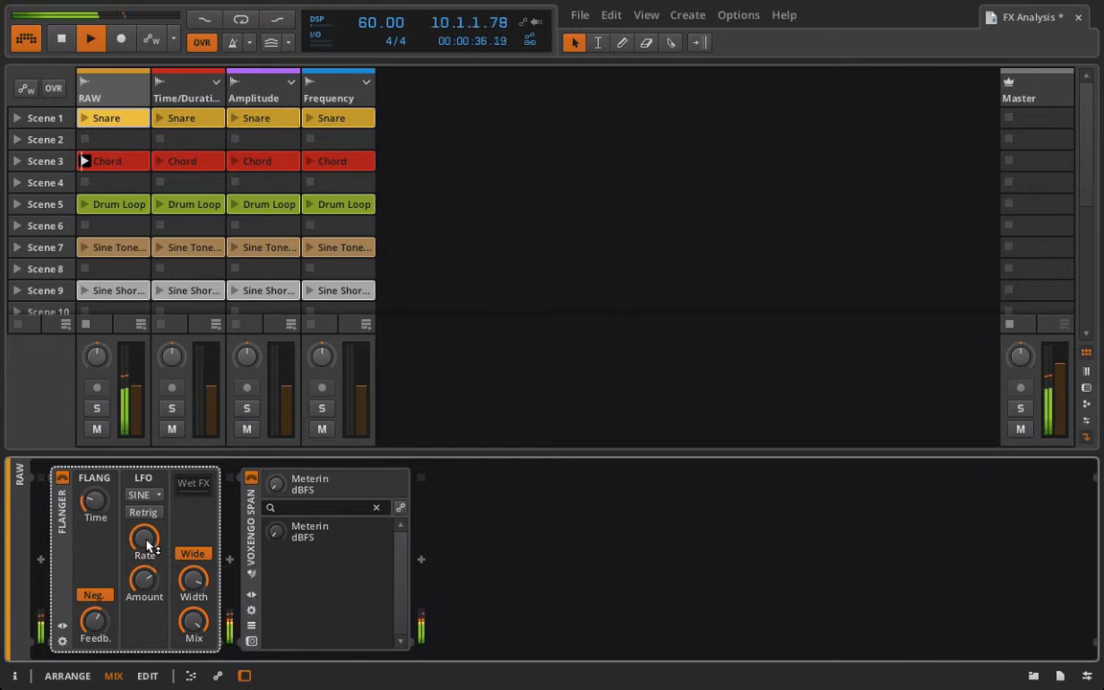
mouse_move(95, 508)
left_mouse_down()
mouse_move(95, 486)
mouse_move(91, 508)
left_mouse_up()
key("space")
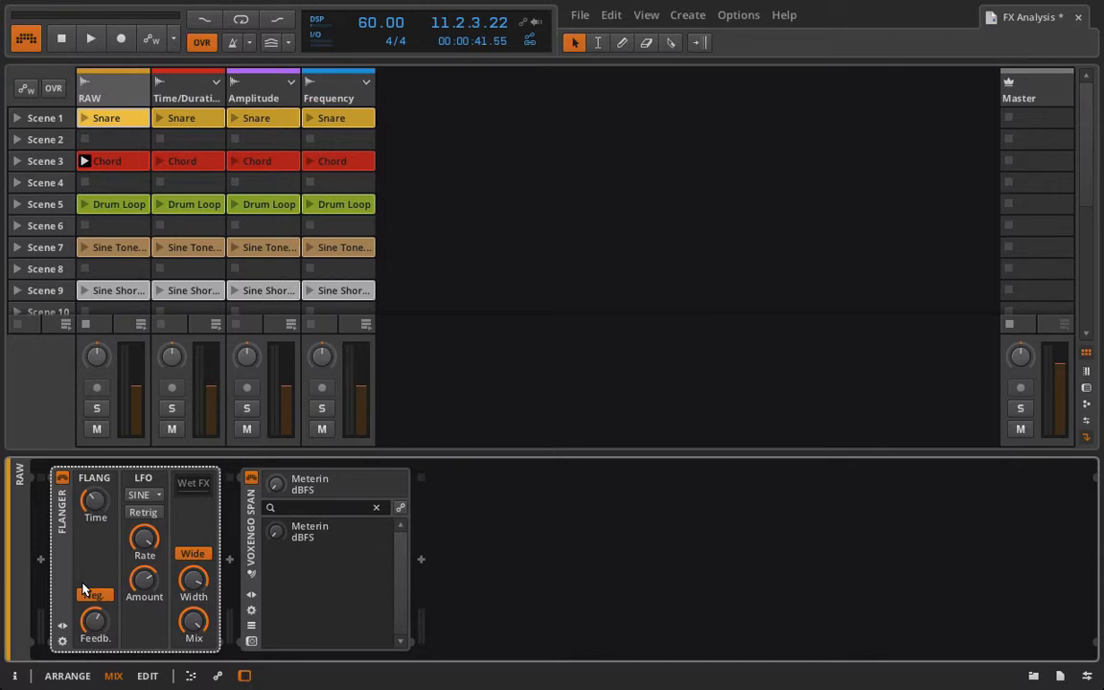
Add Flanger as a new layer in the Time/Duration track's FX Layer.
left_click(184, 95)
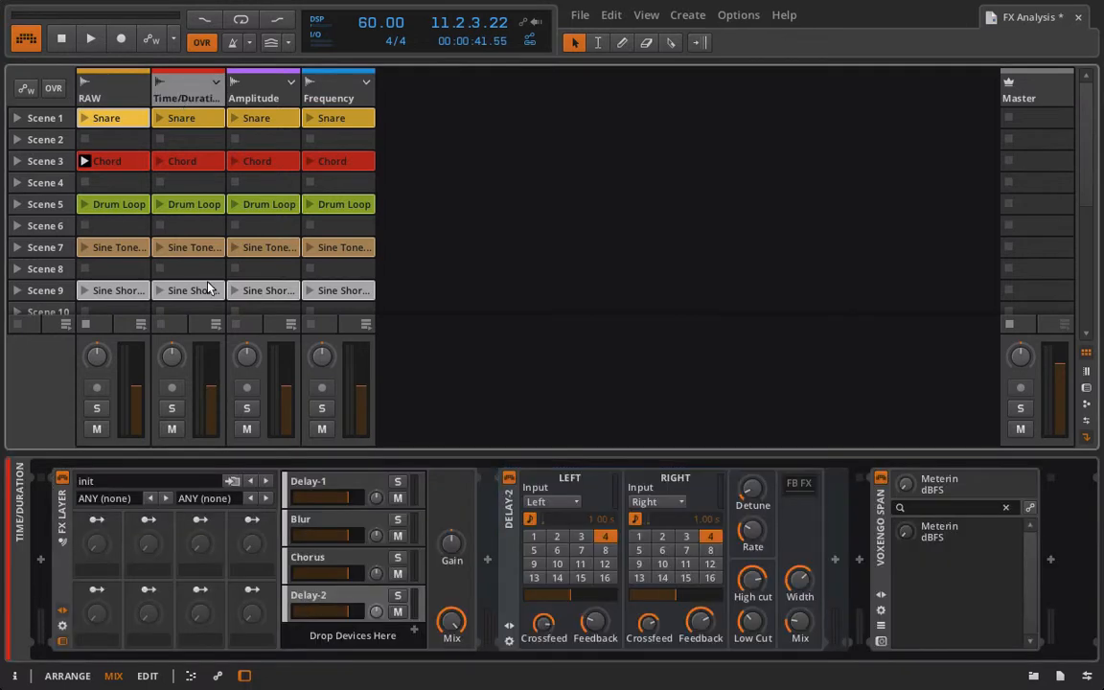
left_click(414, 631)
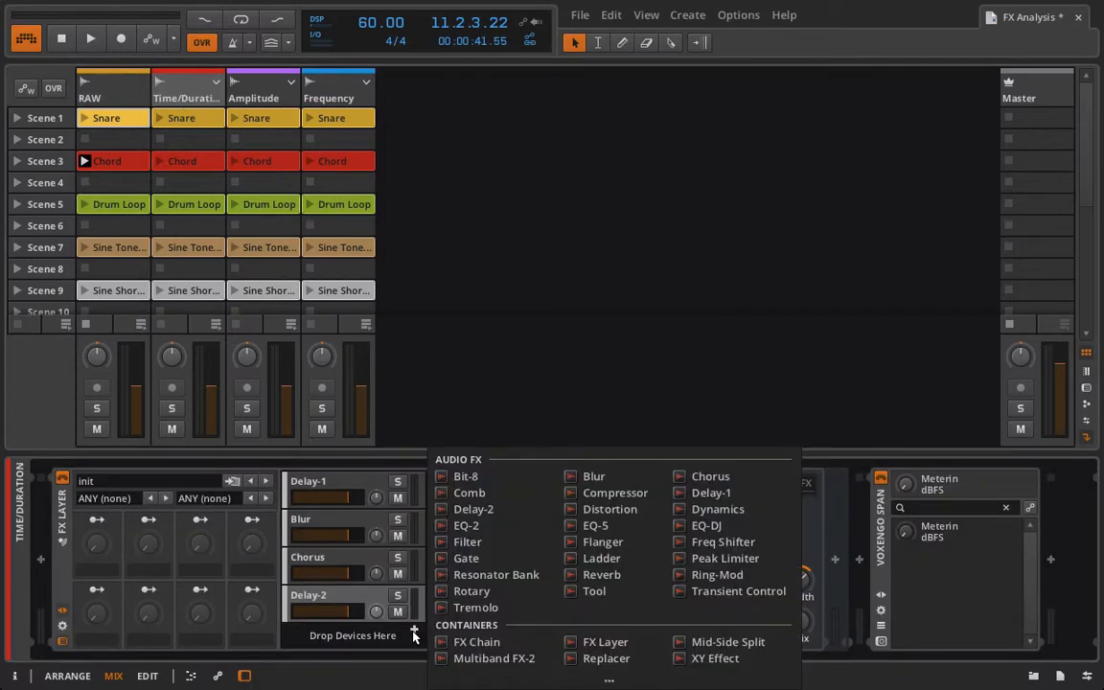
left_click(596, 554)
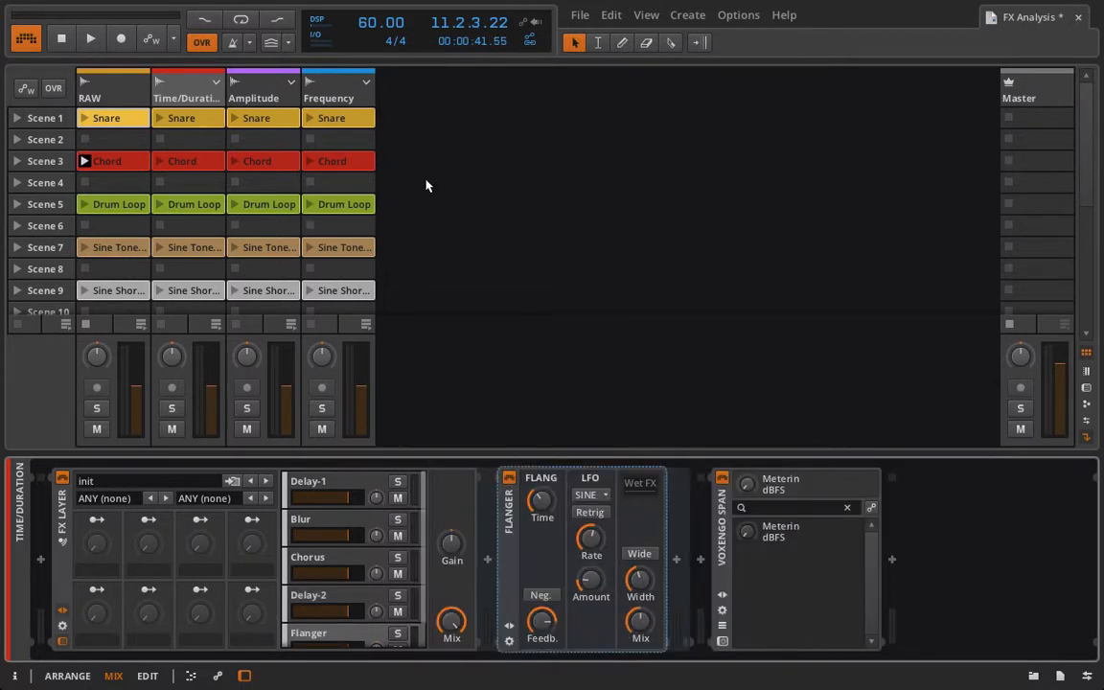
Replace Flanger with Freq Shifter before Voxengo SPAN on the RAW track and play the Chord clip.
left_click(113, 88)
left_click(62, 514)
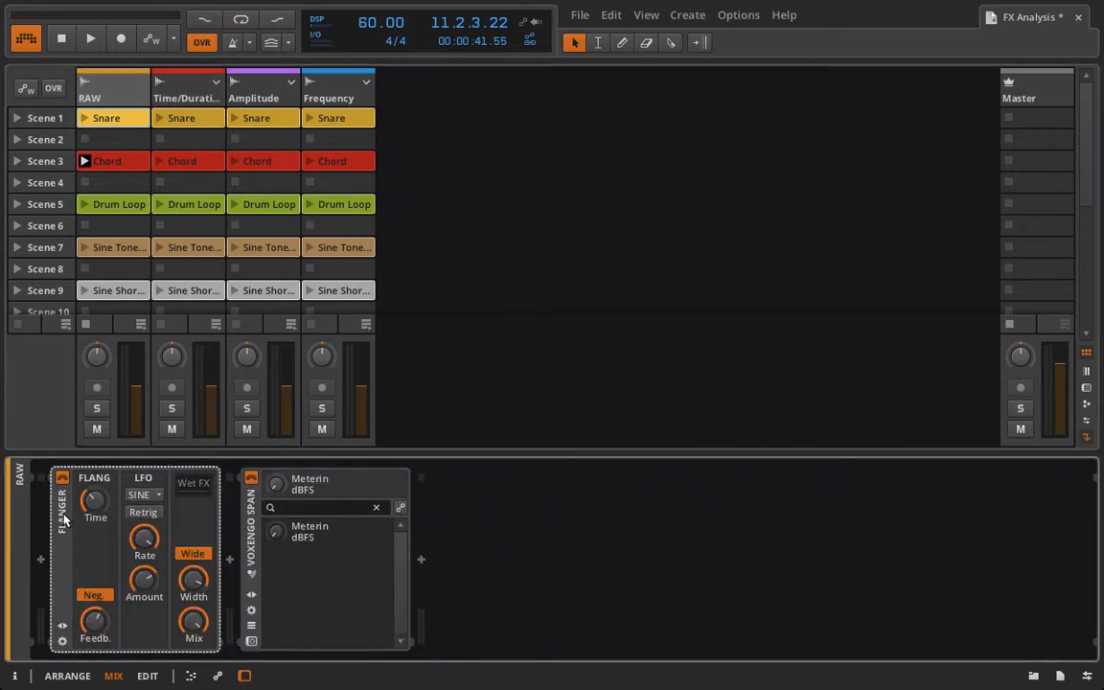
key("Delete")
left_click(41, 561)
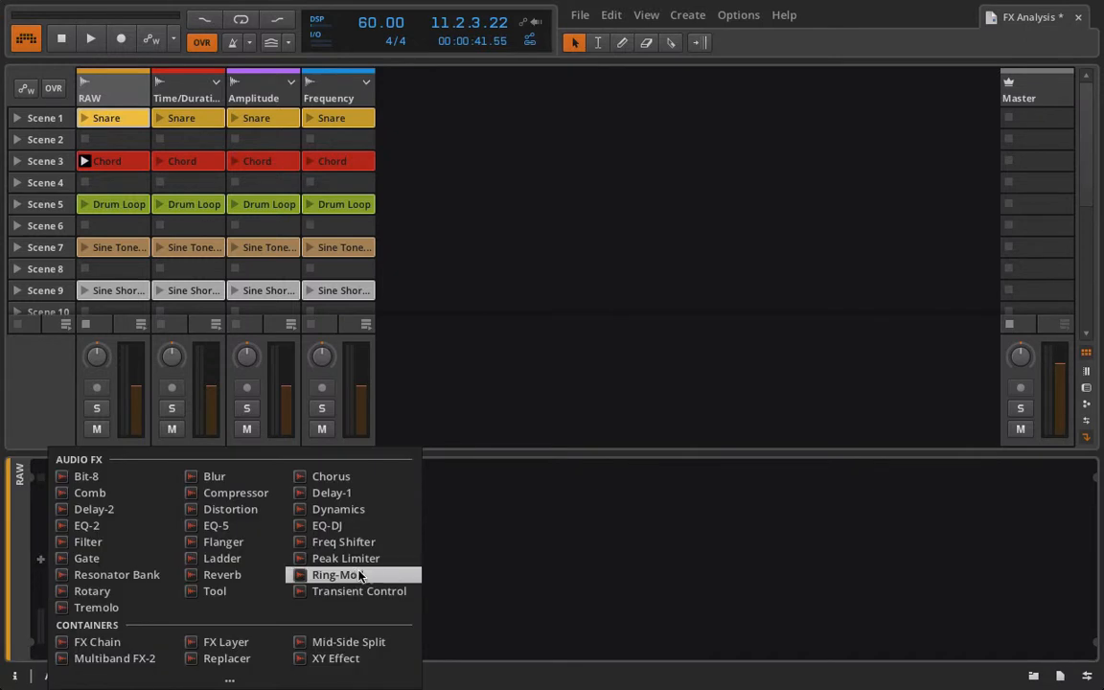
double_click(387, 540)
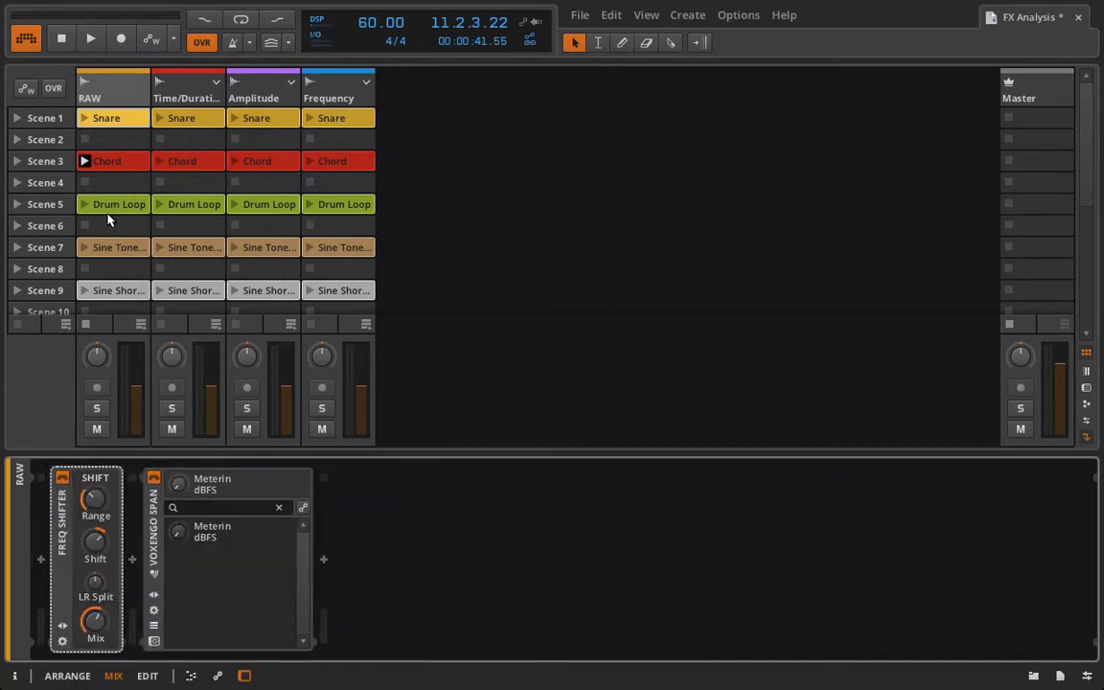
key("space")
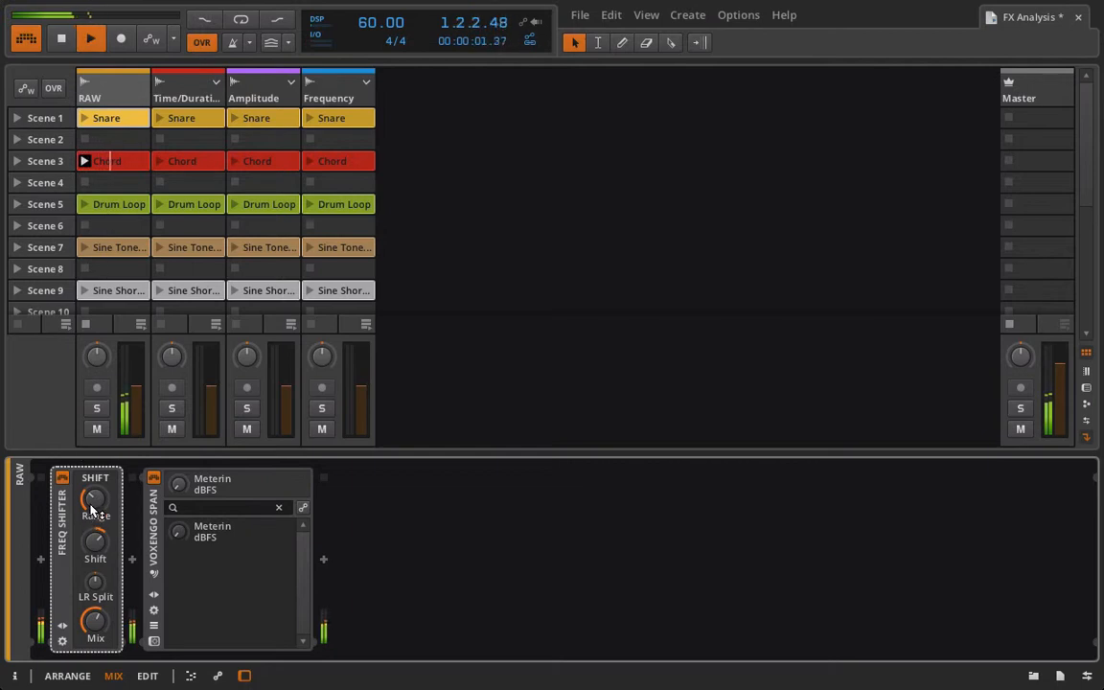
Set the Freq Shifter's Mix to about 80 % and vary its Range and Shift while the Chord clip plays.
left_click_drag(93, 614, 92, 585)
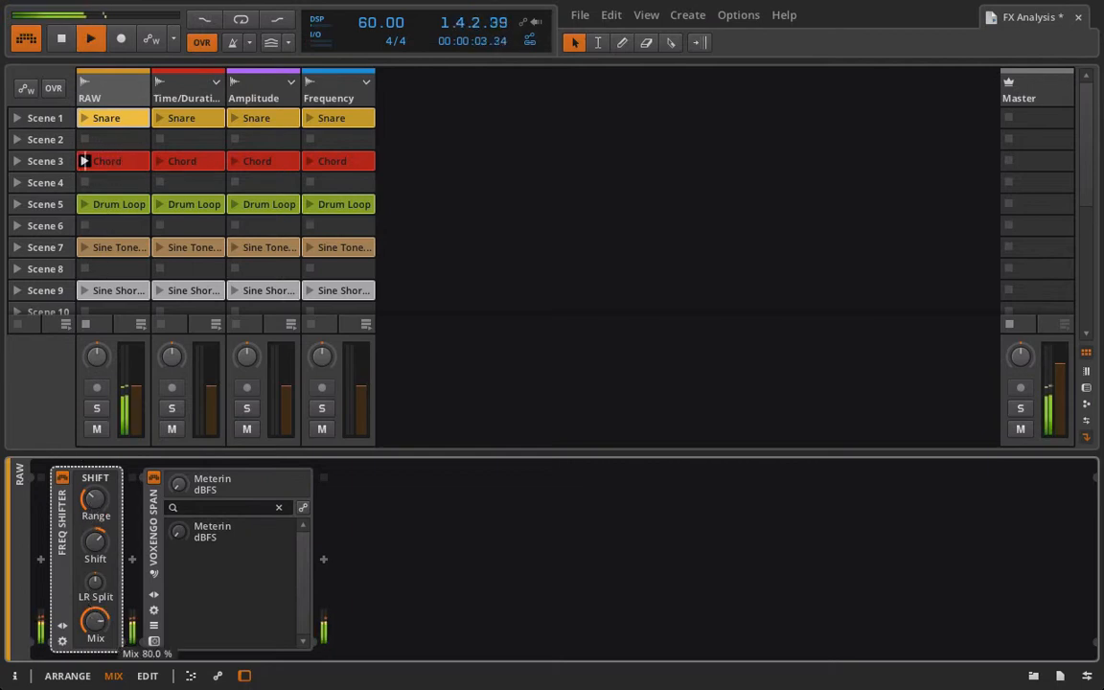
left_click_drag(96, 504, 95, 452)
mouse_move(95, 542)
left_mouse_down()
mouse_move(95, 498)
mouse_move(95, 549)
mouse_move(102, 543)
left_mouse_up()
mouse_move(95, 498)
left_mouse_down()
mouse_move(95, 479)
mouse_move(95, 500)
left_mouse_up()
left_click_drag(94, 545, 96, 583)
Relaunch the Chord clip and duplicate Freq Shifter on the RAW track.
left_click(85, 161)
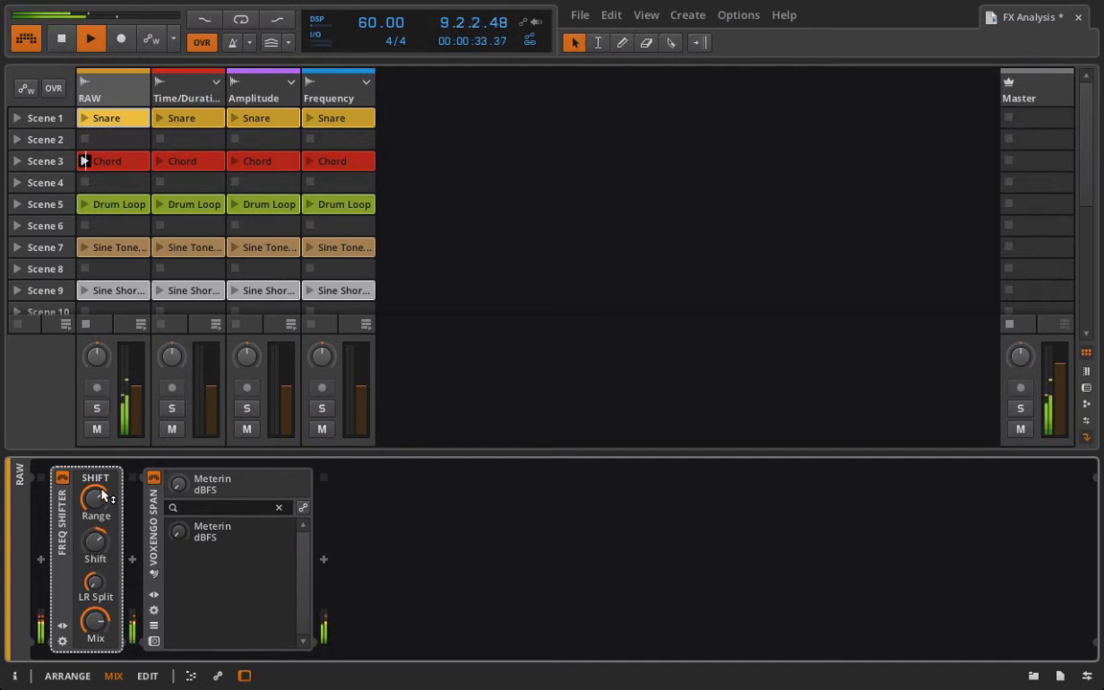
key("ctrl+d")
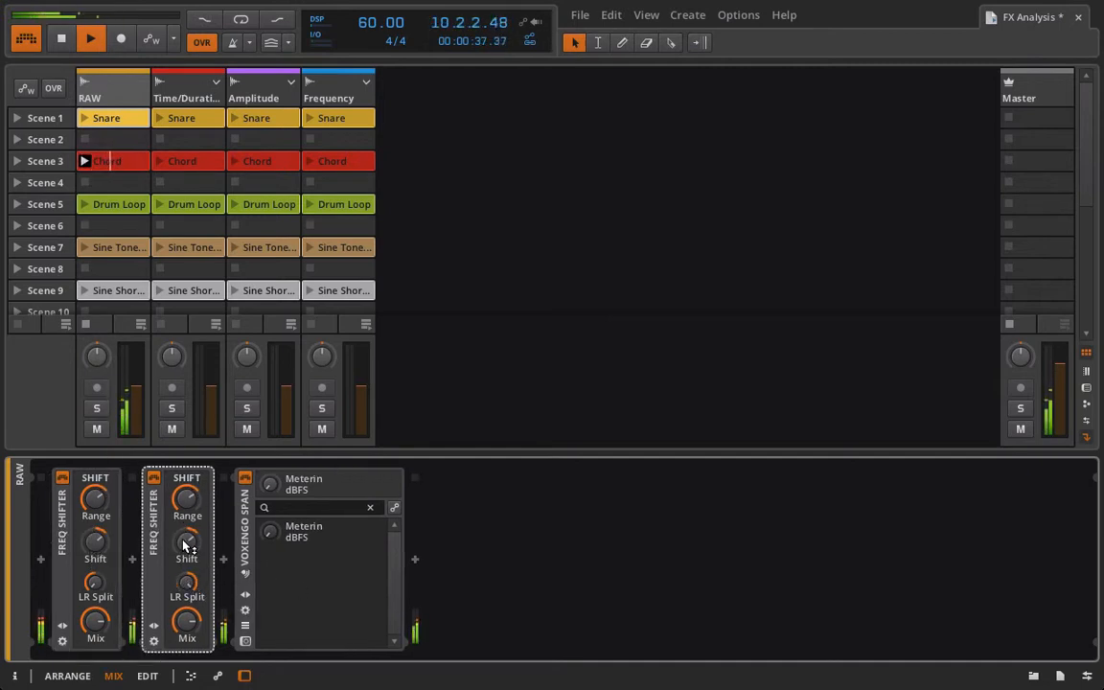
Raise both Freq Shifters' Mix to maximum while changing the second one's Range and Shift with the Chord clip playing.
left_click_drag(192, 502, 191, 548)
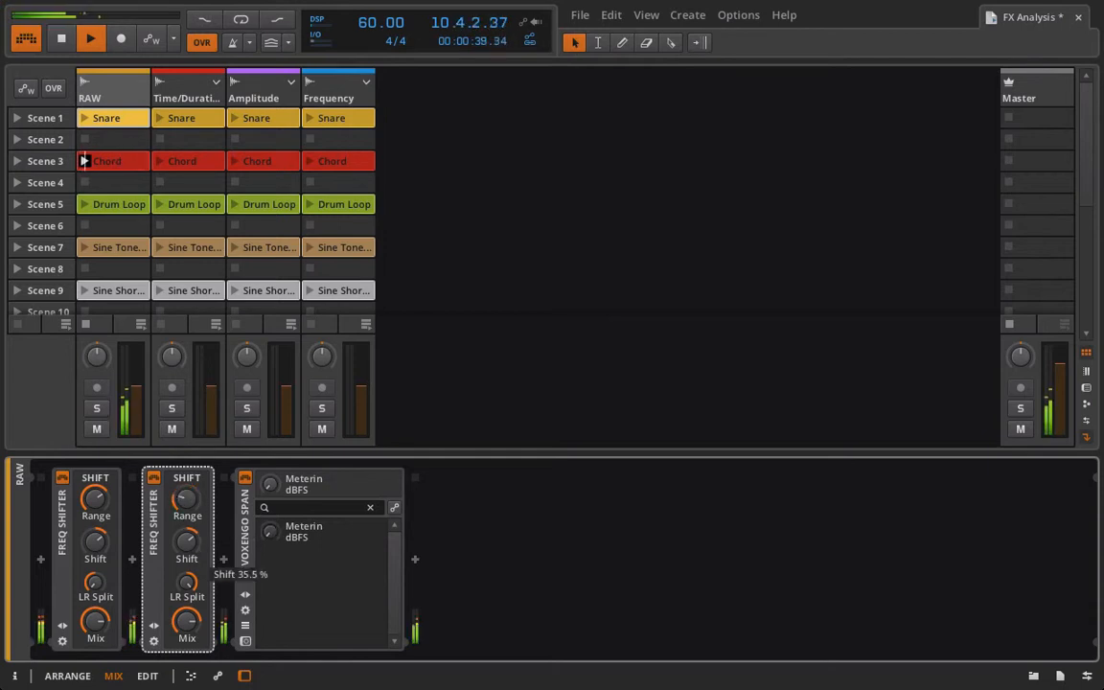
left_click_drag(191, 499, 191, 491)
left_click_drag(191, 617, 190, 586)
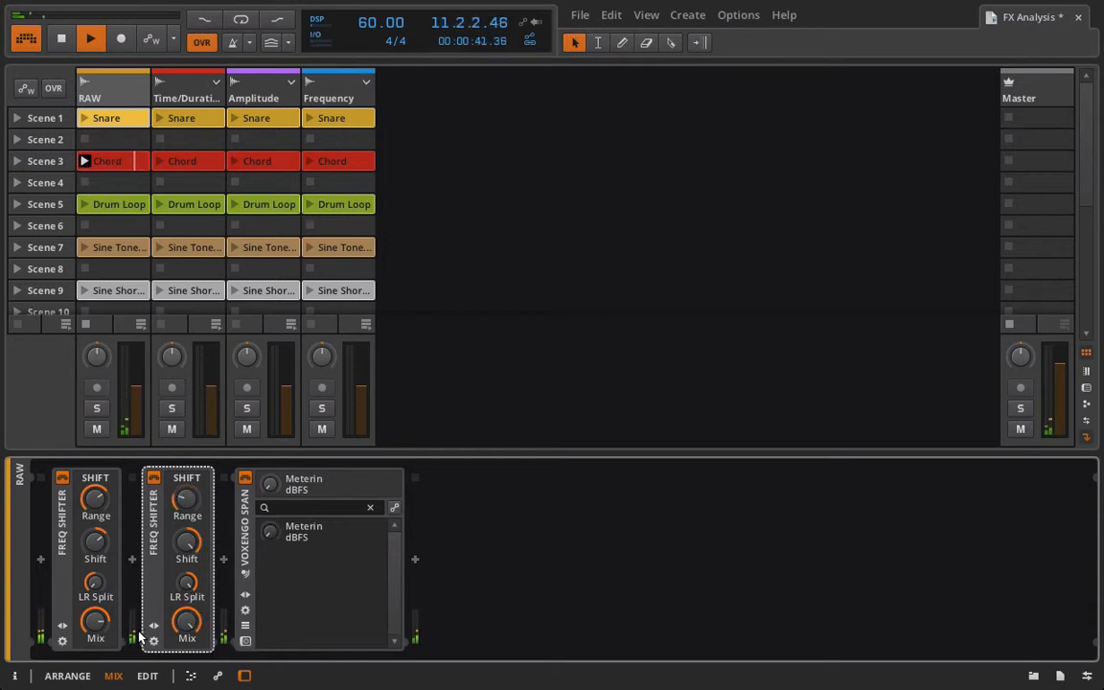
left_click_drag(101, 618, 92, 560)
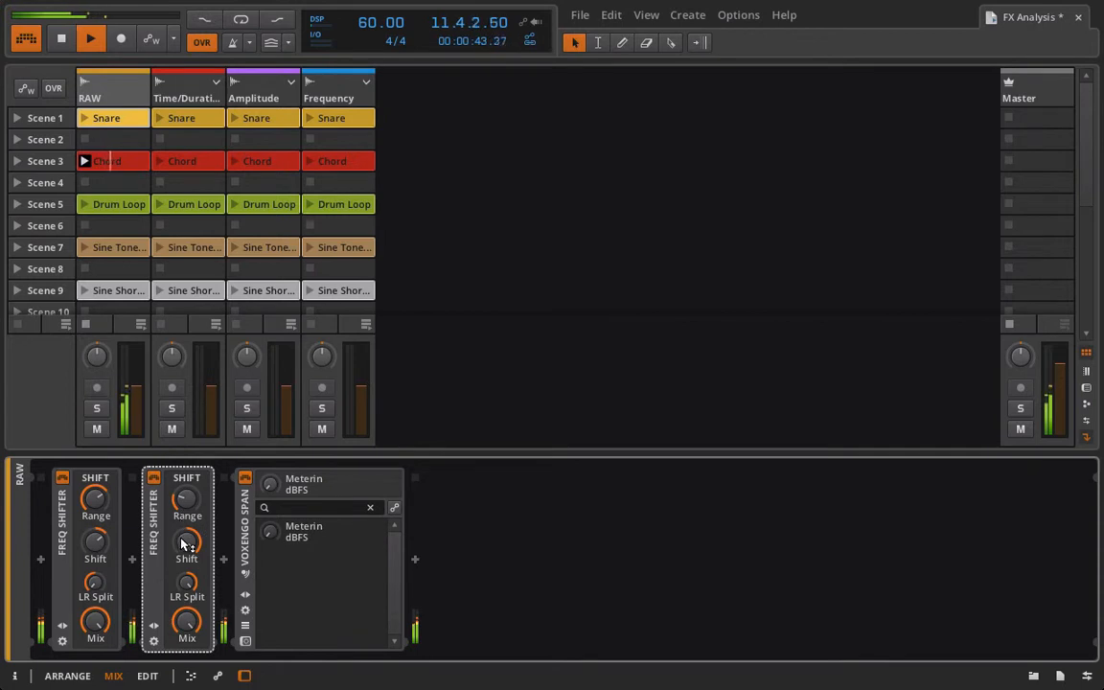
Sweep the second Freq Shifter's Range and Shift up and back down over the Chord clip, and stop playback.
left_click_drag(182, 491, 182, 414)
left_click_drag(181, 537, 181, 539)
left_click_drag(183, 495, 183, 532)
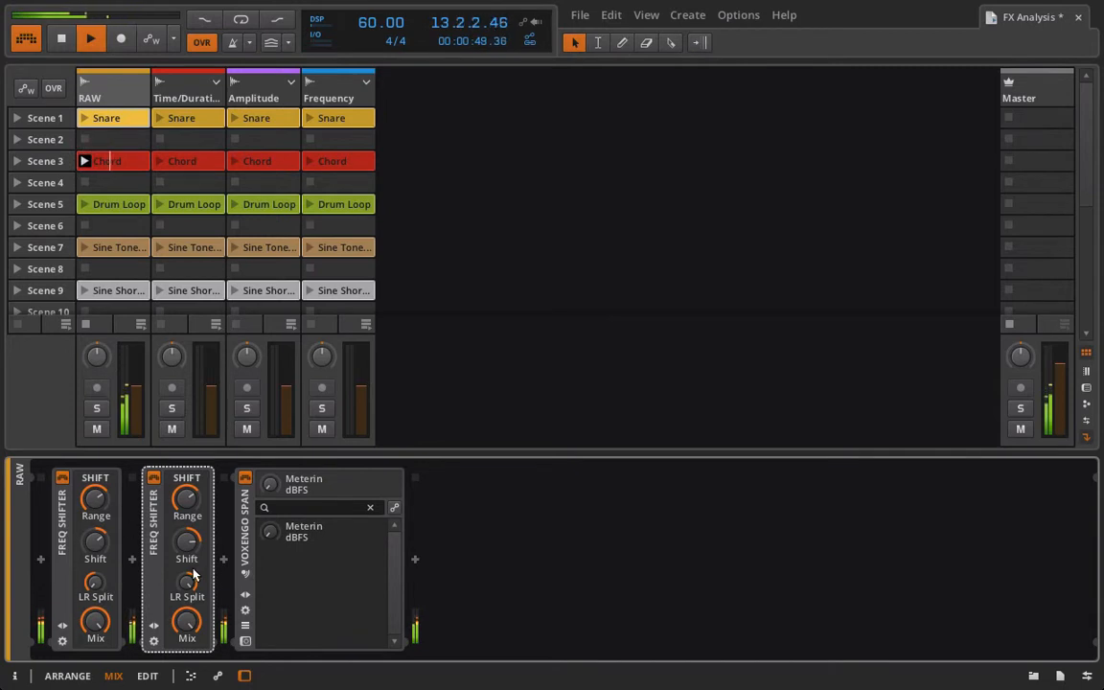
left_click_drag(190, 503, 192, 549)
key("space")
Compare the Chord clip with both Freq Shifters bypassed and with both re-enabled, stopping playback after each listen.
left_click(62, 477)
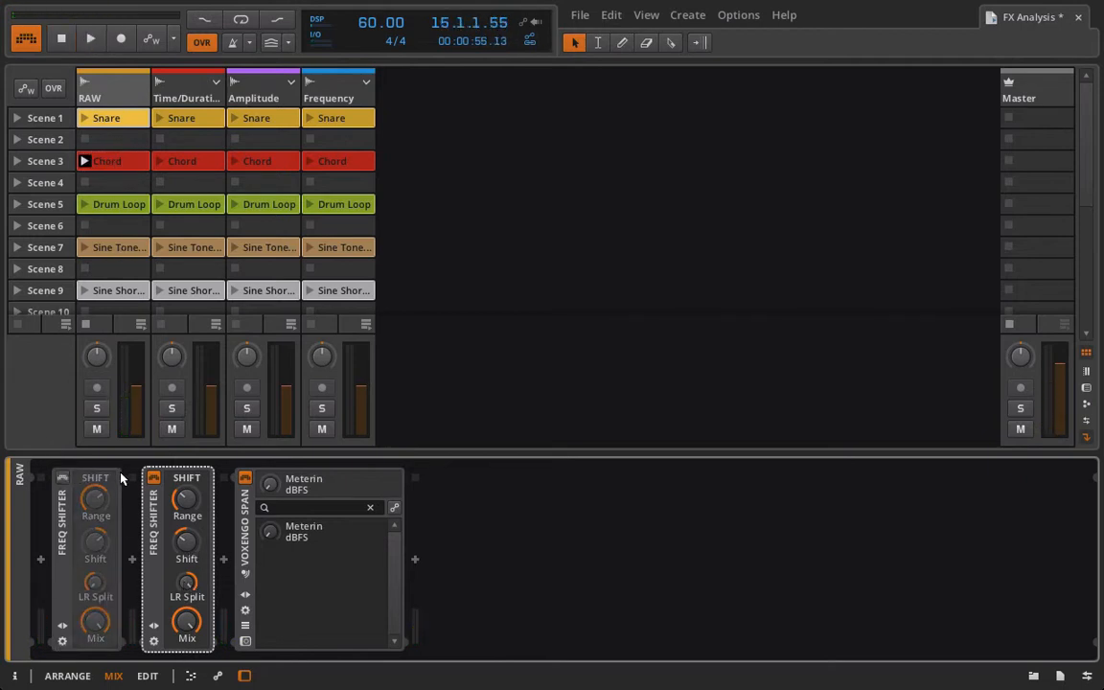
left_click(154, 477)
key("space")
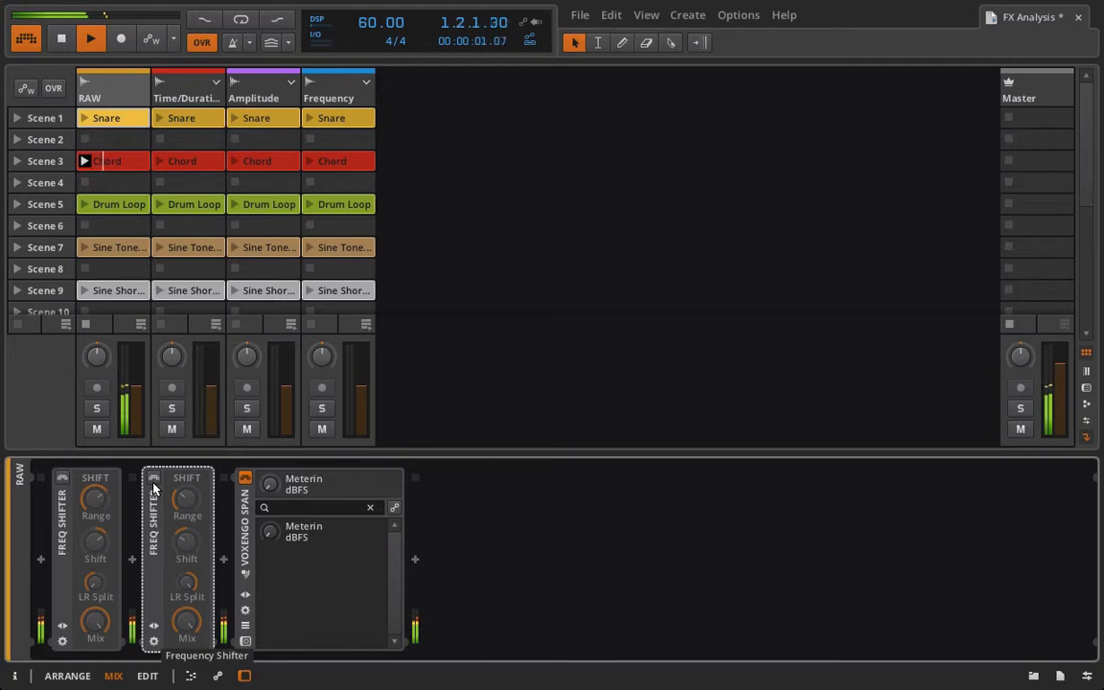
key("space")
left_click(153, 478)
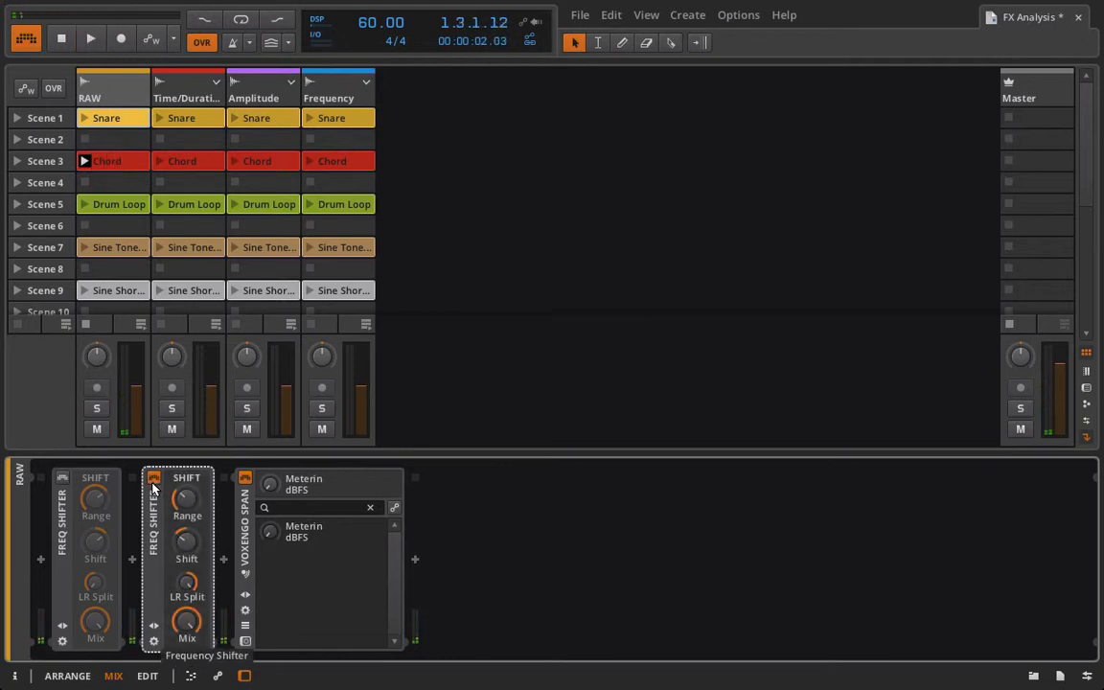
left_click(63, 479)
key("space")
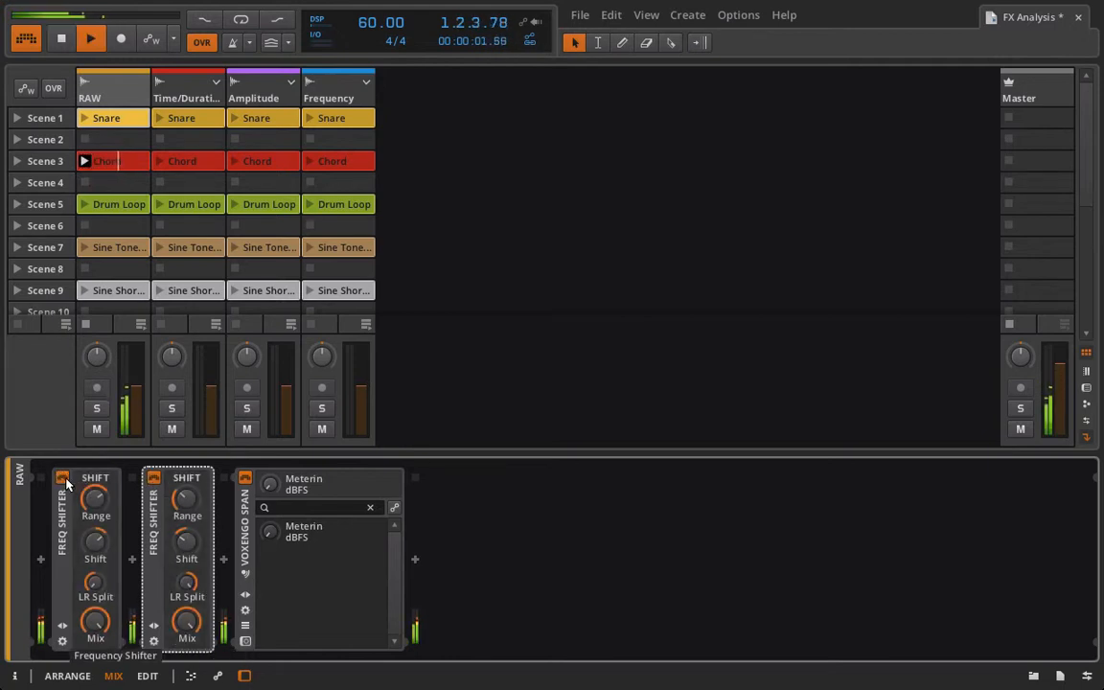
key("space")
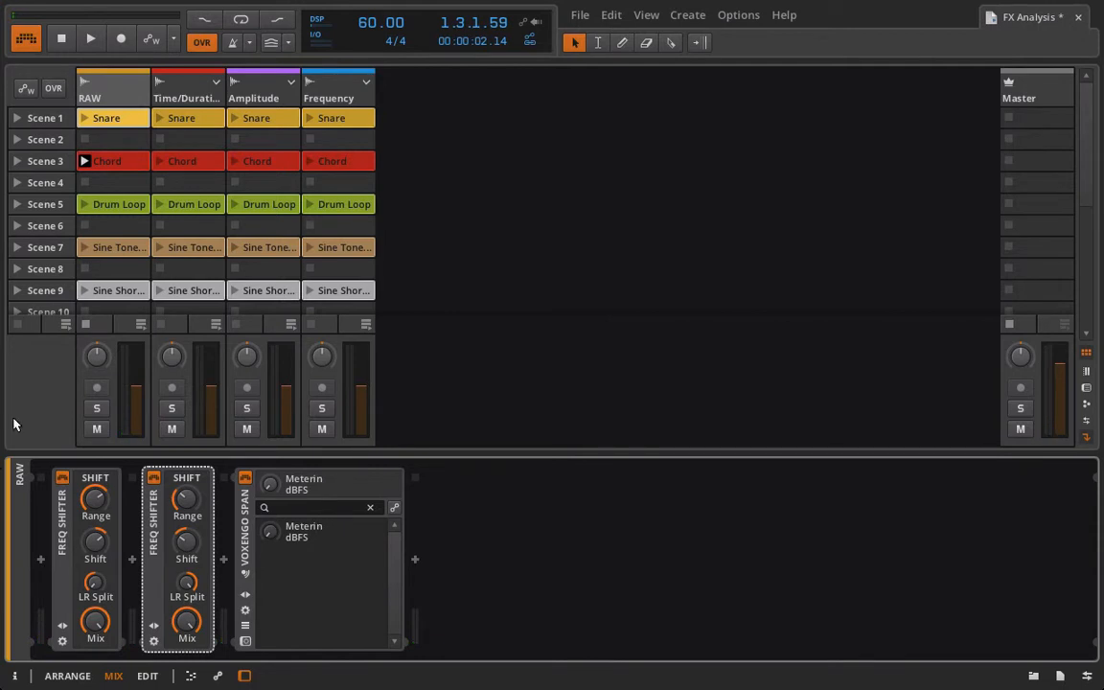
Add Freq Shifter as a new layer in the Frequency track's FX Layer.
left_click(324, 92)
scroll(199, 599, "down", 3)
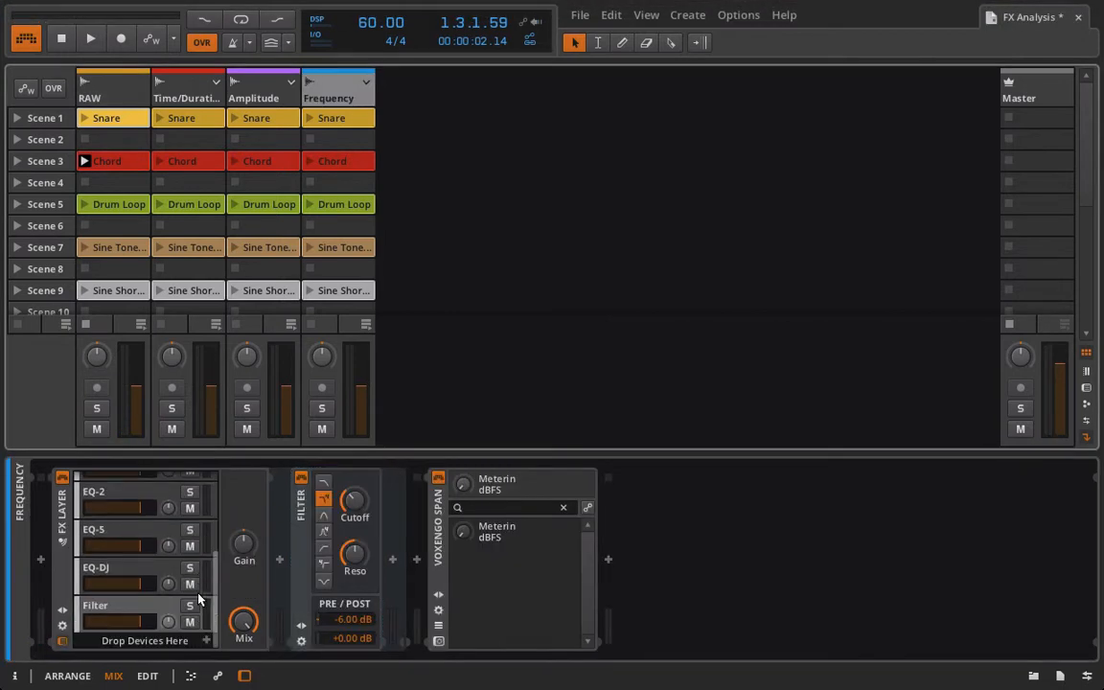
left_click(207, 641)
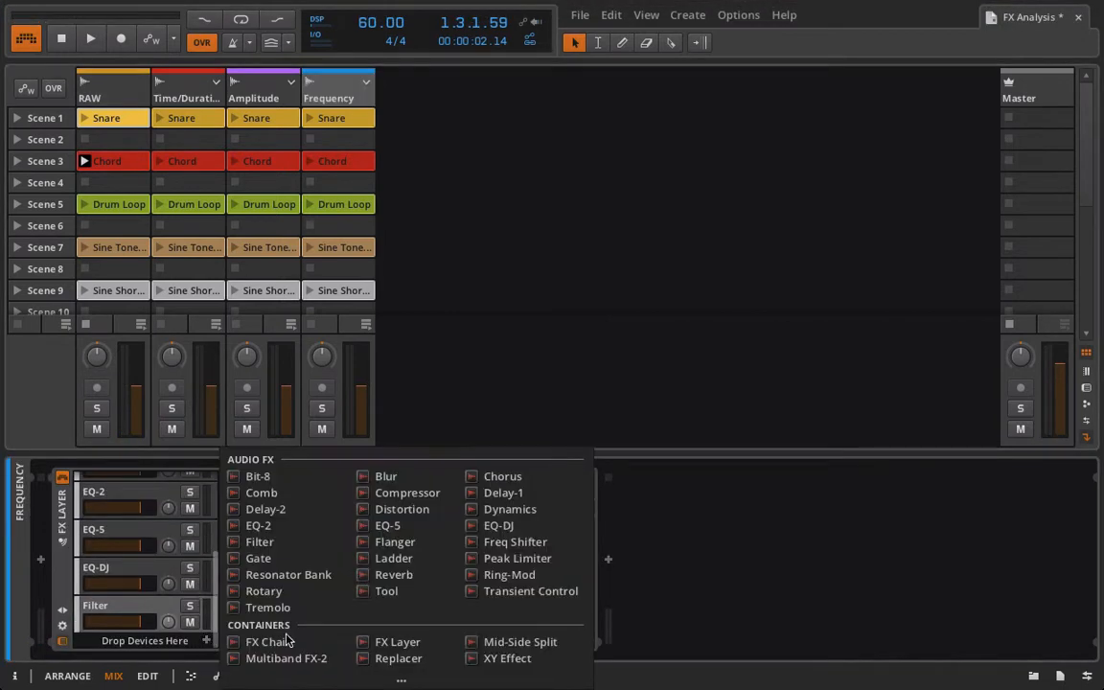
left_click(484, 542)
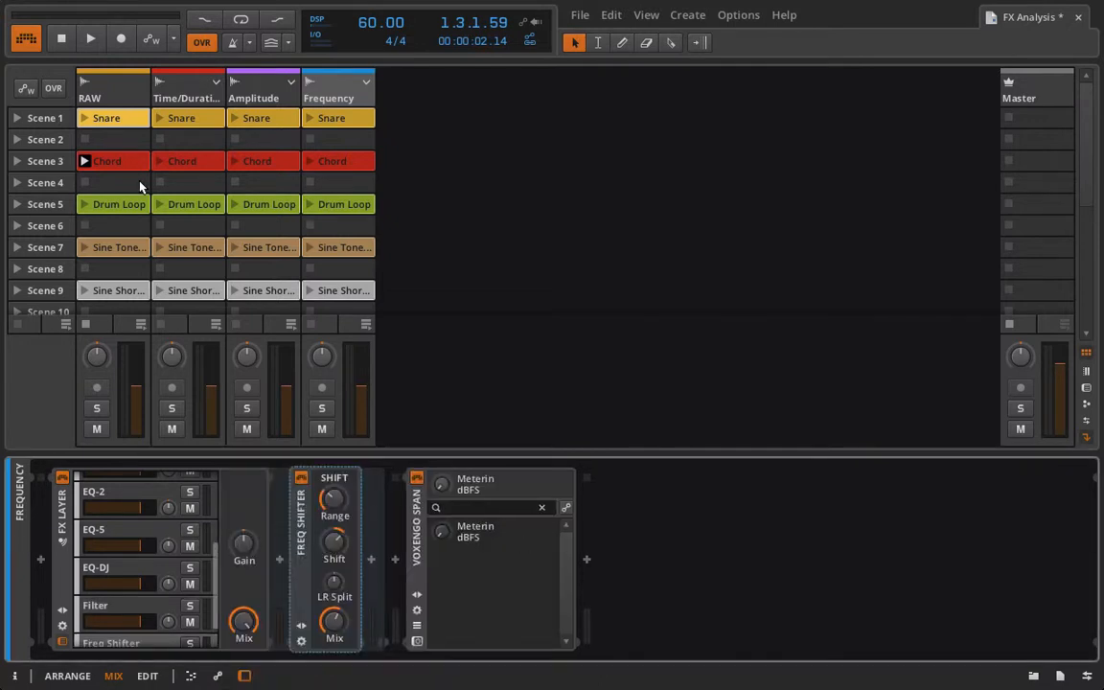
Replace both Freq Shifters on the RAW track with a Gate placed before Voxengo SPAN.
left_click(121, 80)
left_click(65, 543)
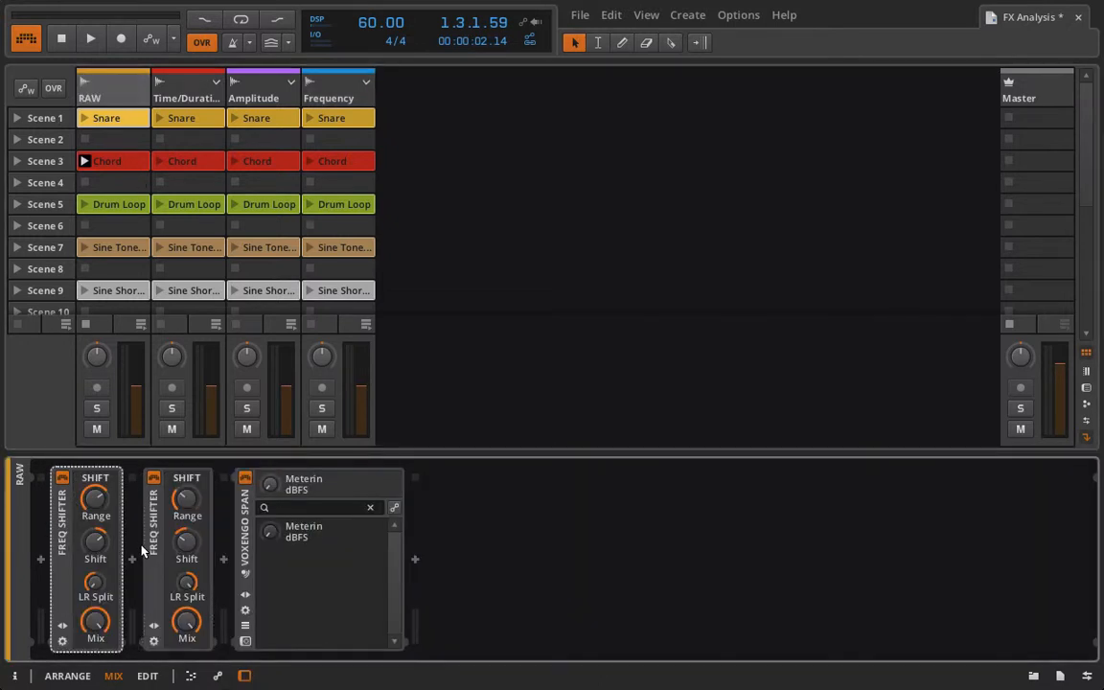
left_click(152, 549, "shift")
key("Delete")
left_click(37, 560)
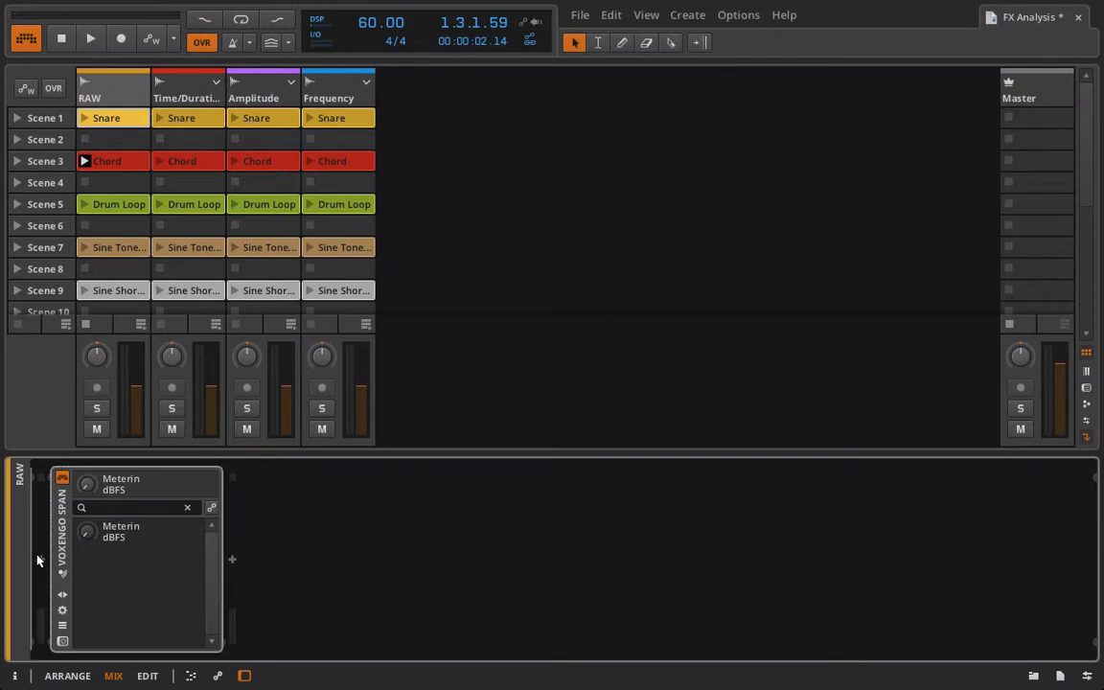
left_click(42, 563)
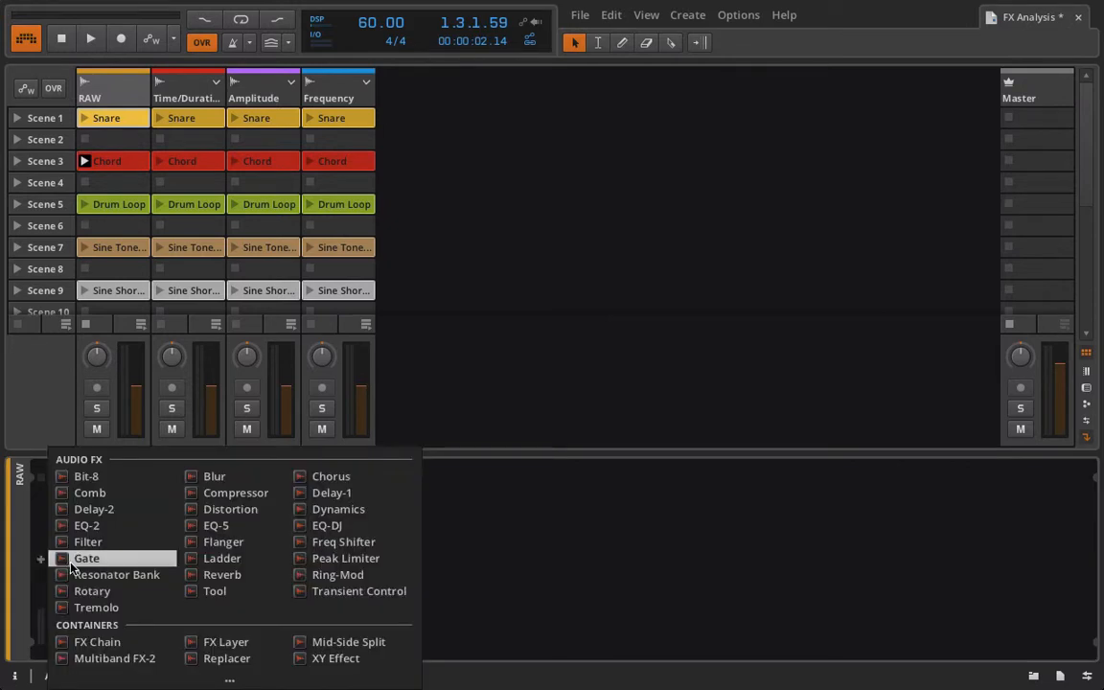
left_click(71, 561)
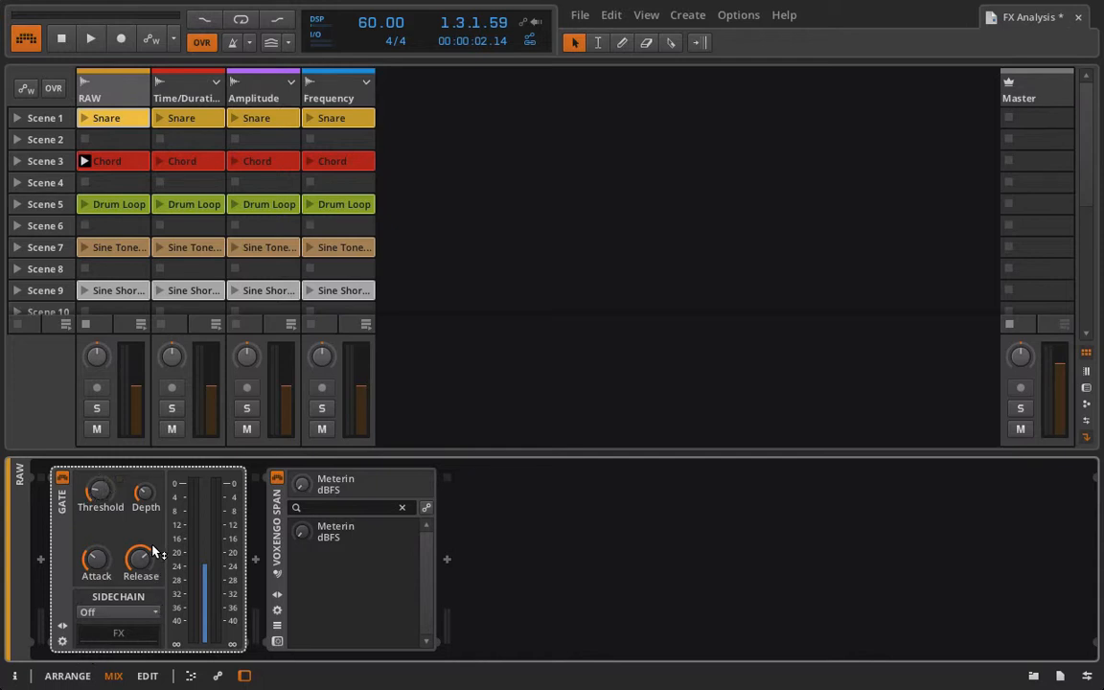
Play the RAW track's Drum Loop clip and raise the Gate's Depth to maximum along with its Threshold.
left_click(86, 207)
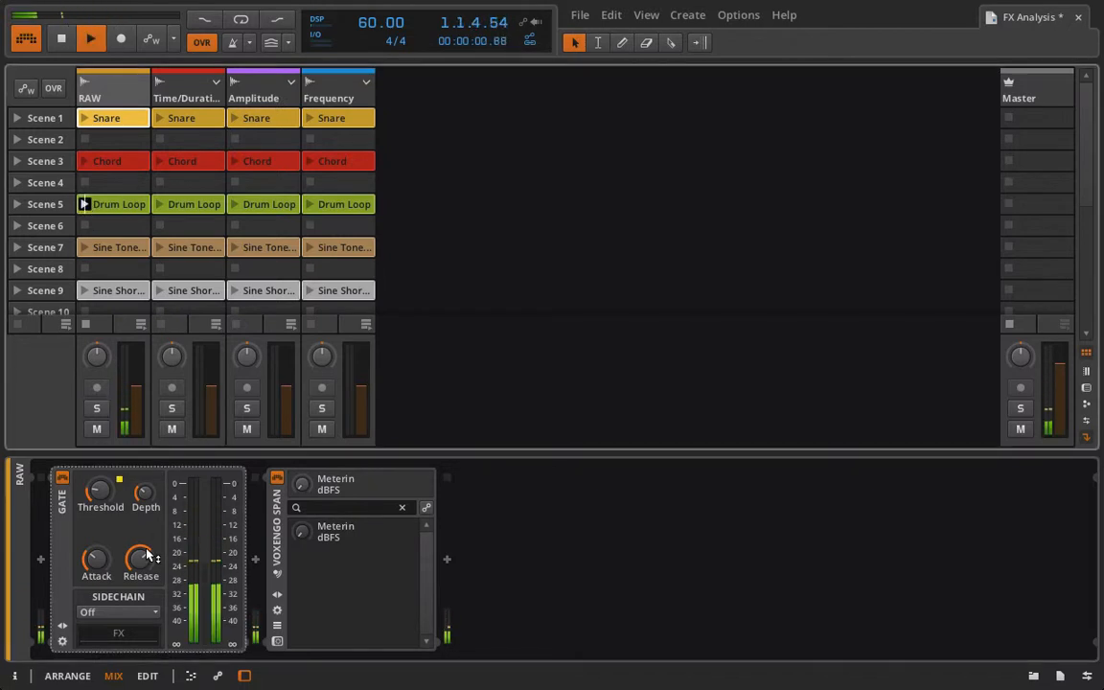
left_click_drag(145, 495, 103, 482)
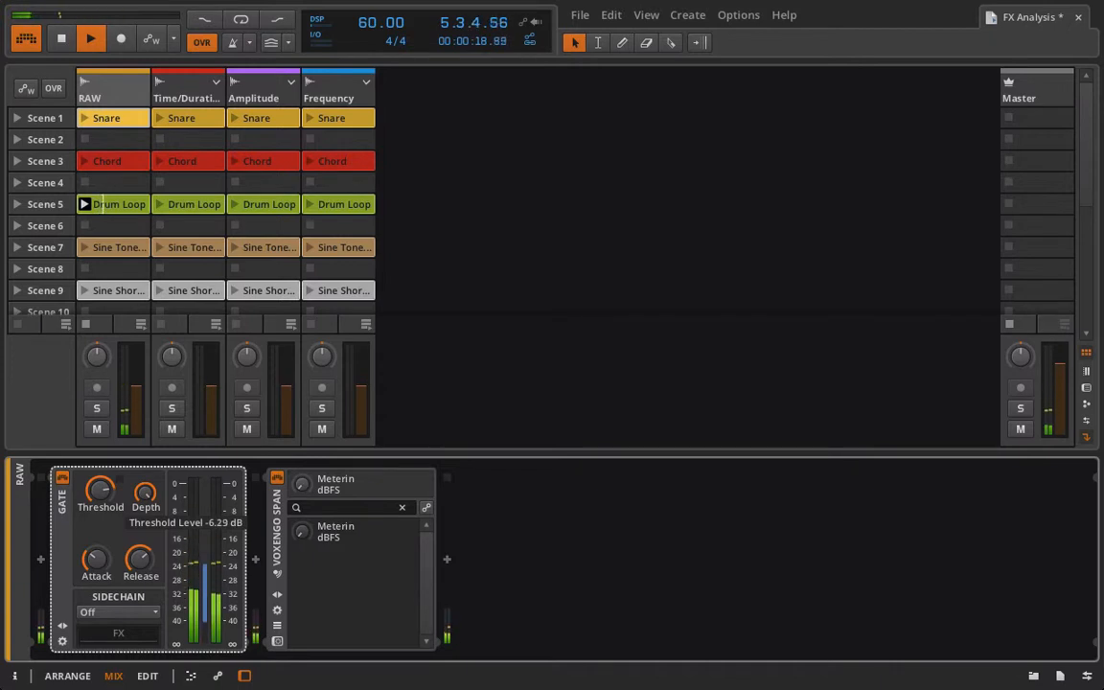
left_click_drag(104, 481, 104, 498)
Shorten the Gate's Attack and set its Release to about 36 ms while the Drum Loop plays.
left_click_drag(102, 565, 101, 568)
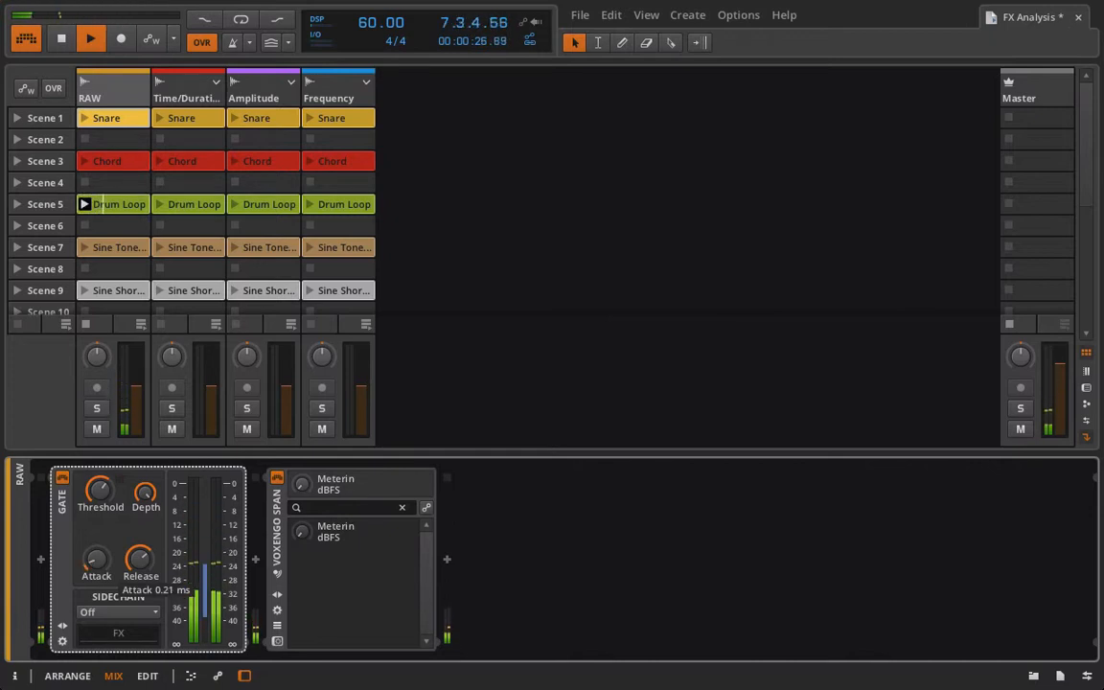
left_click_drag(102, 568, 120, 566)
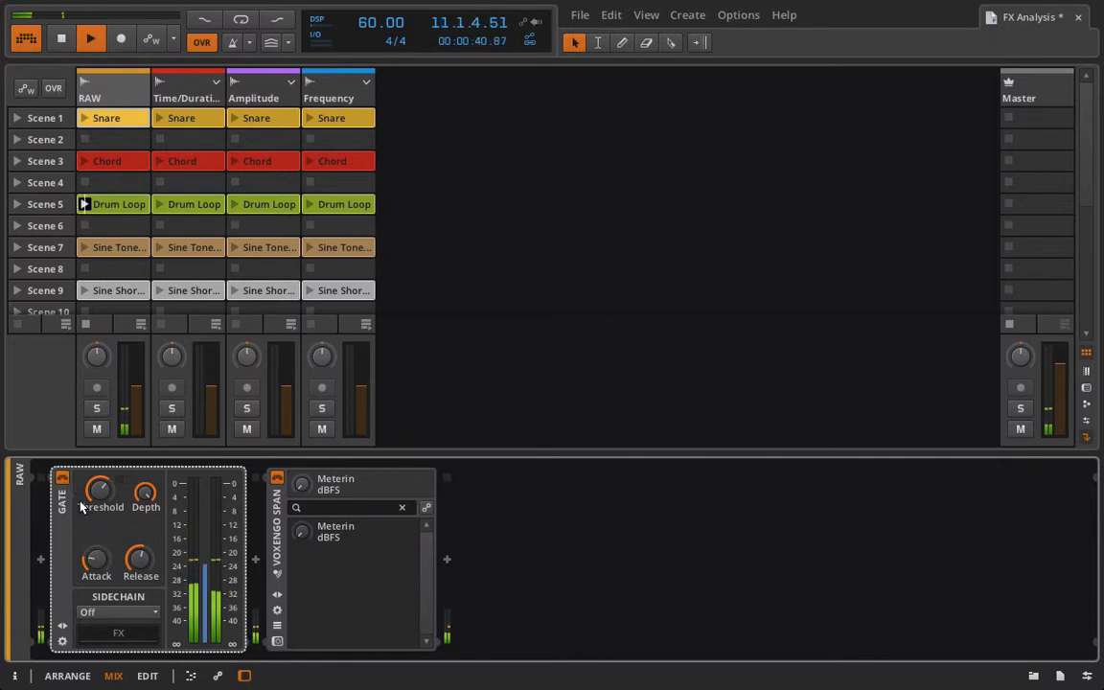
left_click_drag(142, 566, 142, 572)
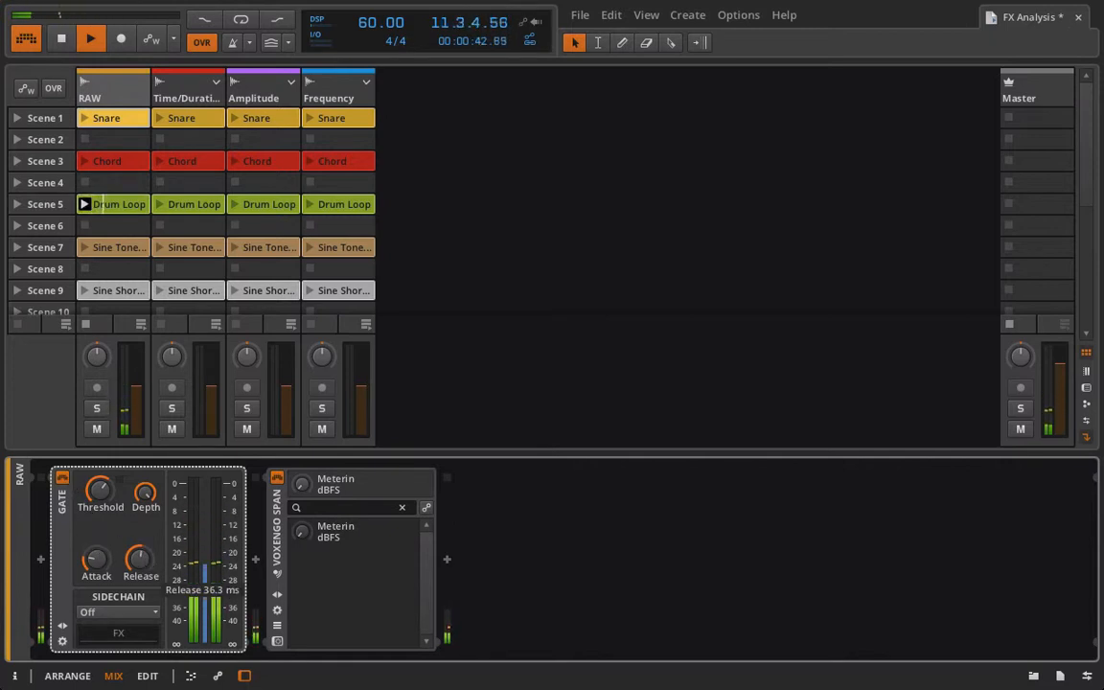
Compare the Drum Loop with the Gate bypassed and enabled, leave the Gate enabled and stop playback.
left_click(62, 477)
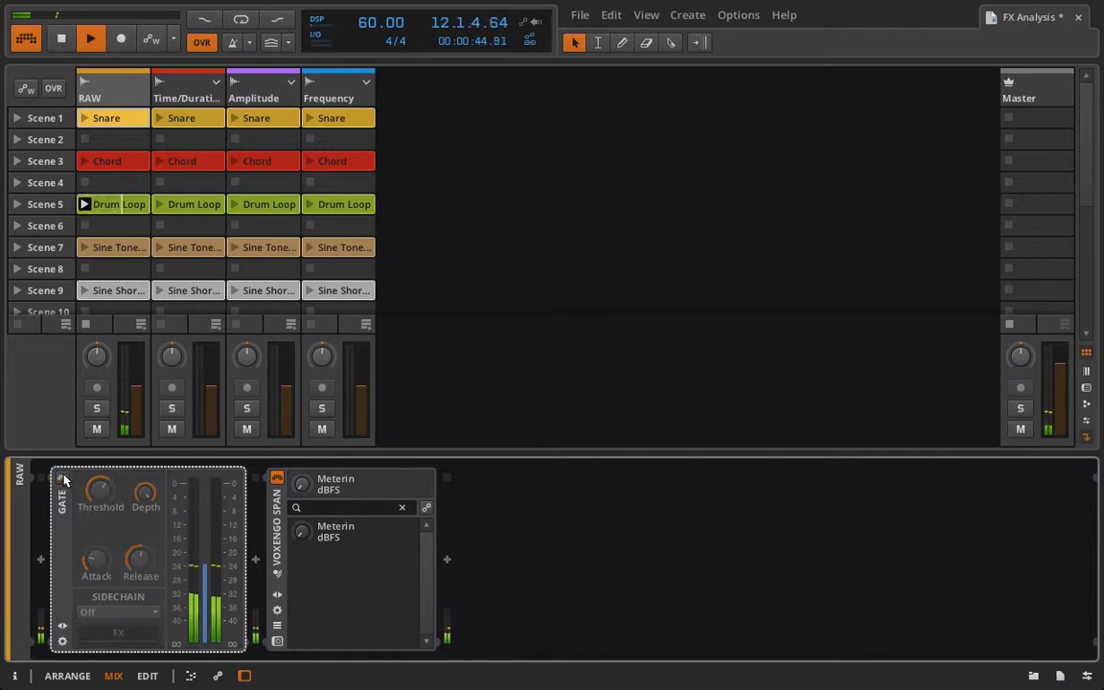
left_click(63, 477)
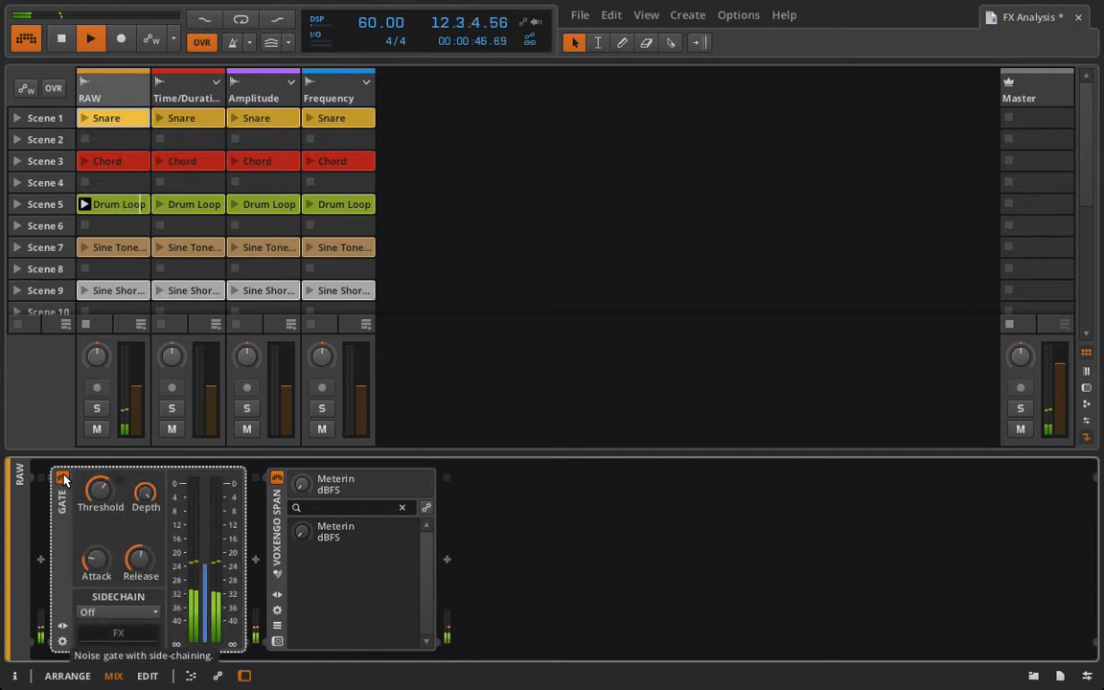
left_click(62, 478)
left_click(62, 477)
key("space")
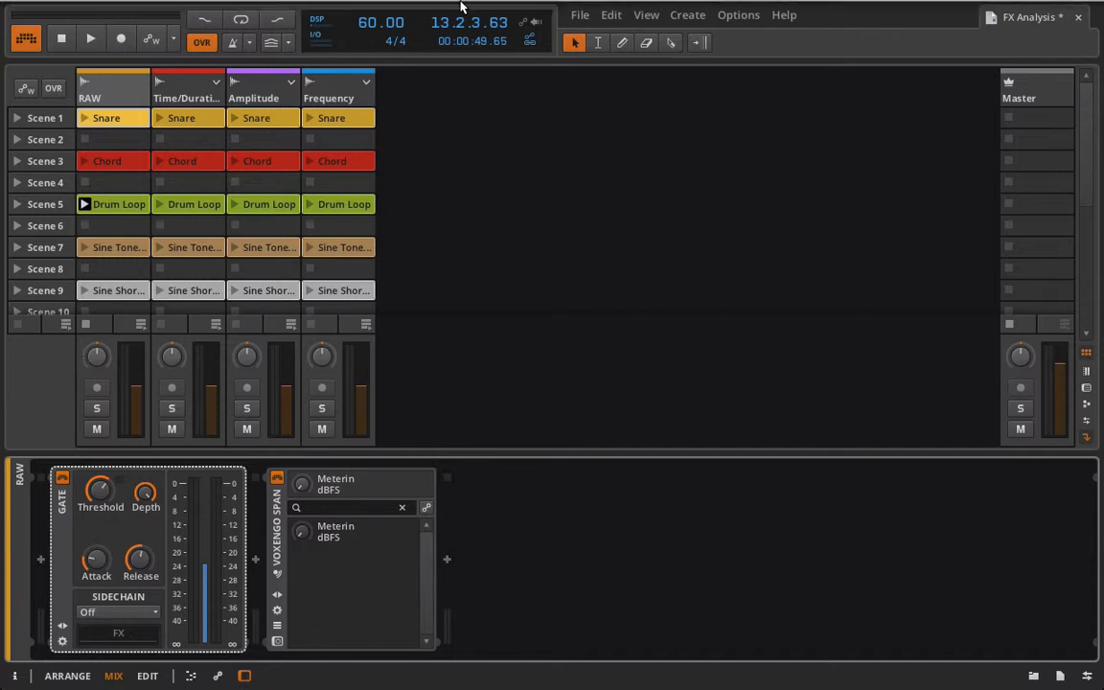
Add Gate as a new layer in the Amplitude track's FX Layer.
left_click(254, 100)
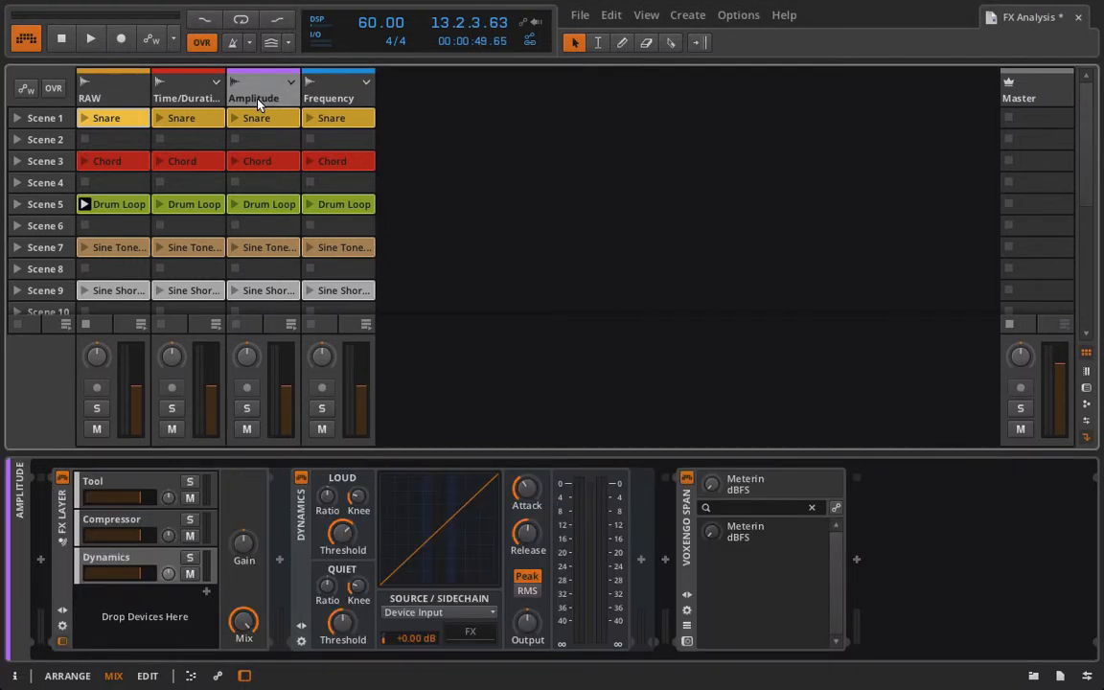
left_click(206, 592)
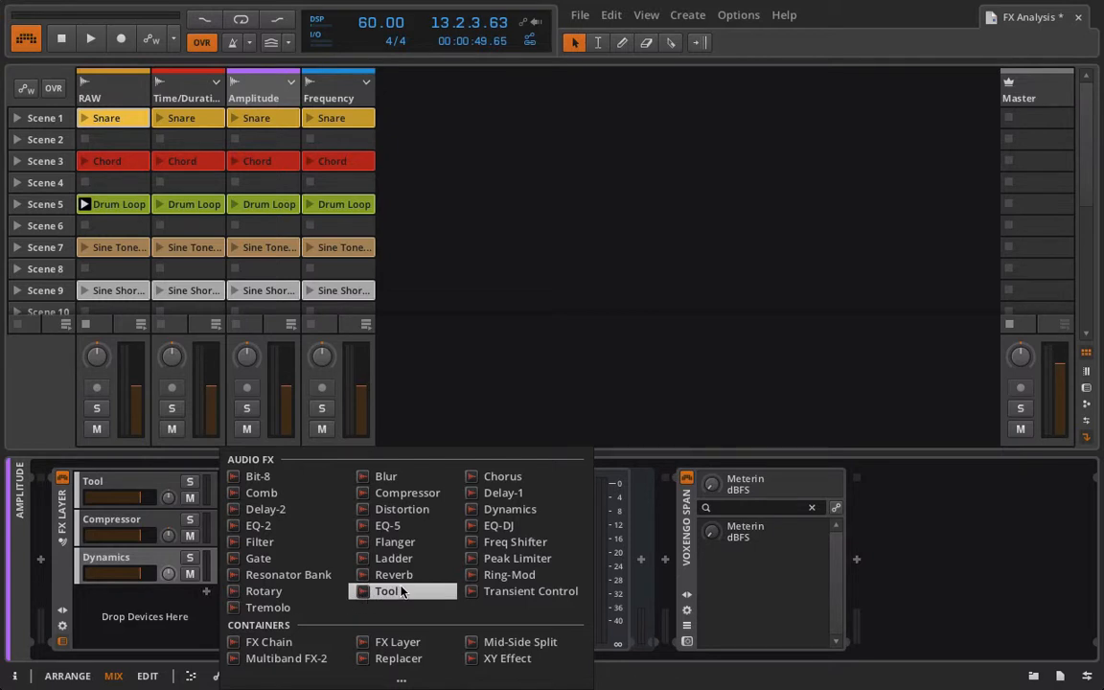
left_click(288, 558)
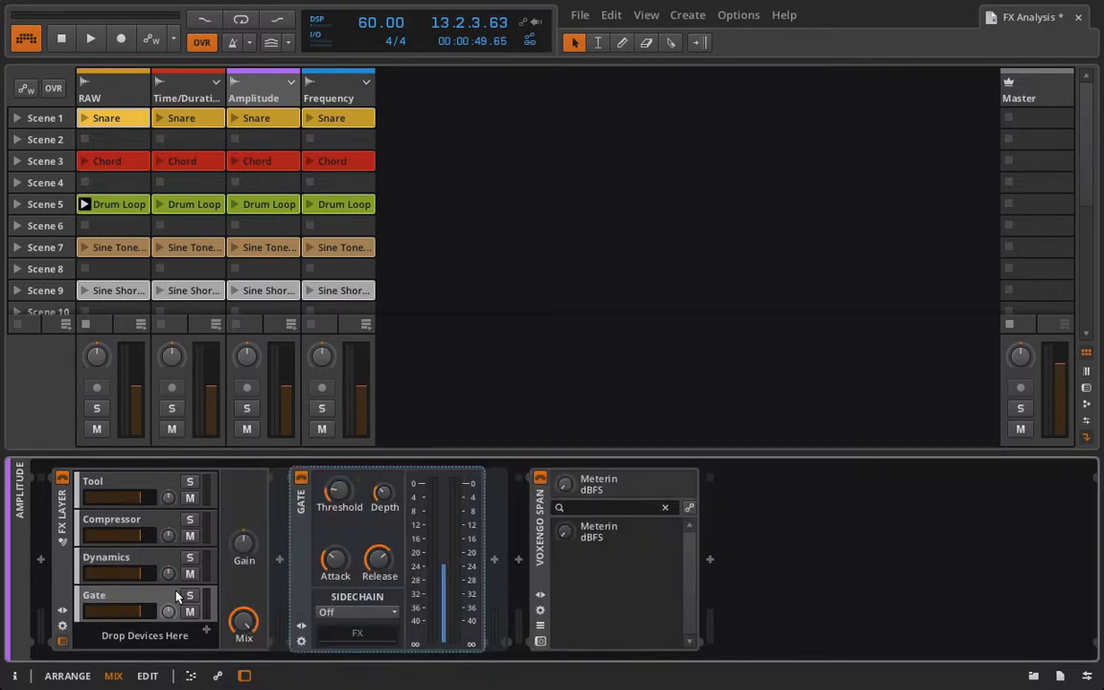
Replace the Gate on the RAW track with Ladder before Voxengo SPAN.
left_click(107, 103)
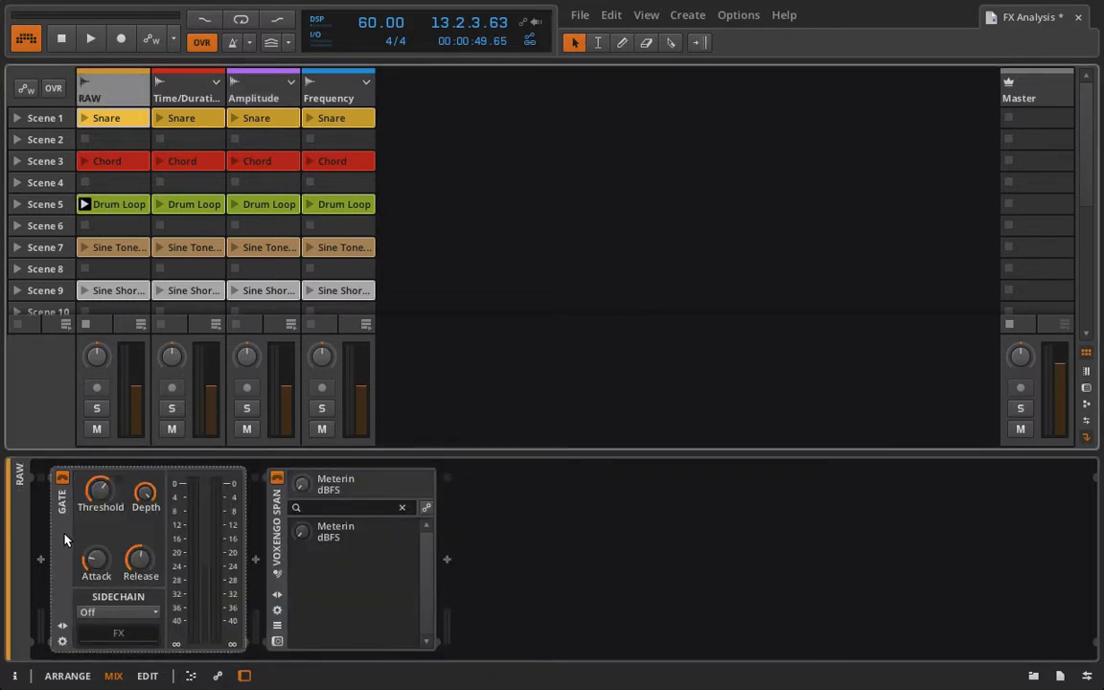
left_click(56, 478)
key("Delete")
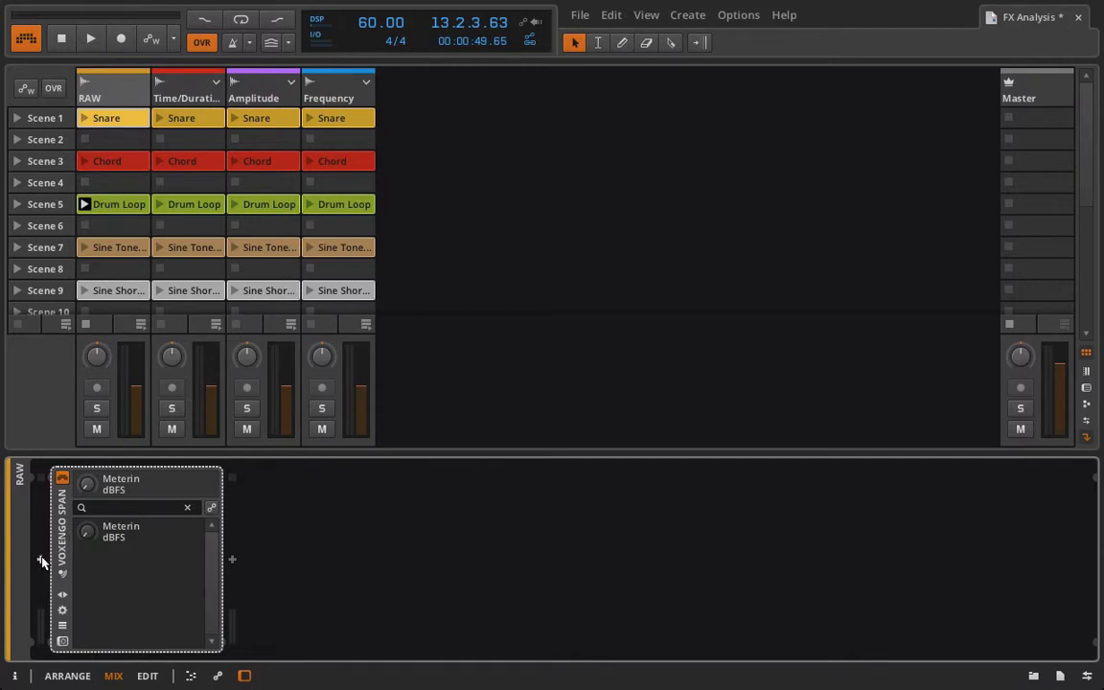
left_click(41, 560)
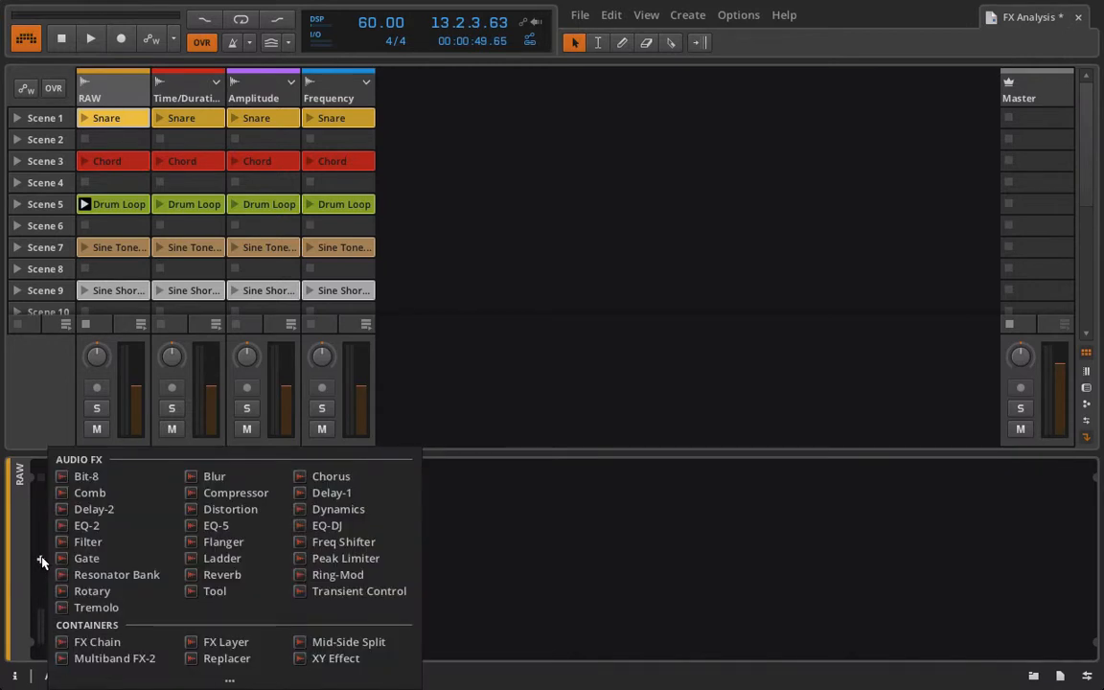
left_click(220, 557)
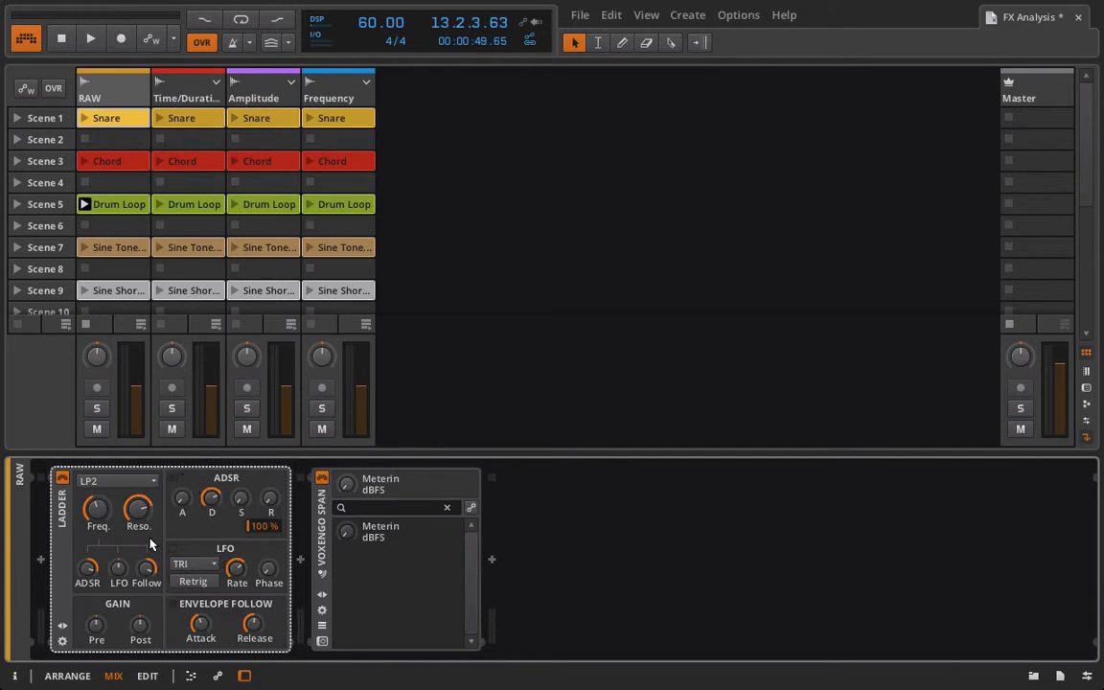
Review the Ladder's filter types but keep LP2, and raise its Freq. while playing the Chord clip.
left_click(108, 482)
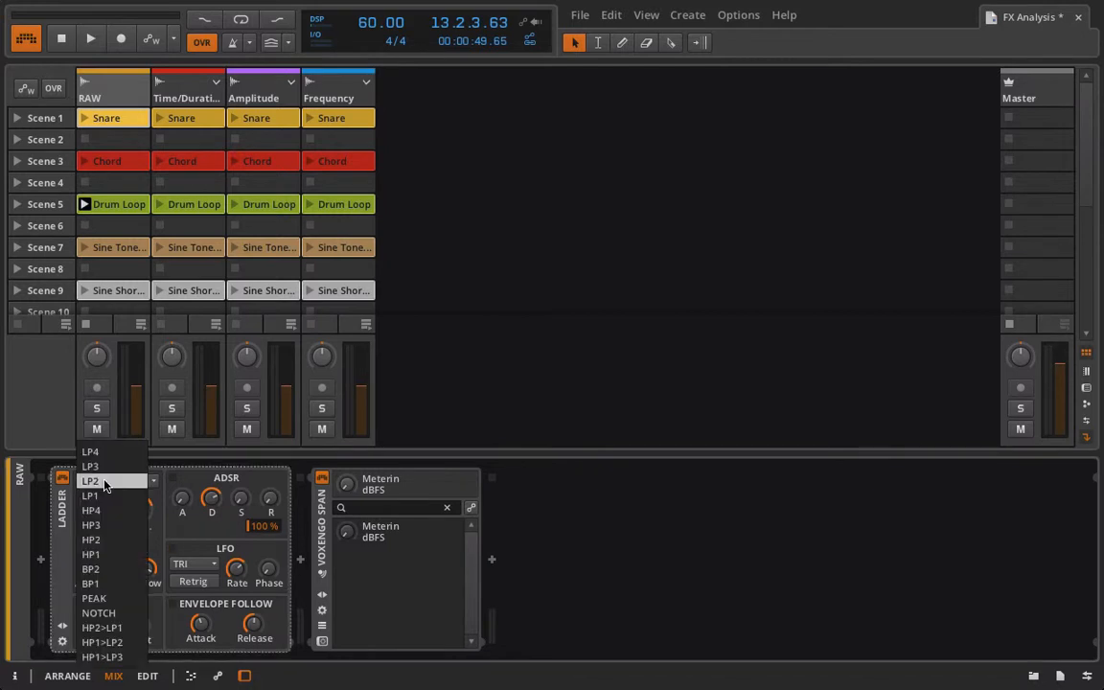
left_click(161, 502)
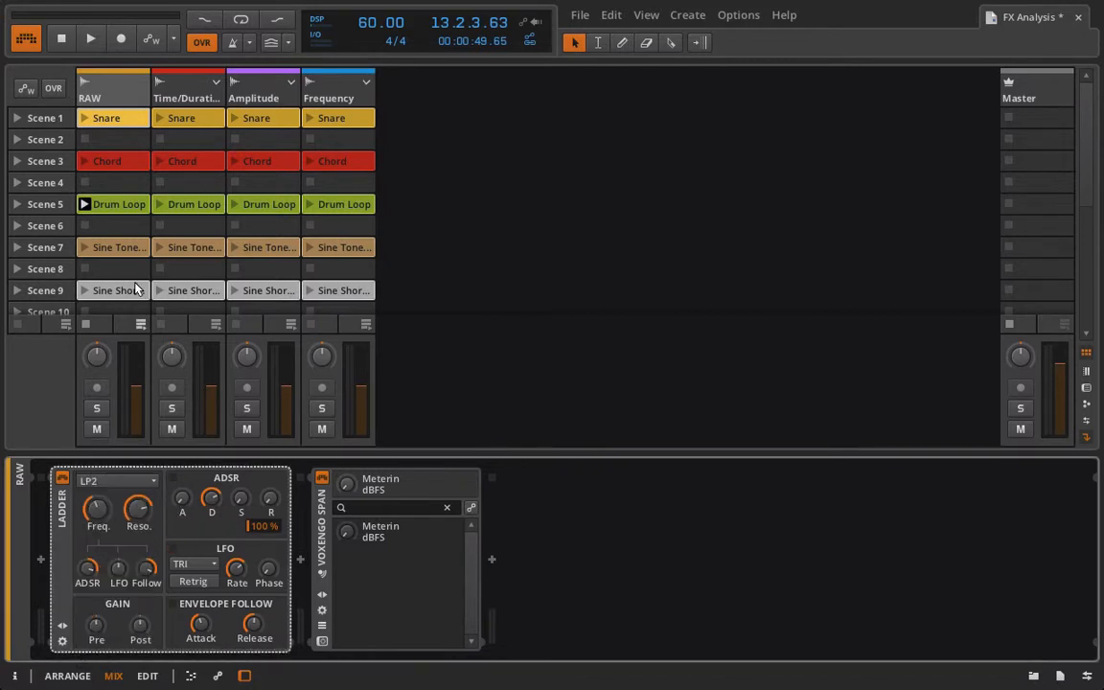
left_click(86, 162)
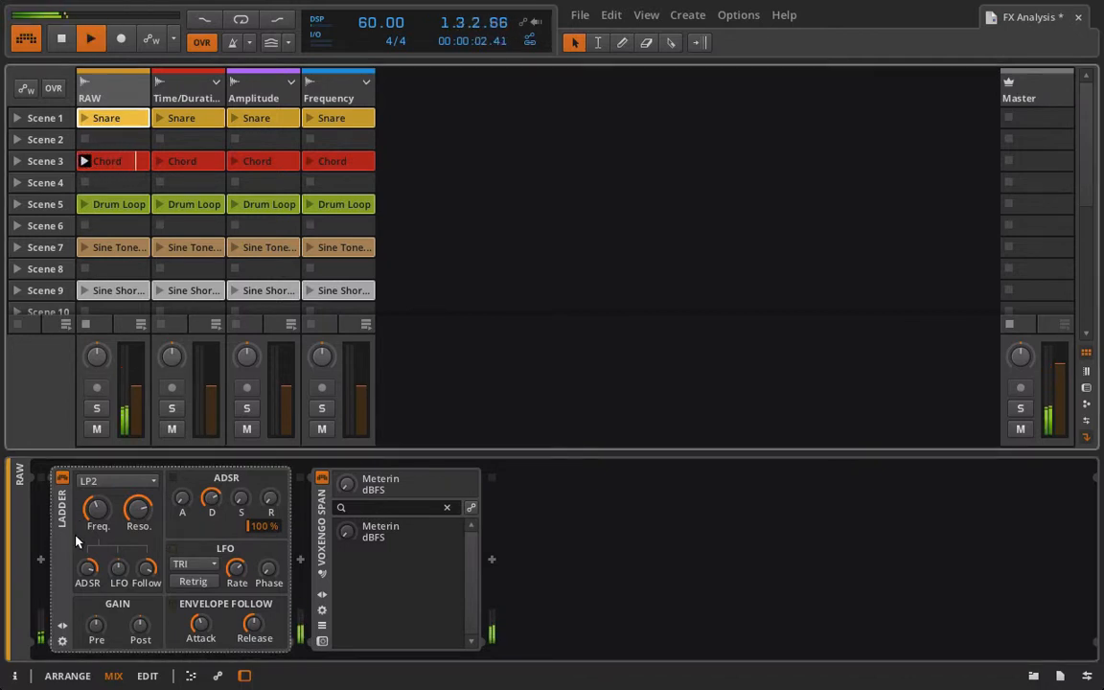
left_click_drag(98, 509, 97, 508)
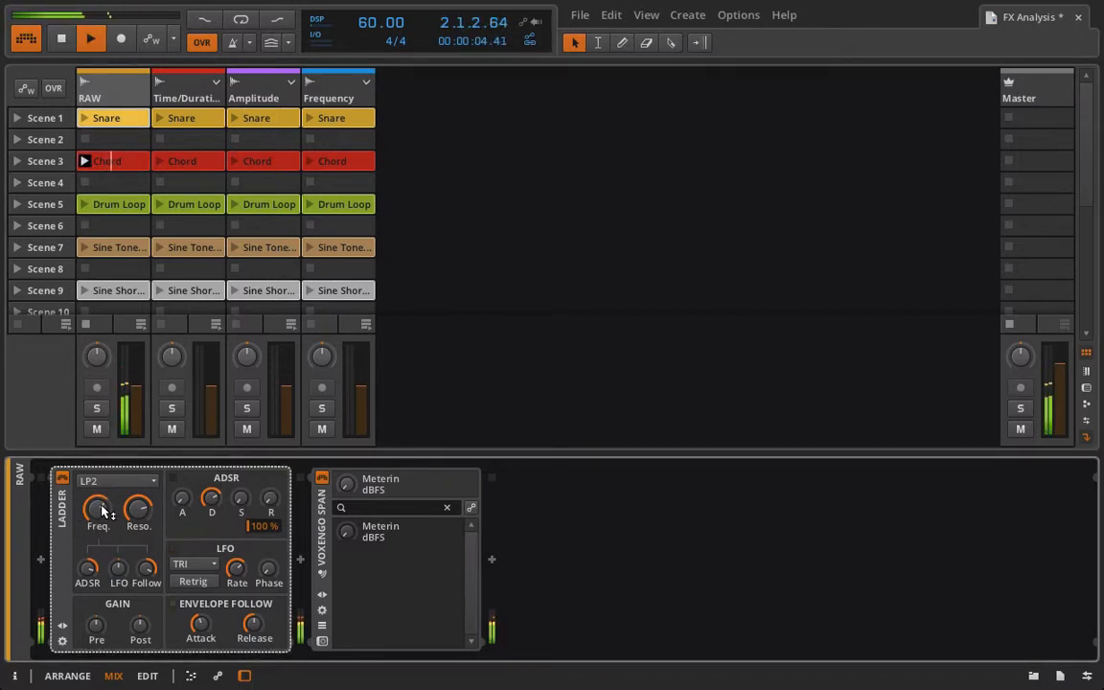
Set the Ladder's filter type to HP2>LP1, sweep Freq. down and adjust Reso. while the Chord clip plays.
left_click(133, 480)
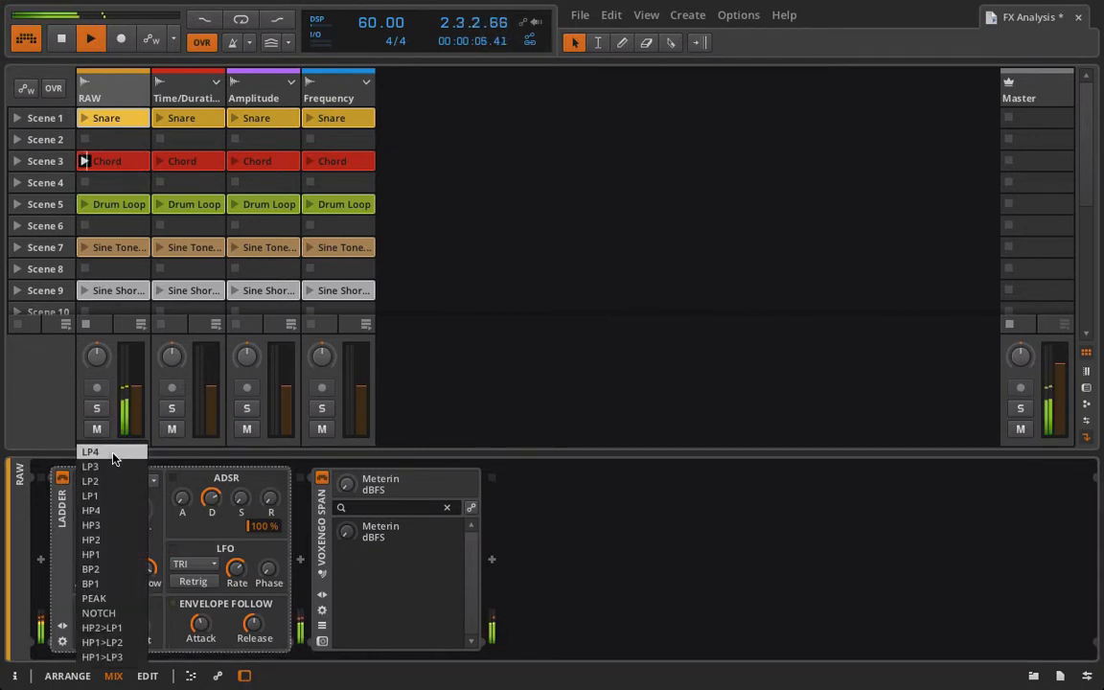
left_click(114, 626)
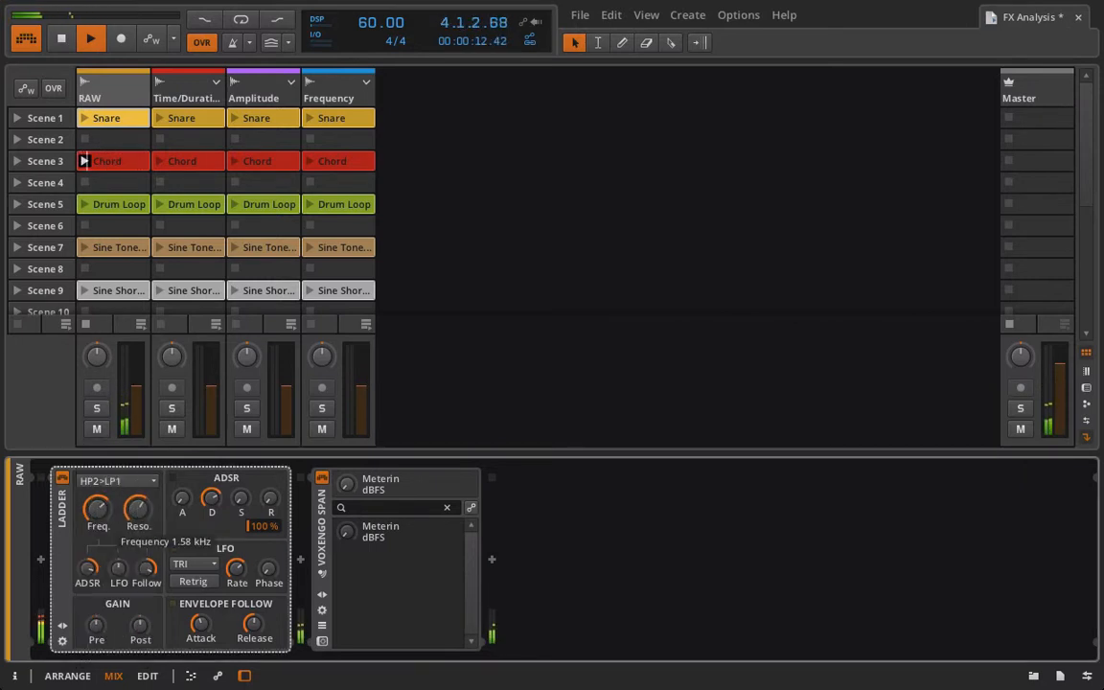
left_click_drag(97, 510, 98, 578)
left_click_drag(139, 509, 139, 511)
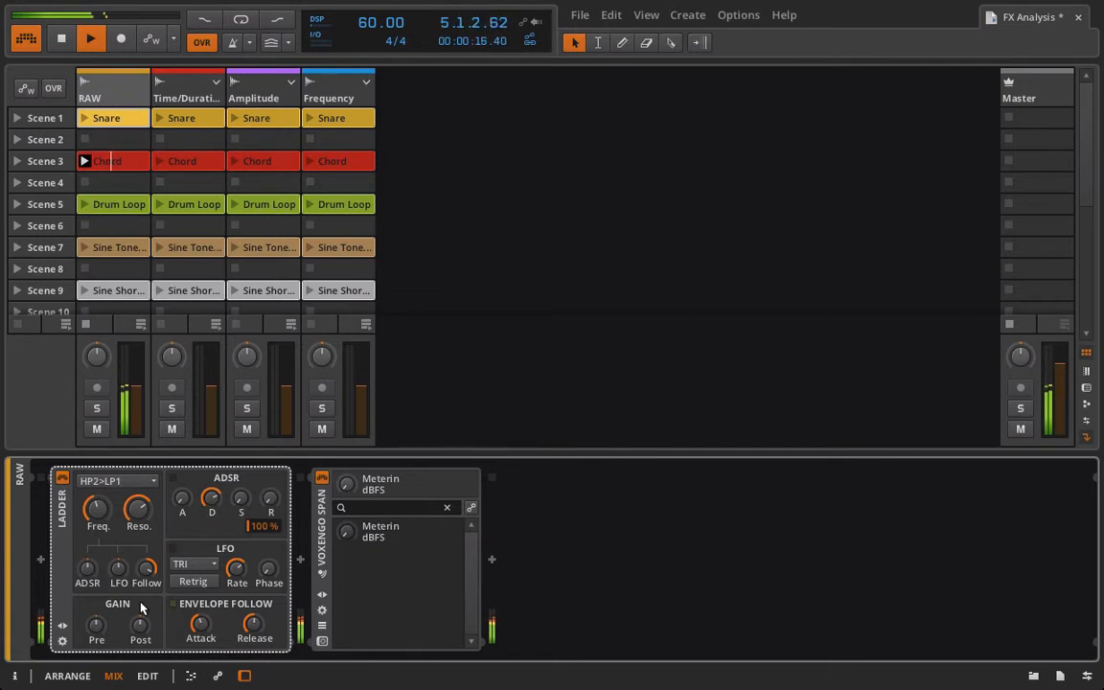
Reset the Ladder's Follow modulation, raise its LFO amount and Post gain, and adjust the LFO Rate.
double_click(148, 567)
left_click_drag(120, 570, 120, 553)
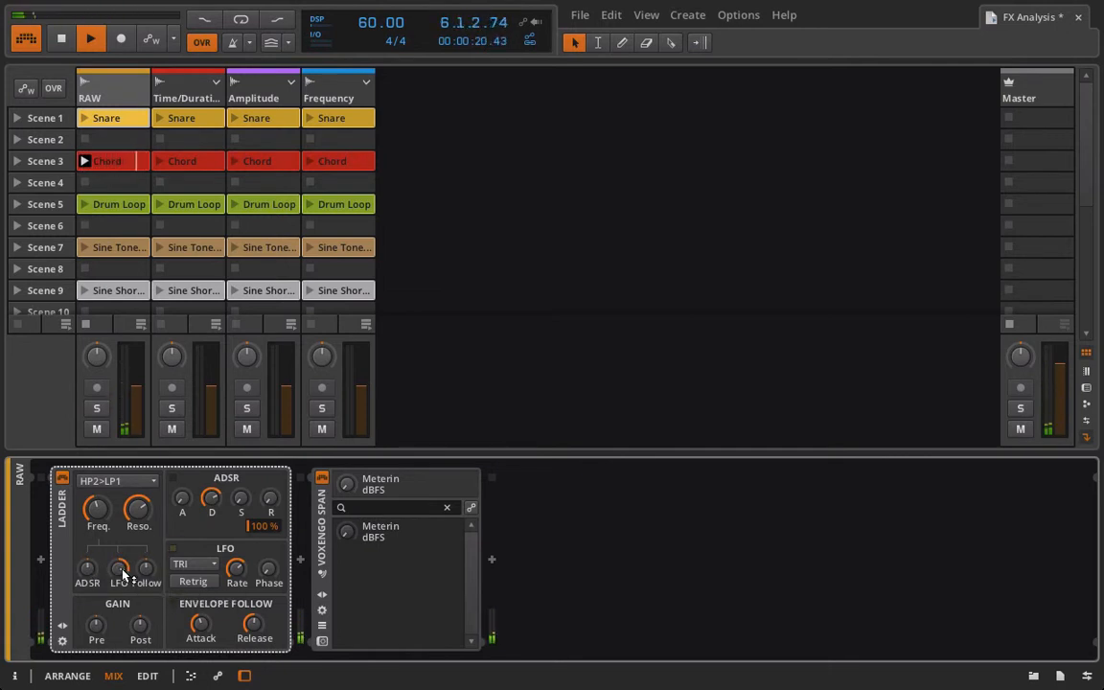
left_click_drag(141, 627, 141, 627)
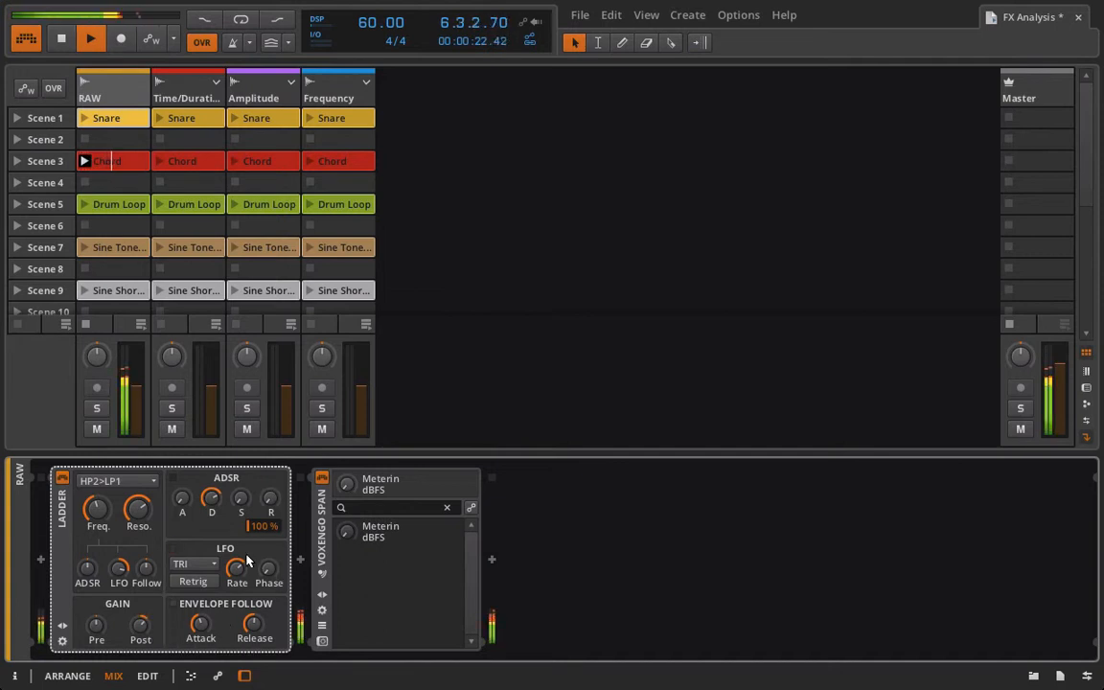
left_click_drag(246, 559, 237, 575)
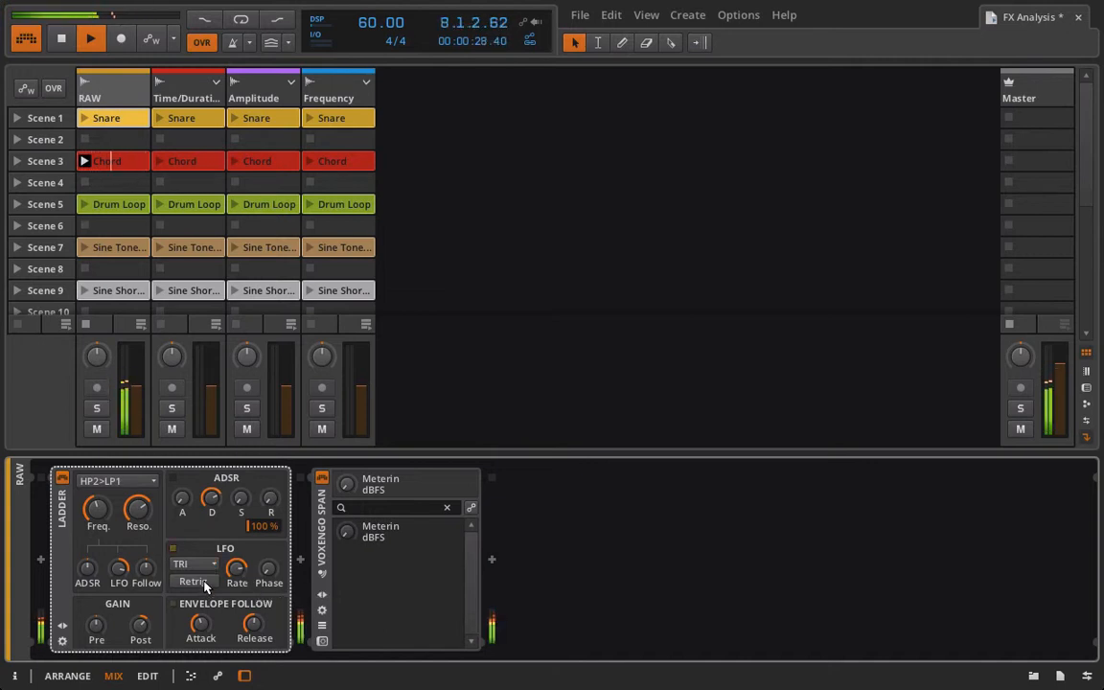
Set the Ladder's LFO shape to RAMP+ with Retrig off, and adjust the LFO Rate, LFO amount and filter Freq.
left_click(193, 564)
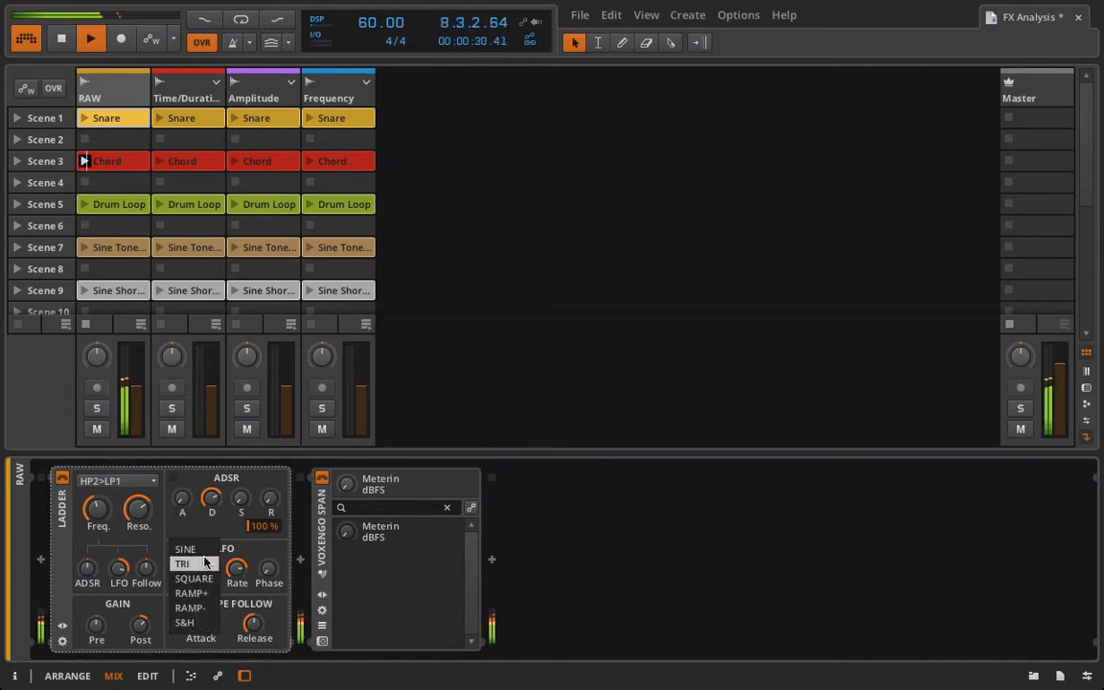
left_click(194, 594)
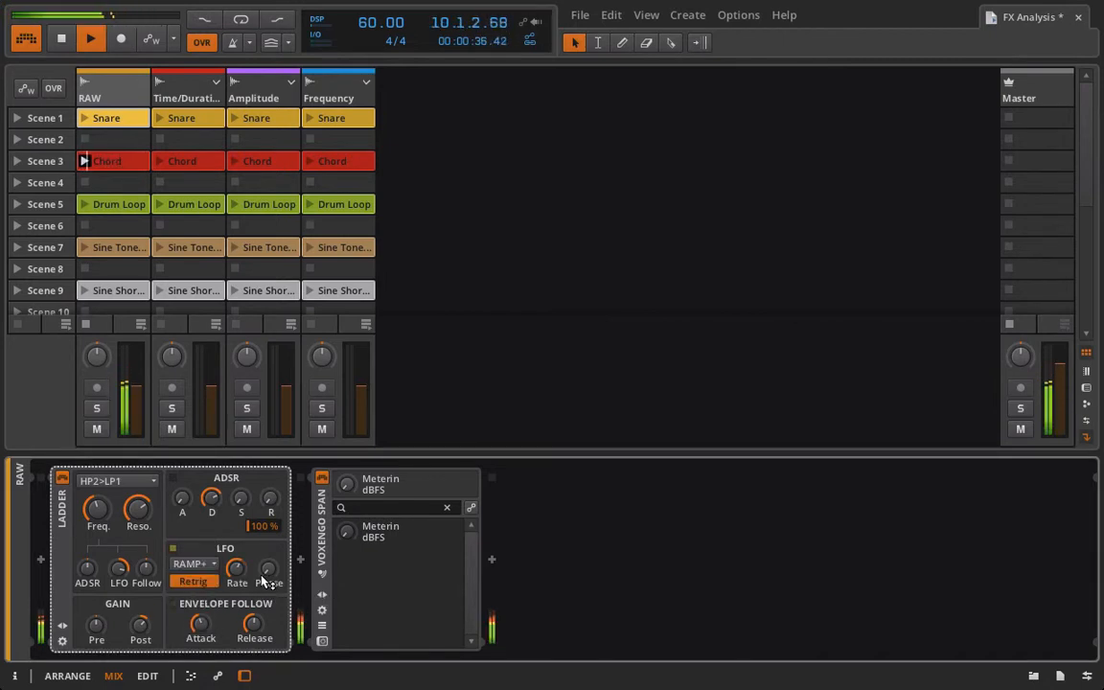
left_click_drag(240, 576, 239, 553)
left_click(209, 583)
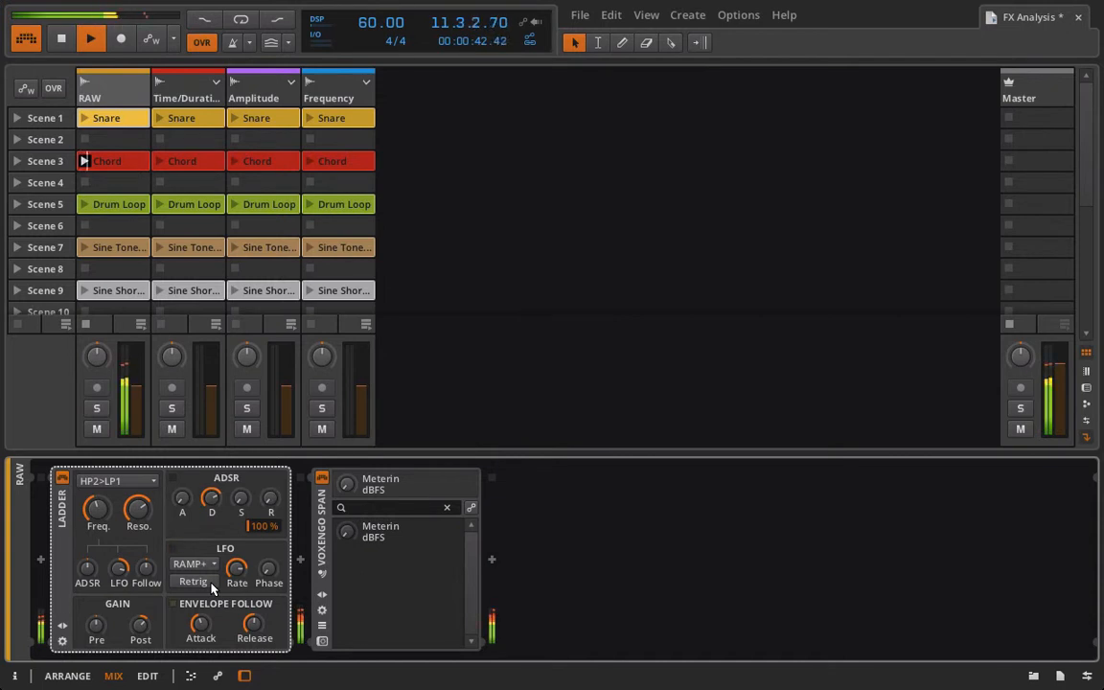
left_click_drag(123, 568, 124, 580)
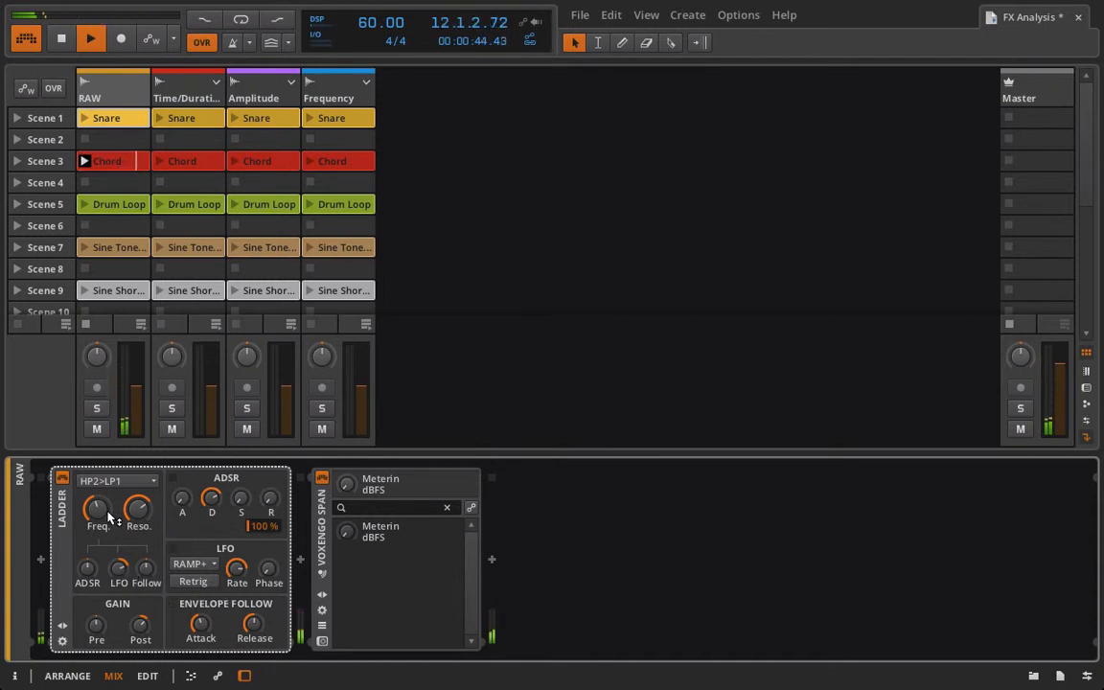
left_click_drag(107, 511, 125, 580)
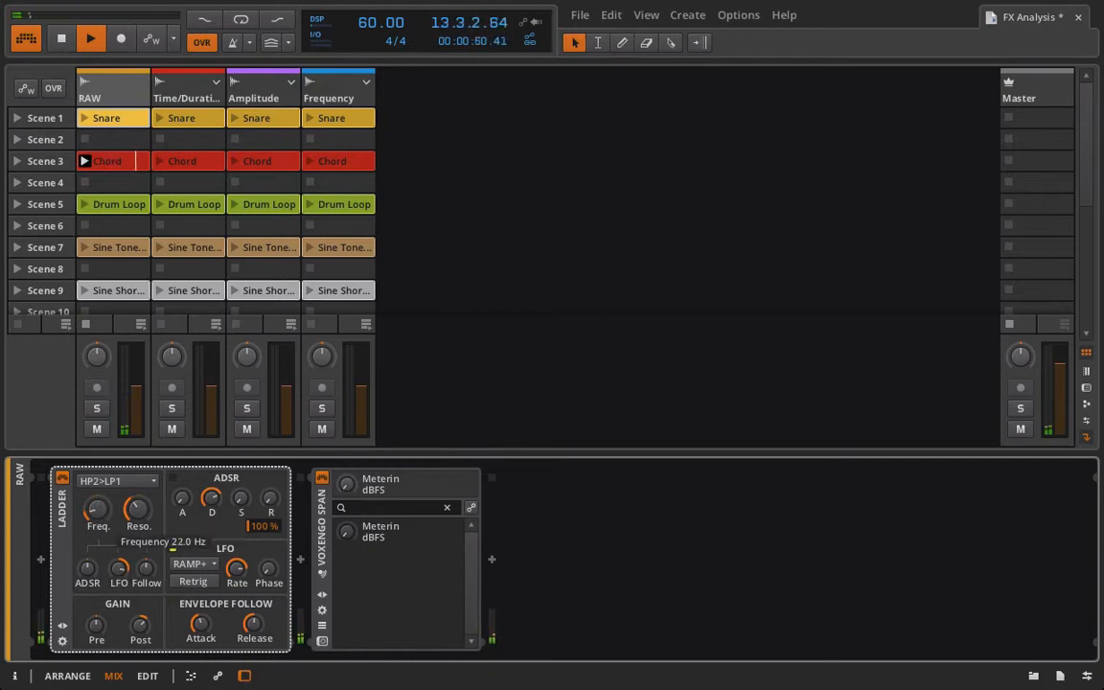
Switch the Ladder's filter type to BP2, readjust Freq. and stop playback.
left_click(110, 481)
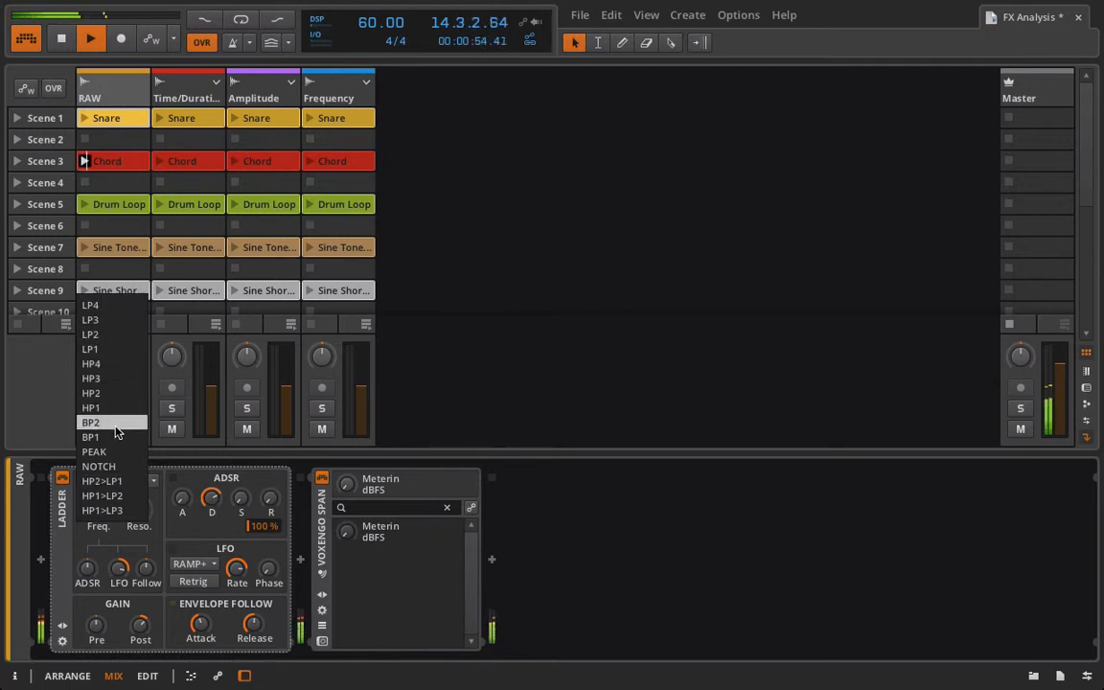
left_click(113, 422)
left_click_drag(93, 509, 96, 546)
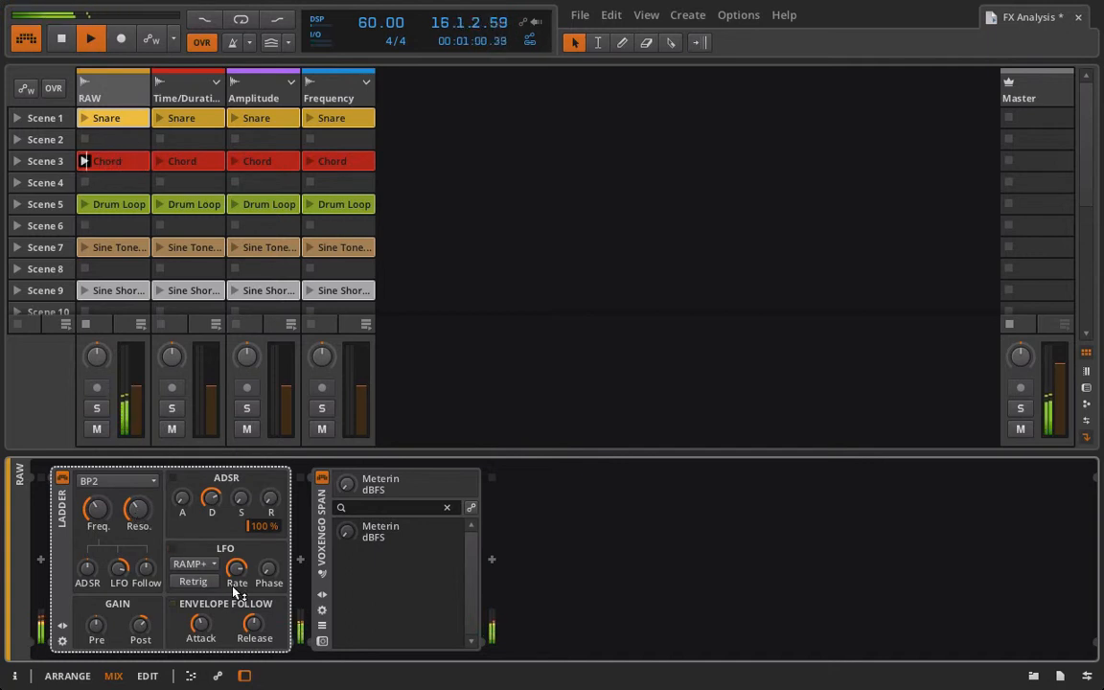
key("space")
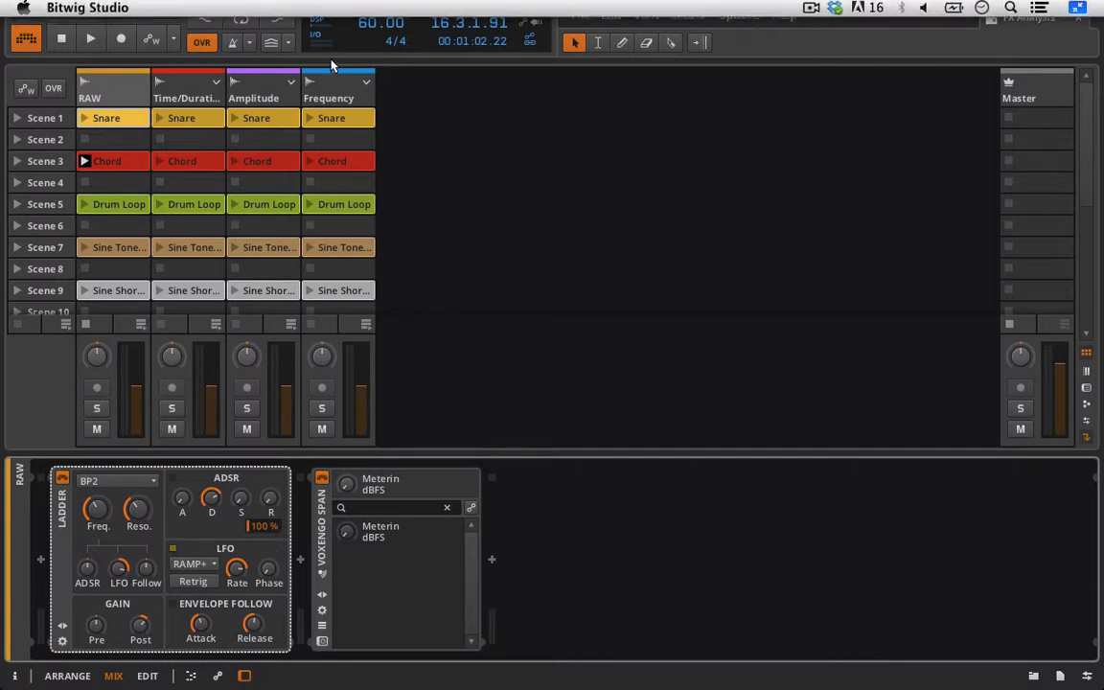
Add Ladder as a new layer in the Frequency track's FX Layer.
left_click(326, 86)
scroll(139, 575, "down", 5)
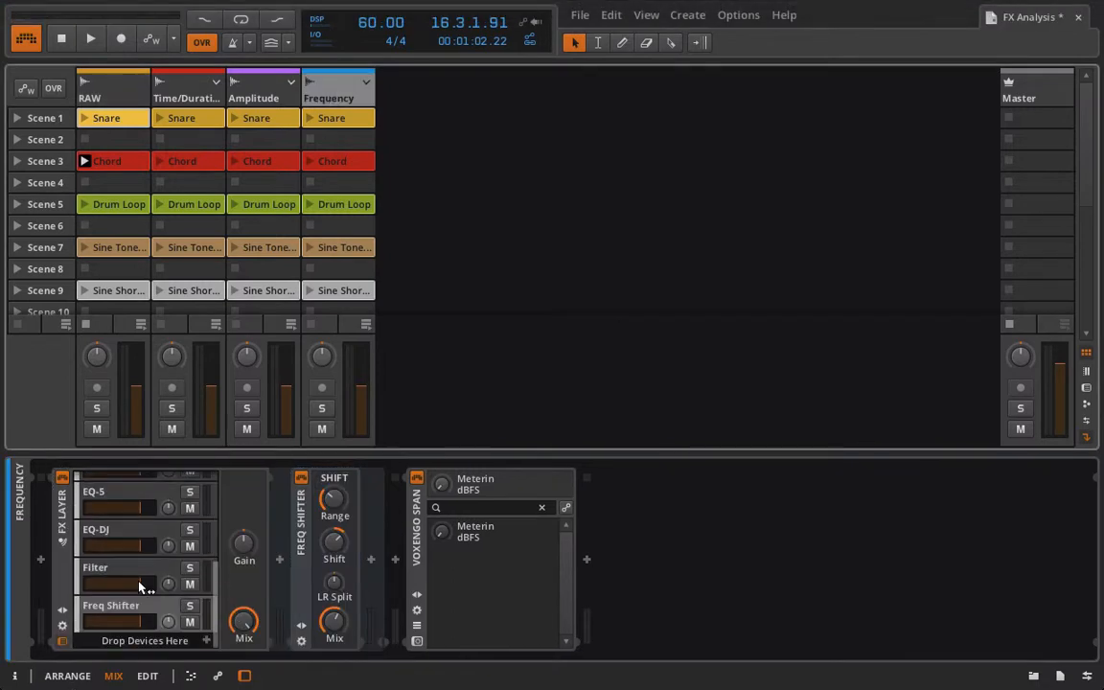
left_click(206, 640)
left_click(393, 562)
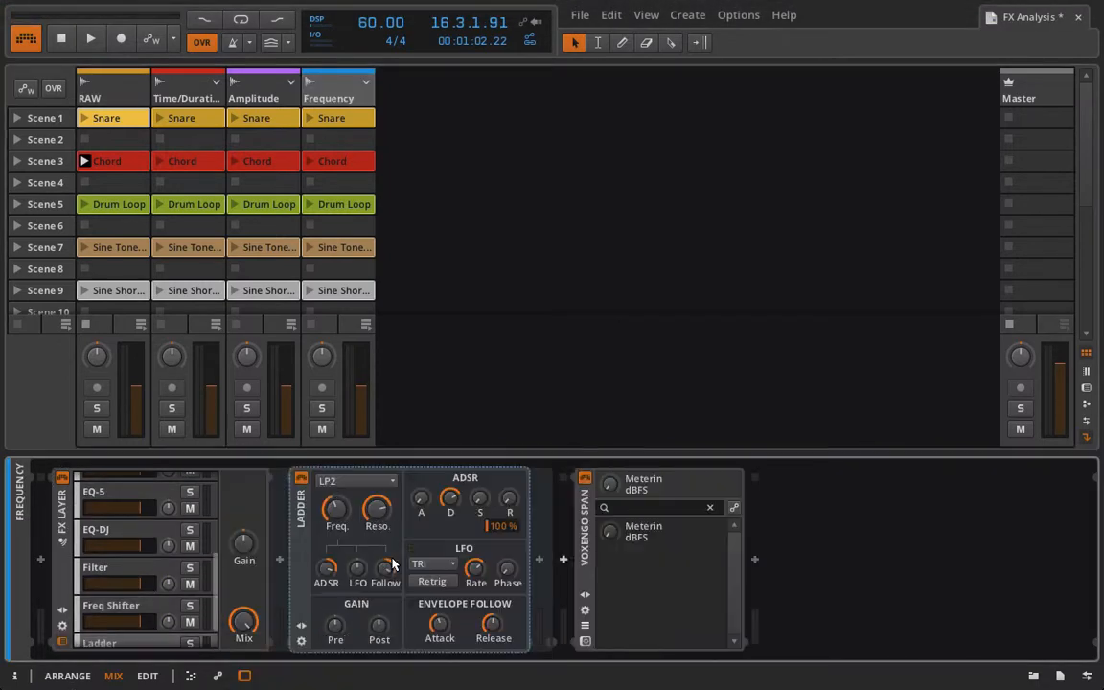
Replace the Ladder on the RAW track with Peak Limiter before Voxengo SPAN.
left_click(103, 92)
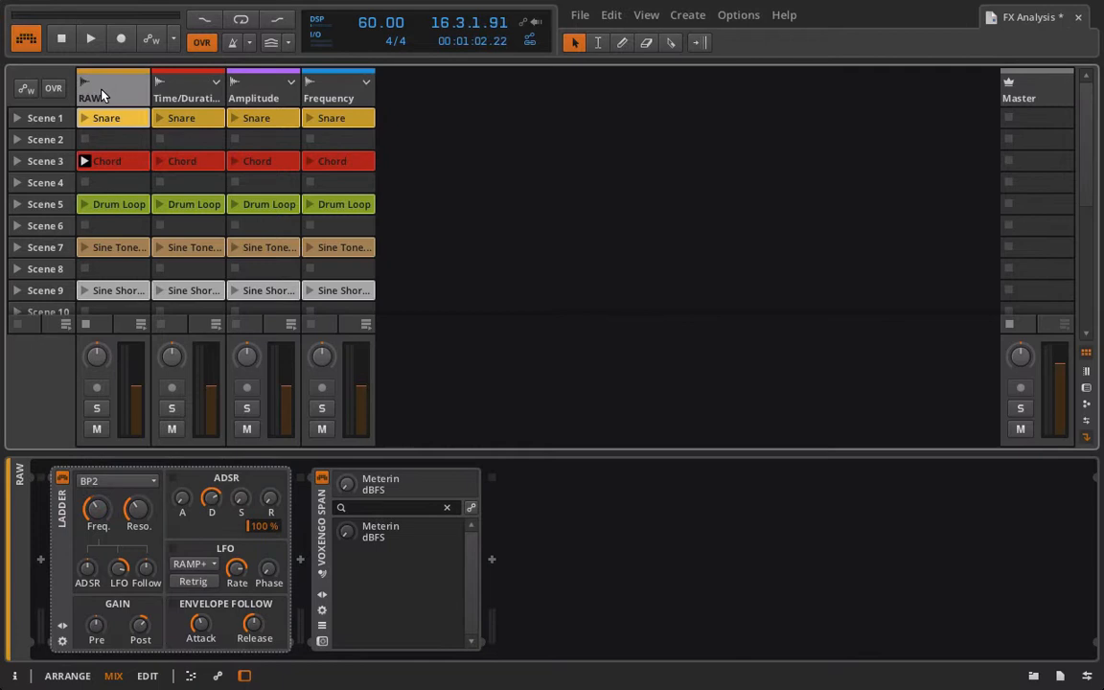
key("Delete")
left_click(37, 562)
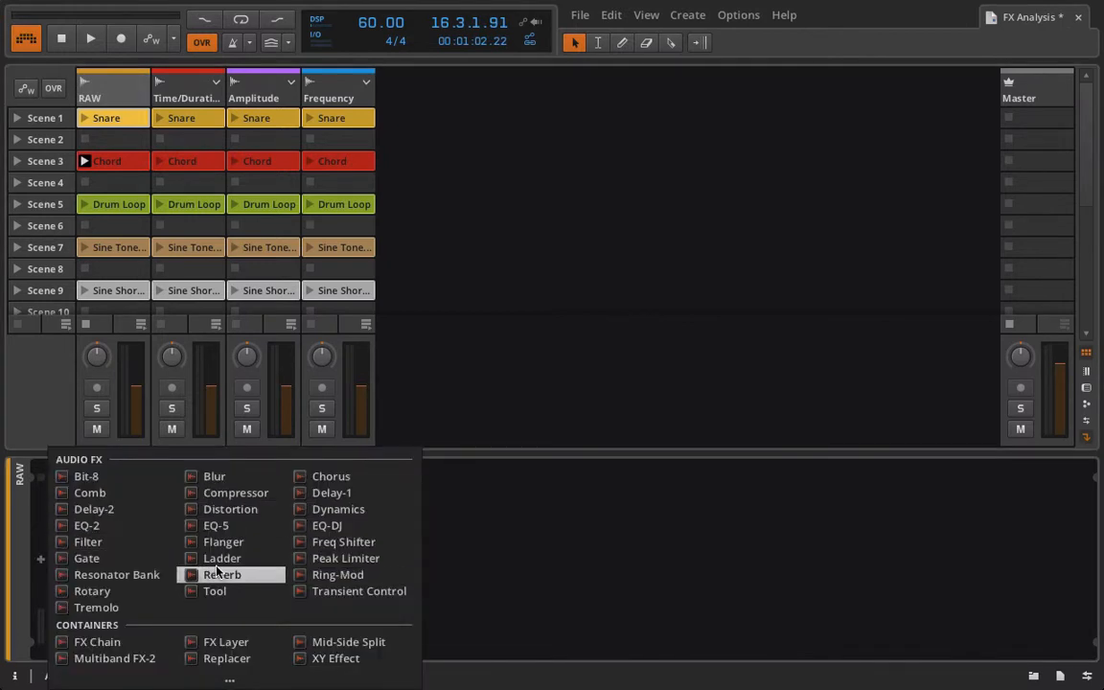
left_click(321, 558)
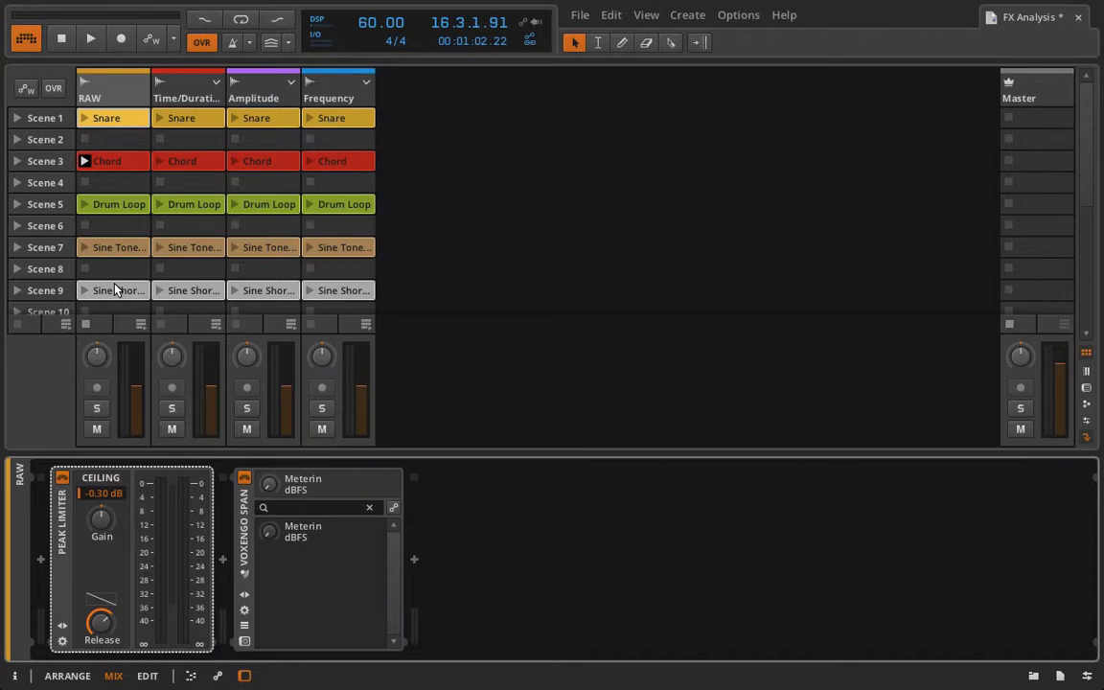
Play the Drum Loop clip on the RAW track and raise the Peak Limiter's Gain.
left_click(89, 205)
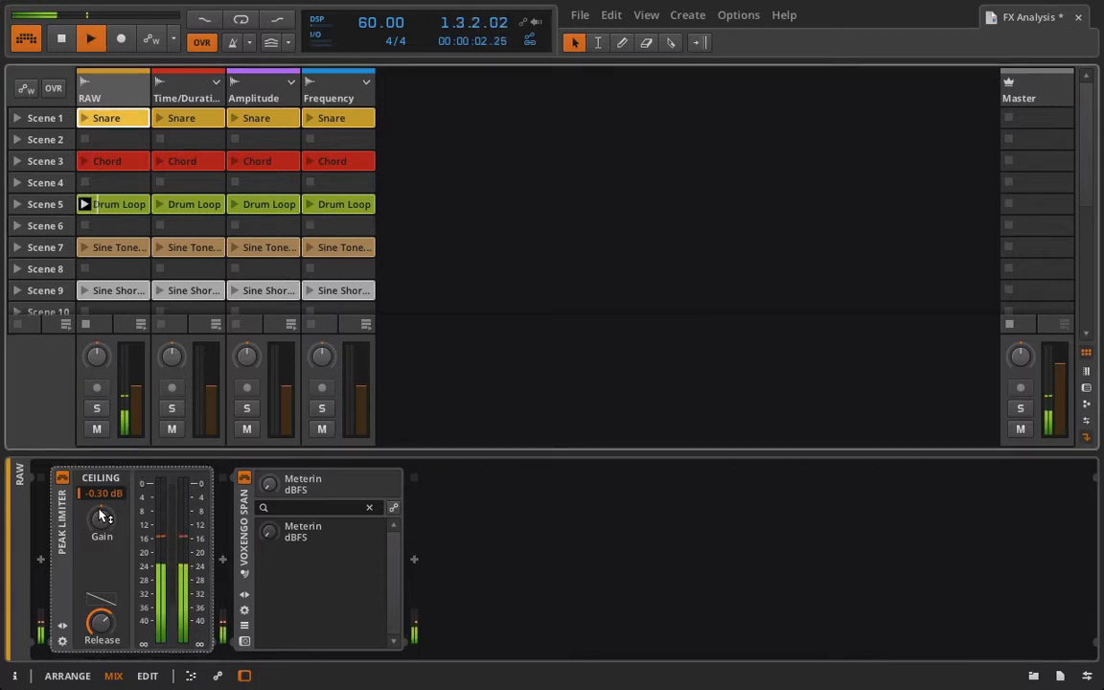
left_click_drag(186, 540, 187, 475)
left_click_drag(100, 544, 100, 531)
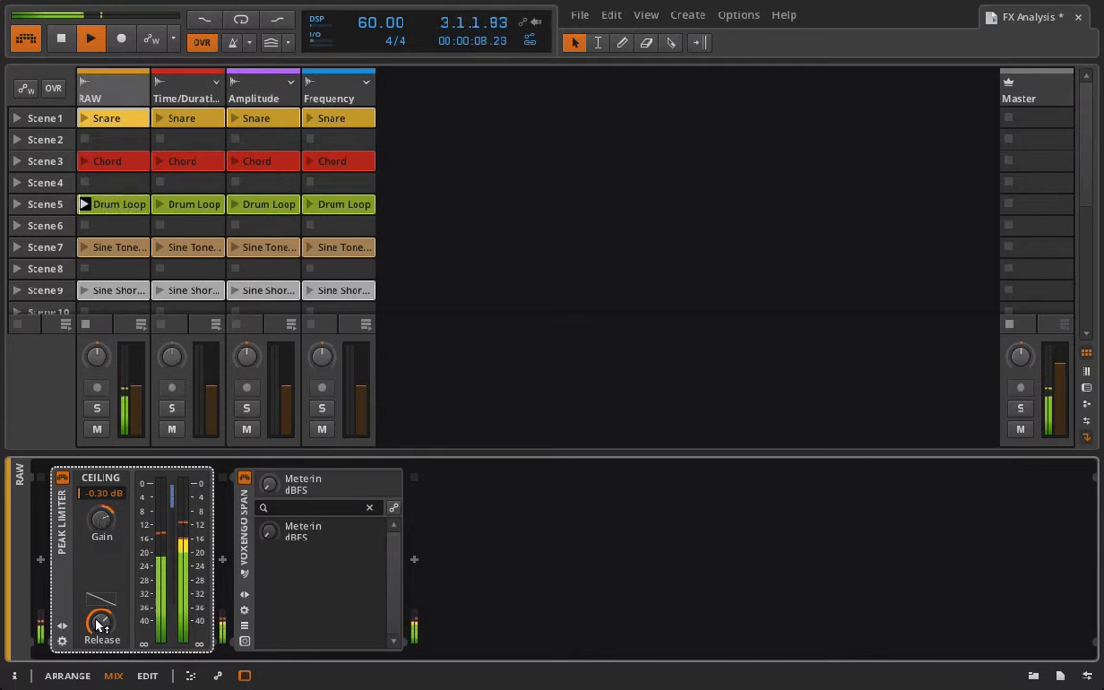
Bend the Peak Limiter's release curve downward, shorten its Release and raise the Gain further.
left_click_drag(101, 599, 112, 631)
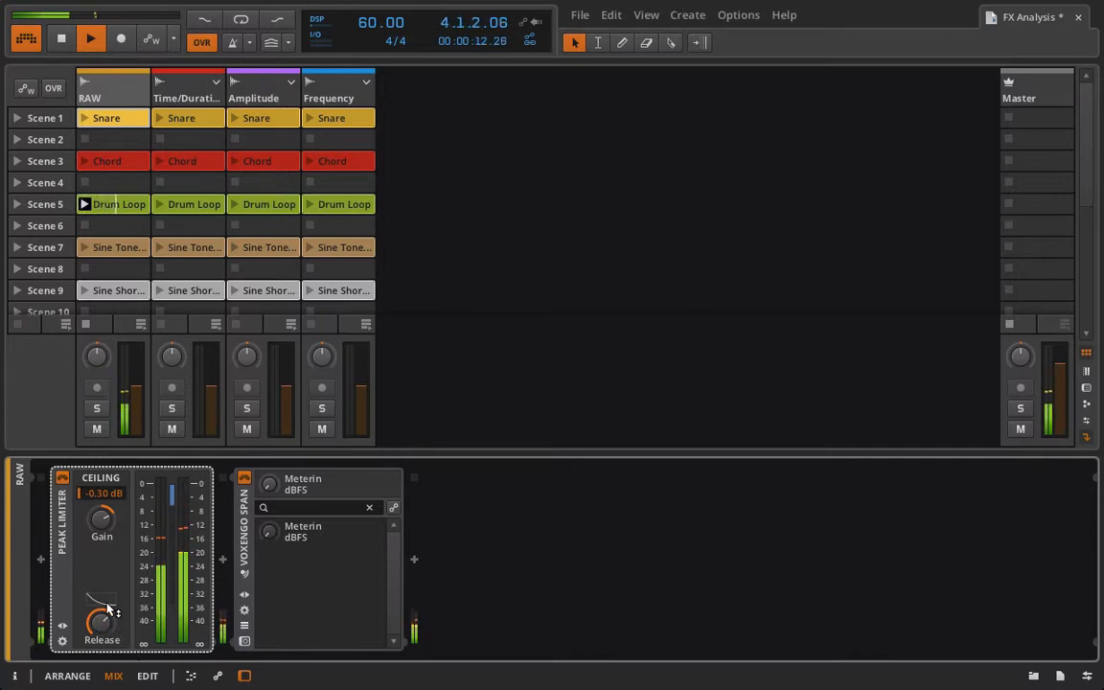
left_click_drag(103, 521, 100, 518)
left_click_drag(101, 633, 101, 605)
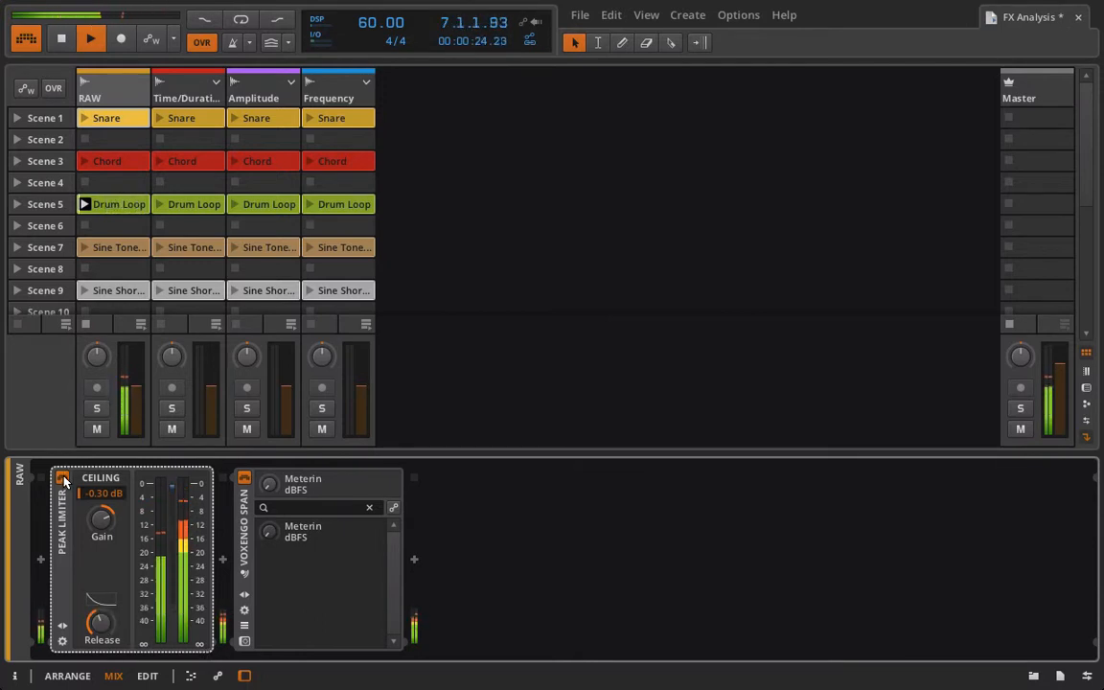
left_click_drag(97, 619, 98, 607)
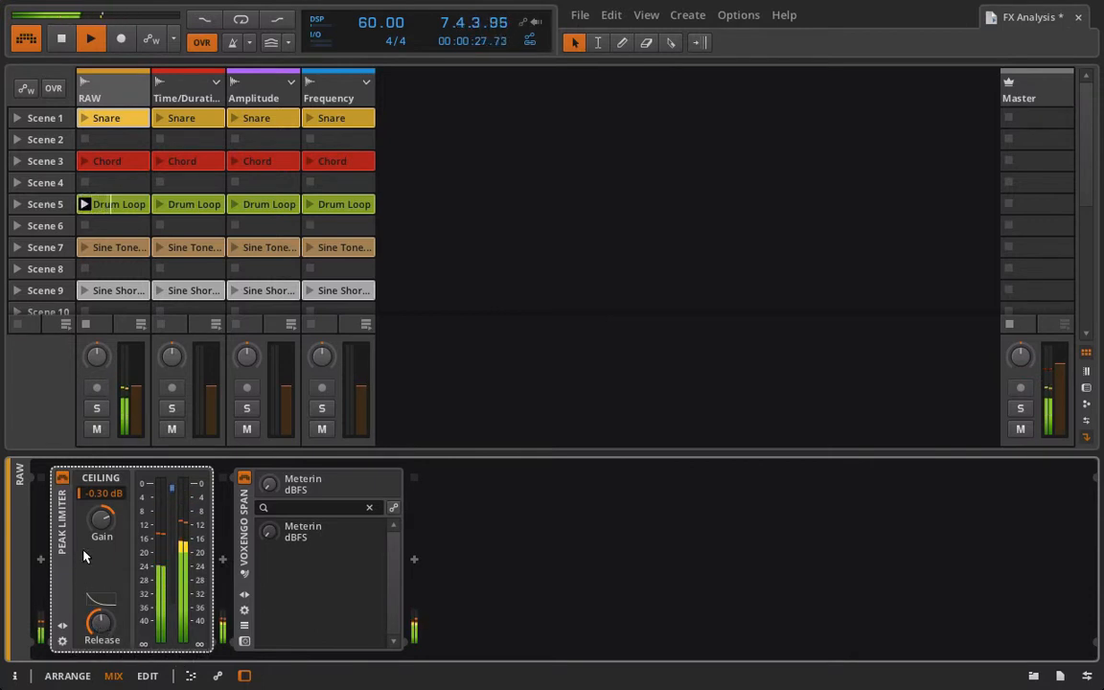
Compare the Drum Loop with the Peak Limiter bypassed and enabled, readjust its release settings and stop playback.
left_click(62, 480)
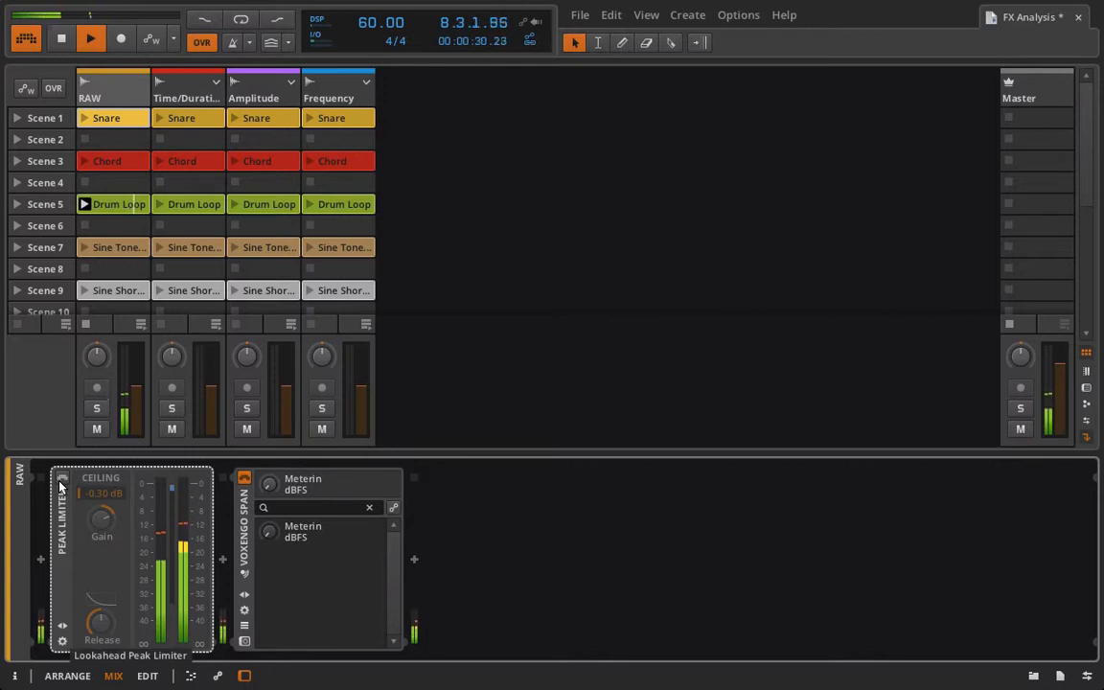
left_click(60, 486)
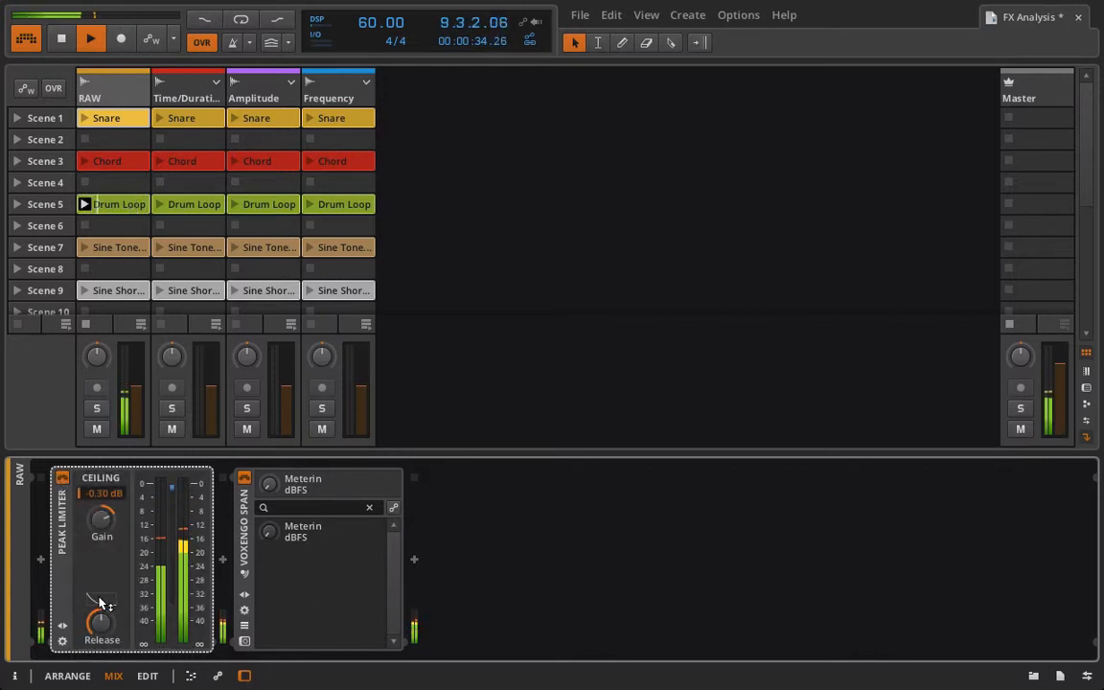
left_click_drag(99, 603, 92, 631)
key("space")
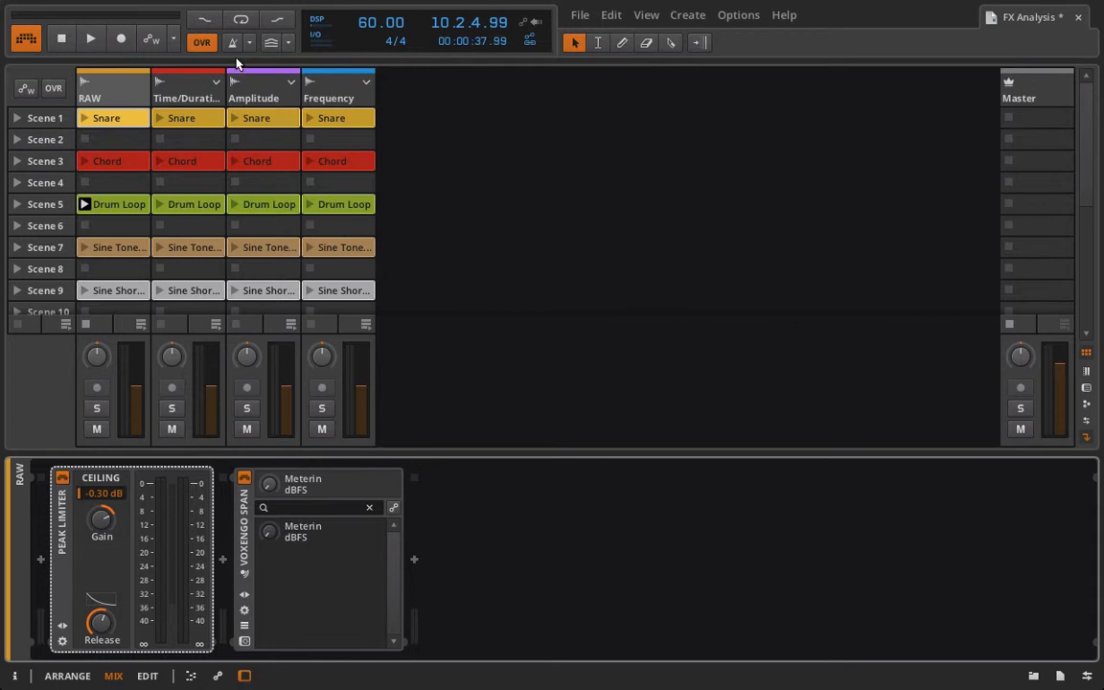
Add Peak Limiter as a new layer in the Amplitude track's FX Layer.
left_click(257, 89)
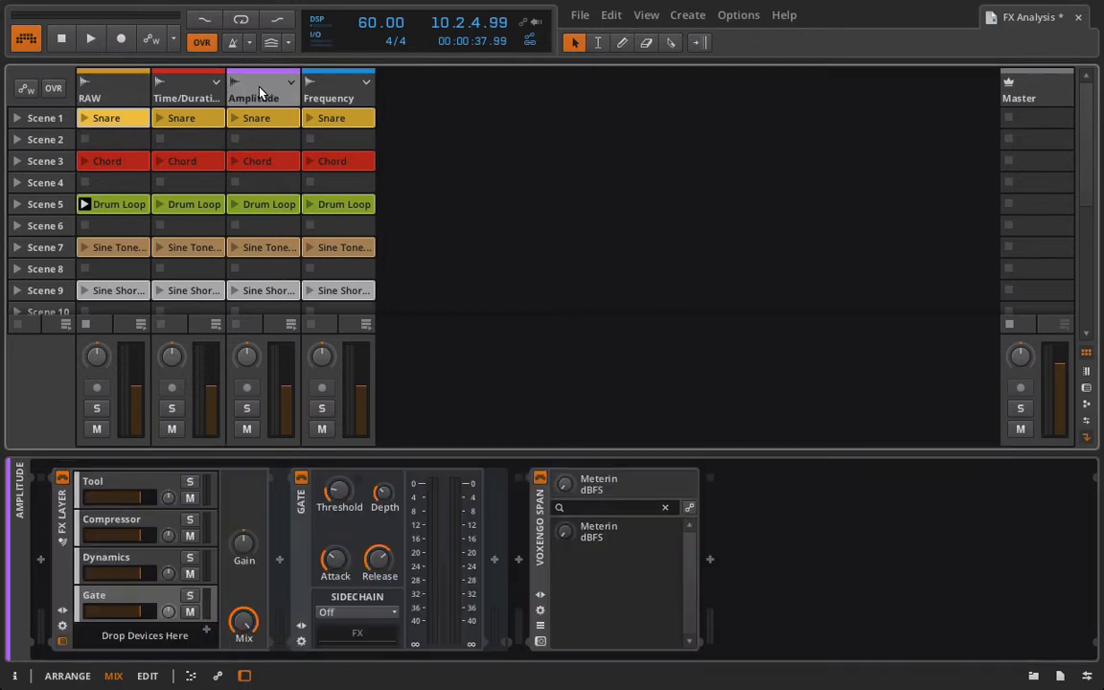
left_click(206, 630)
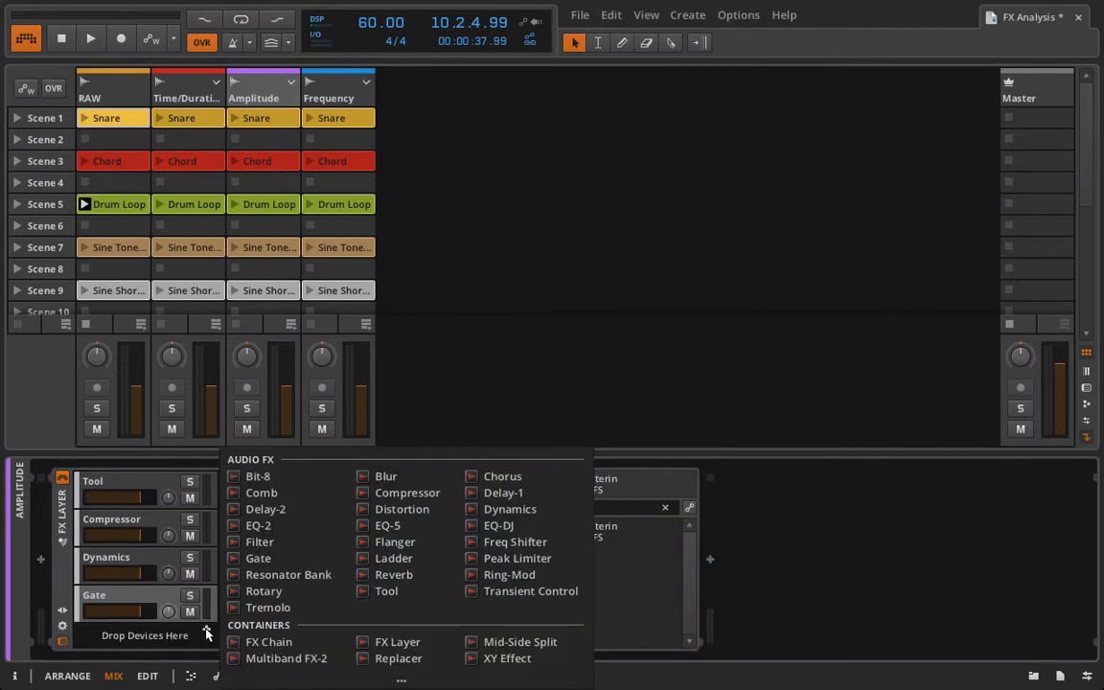
left_click(544, 569)
Replace the Peak Limiter on the RAW track with Resonator Bank before Voxengo SPAN.
left_click(123, 90)
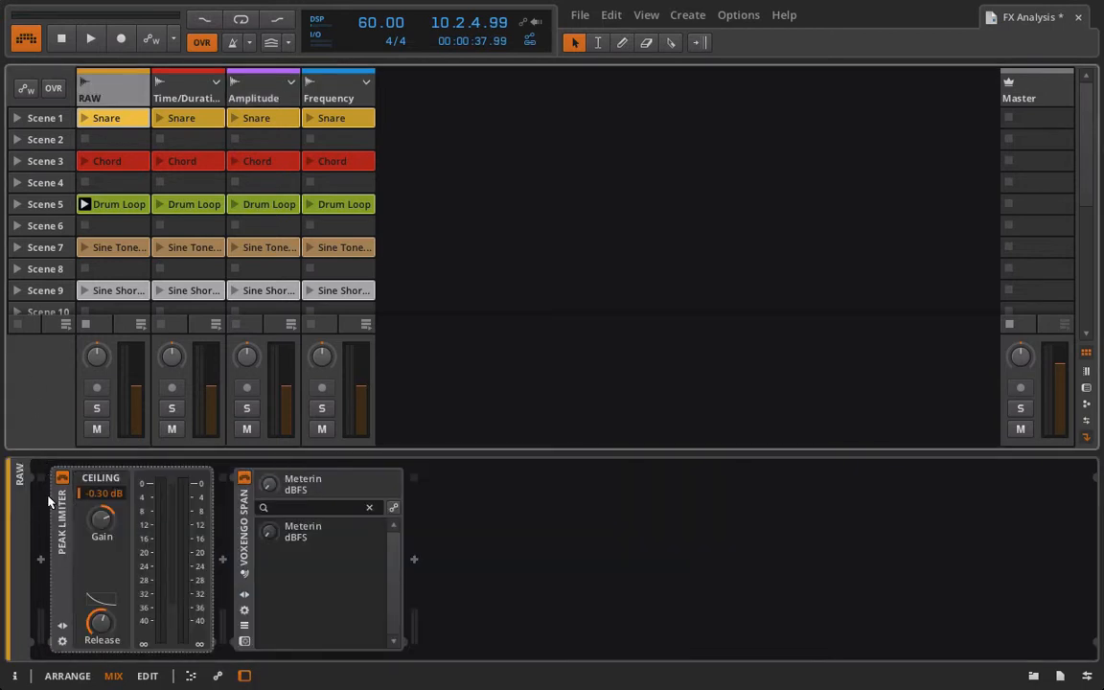
left_click(65, 534)
key("Delete")
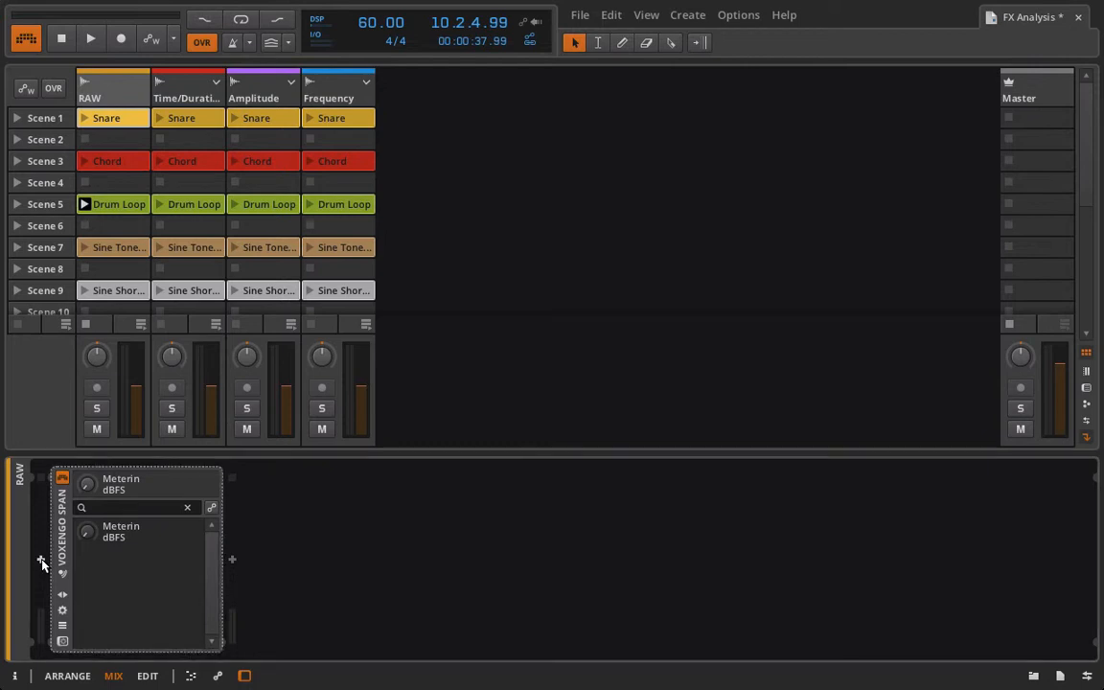
left_click(40, 561)
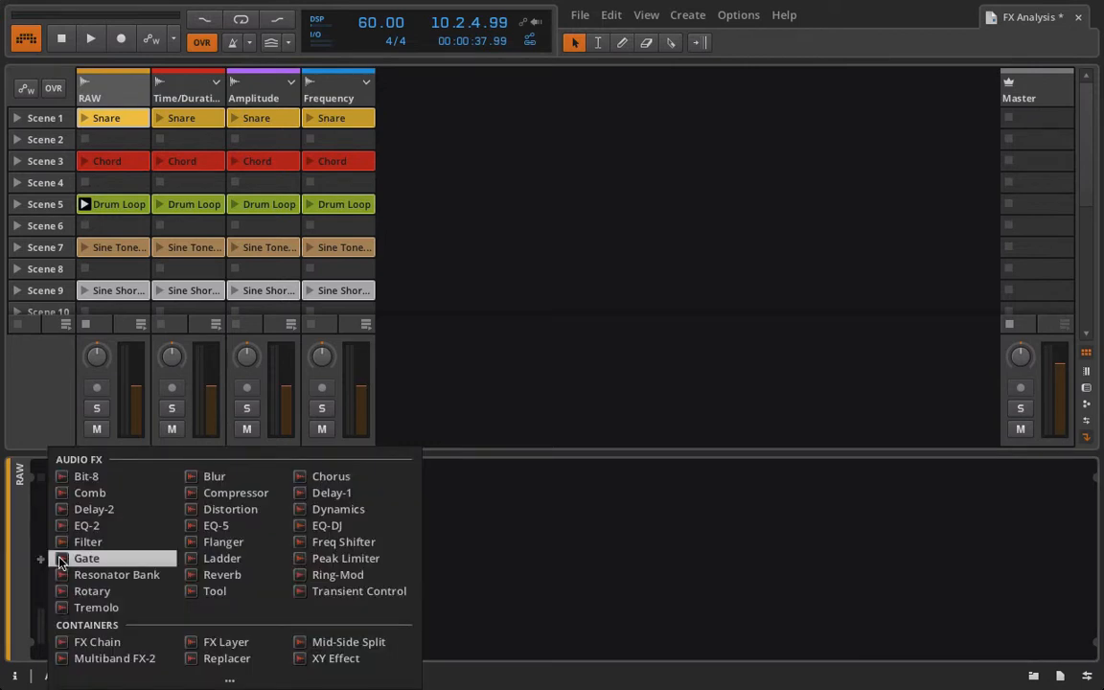
double_click(127, 575)
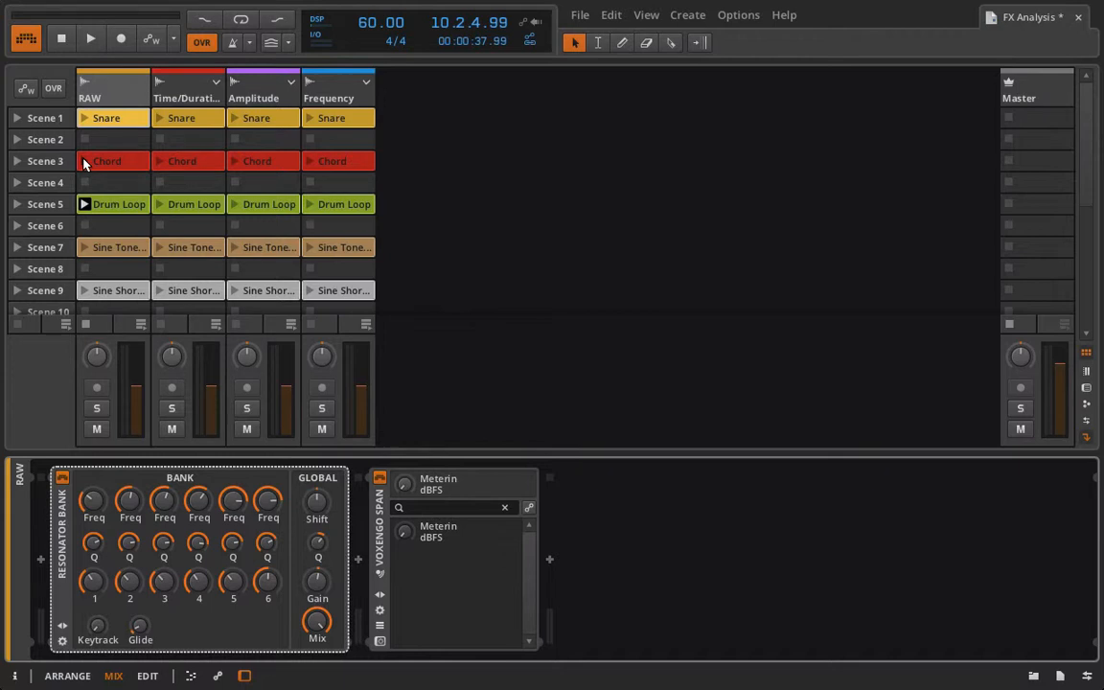
Play the Chord clip on the RAW track, compare Resonator Bank bypassed and enabled, and lower its Gain.
left_click(84, 163)
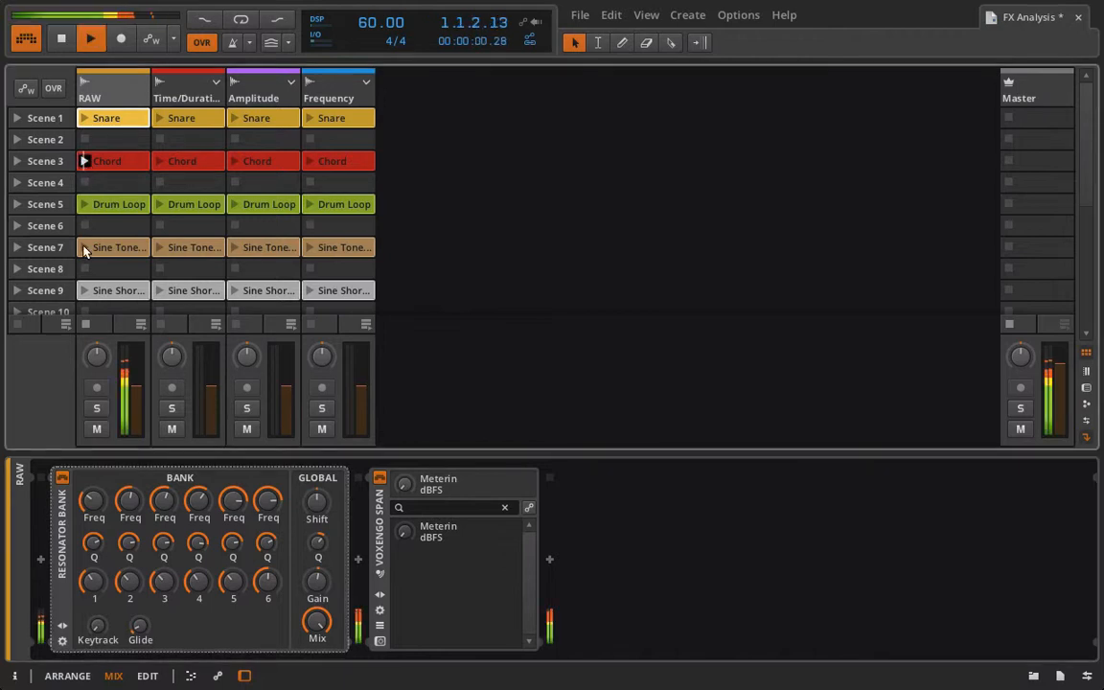
left_click(62, 477)
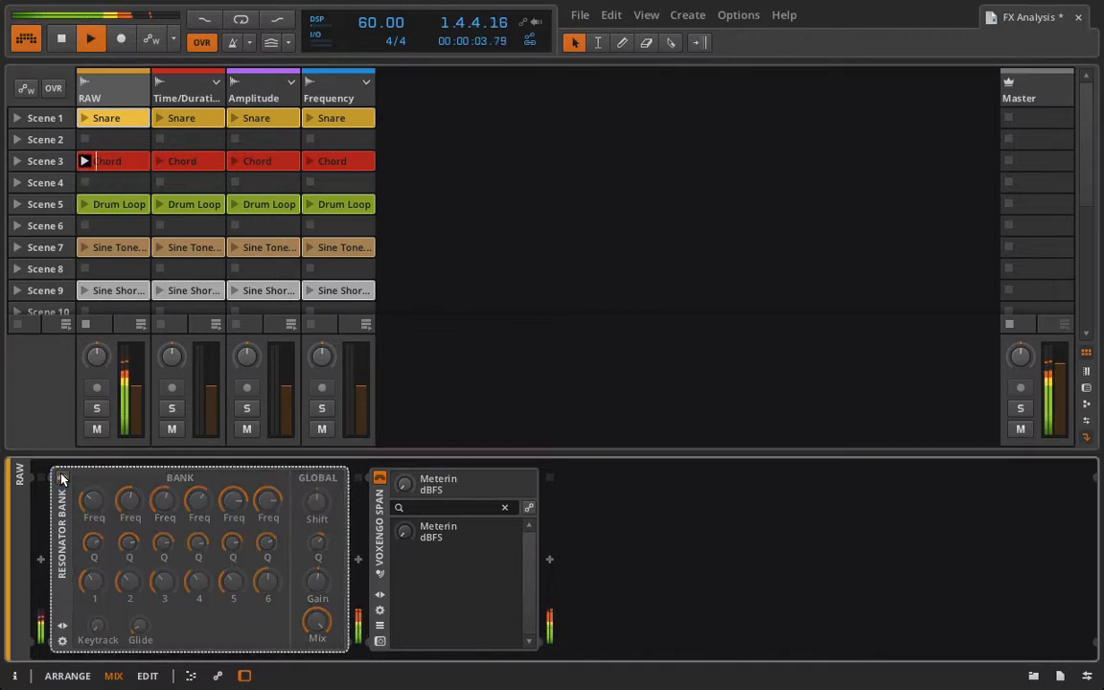
left_click(62, 478)
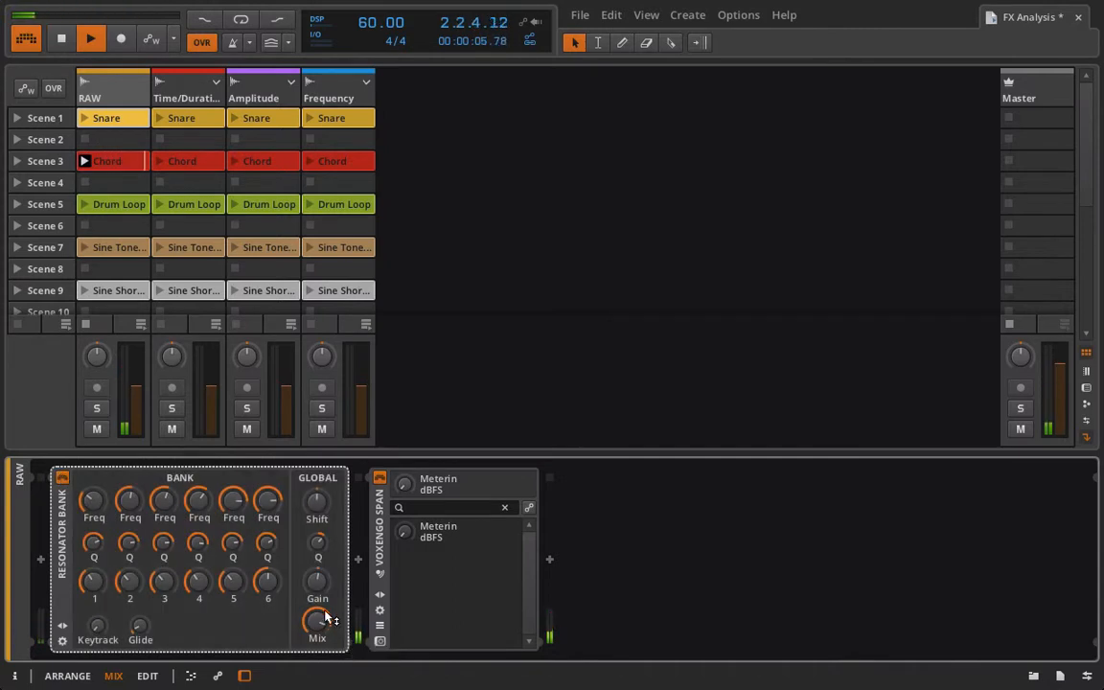
left_click_drag(318, 588, 319, 615)
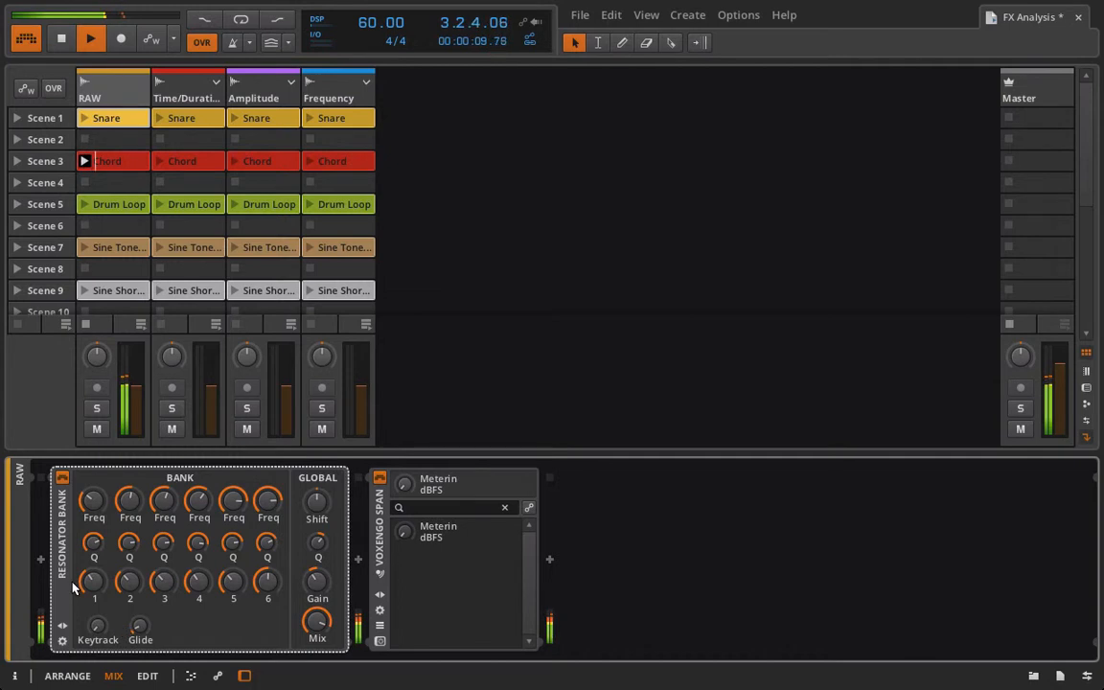
Audition Resonator Bank's Lo and Hi G-s preset on the playing chord and switch to the Macro Major preset.
left_click(63, 626)
left_click(105, 482)
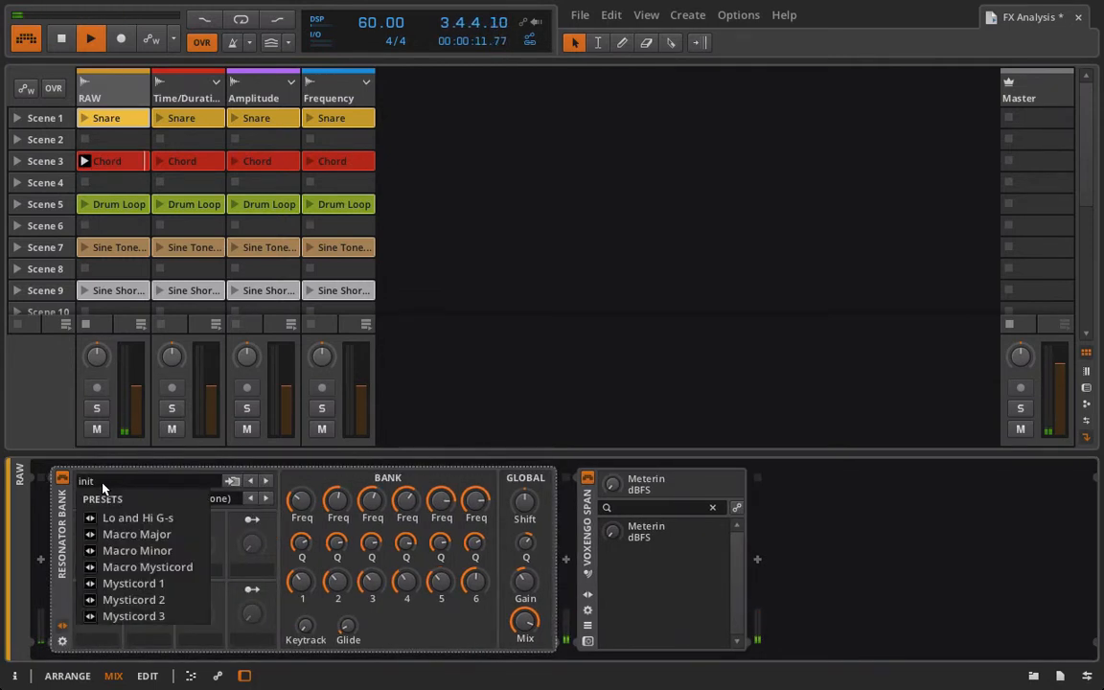
left_click(146, 518)
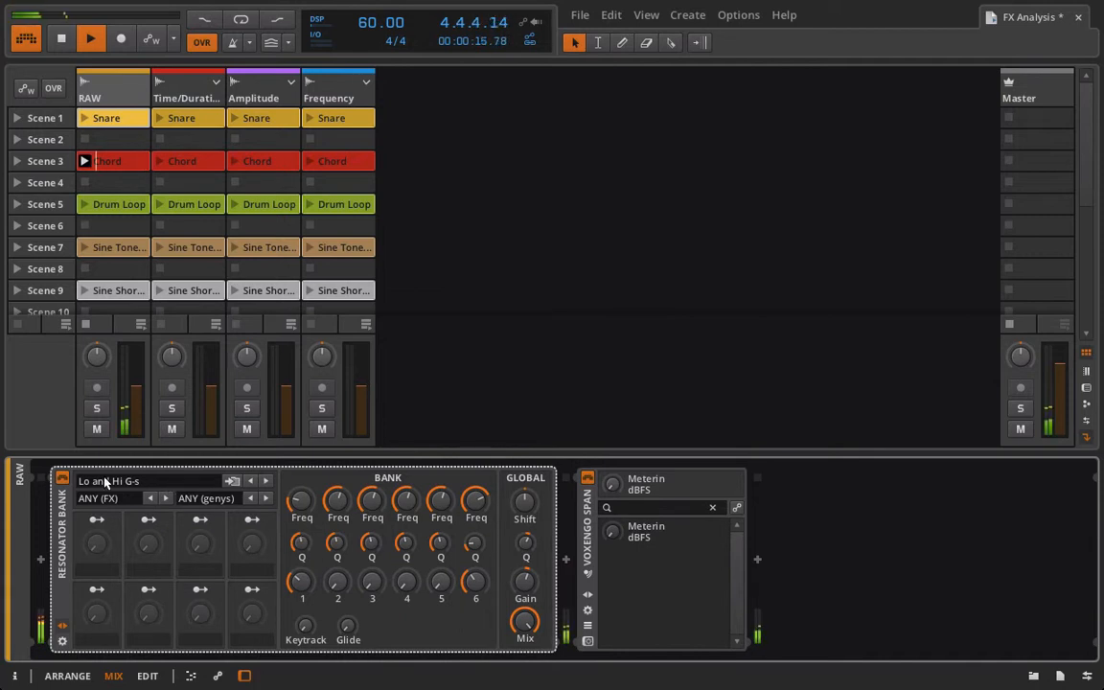
left_click(104, 481)
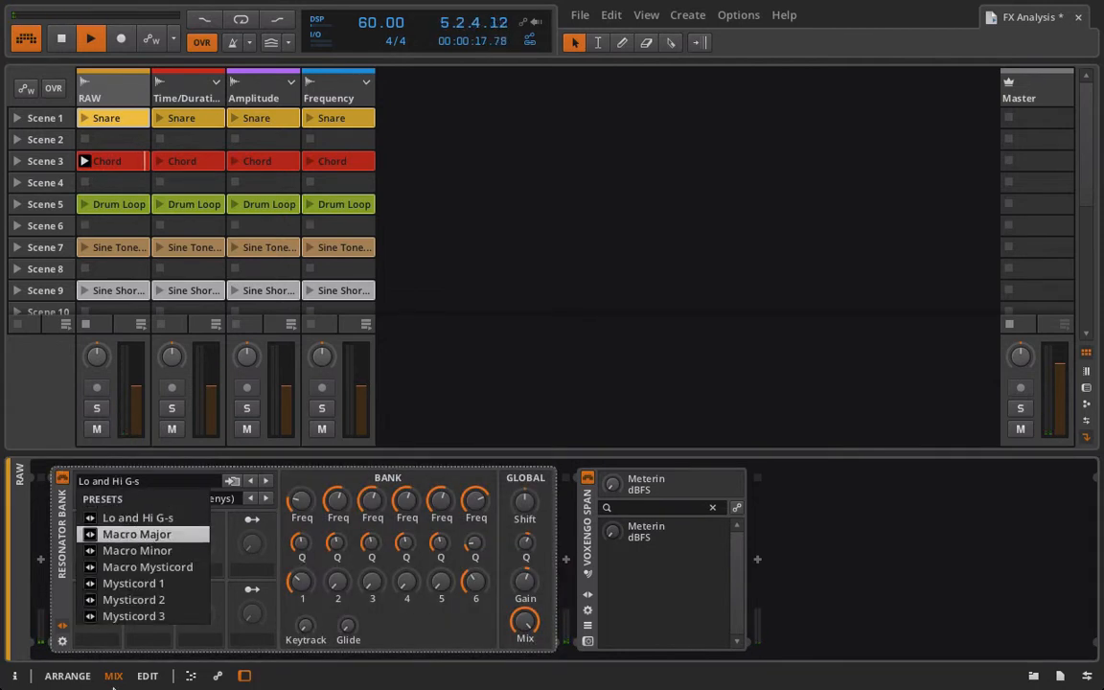
left_click(113, 688)
left_click(97, 482)
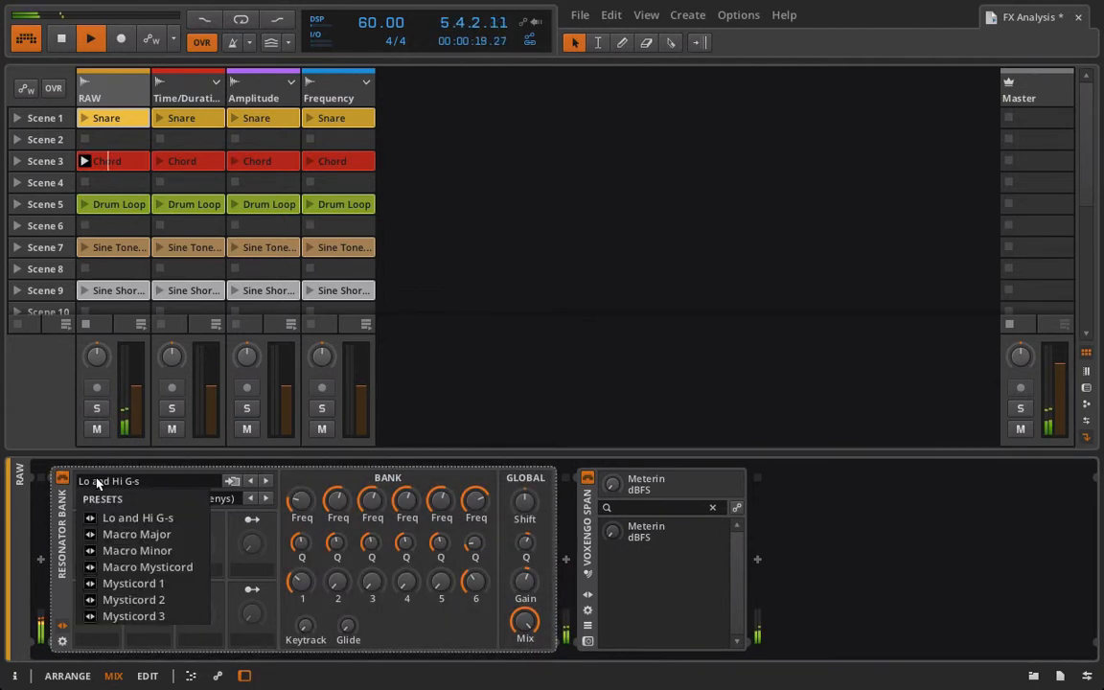
left_click(102, 536)
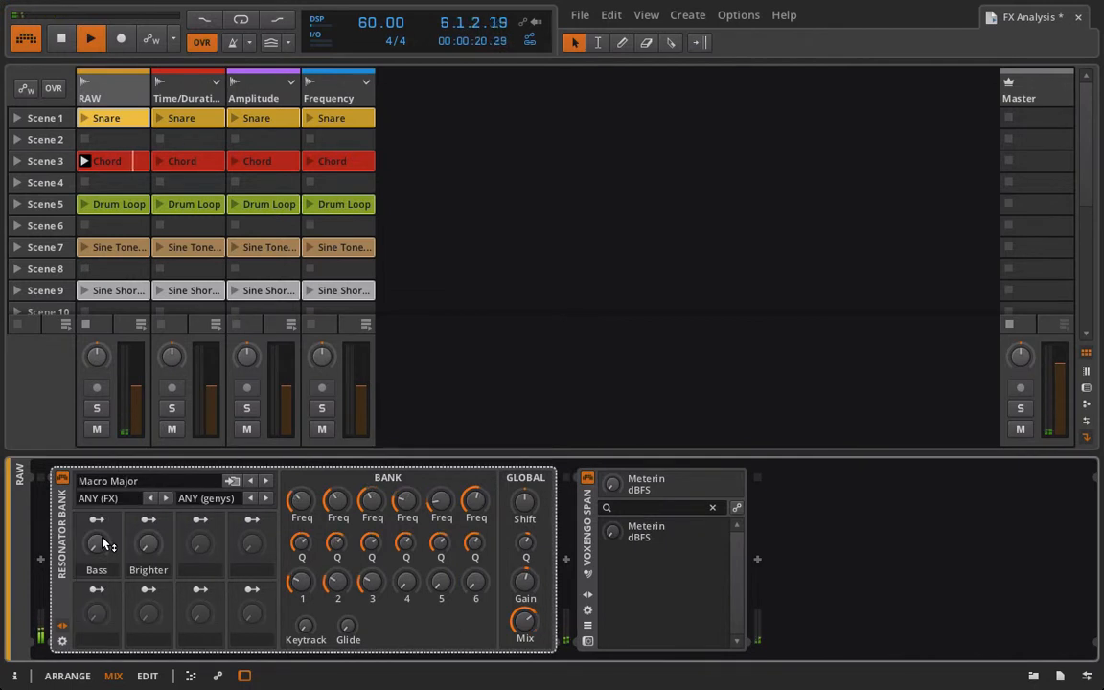
Advance Resonator Bank through the Macro Minor and Macro Mysticord presets to Mysticord 1.
left_click(270, 482)
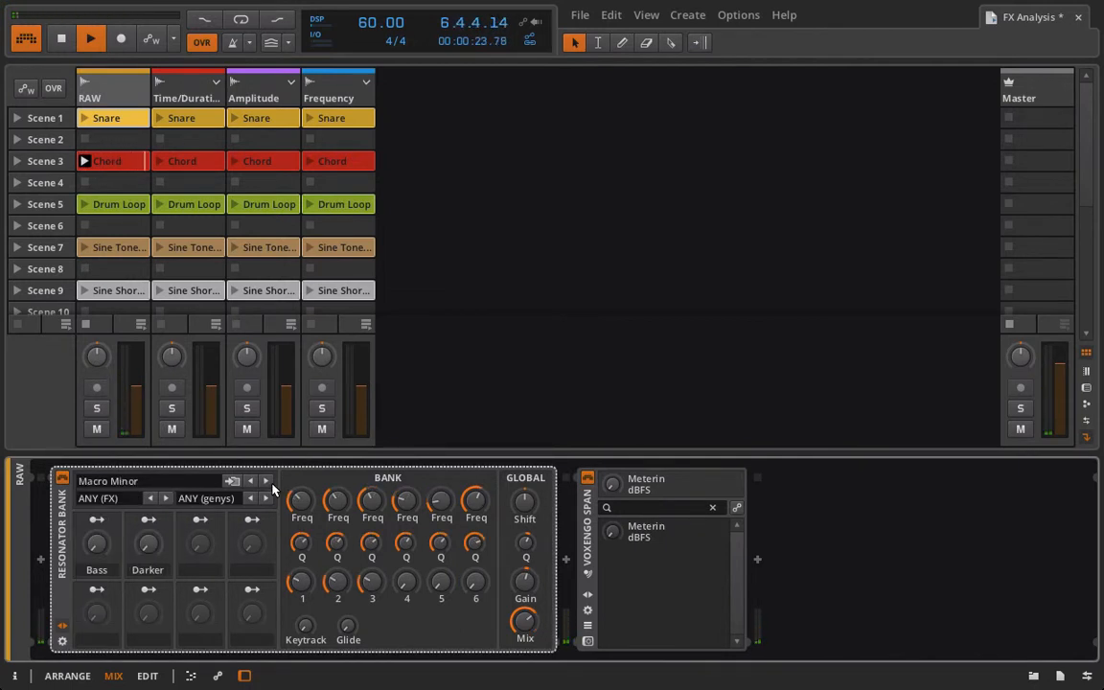
left_click(266, 482)
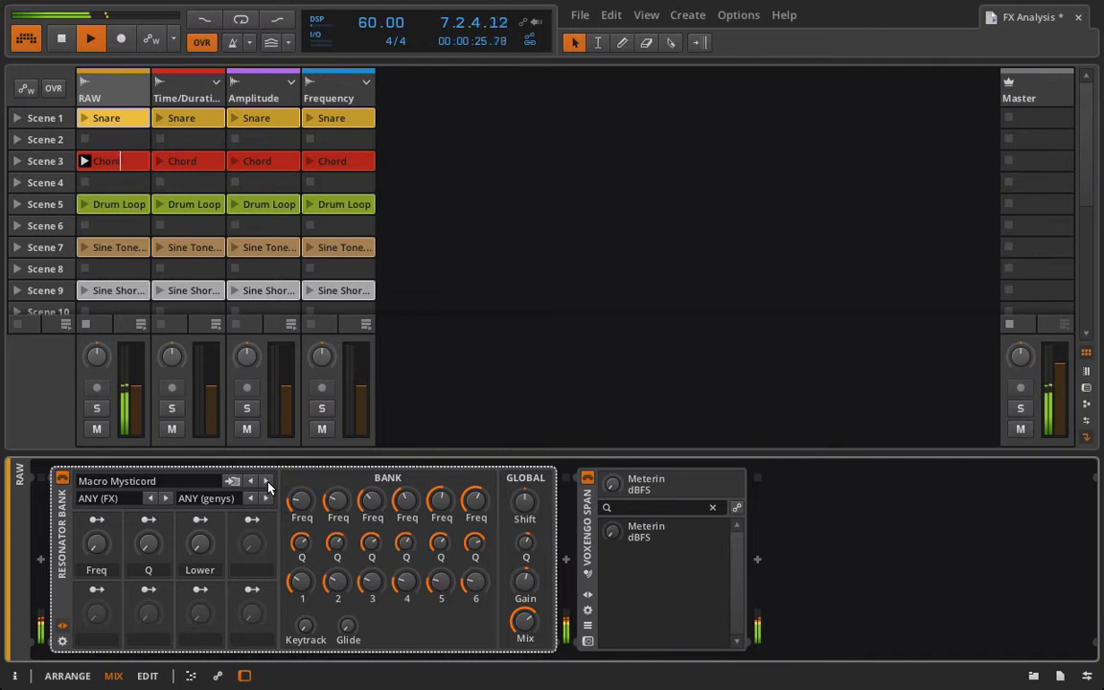
left_click(268, 482)
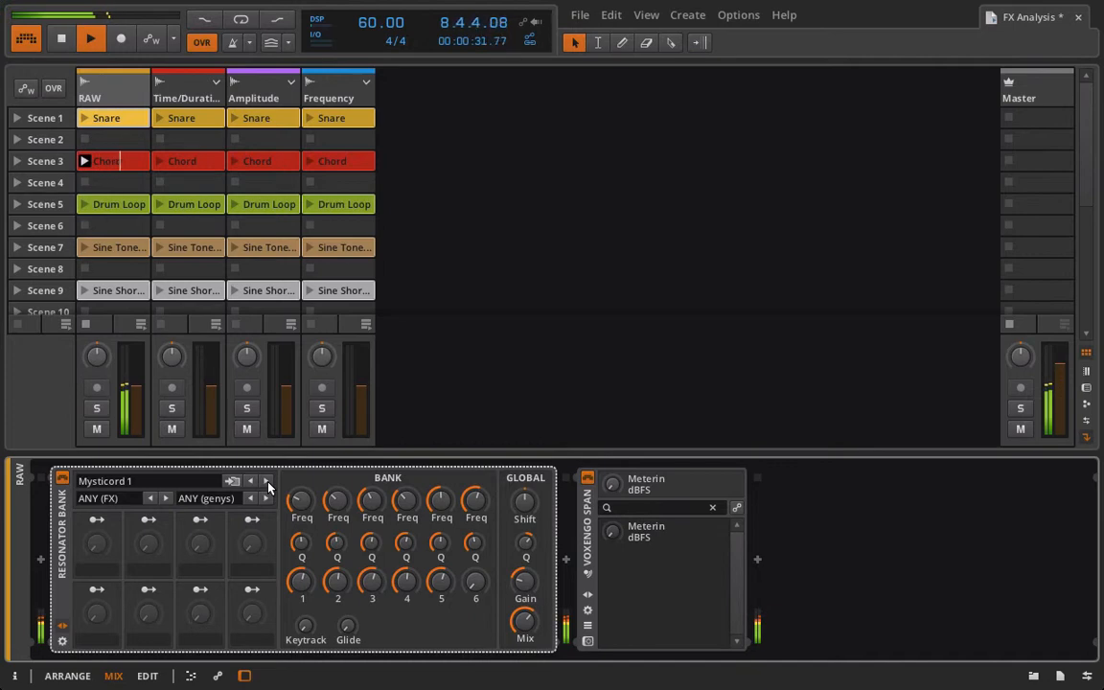
Insert a Reverb between Resonator Bank and Voxengo SPAN and lengthen its reverb time to about 2.88 s.
left_click(565, 559)
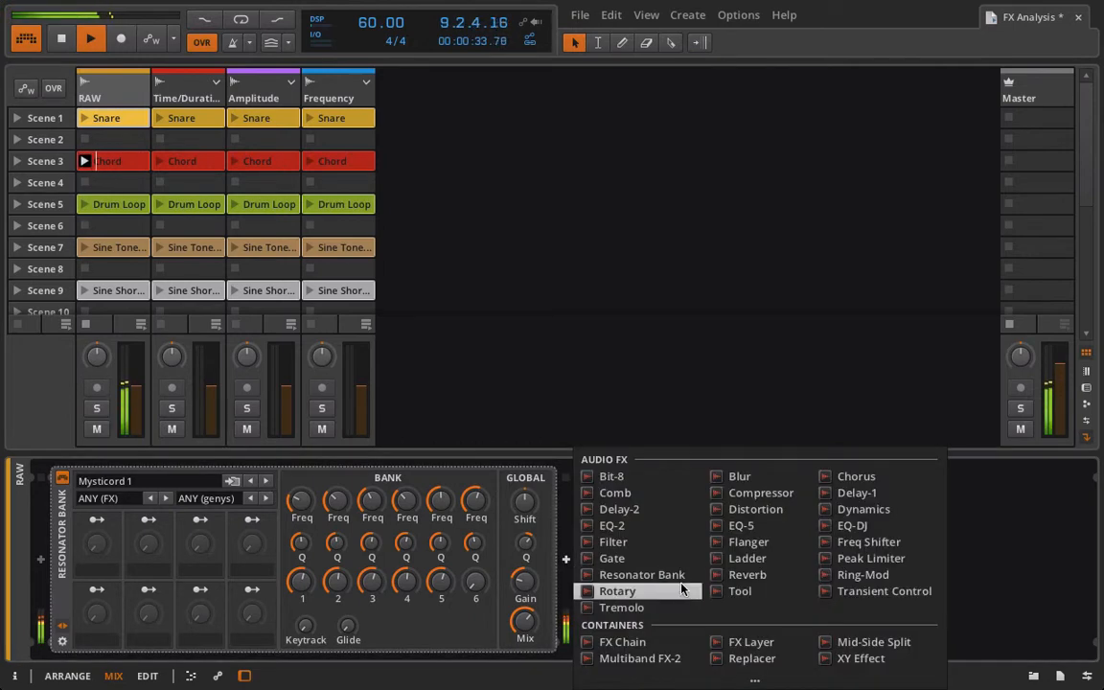
left_click(745, 575)
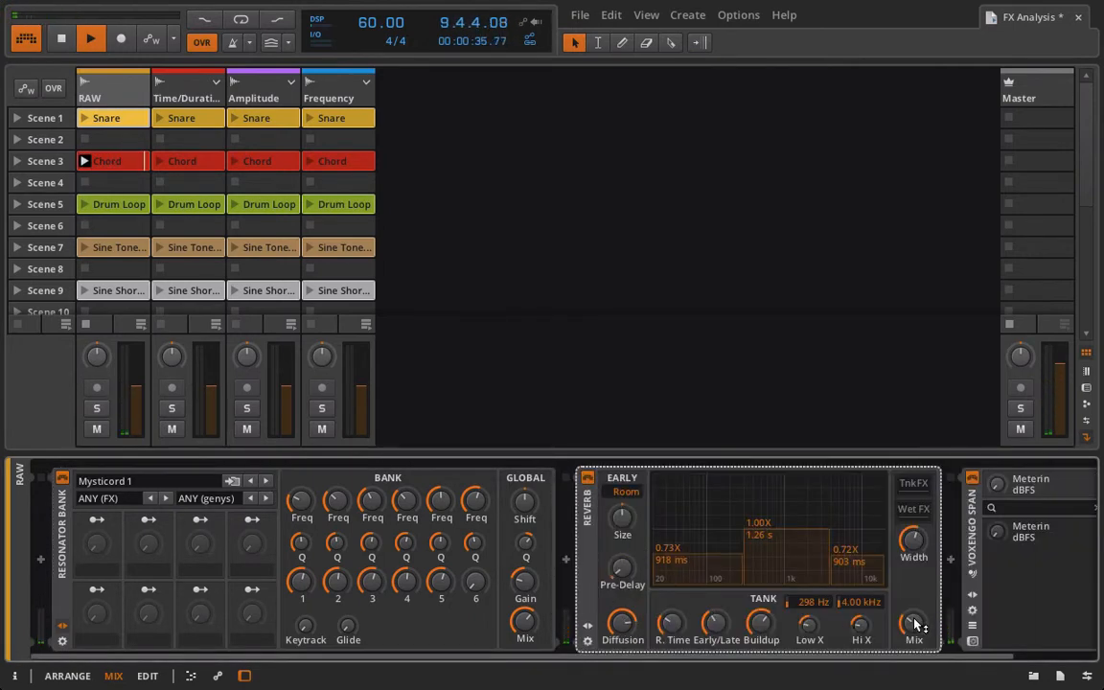
left_click_drag(672, 623, 671, 589)
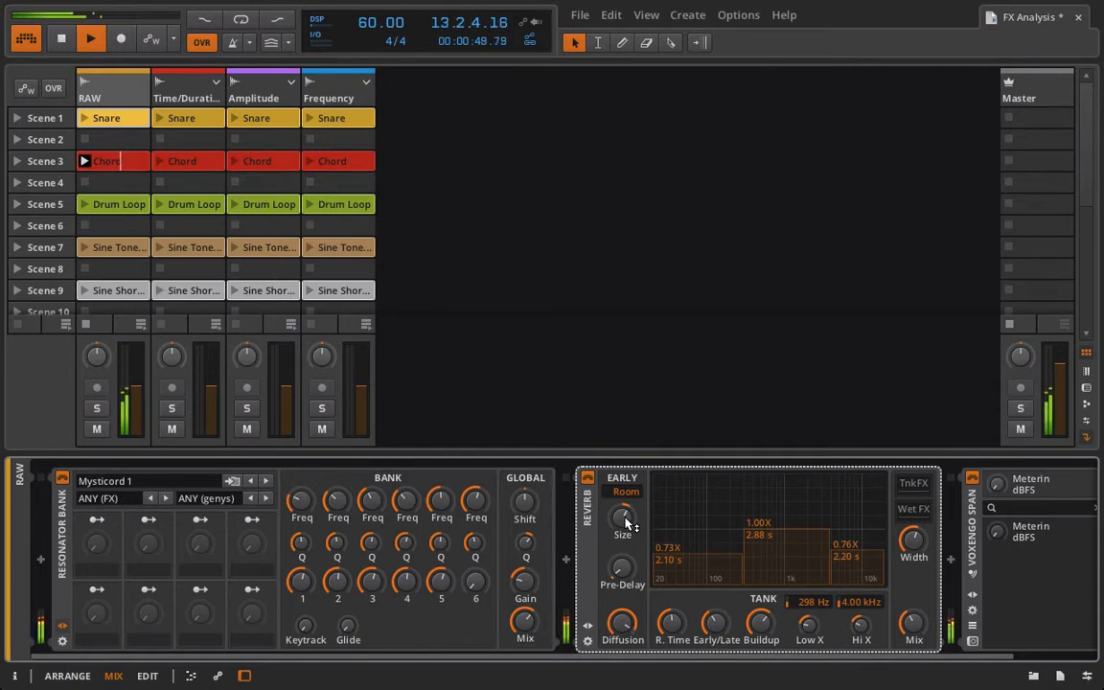
Insert Delay-2 between Resonator Bank and Reverb and set both the left and right delay times to 2.
left_click(565, 559)
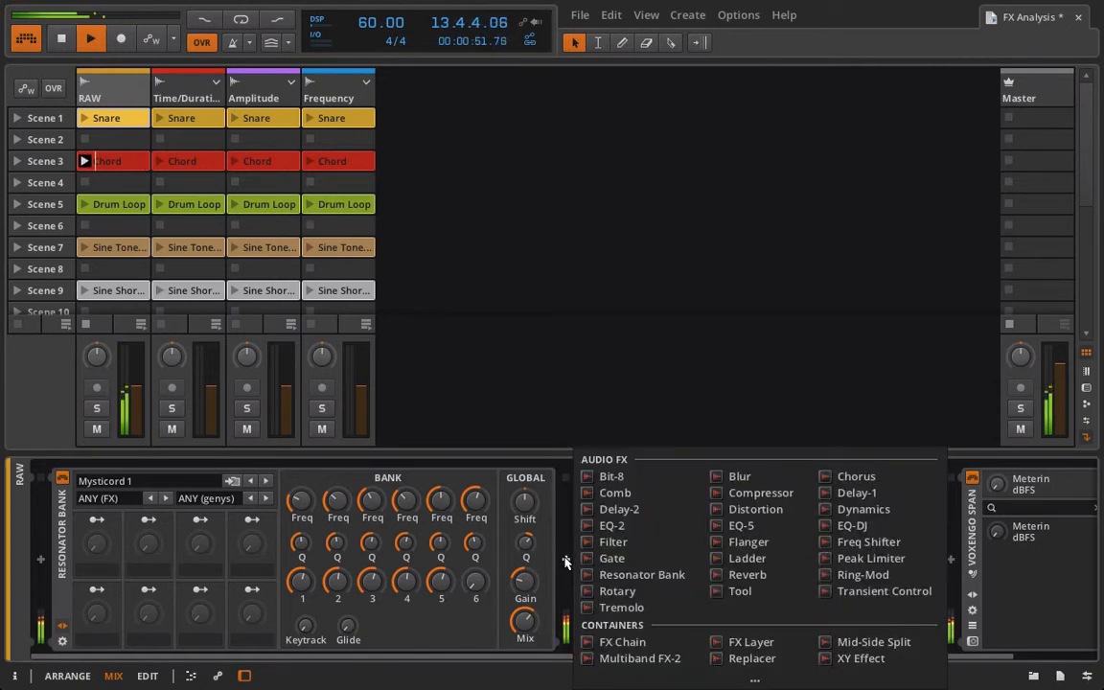
left_click(618, 509)
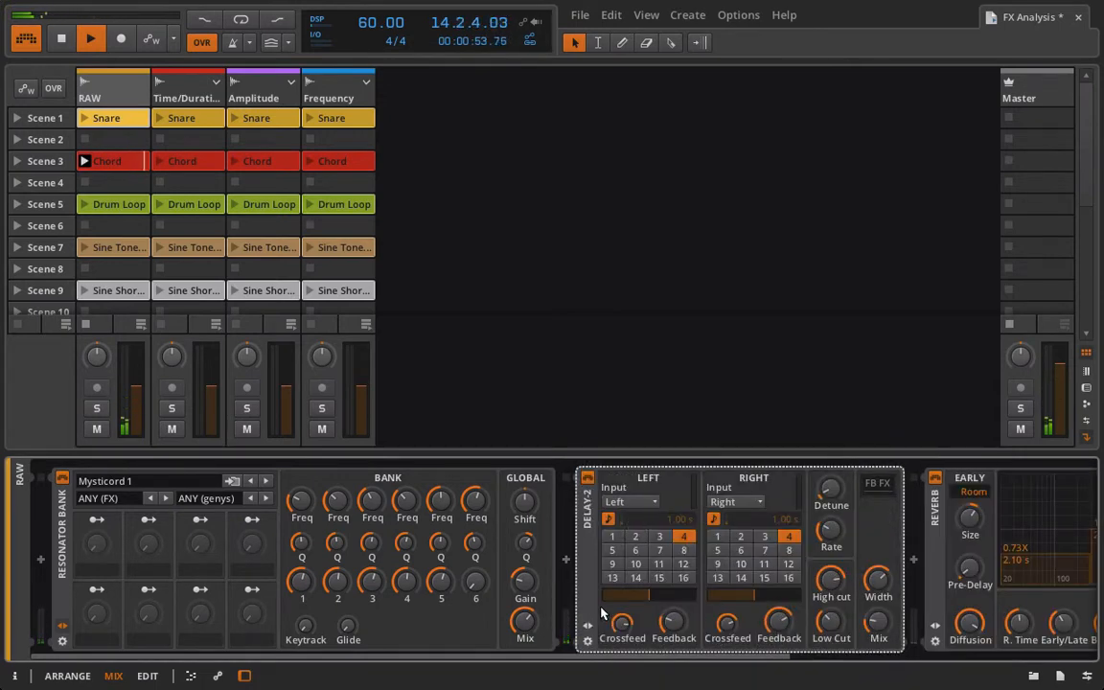
left_click(635, 536)
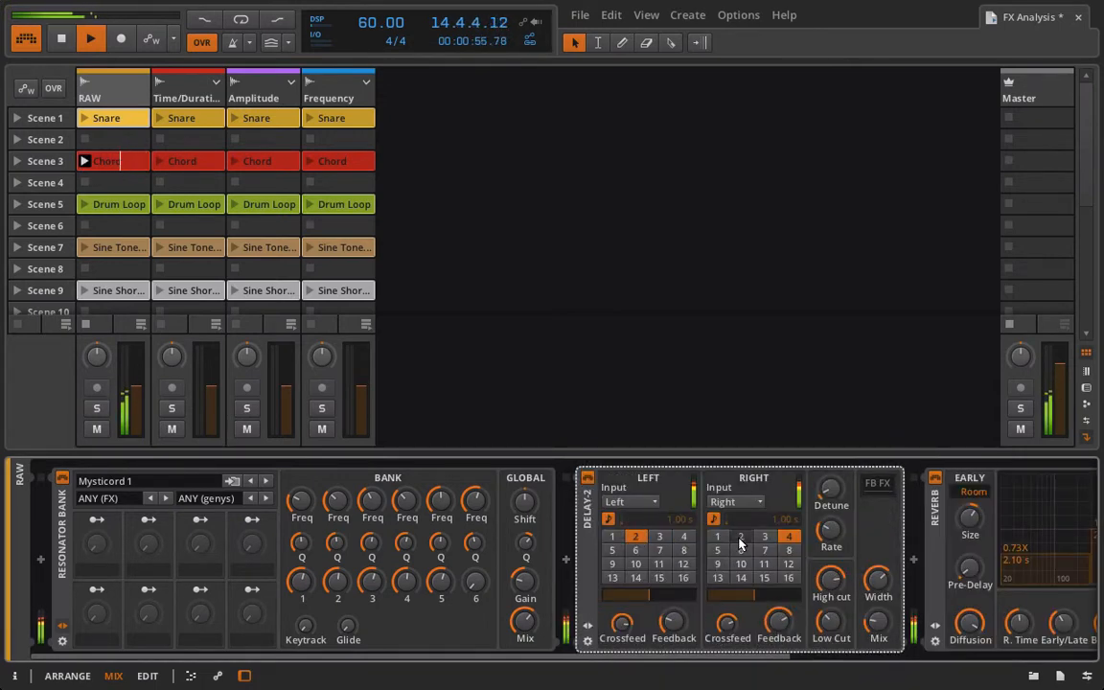
left_click(740, 537)
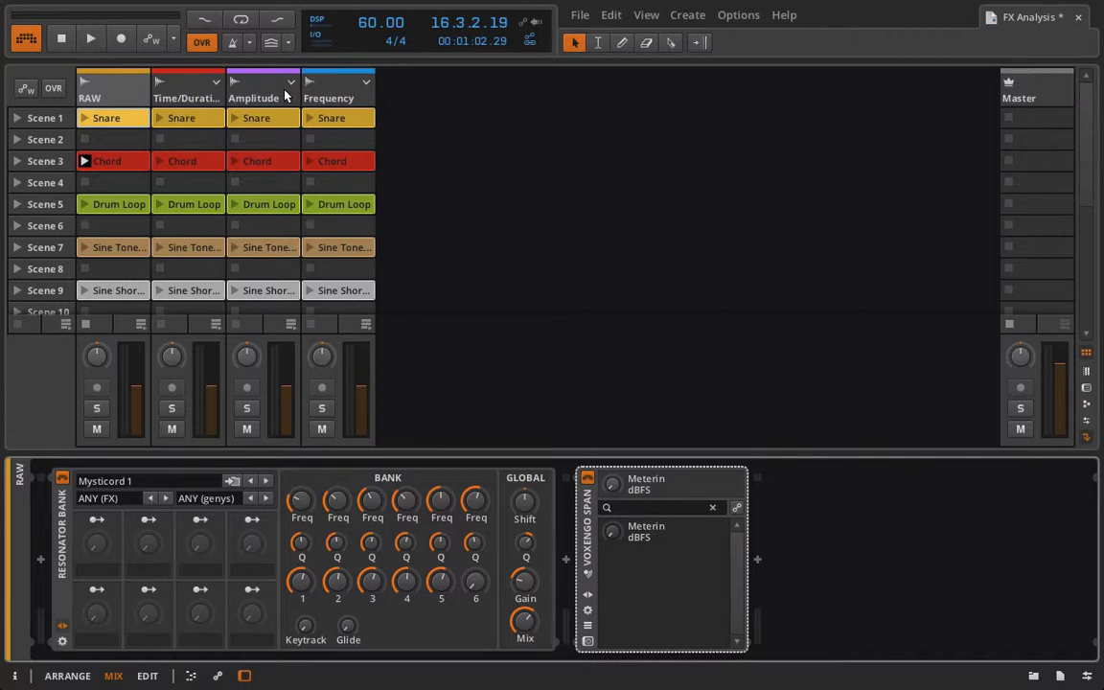
Add Resonator Bank as a new layer in the Frequency track's FX Layer.
left_click(336, 98)
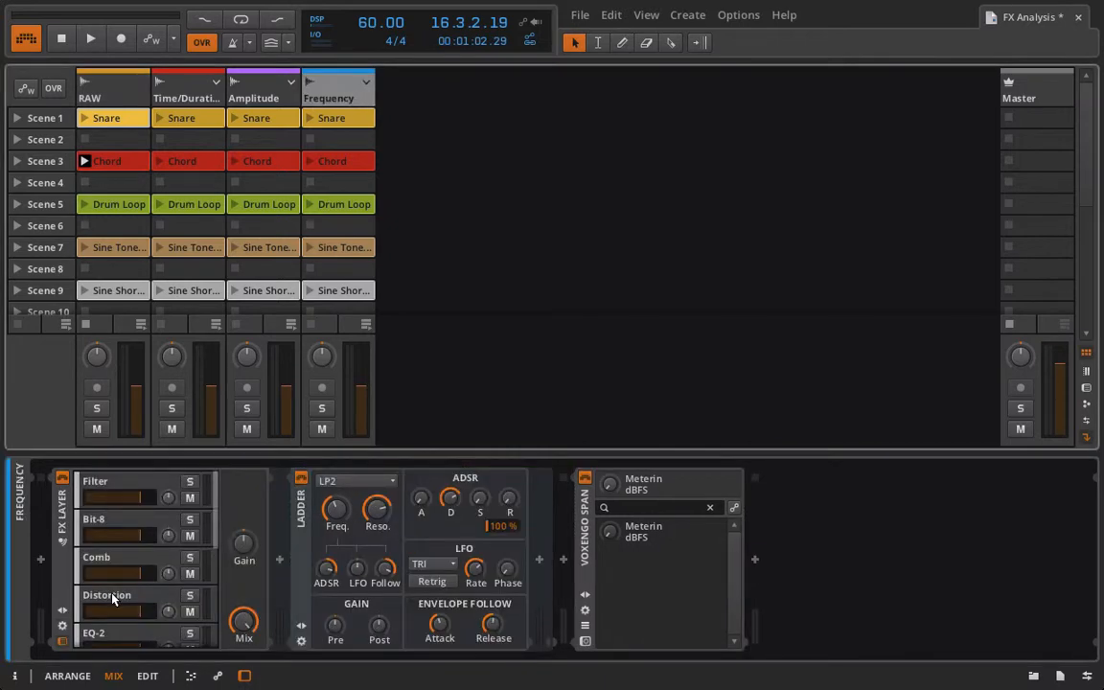
scroll(113, 597, "down", 3)
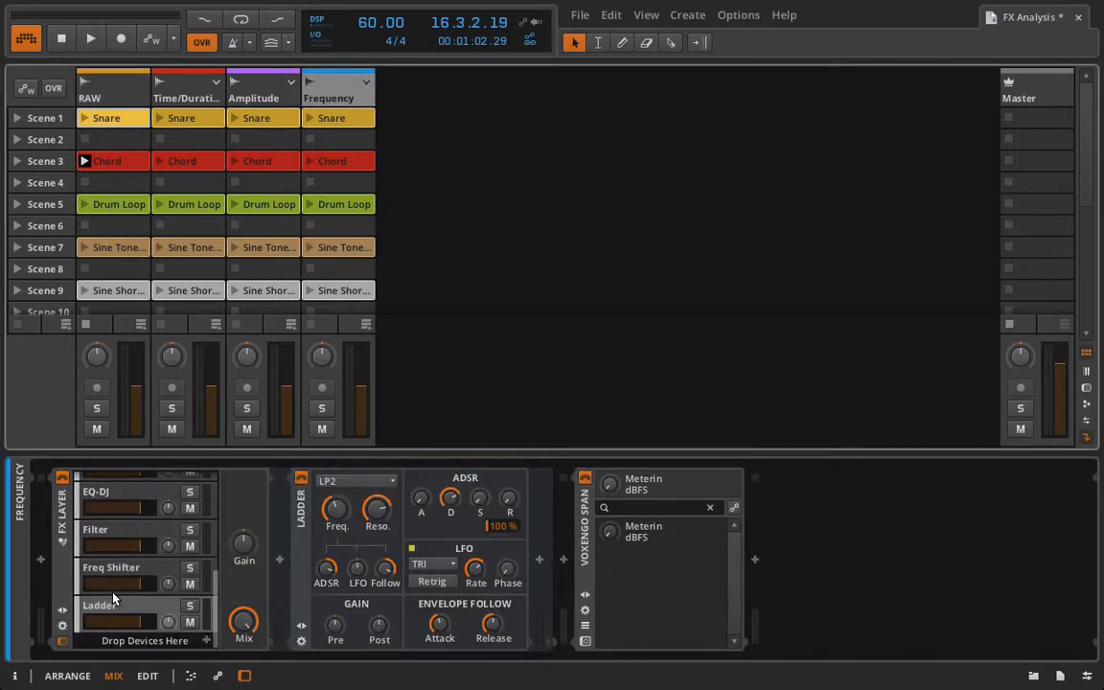
left_click(205, 640)
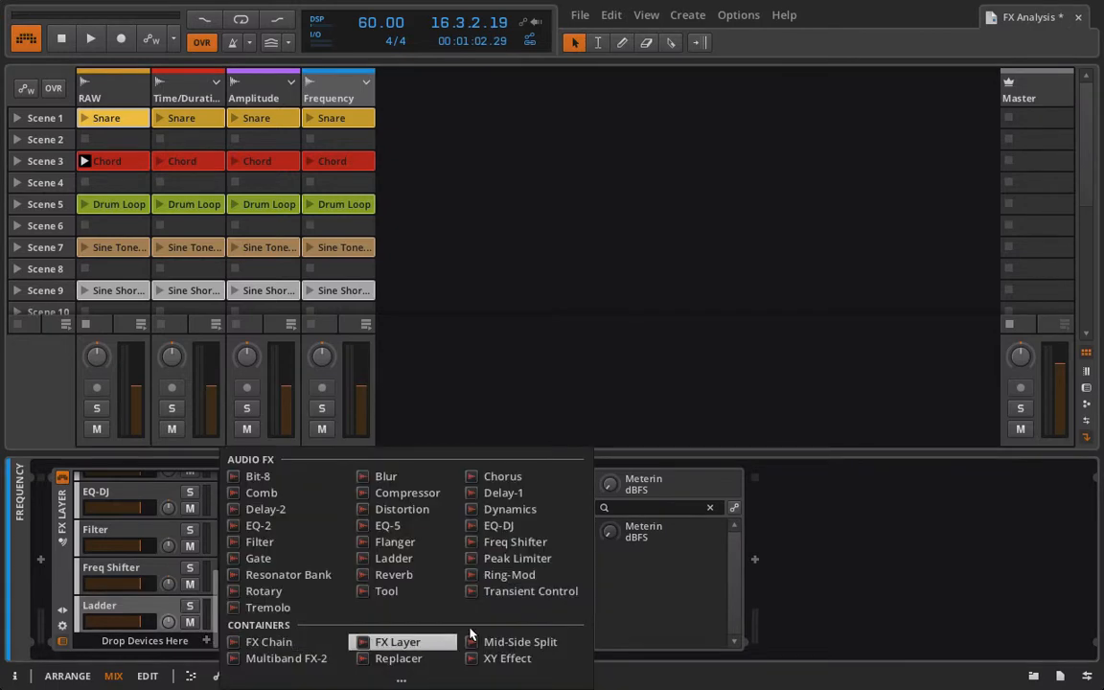
left_click(286, 575)
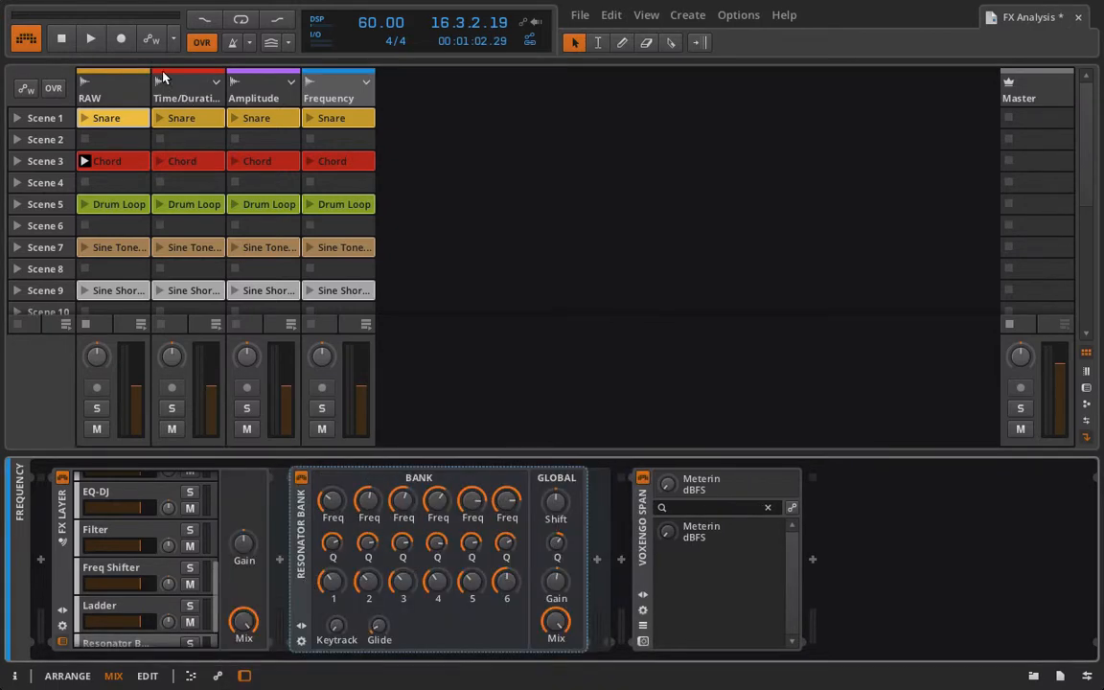
Replace the Resonator Bank on the RAW track with Reverb before Voxengo SPAN.
left_click(121, 83)
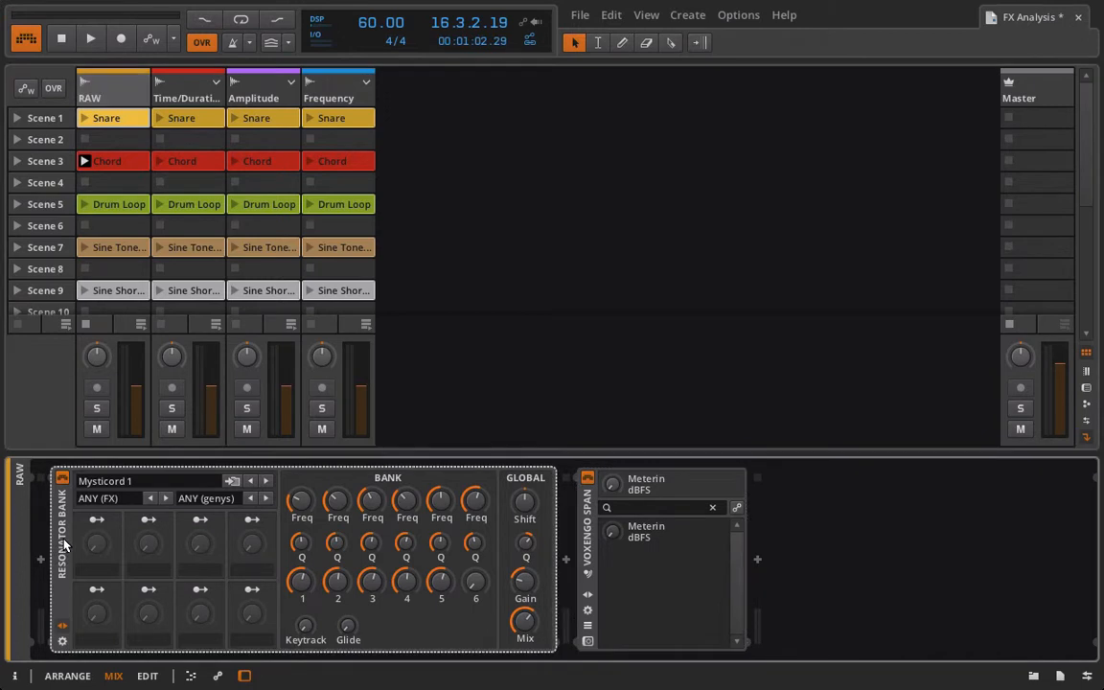
key("Delete")
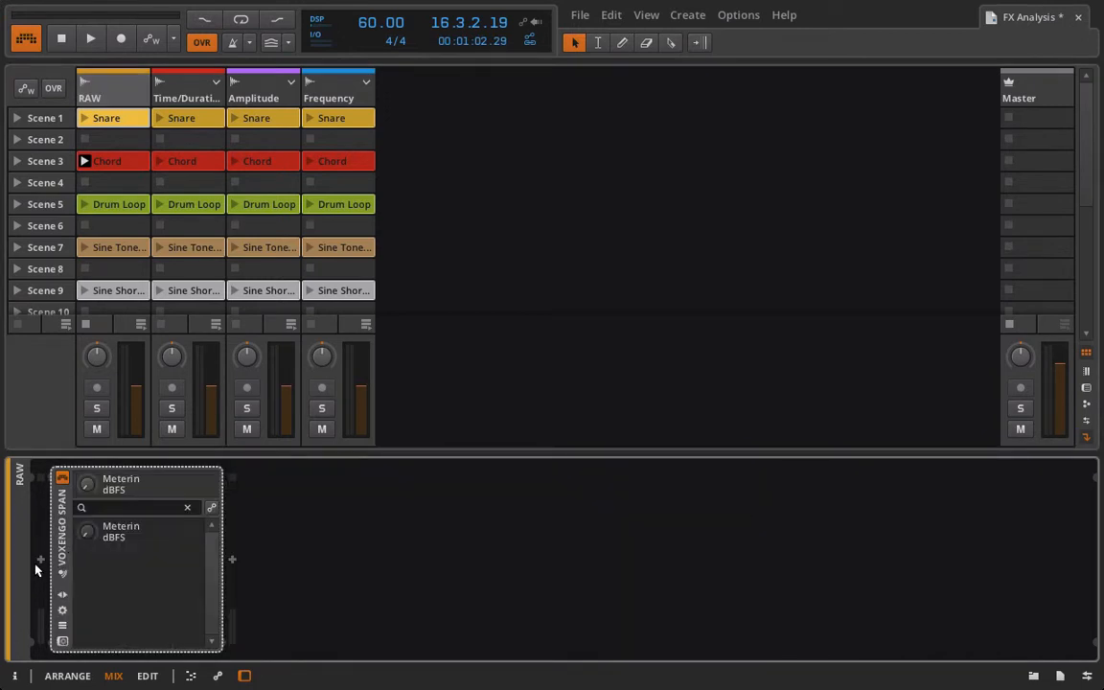
left_click(40, 559)
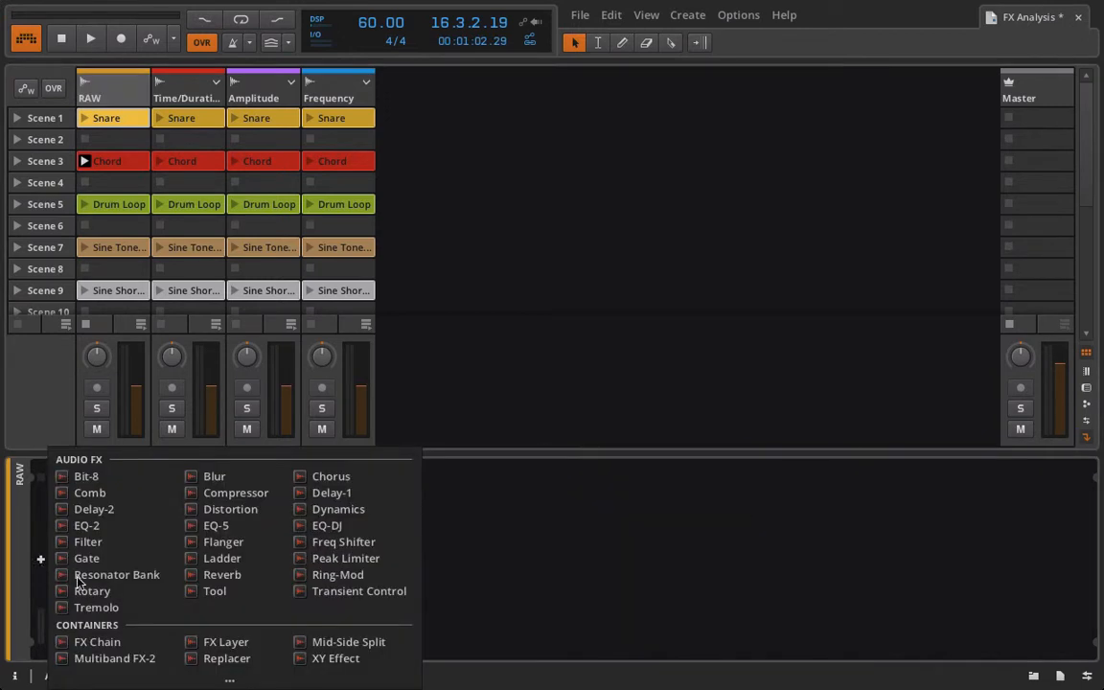
left_click(229, 579)
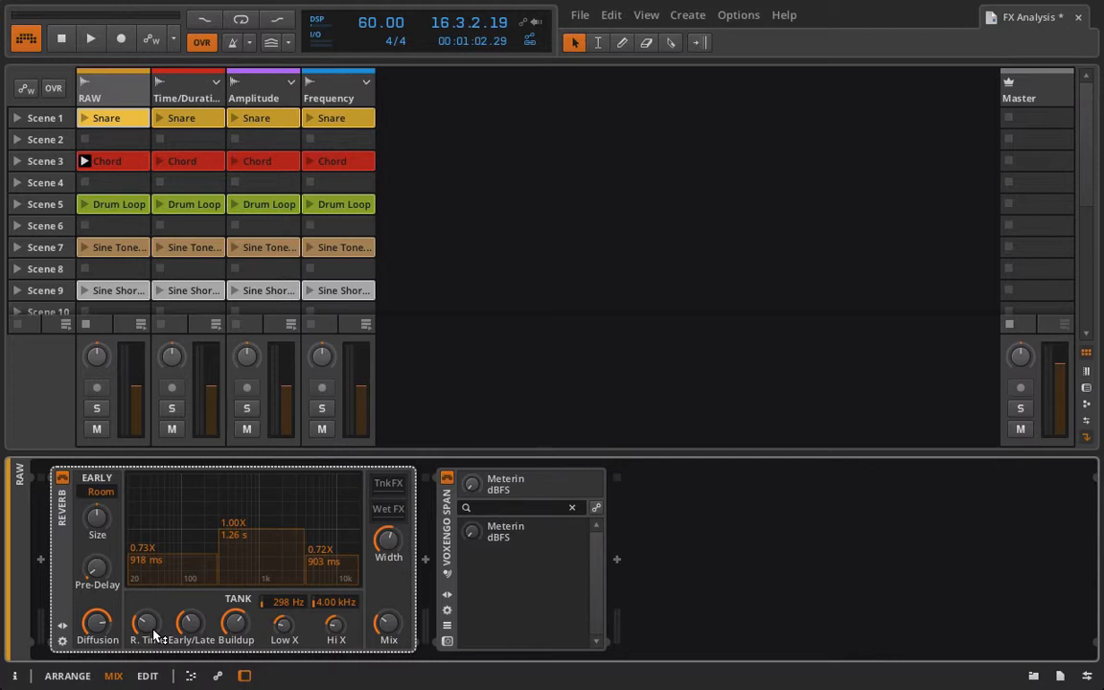
Play the RAW track's Chord clip through the Reverb and raise the Reverb's Mix.
left_click(84, 161)
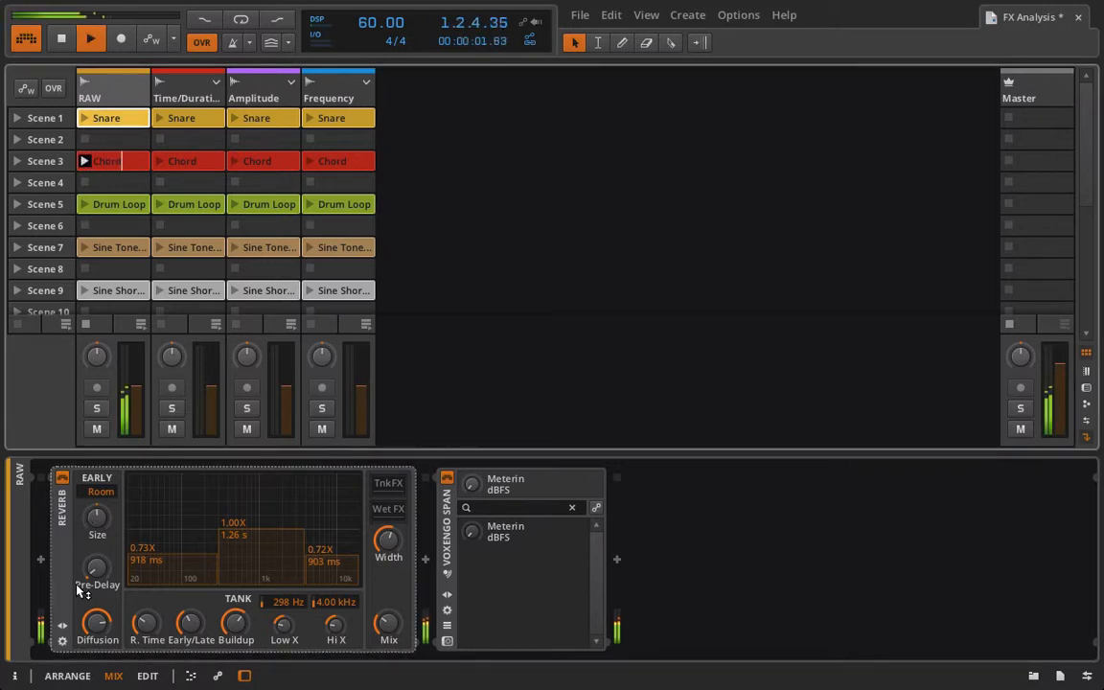
left_click_drag(388, 623, 388, 595)
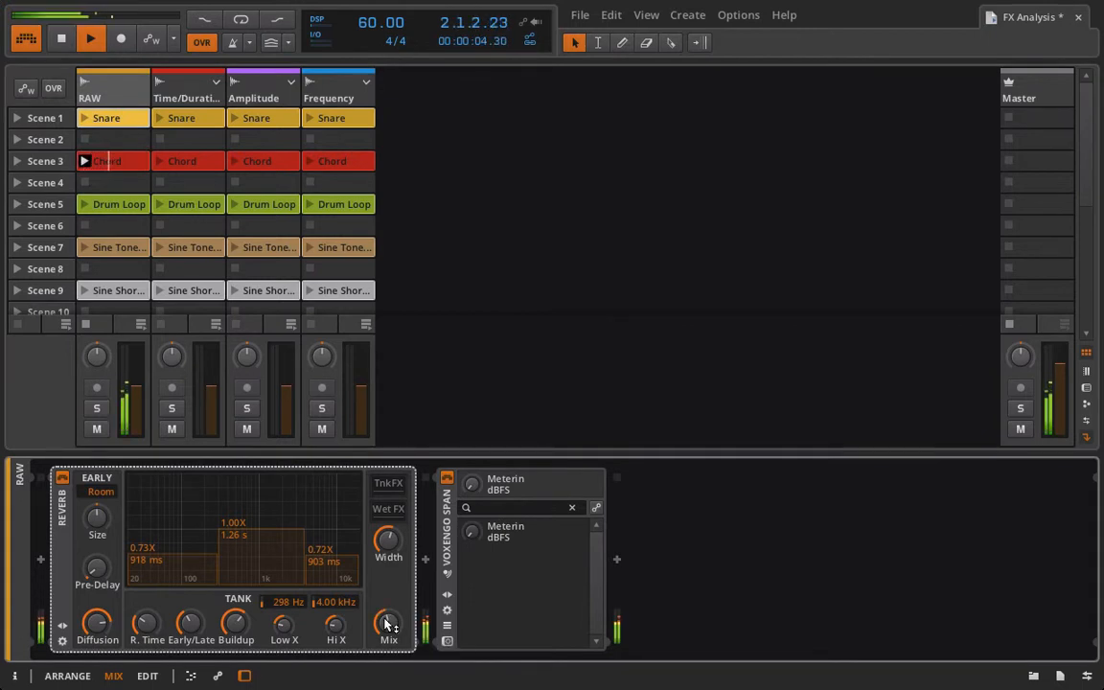
Audition the Reverb presets Amphitheatre, Bathroom In Mitte, Courtyard In Minsk, Dark Room In Spandau and Falling Hall, ending on Hall Bright.
left_click(62, 625)
left_click(268, 481)
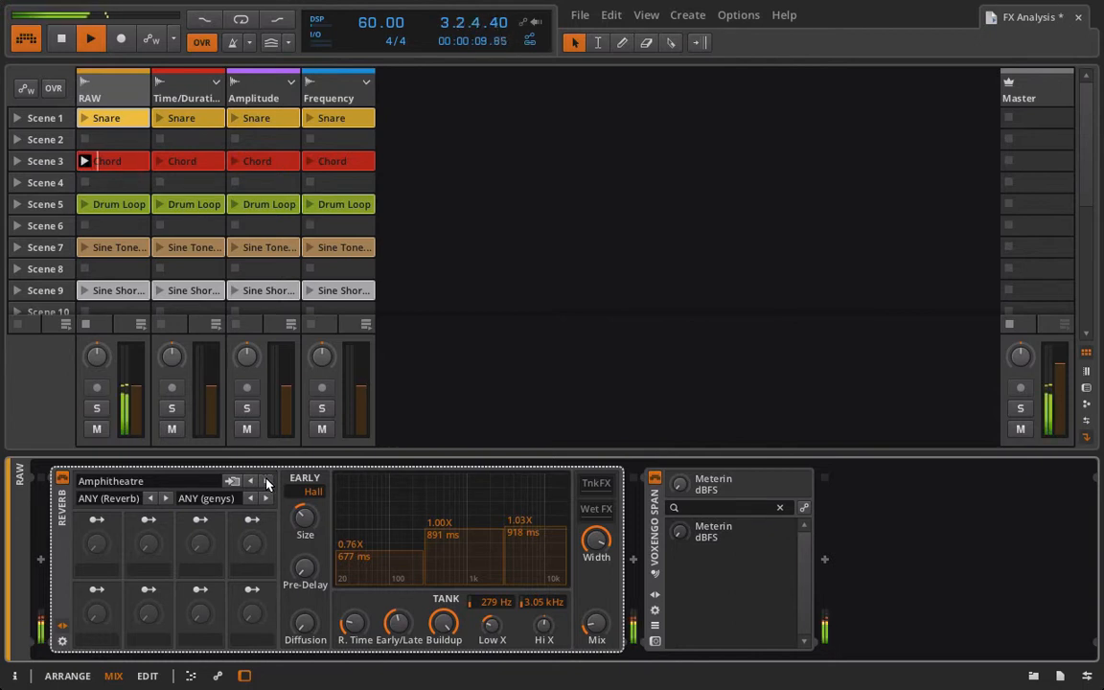
left_click(267, 481)
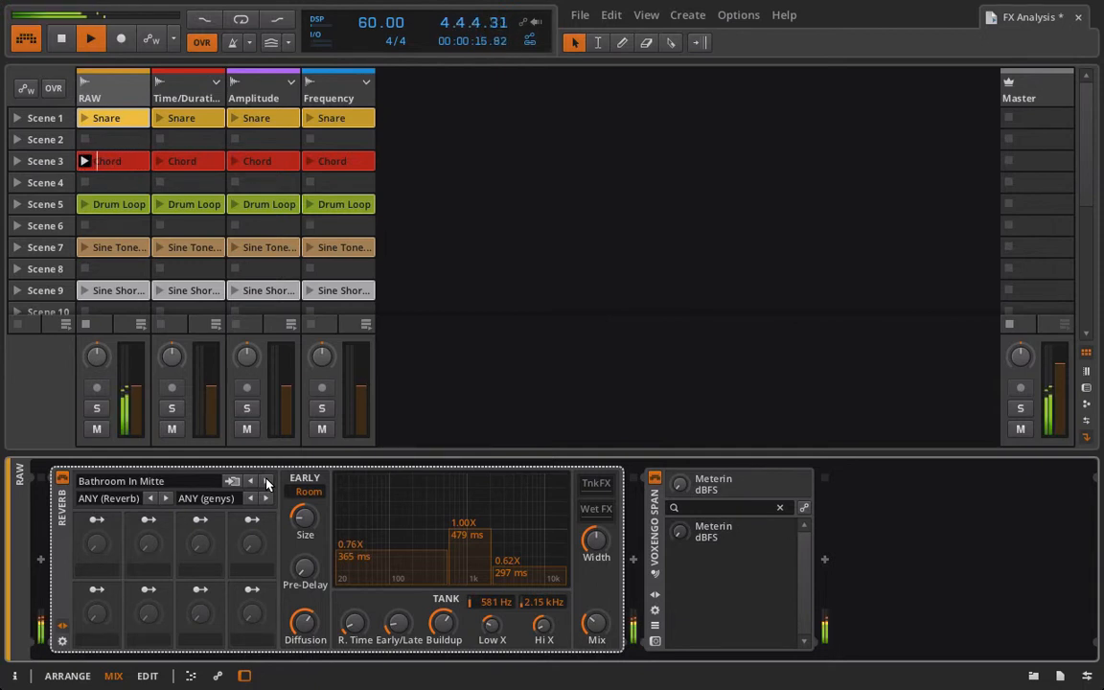
left_click(267, 481)
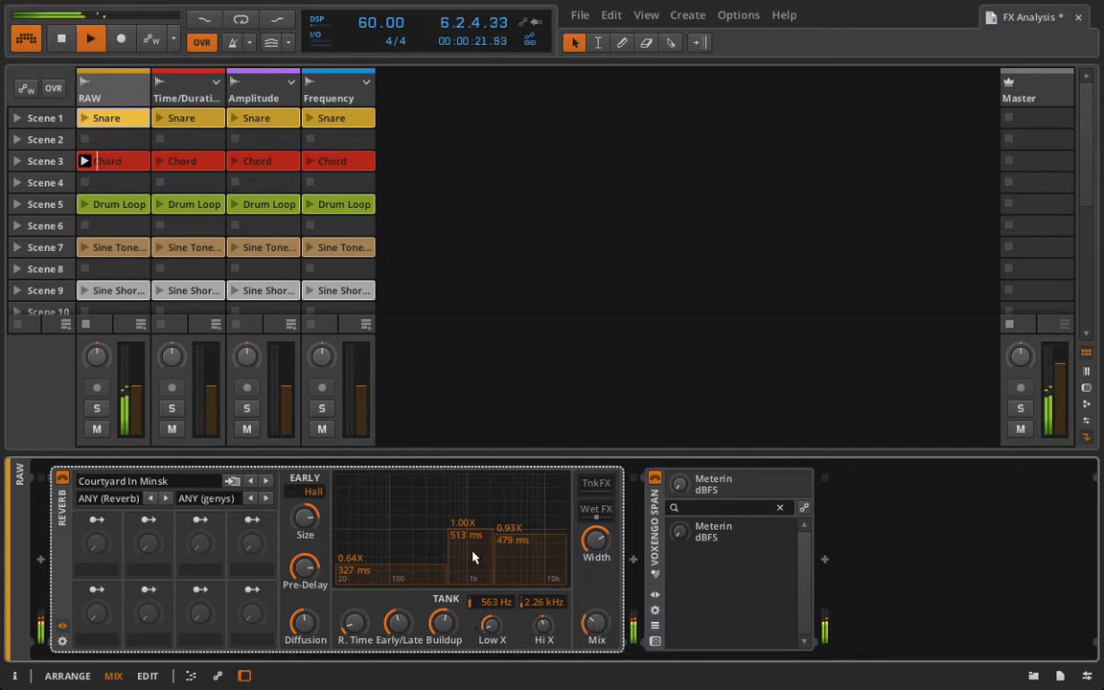
left_click(267, 485)
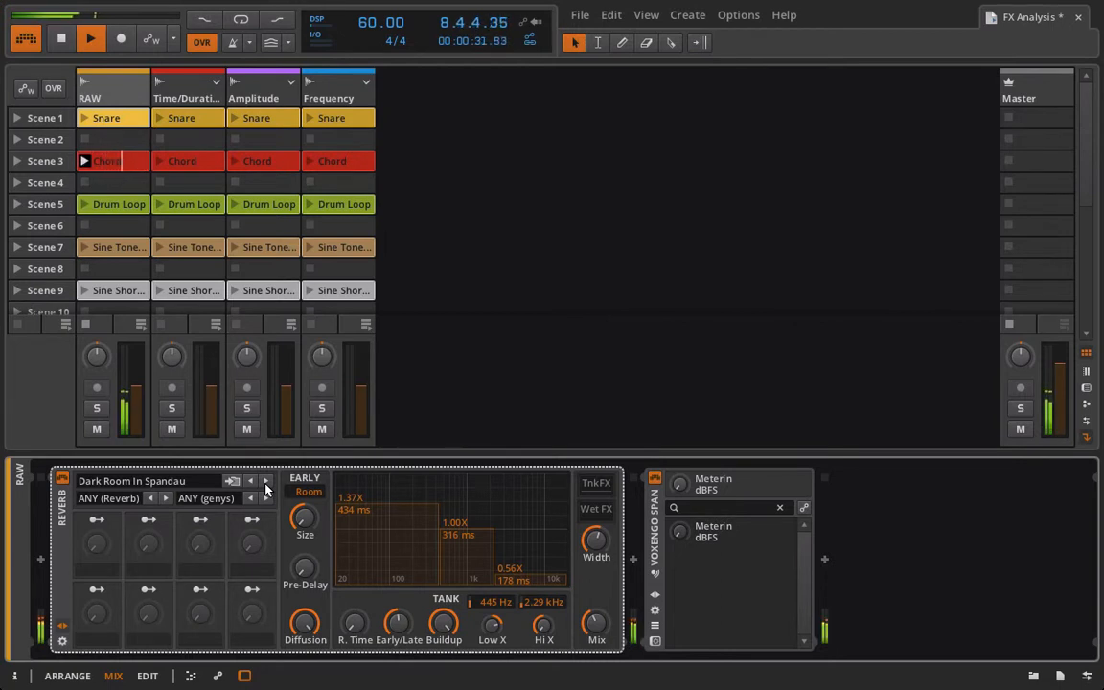
left_click(266, 483)
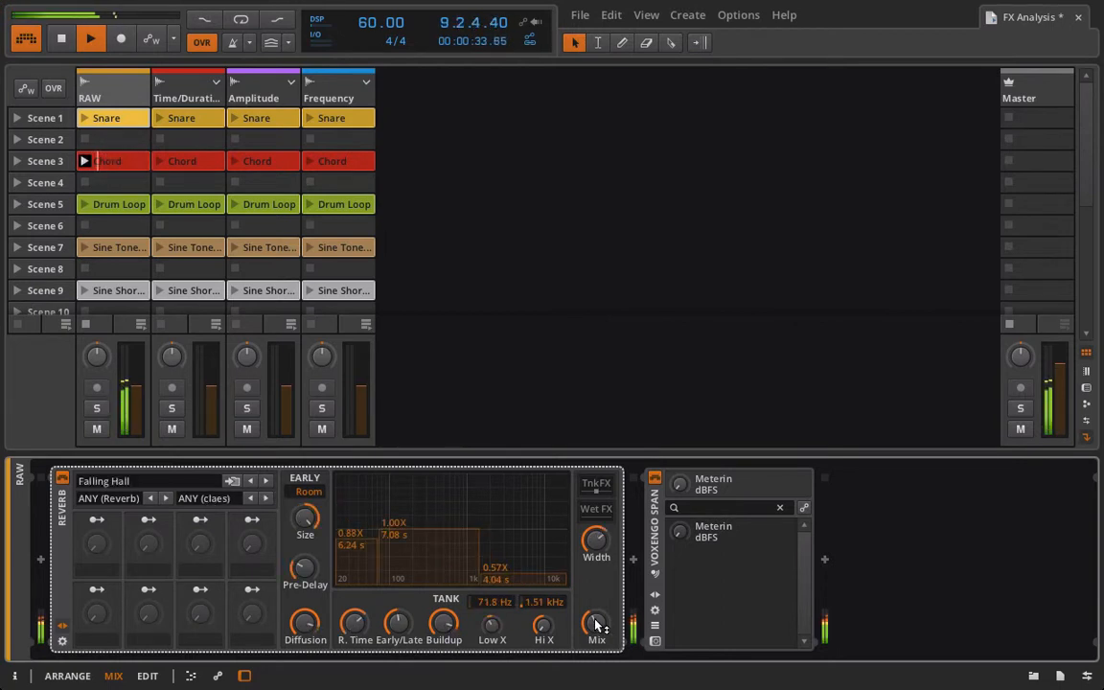
left_click(267, 482)
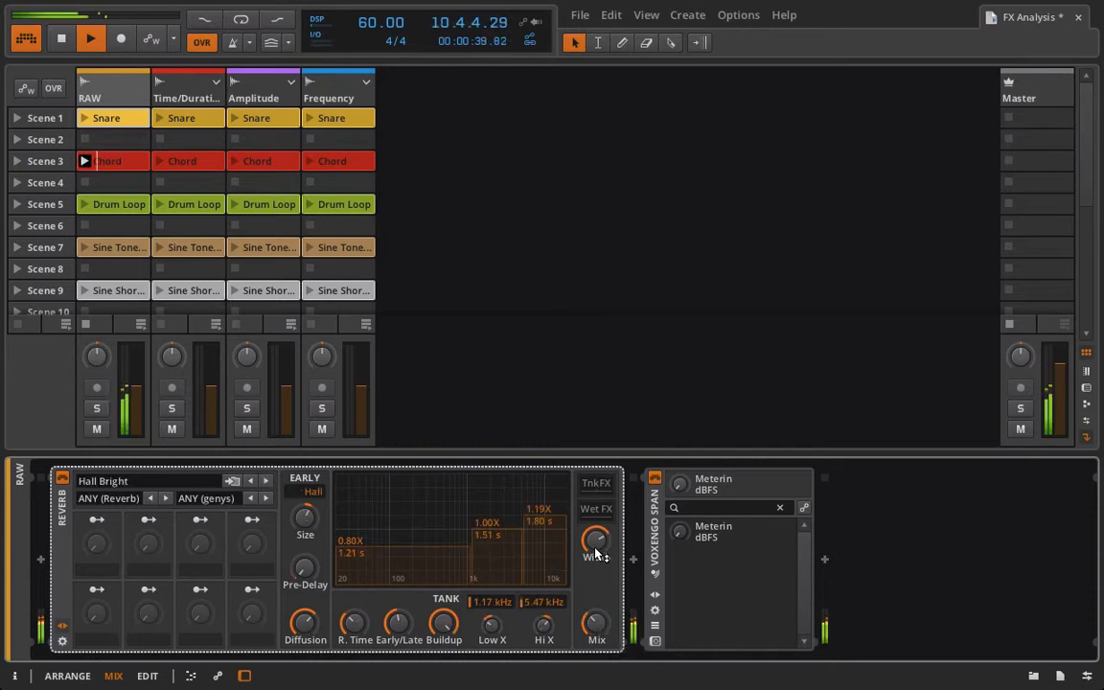
Raise the Reverb's R. Time to 3.24 s and audition the tail by stopping and restarting the Chord clip.
left_click_drag(358, 624, 359, 600)
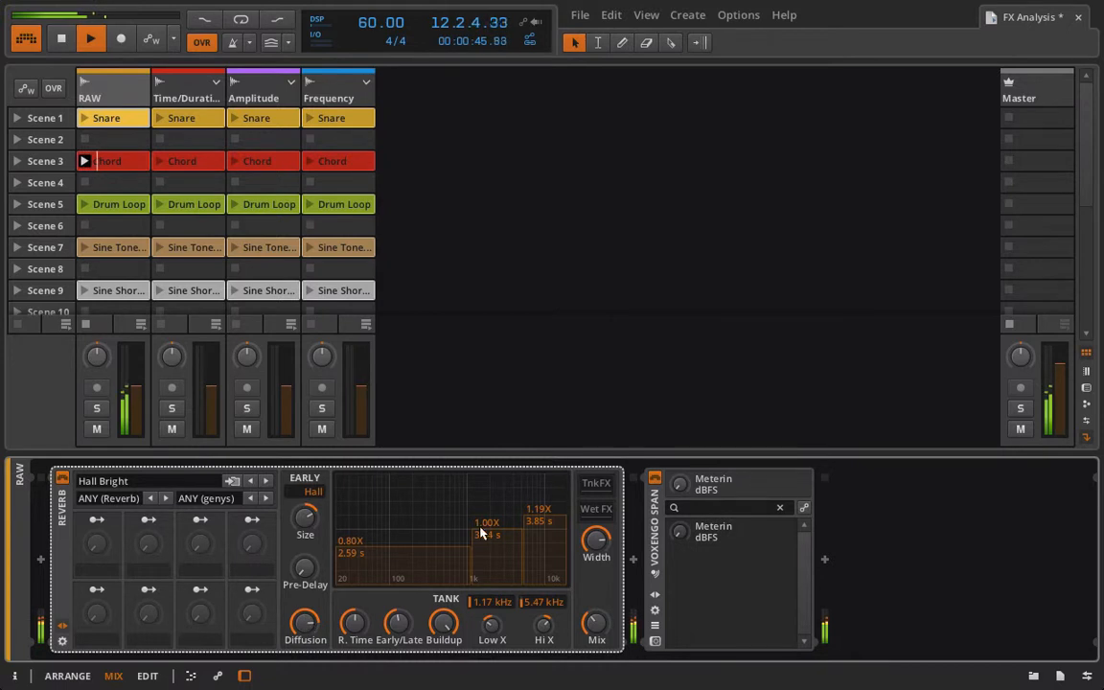
key("space")
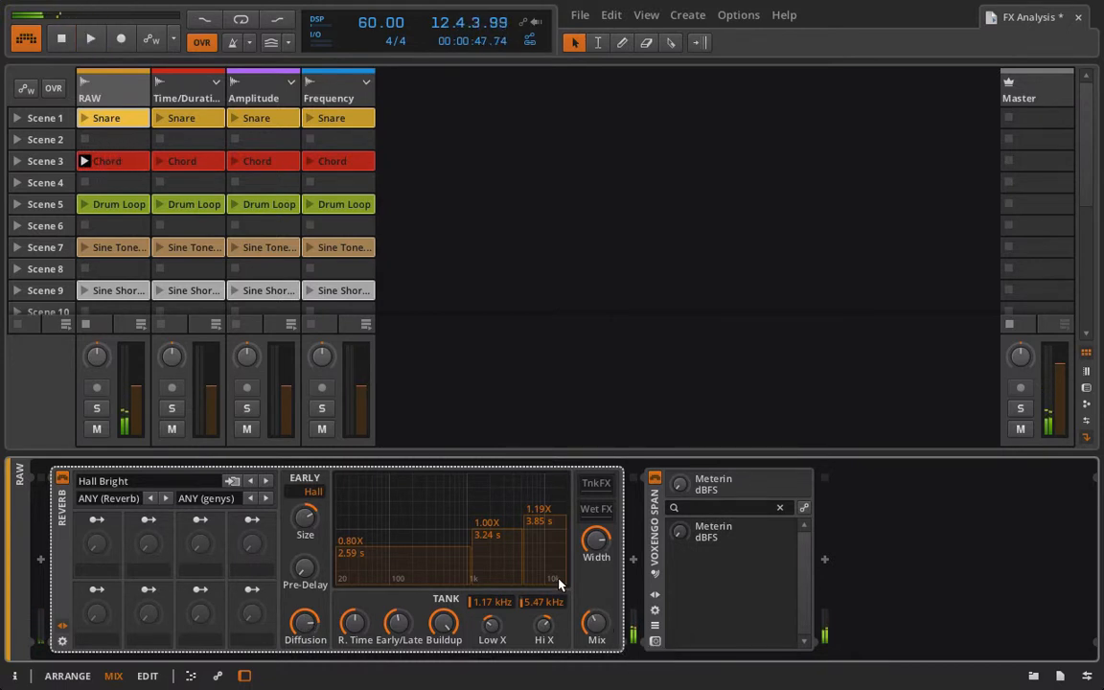
key("space")
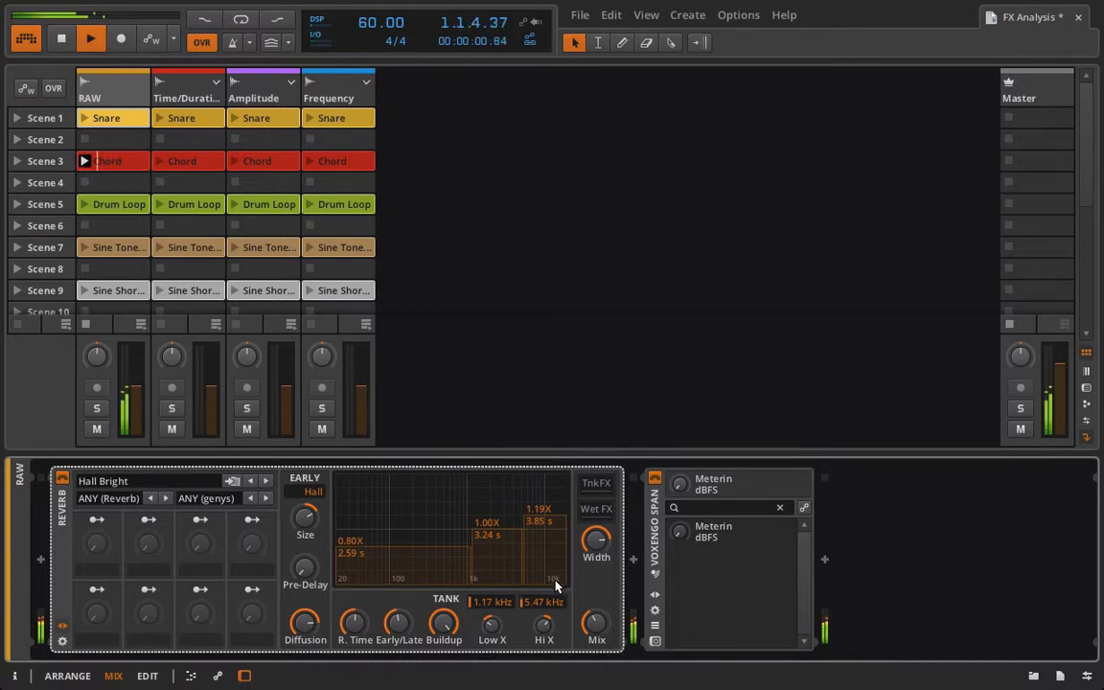
key("space")
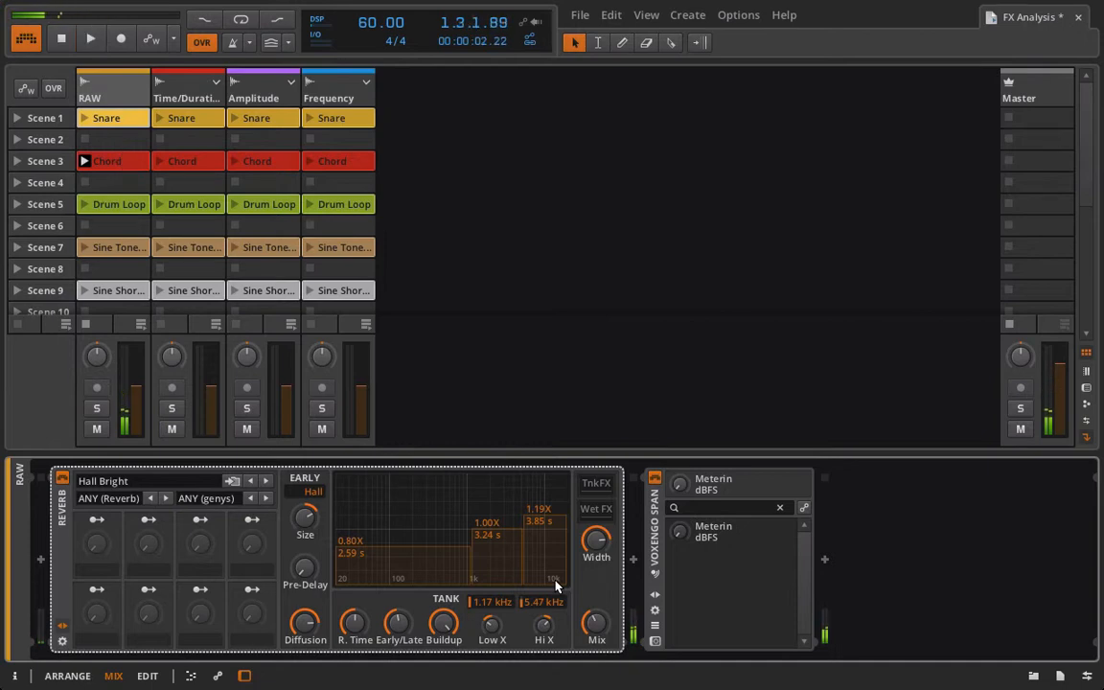
Add Reverb as a new layer in the Time/Duration track's FX Layer.
left_click(177, 92)
scroll(355, 535, "down", 1)
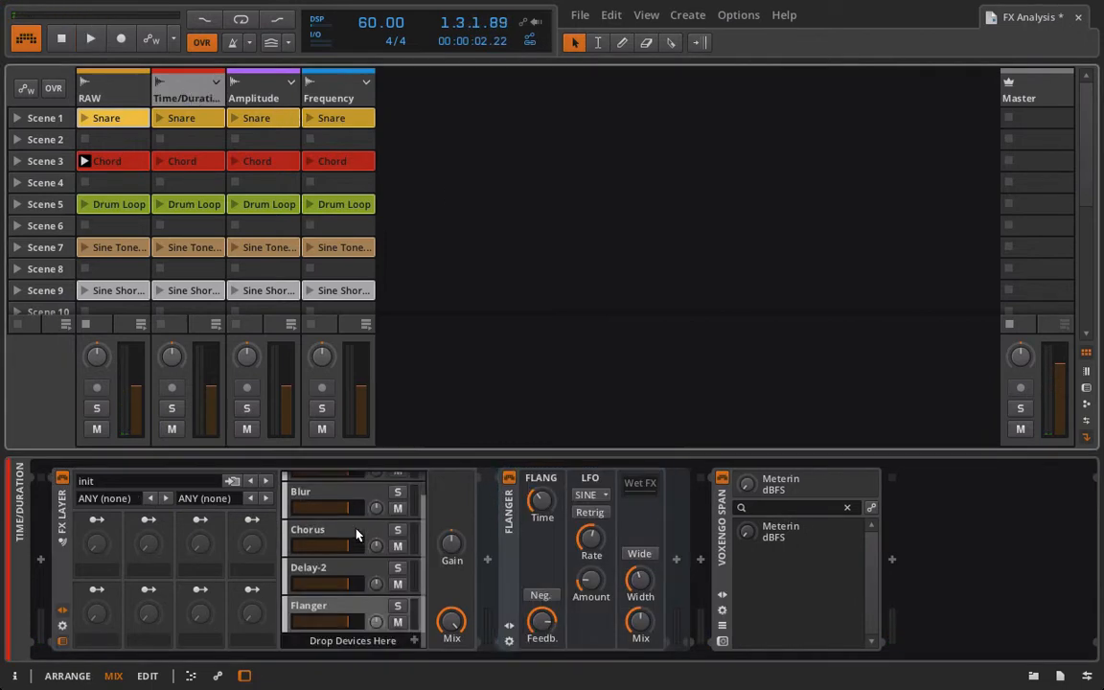
left_click(413, 641)
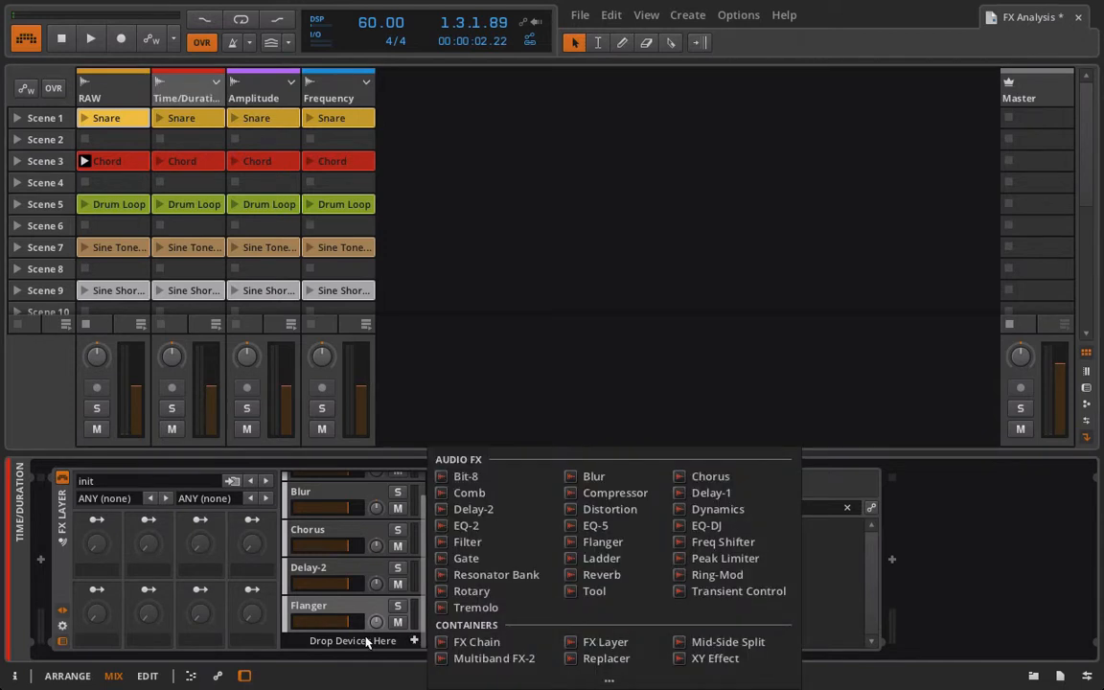
left_click(625, 575)
Replace the Reverb on the RAW track with Ring-Mod before Voxengo SPAN.
left_click(109, 99)
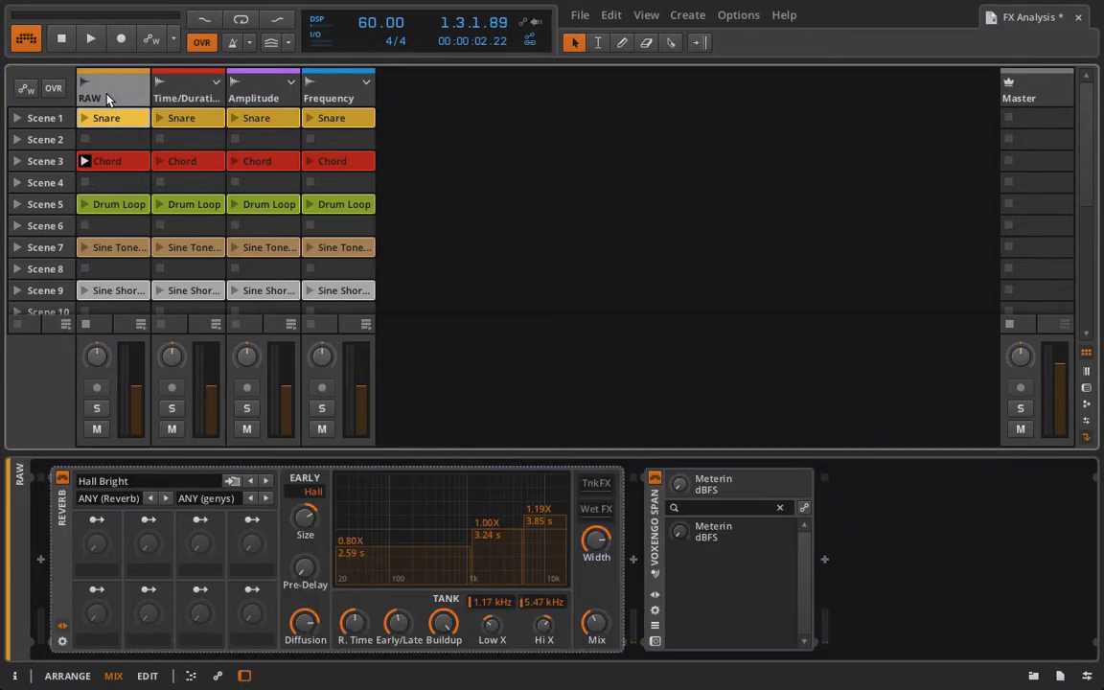
left_click(60, 490)
key("Delete")
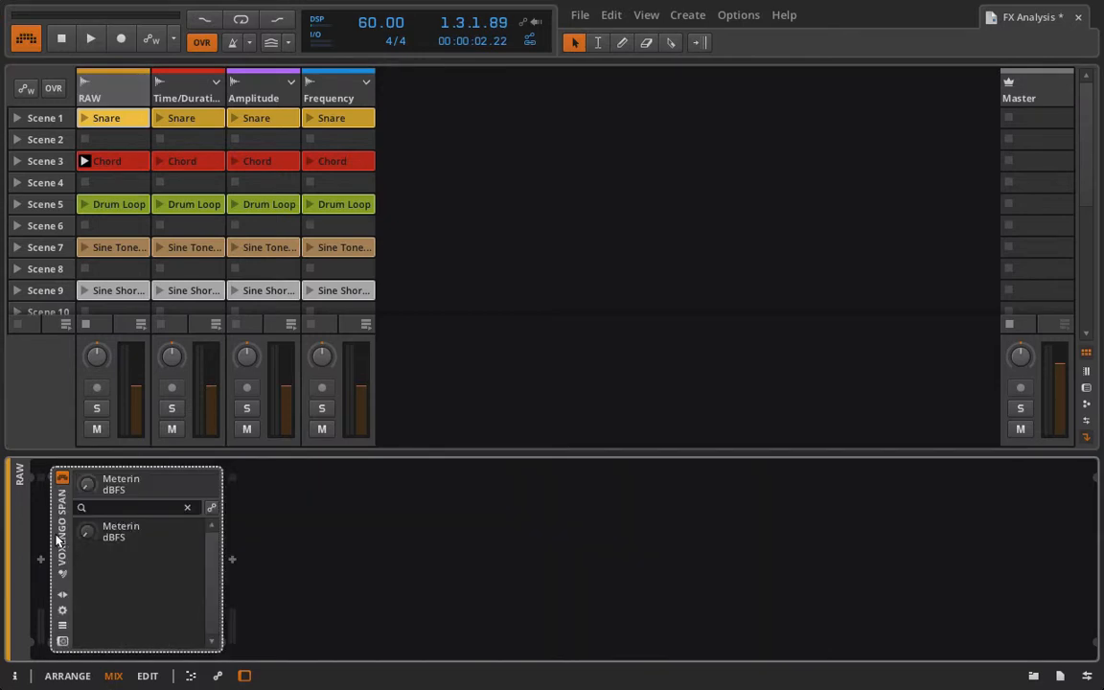
left_click(40, 560)
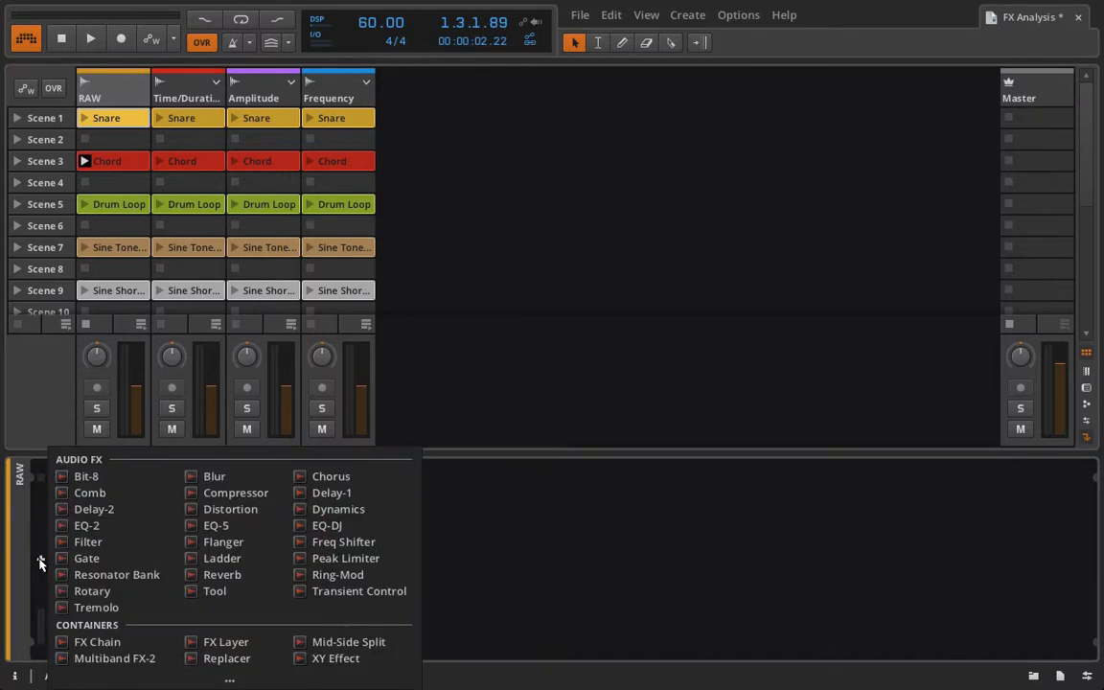
left_click(337, 574)
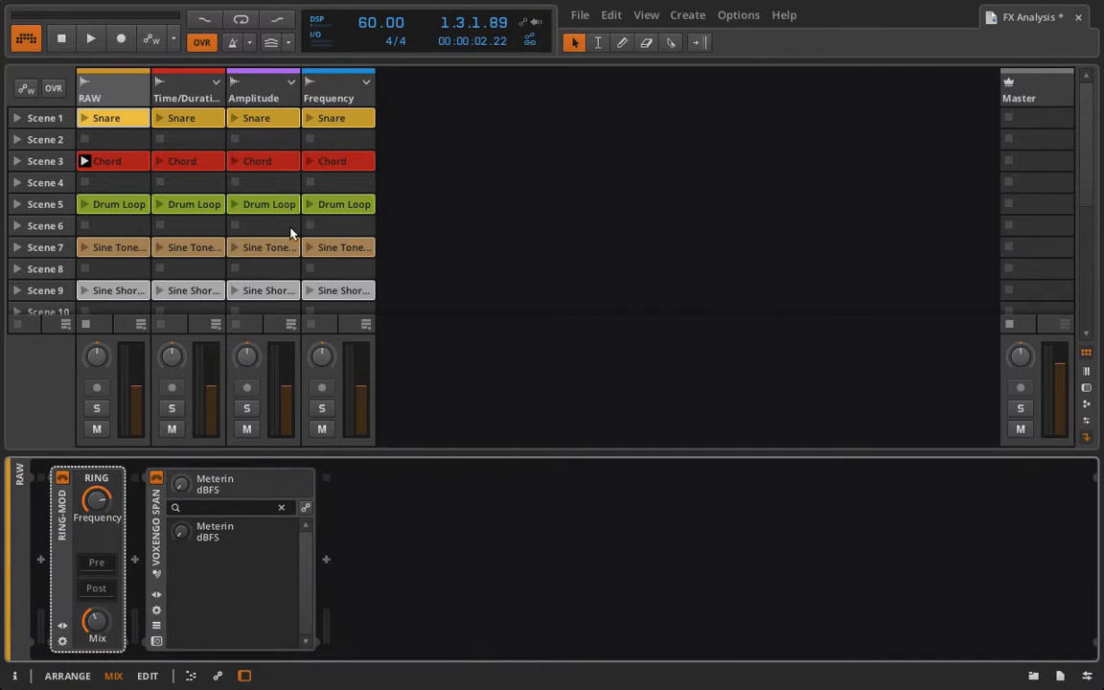
Play the Chord clip through the Ring-Mod, raise its Mix and sweep its Frequency down and back up to 100 Hz.
key("space")
left_click_drag(97, 500, 96, 571)
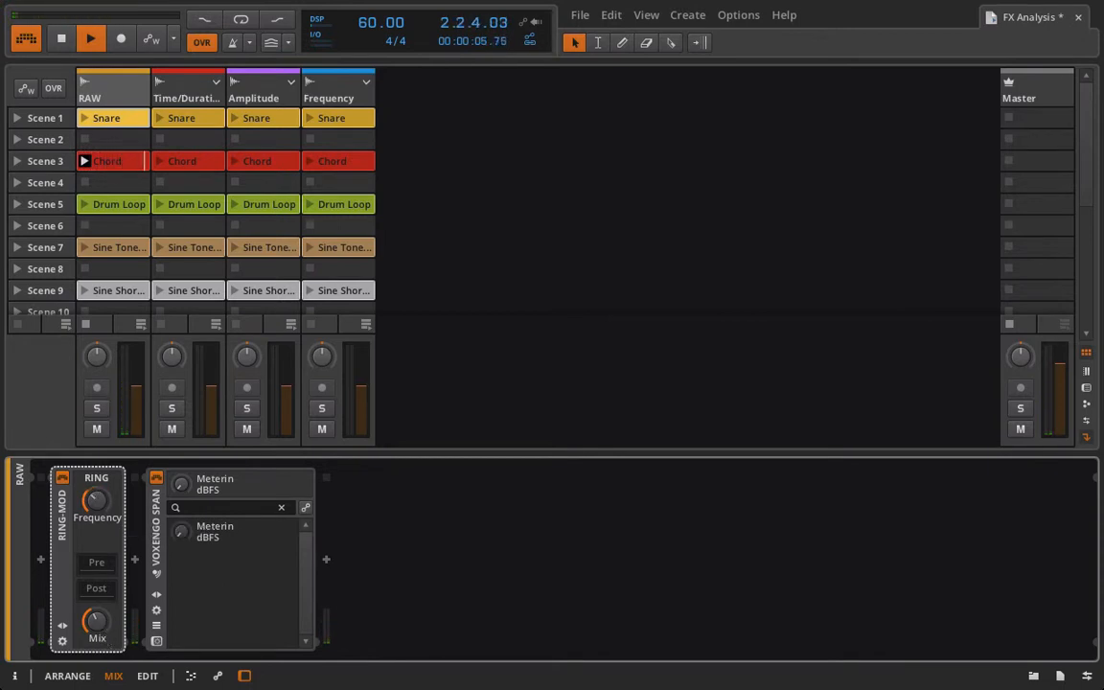
left_click_drag(96, 621, 96, 569)
left_click_drag(96, 500, 97, 575)
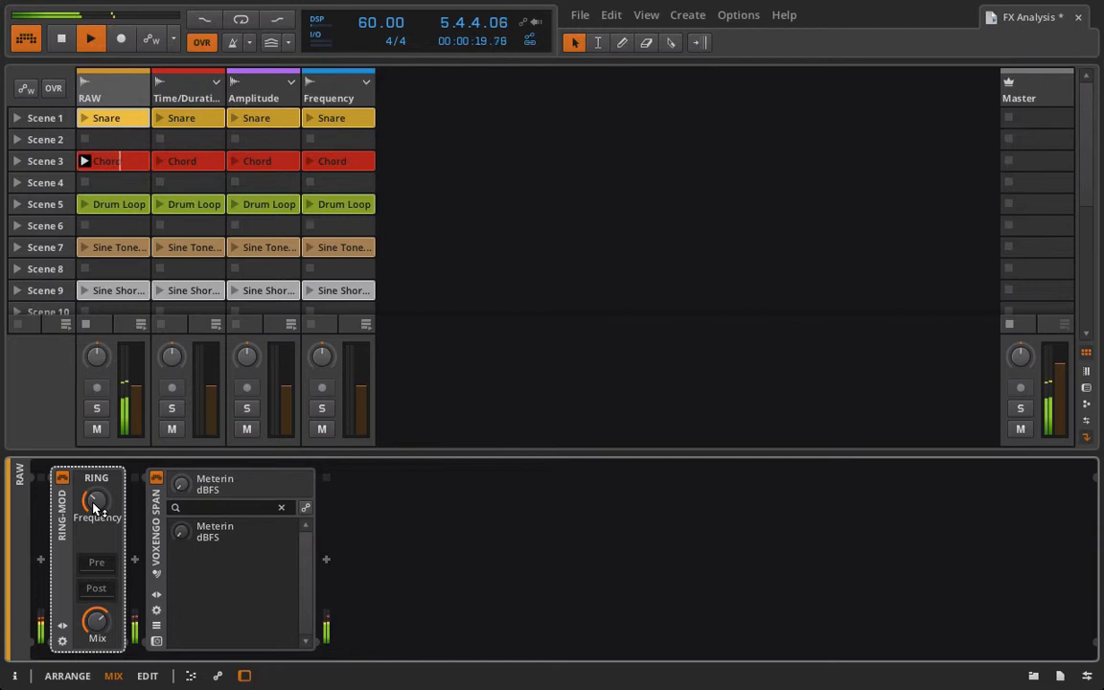
left_click_drag(94, 507, 94, 458)
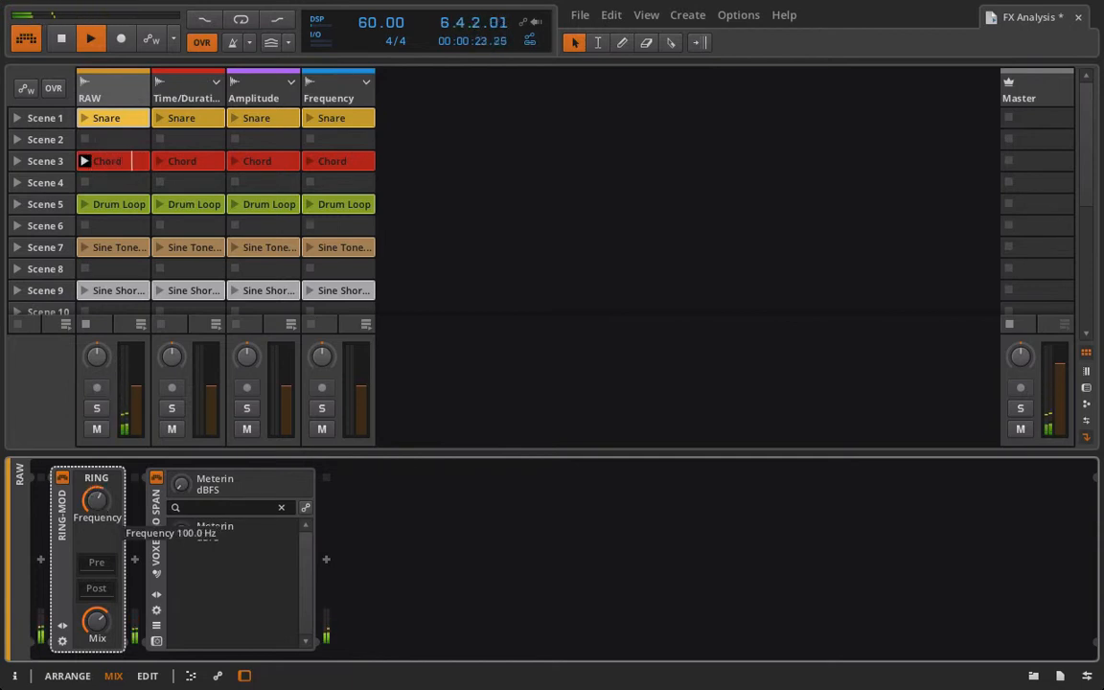
Compare the Chord's spectrum in Voxengo SPAN with the Ring-Mod bypassed and enabled, and at a different Frequency setting.
left_click(156, 642)
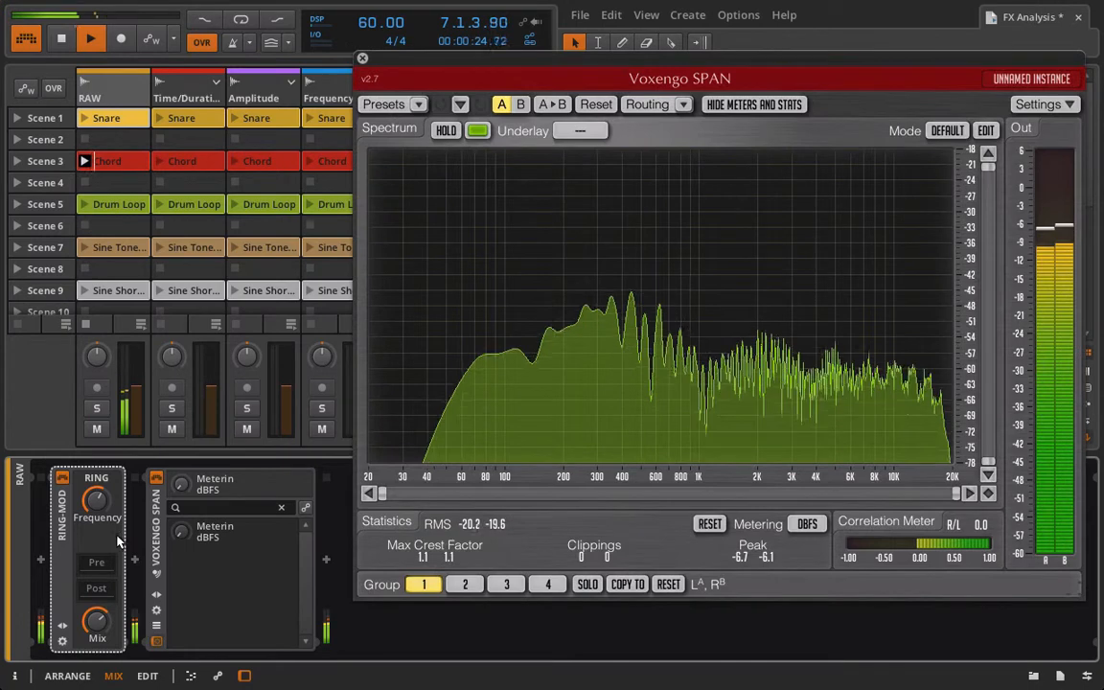
left_click(62, 479)
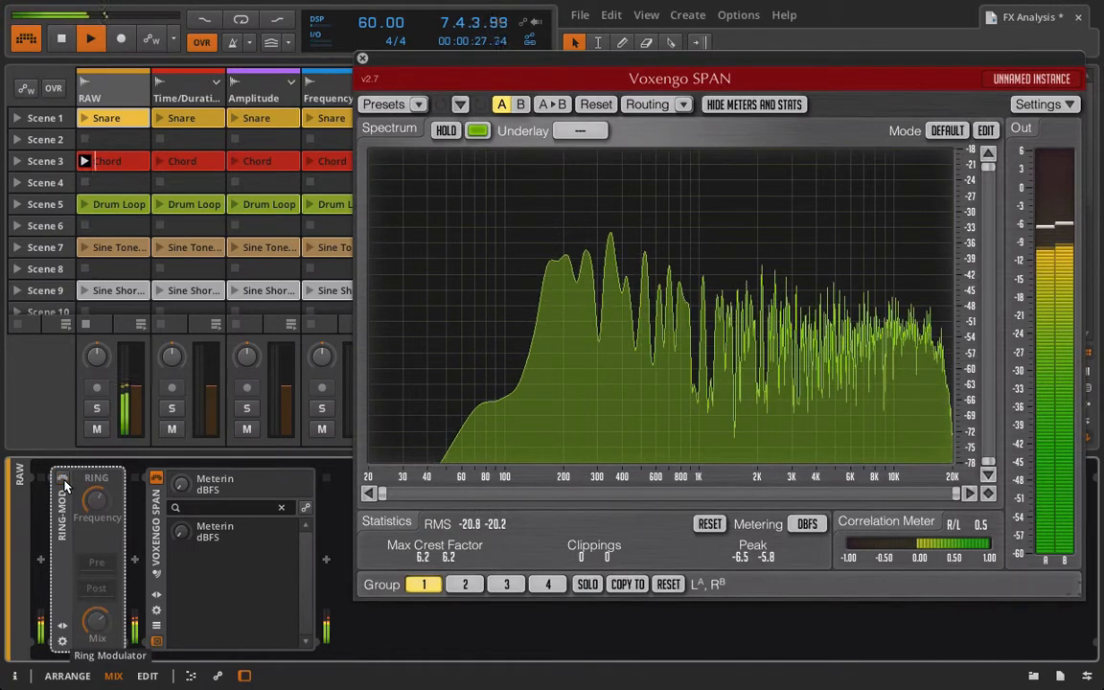
left_click(64, 482)
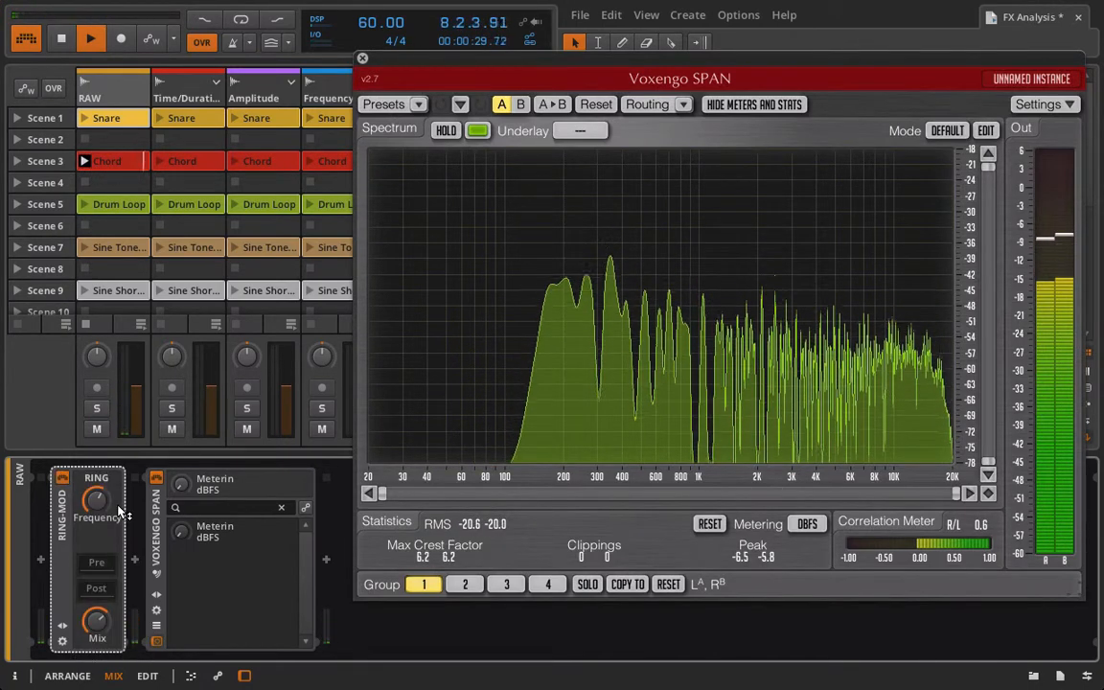
mouse_move(118, 512)
left_mouse_down()
mouse_move(117, 464)
mouse_move(110, 500)
left_mouse_up()
key("space")
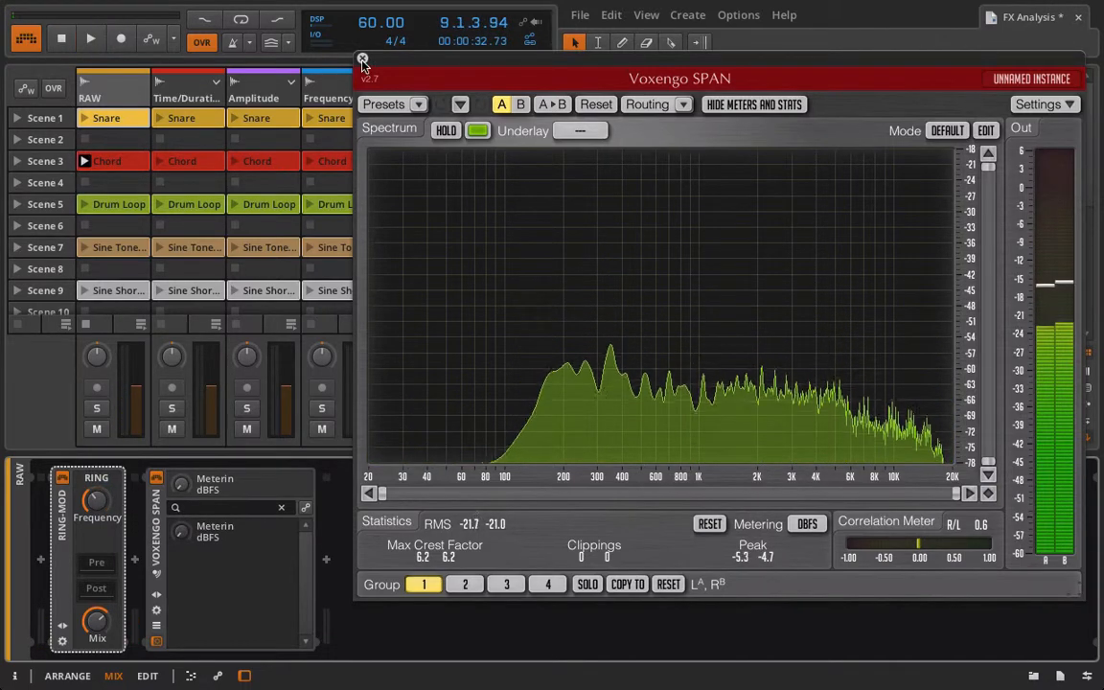
left_click(362, 58)
Add Ring-Mod as a new layer in the Frequency track's FX Layer.
left_click(331, 103)
scroll(116, 565, "down", 5)
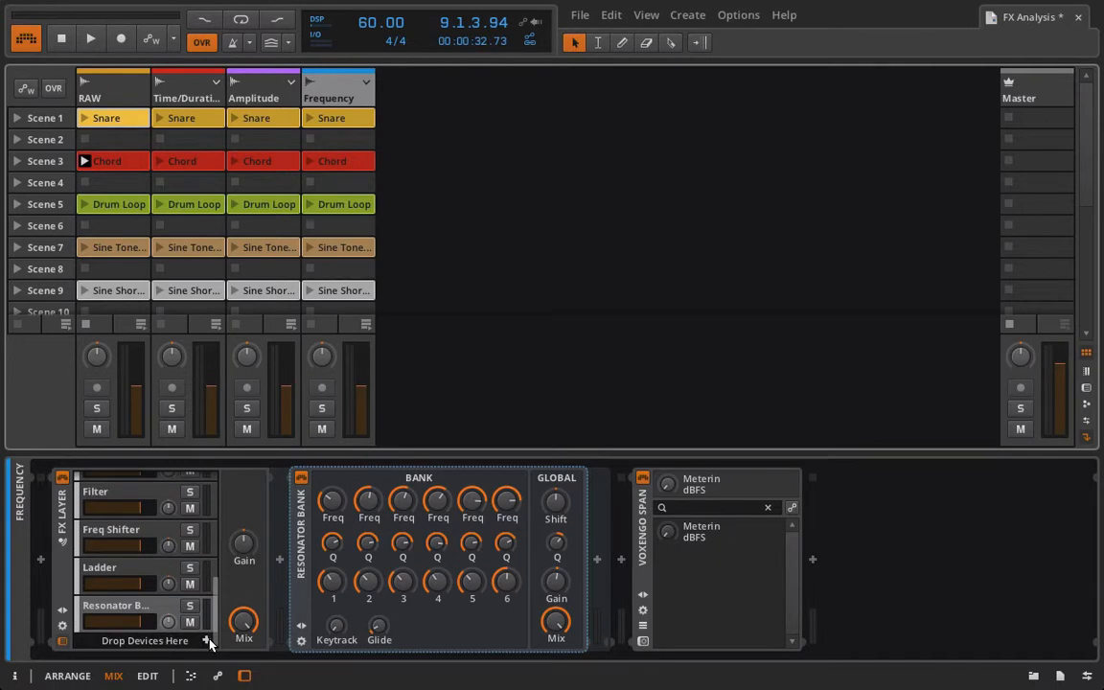
left_click(206, 640)
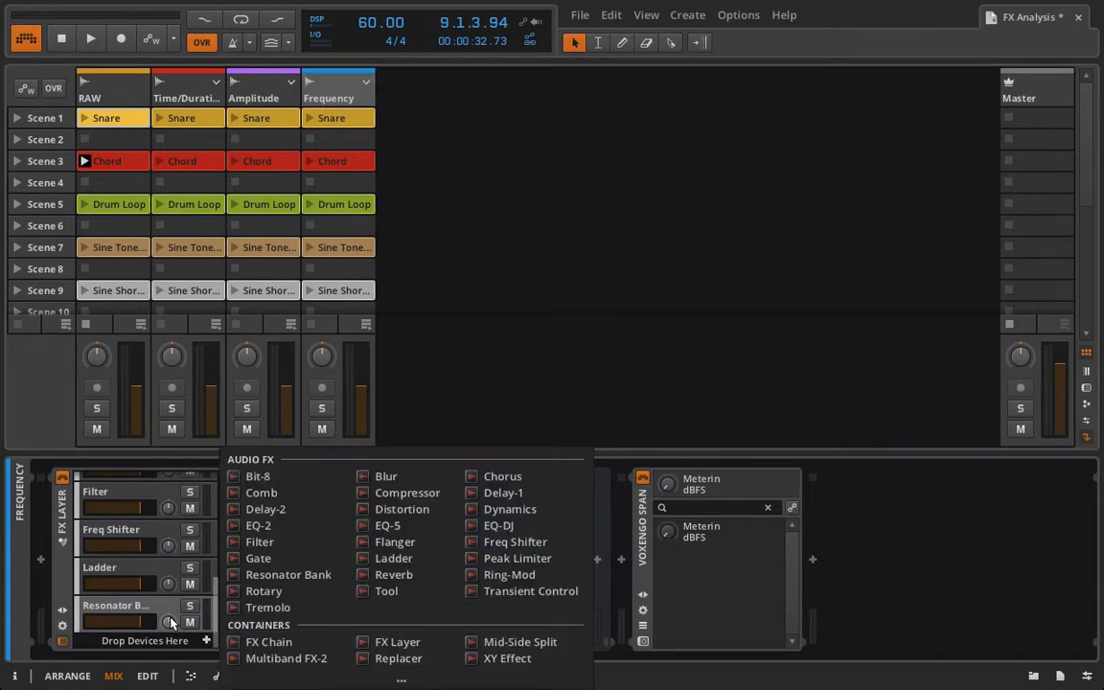
left_click(526, 577)
Replace the Ring-Mod on the RAW track with Rotary before Voxengo SPAN.
left_click(111, 88)
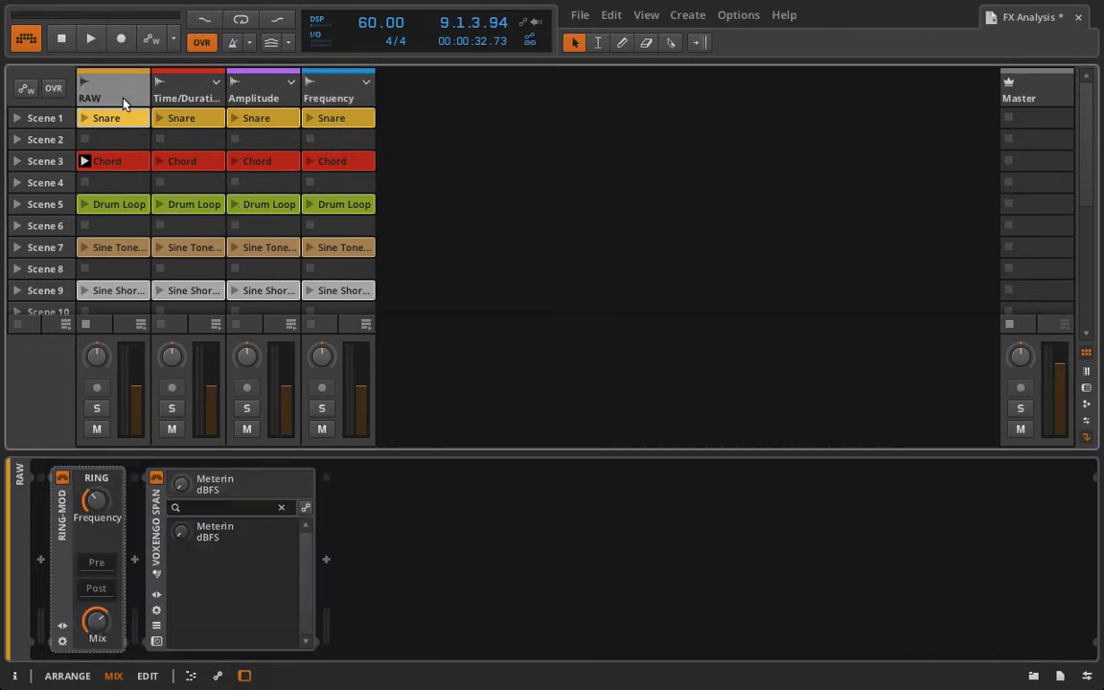
key("Delete")
left_click(40, 560)
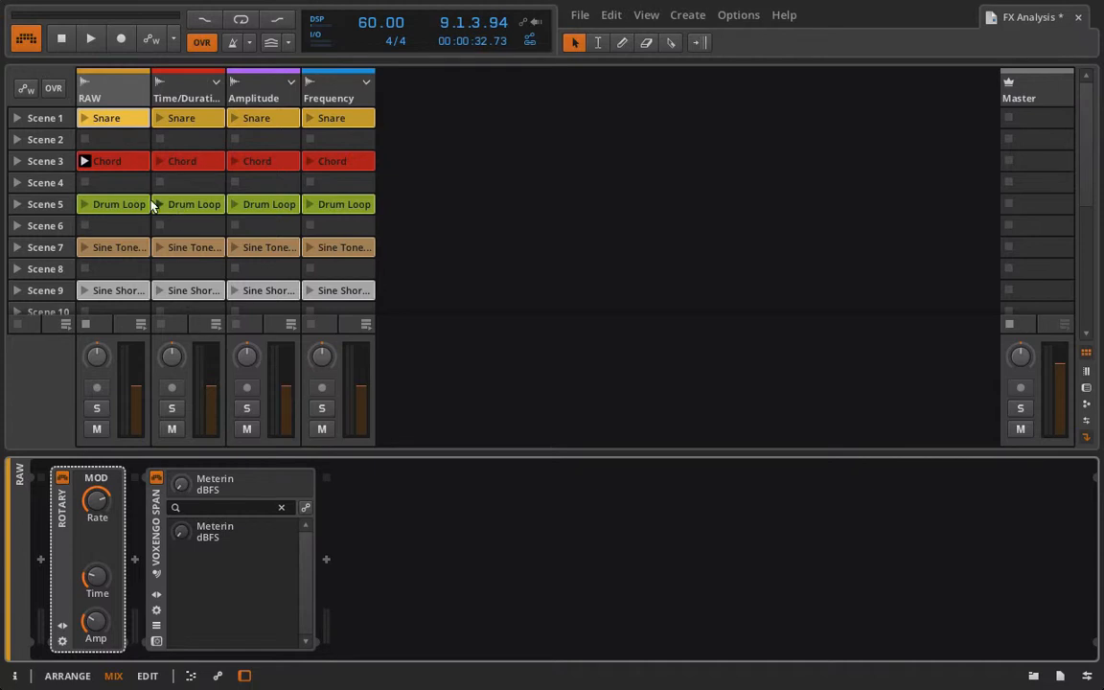
Audition the Rotary on the Drum Loop and Chord clips with Time at minimum, Amp at maximum and a raised Rate.
left_click(84, 204)
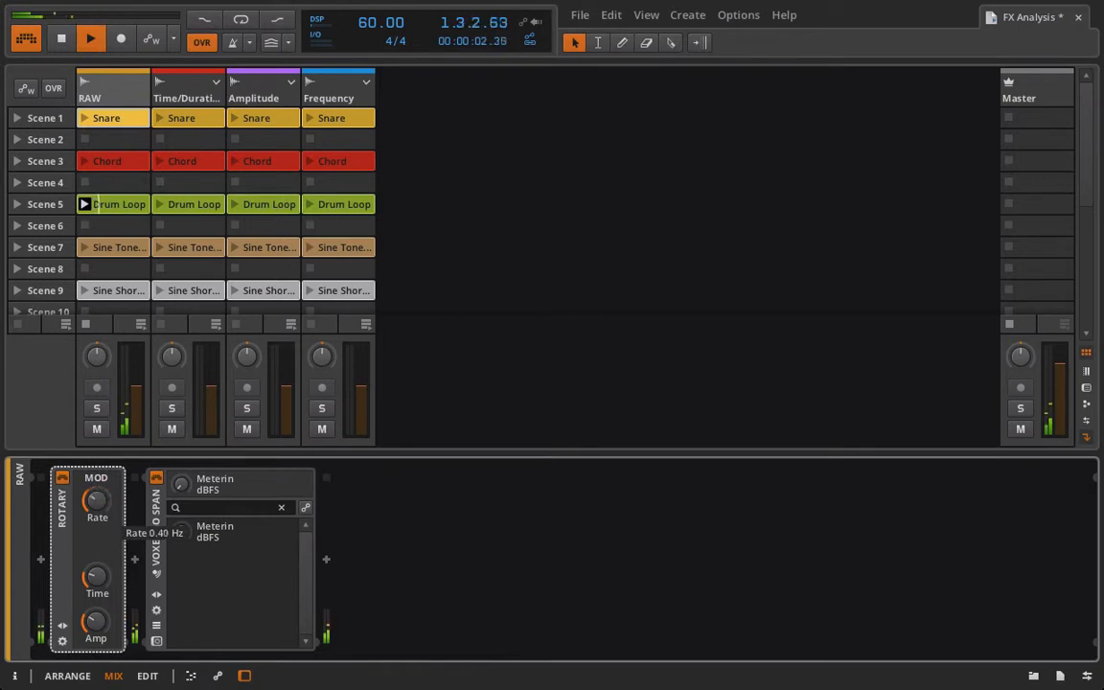
mouse_move(96, 583)
left_mouse_down()
mouse_move(96, 608)
mouse_move(96, 579)
left_mouse_up()
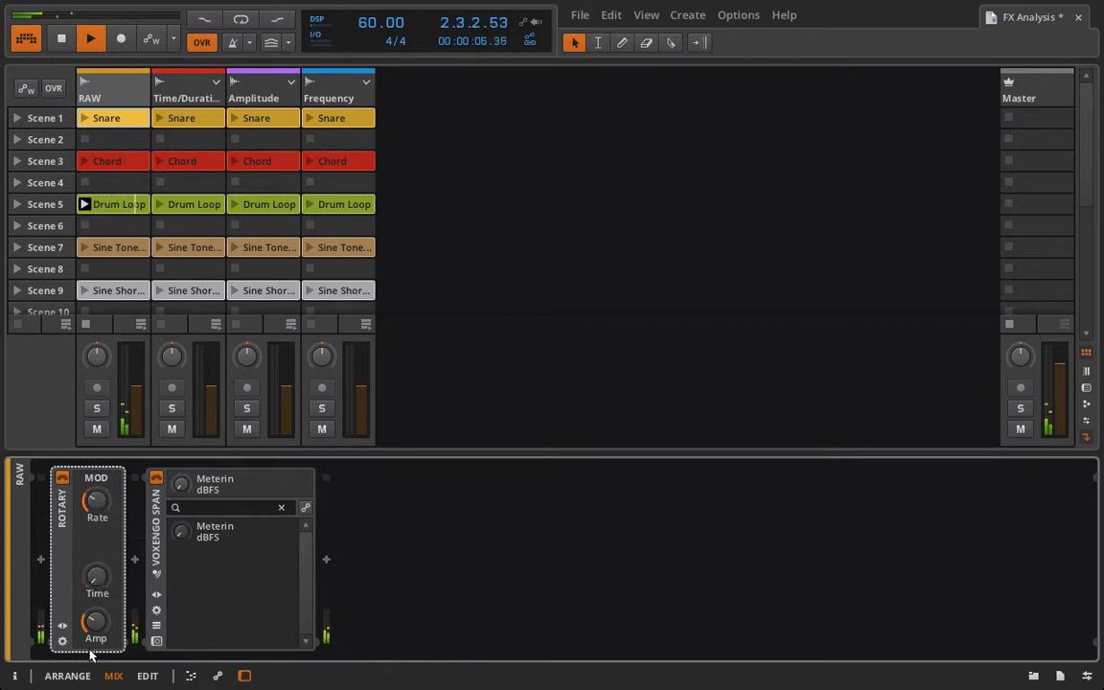
left_click_drag(96, 621, 96, 580)
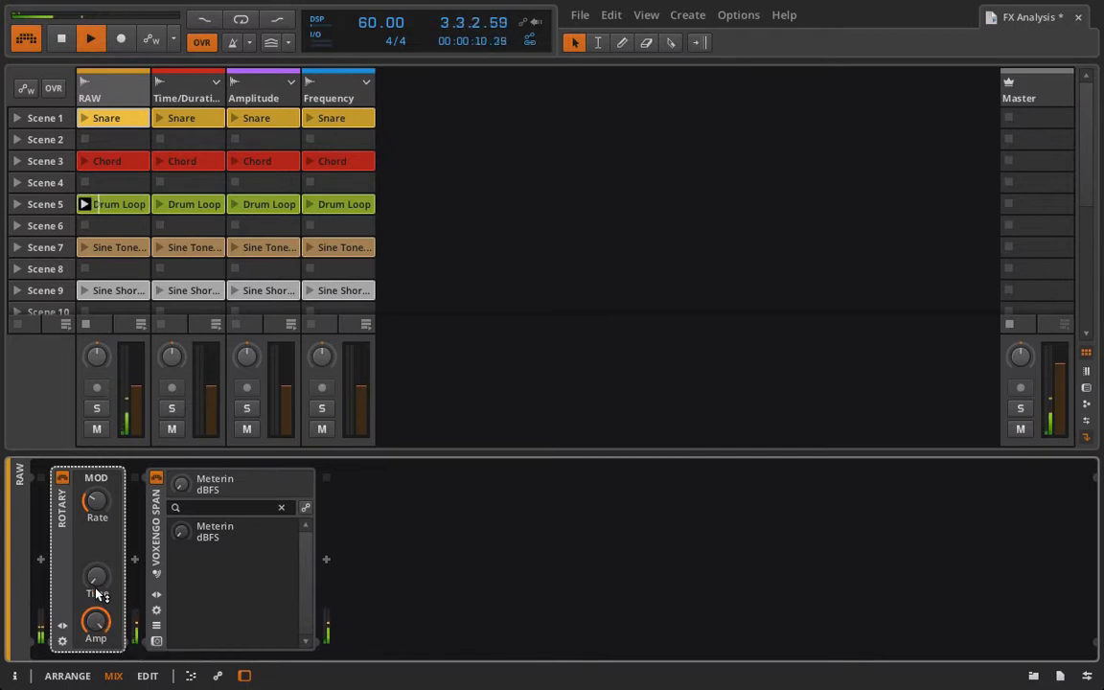
left_click_drag(96, 499, 101, 465)
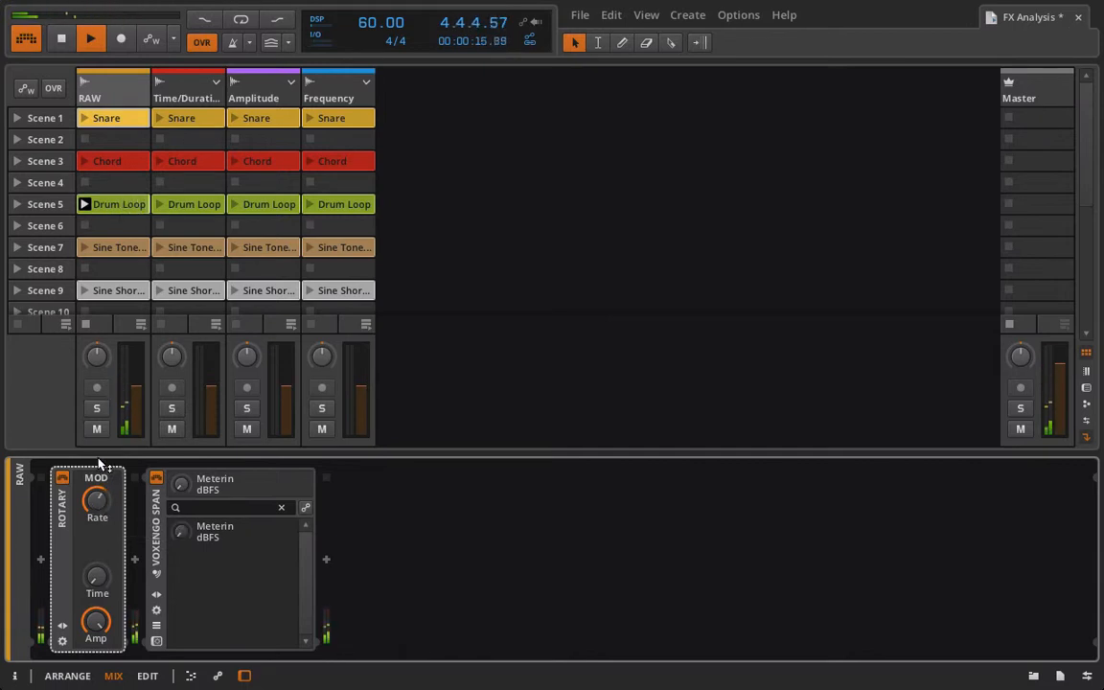
left_click(84, 161)
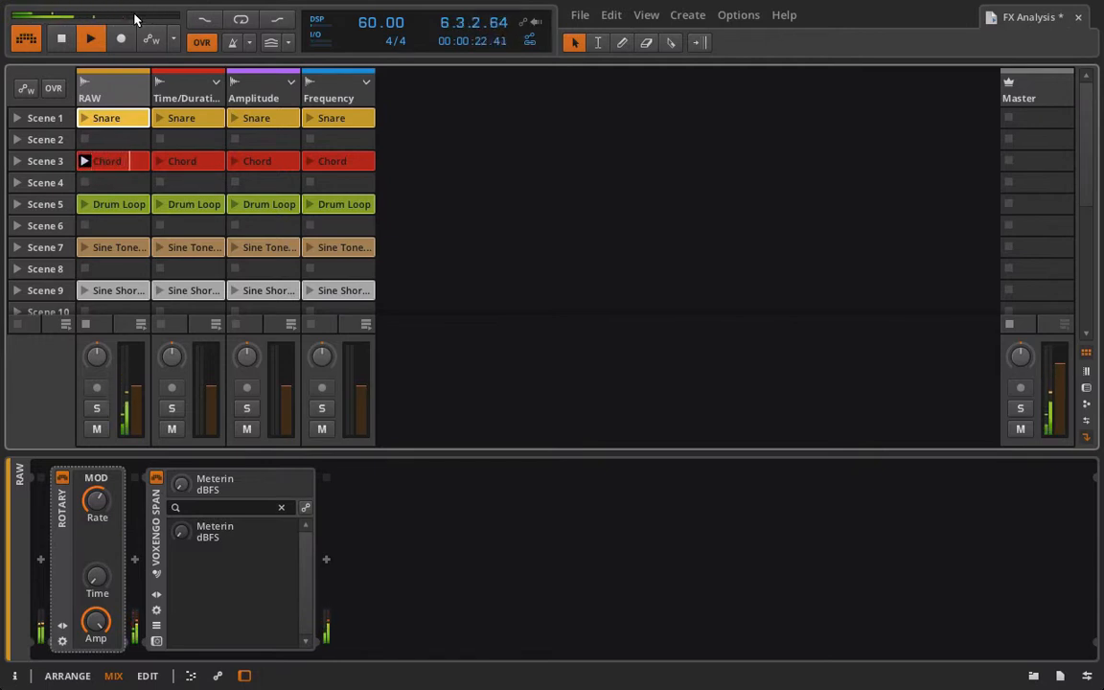
key("space")
Add Rotary as a new layer in the Amplitude track's FX Layer.
left_click(240, 69)
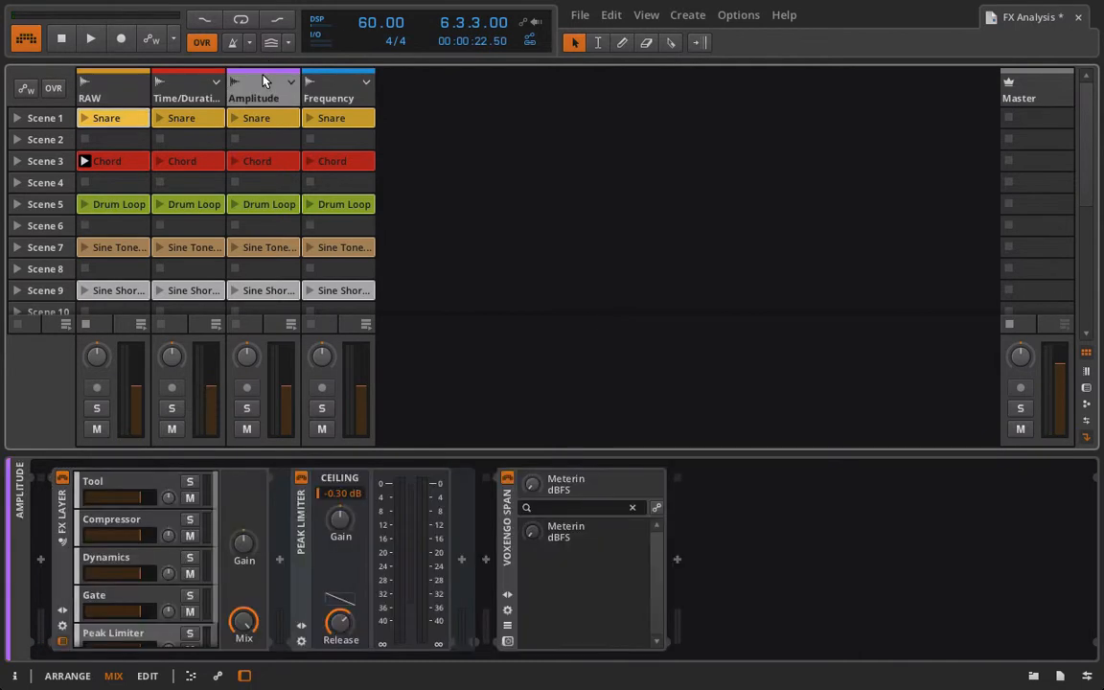
scroll(177, 522, "down", 2)
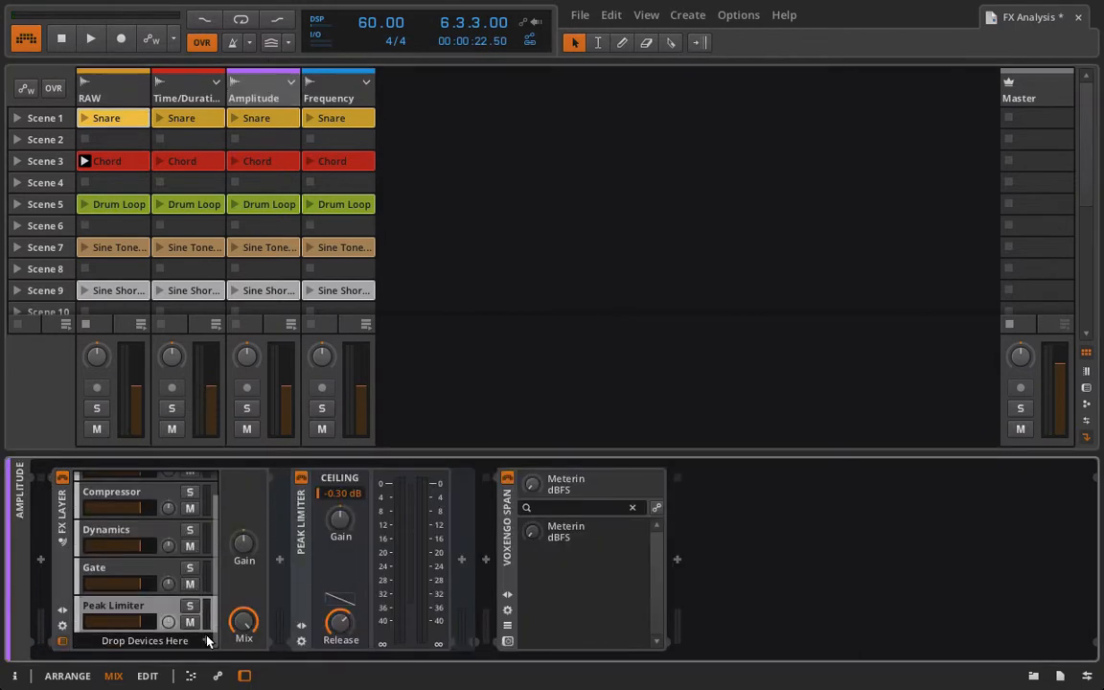
left_click(206, 640)
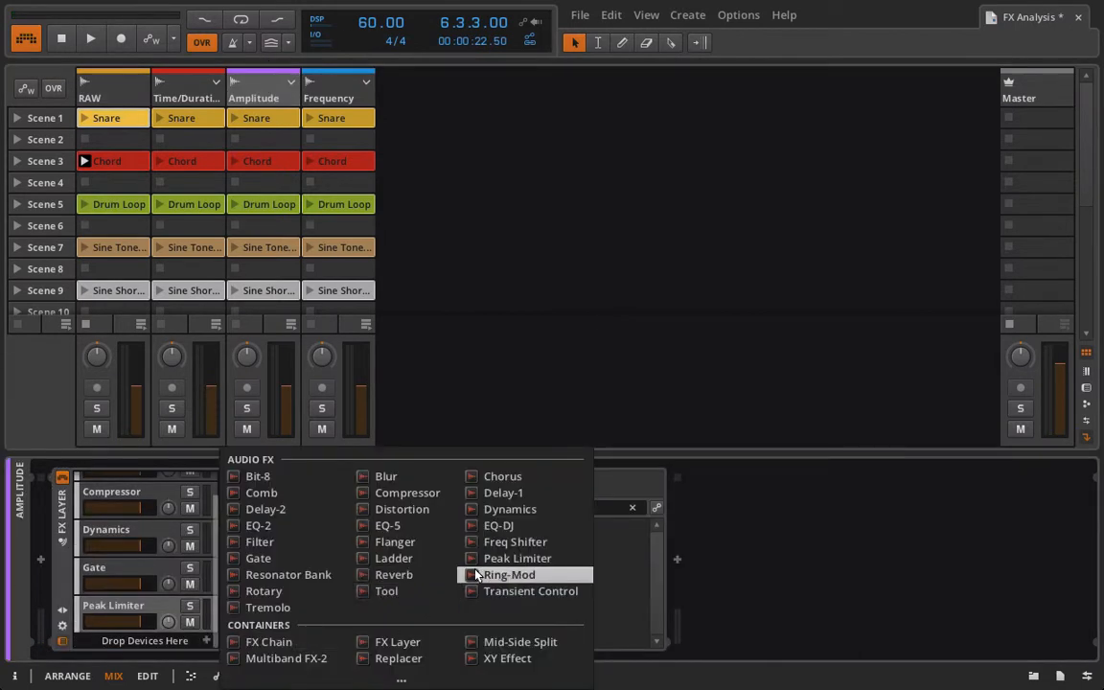
double_click(278, 592)
Replace the Rotary on the RAW track with Transient Control before Voxengo SPAN.
left_click(118, 104)
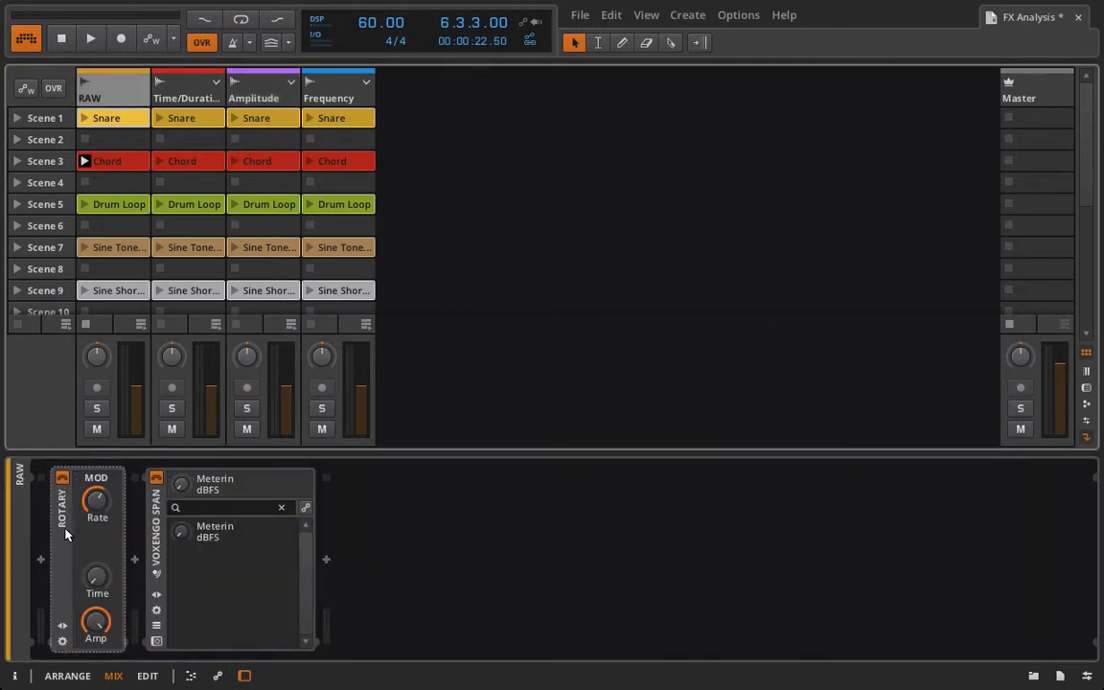
key("Delete")
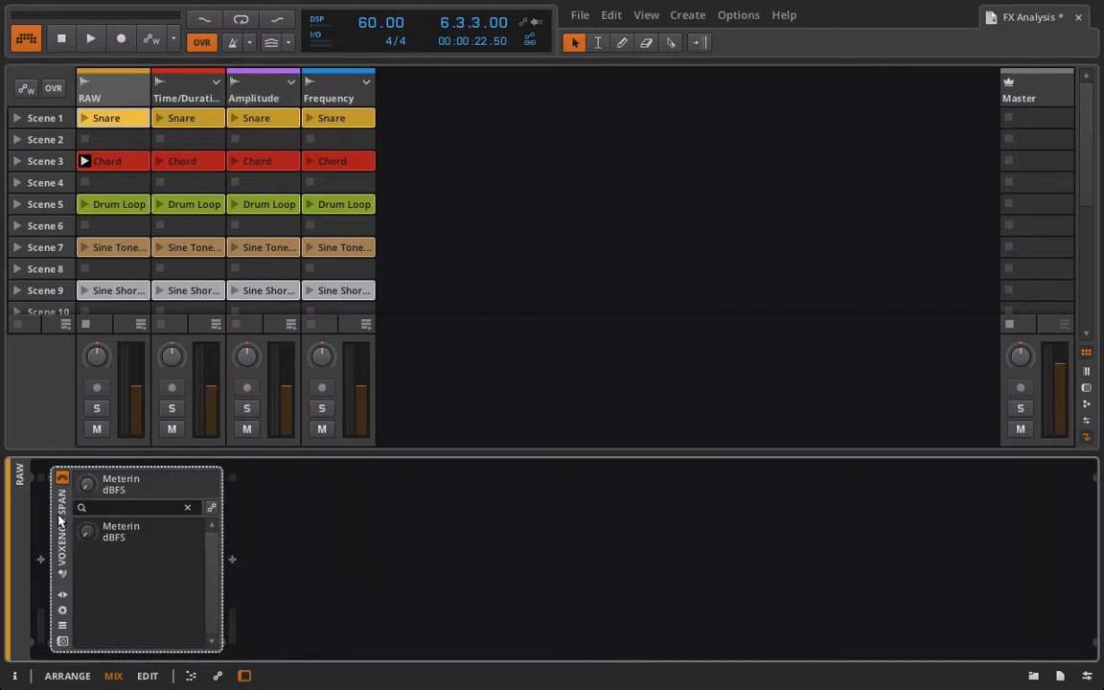
left_click(40, 559)
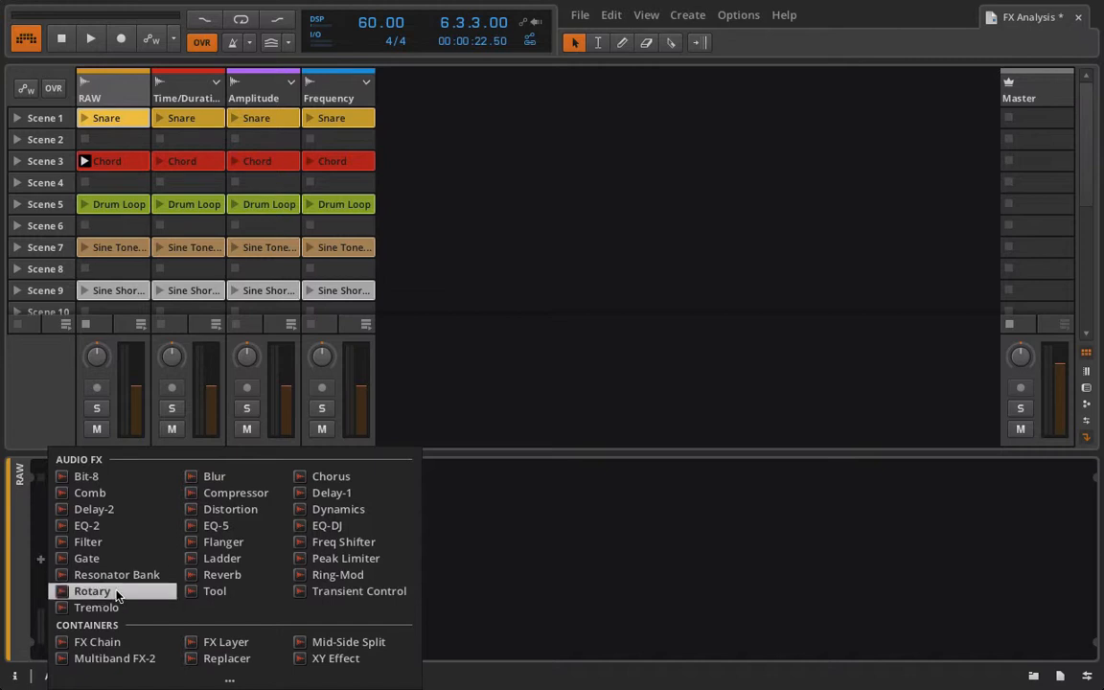
left_click(321, 591)
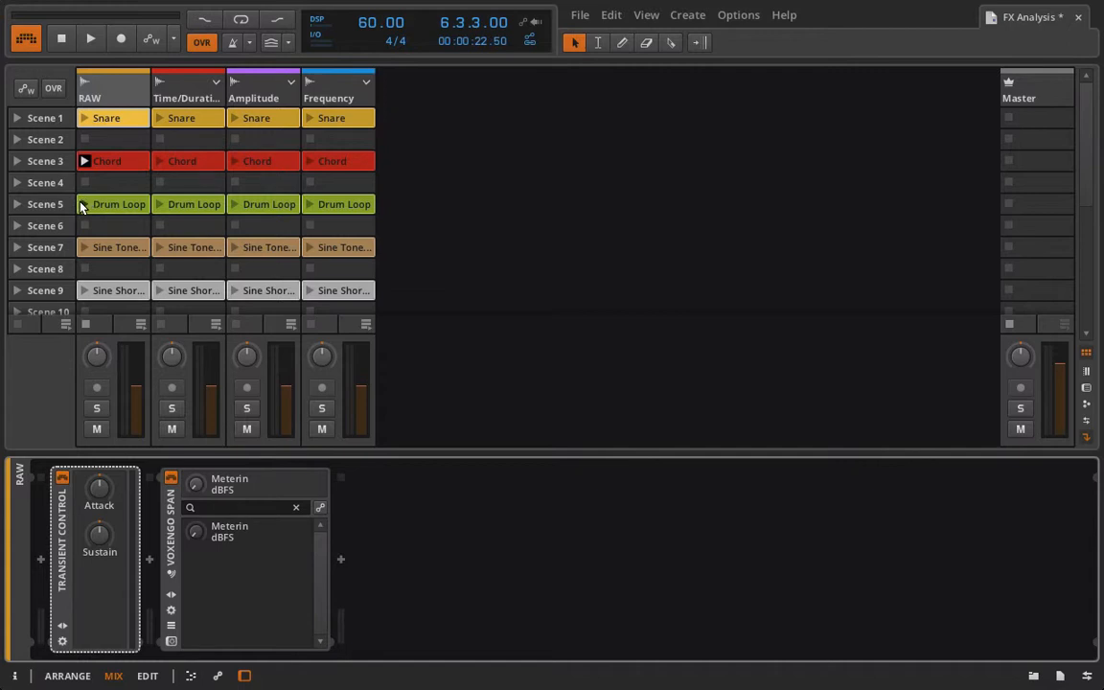
Audition Transient Control on the RAW track's Snare clip while raising its Attack well above zero.
left_click(85, 117)
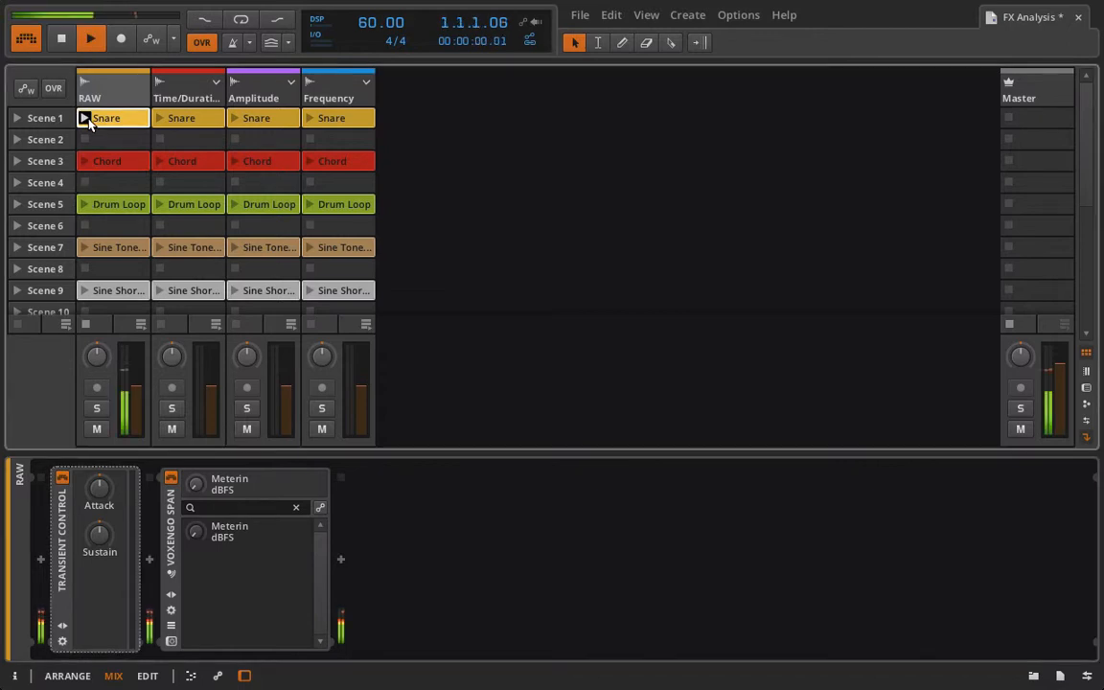
mouse_move(99, 487)
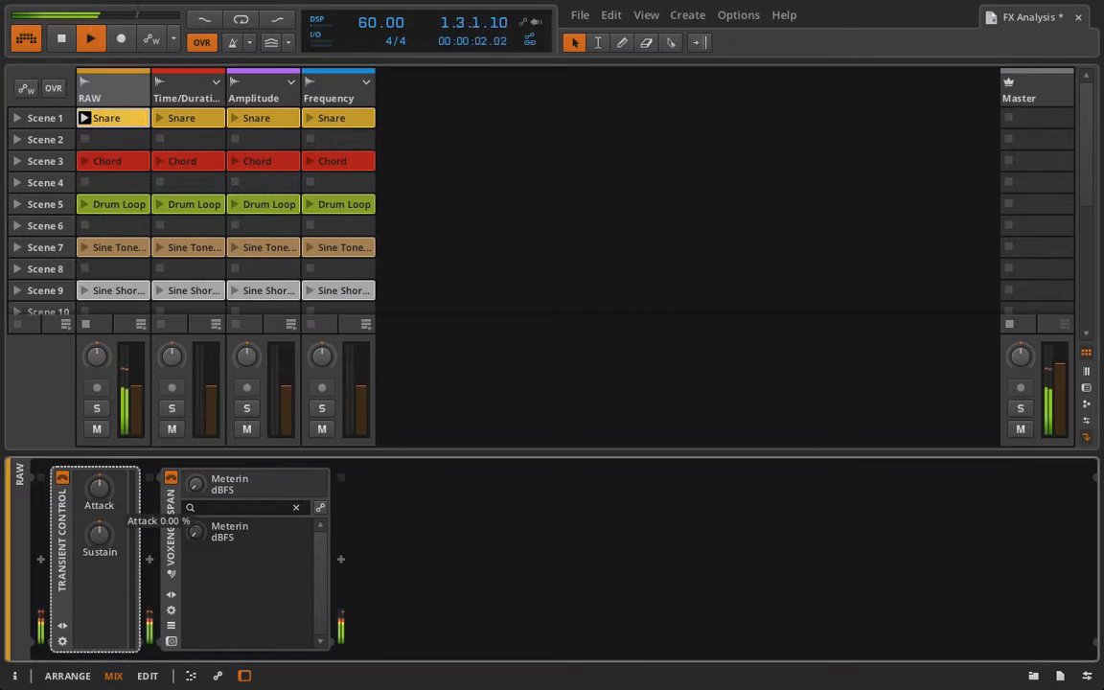
left_click_drag(99, 487, 101, 450)
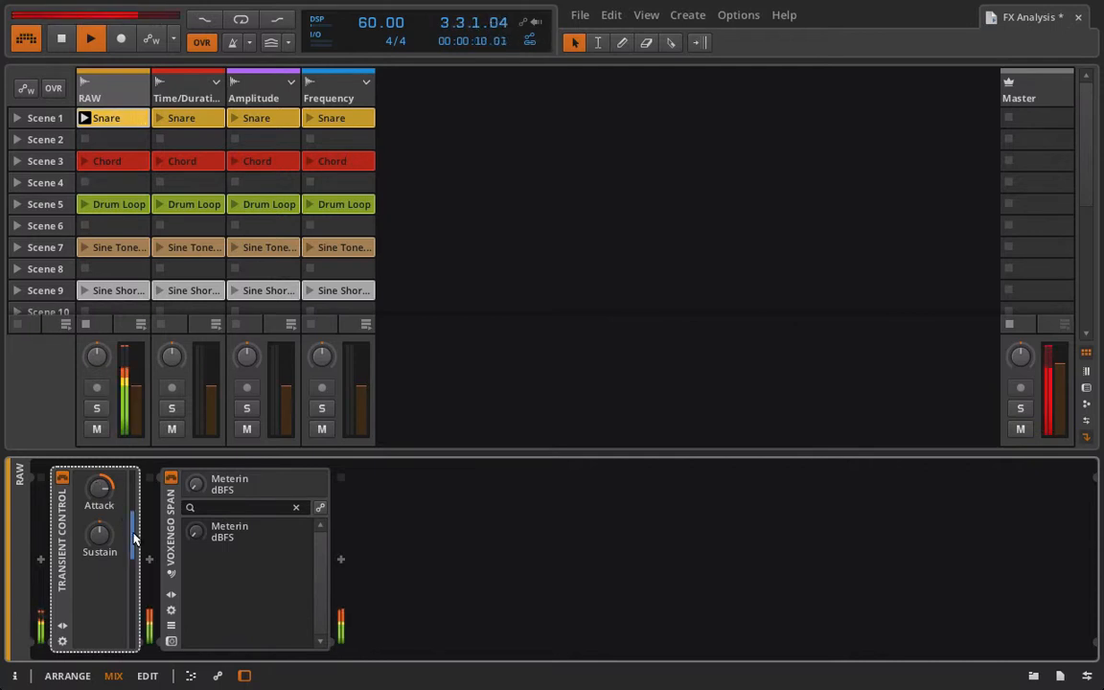
Insert a Tool device between Transient Control and Voxengo SPAN on the RAW track and reduce its Amplitude.
left_click(149, 560)
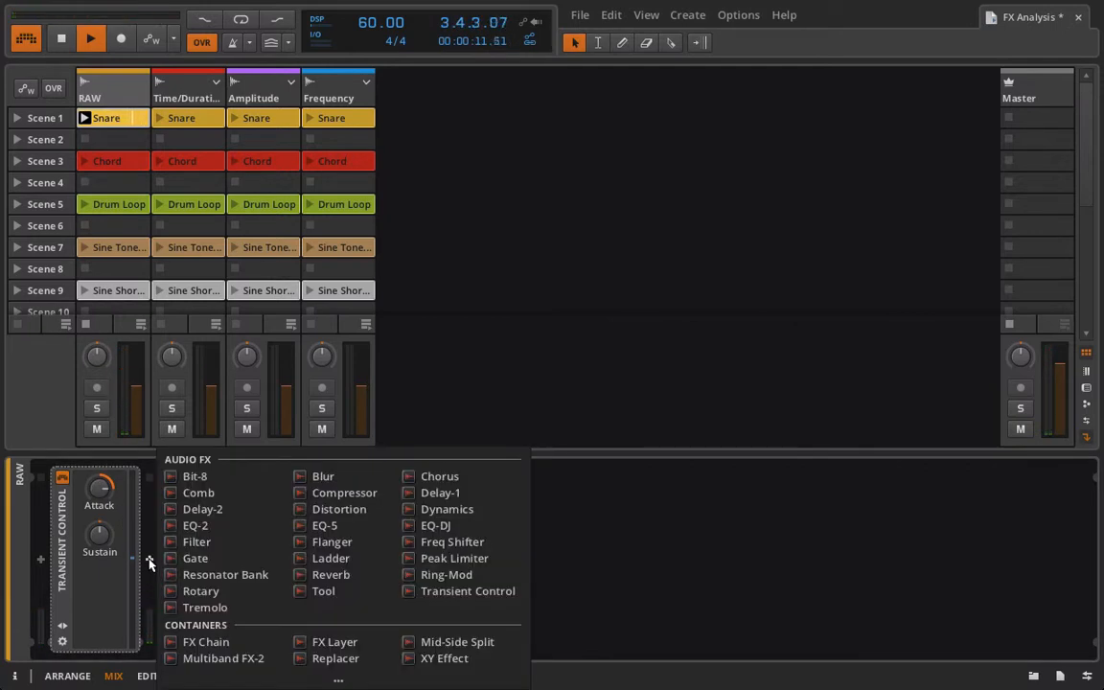
left_click(367, 591)
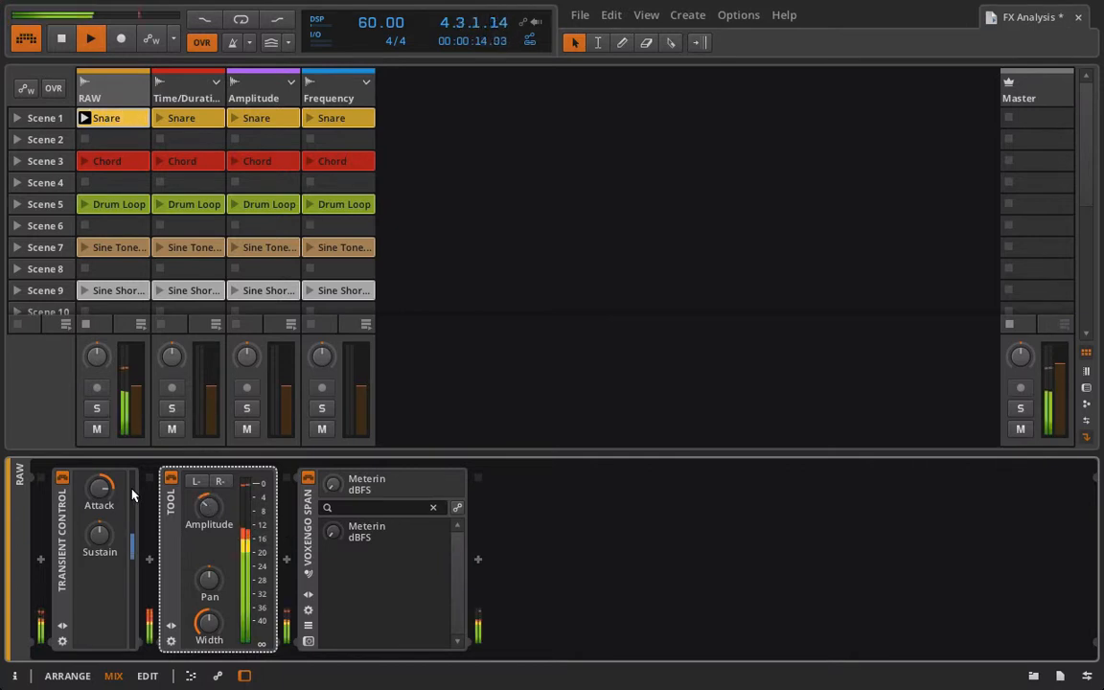
left_click_drag(212, 508, 212, 501)
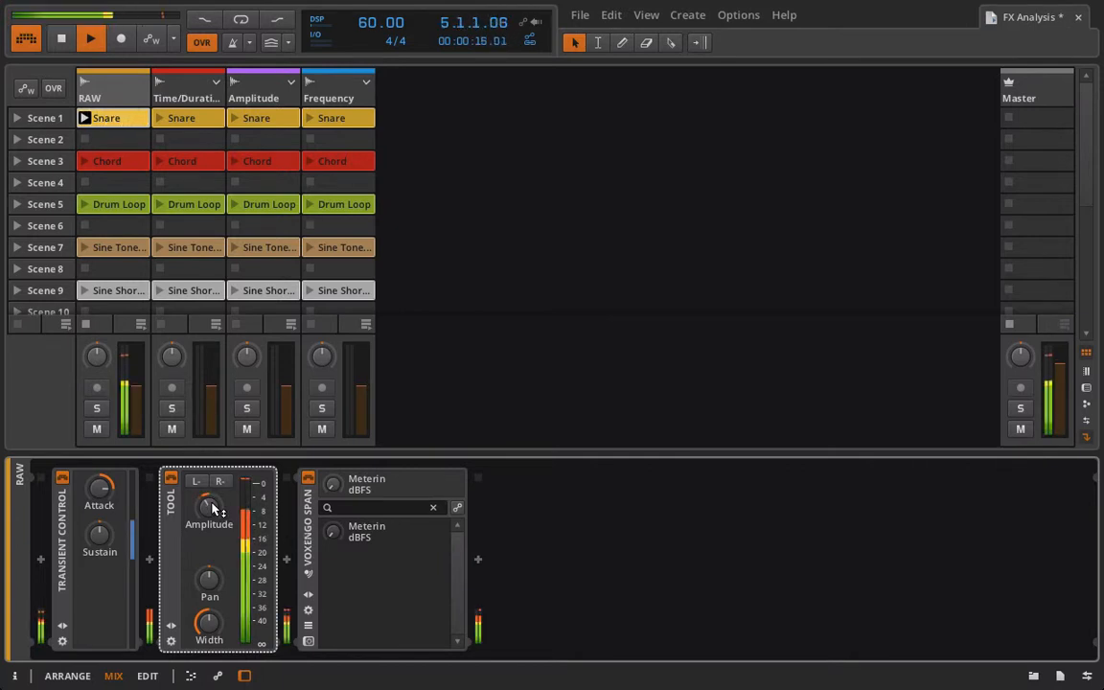
Compare the Snare with Transient Control bypassed and enabled, and raise its Sustain above zero.
left_click(63, 479)
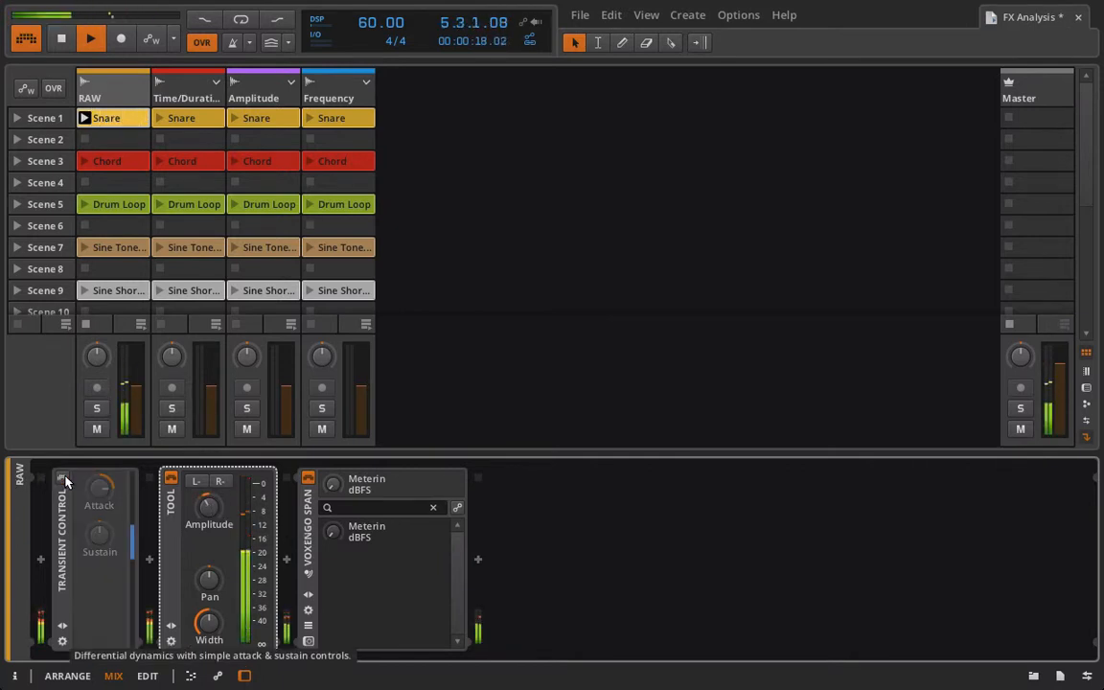
left_click(63, 479)
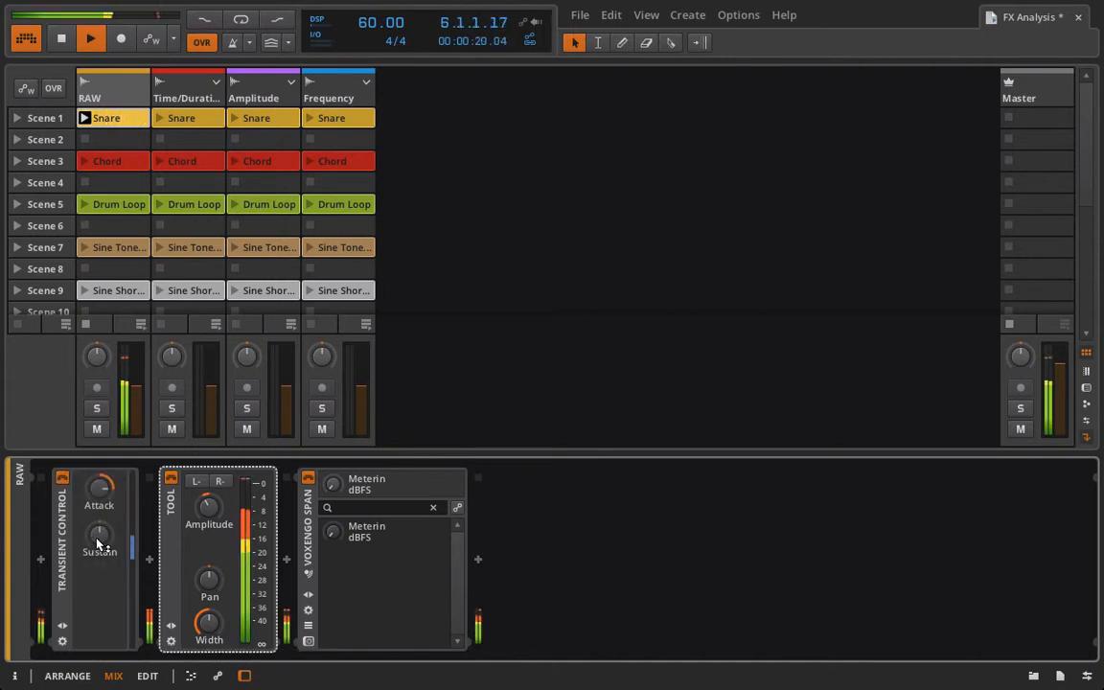
mouse_move(99, 534)
left_mouse_down()
mouse_move(100, 602)
mouse_move(105, 545)
mouse_move(104, 554)
left_mouse_up()
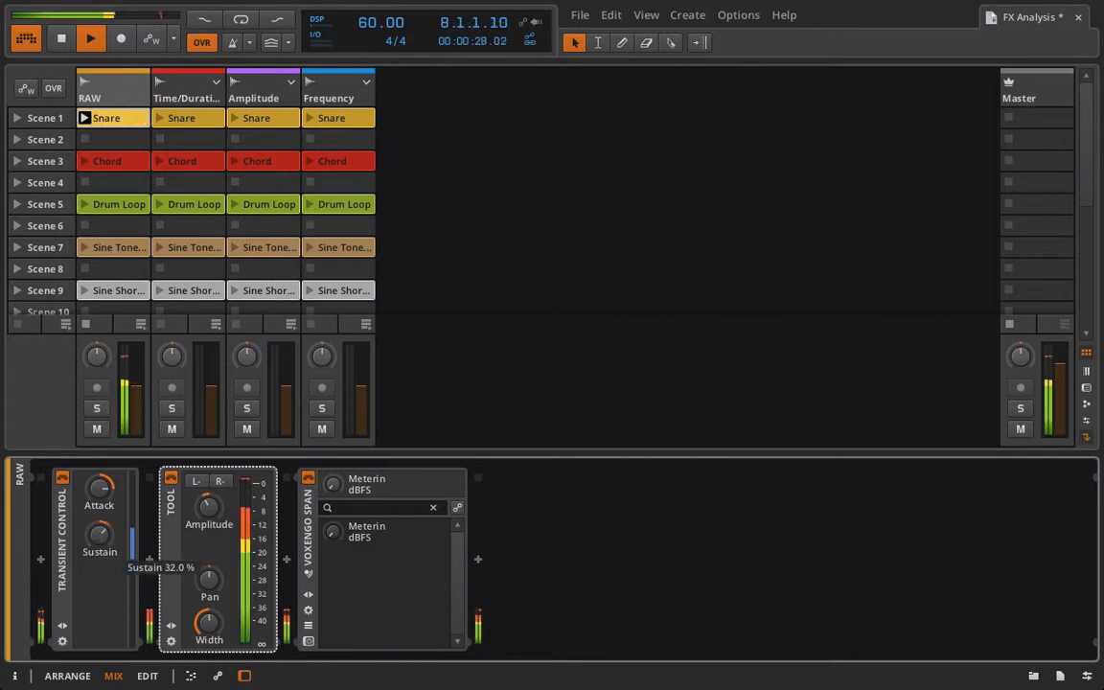
Lower Transient Control's Attack below zero and disable the Tool device while the Snare plays.
mouse_move(107, 498)
left_mouse_down()
mouse_move(107, 517)
mouse_move(103, 499)
left_mouse_up()
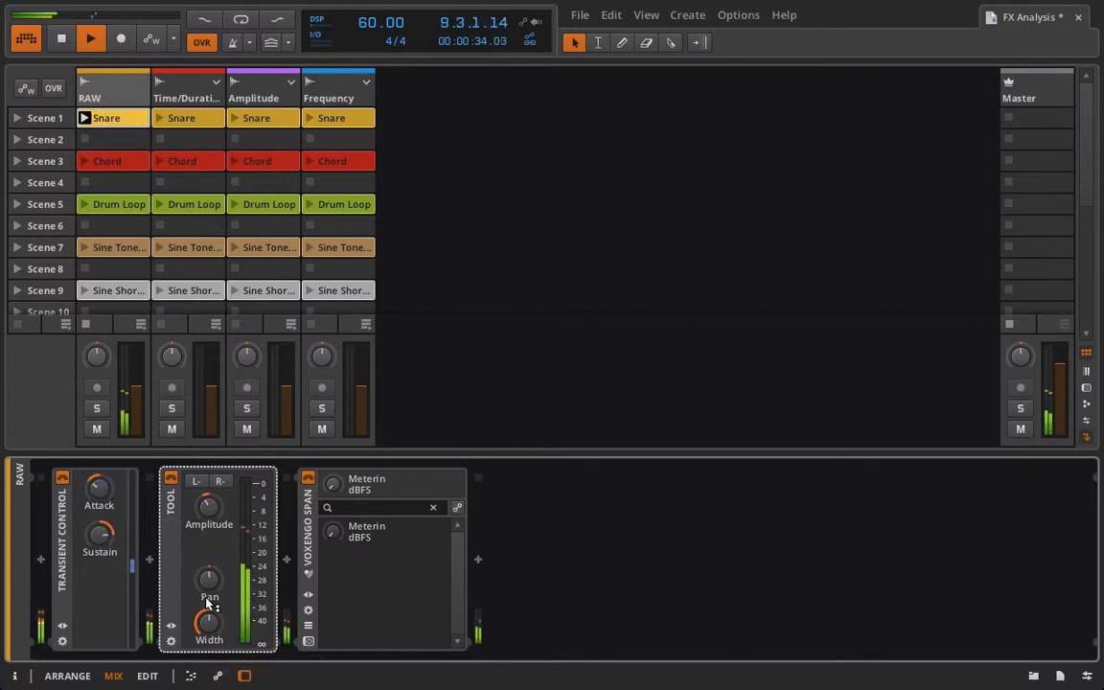
left_click(171, 477)
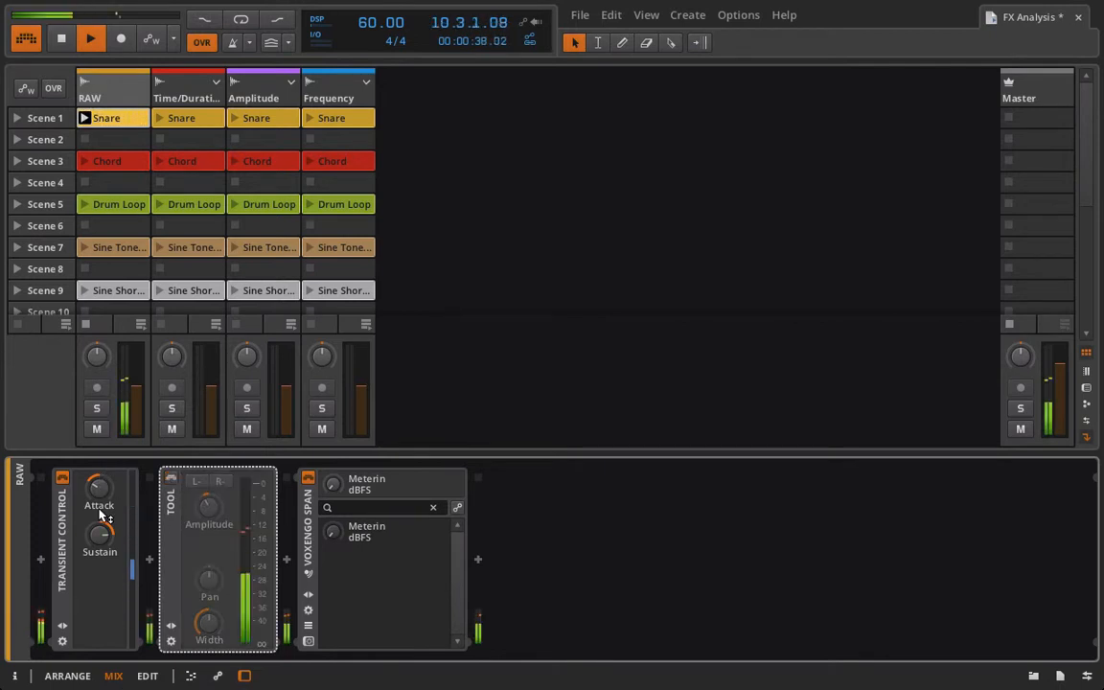
left_click_drag(99, 496, 98, 524)
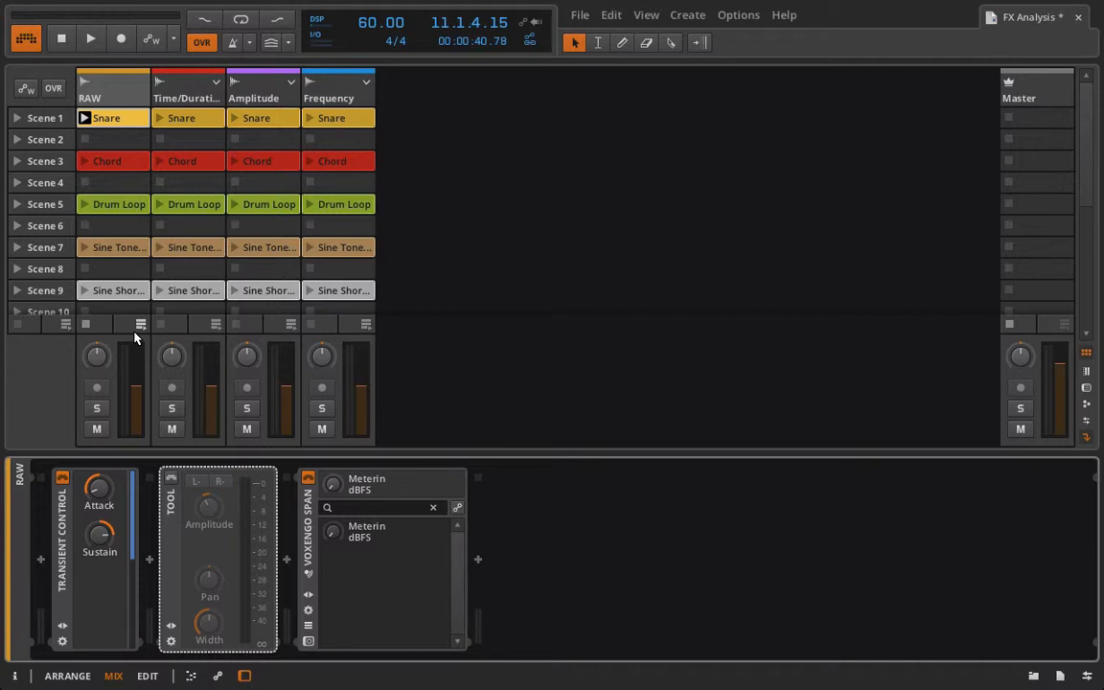
Audition Transient Control on the RAW Drum Loop with reduced Attack and raised Sustain, comparing it bypassed and enabled.
scroll(109, 239, "down", 1)
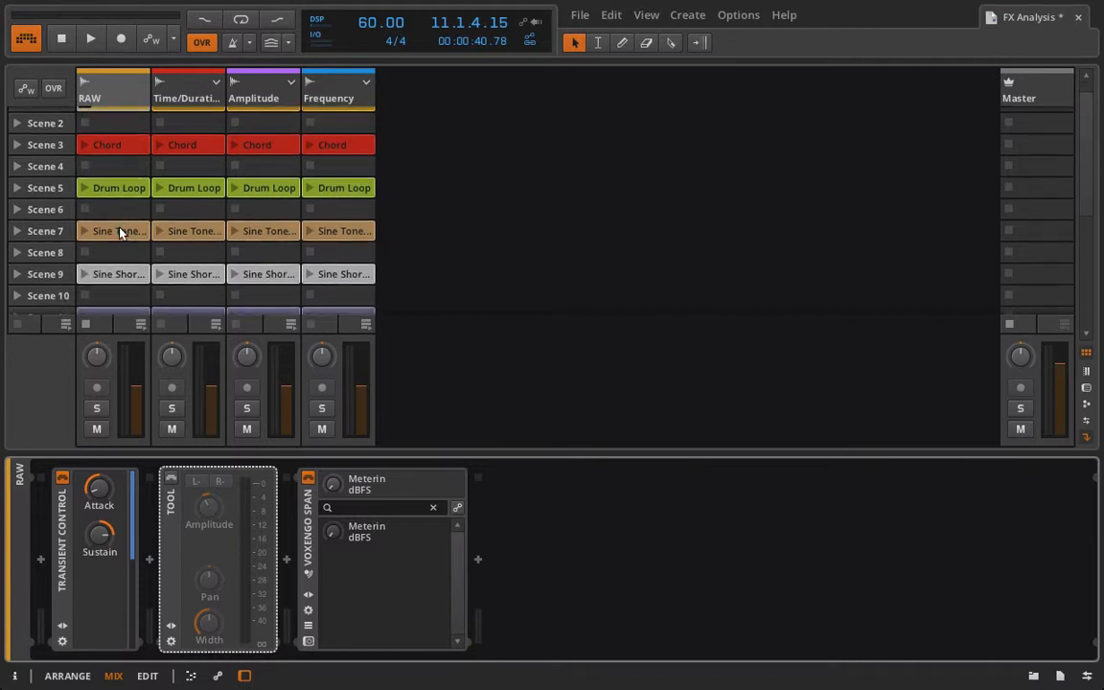
left_click(84, 188)
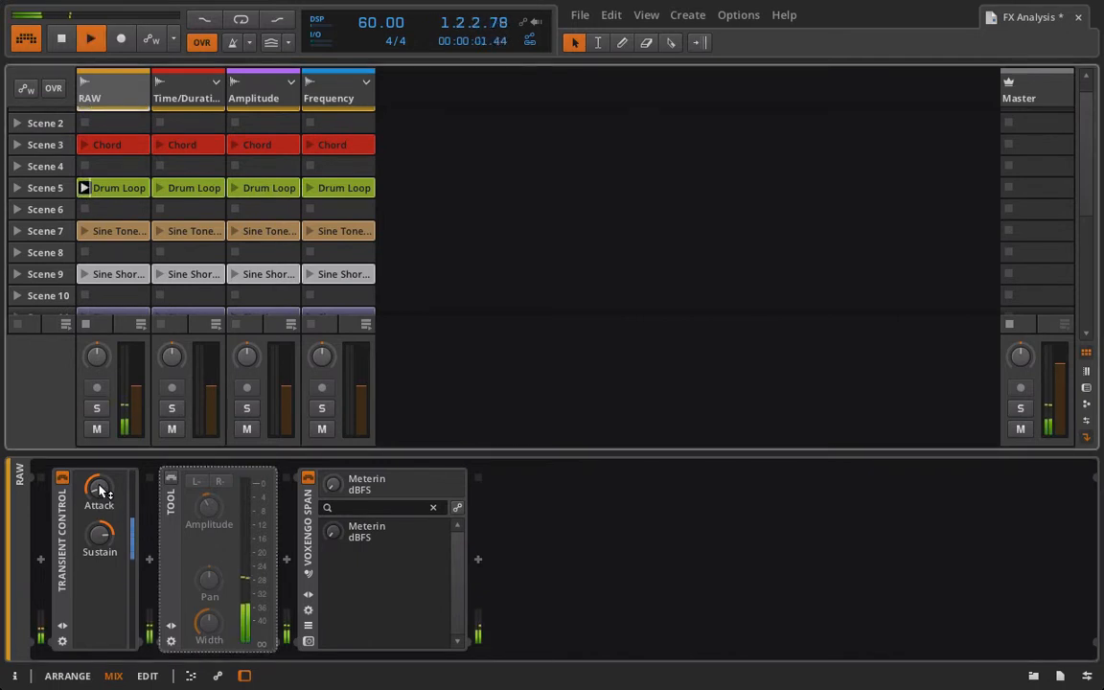
left_click_drag(100, 489, 100, 470)
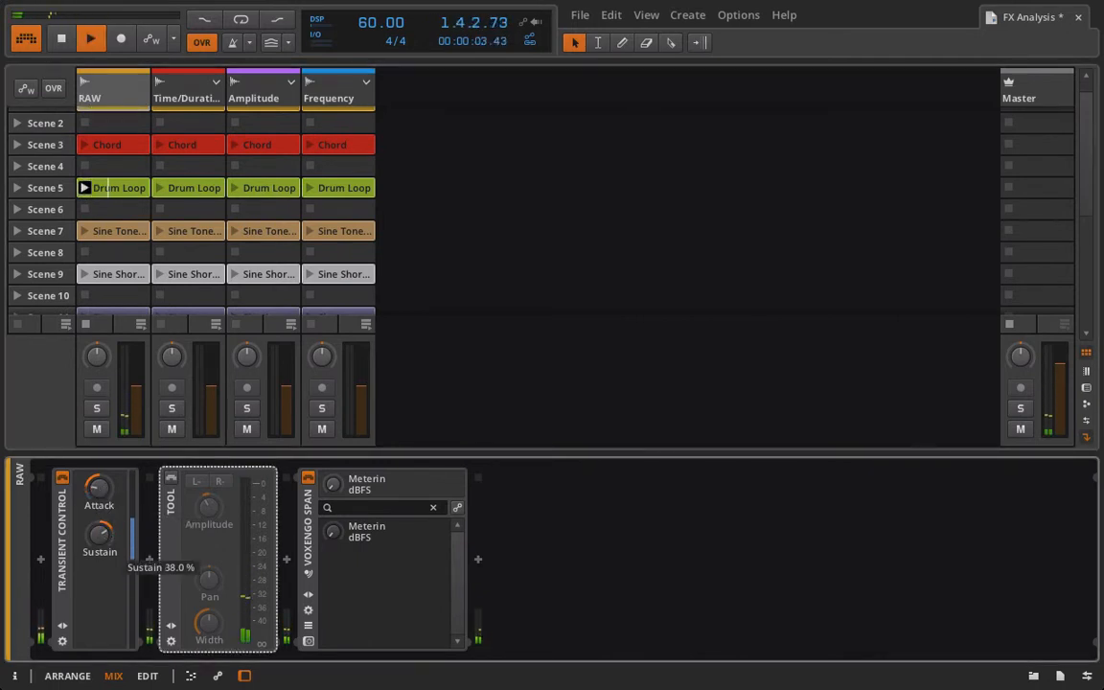
left_click(63, 478)
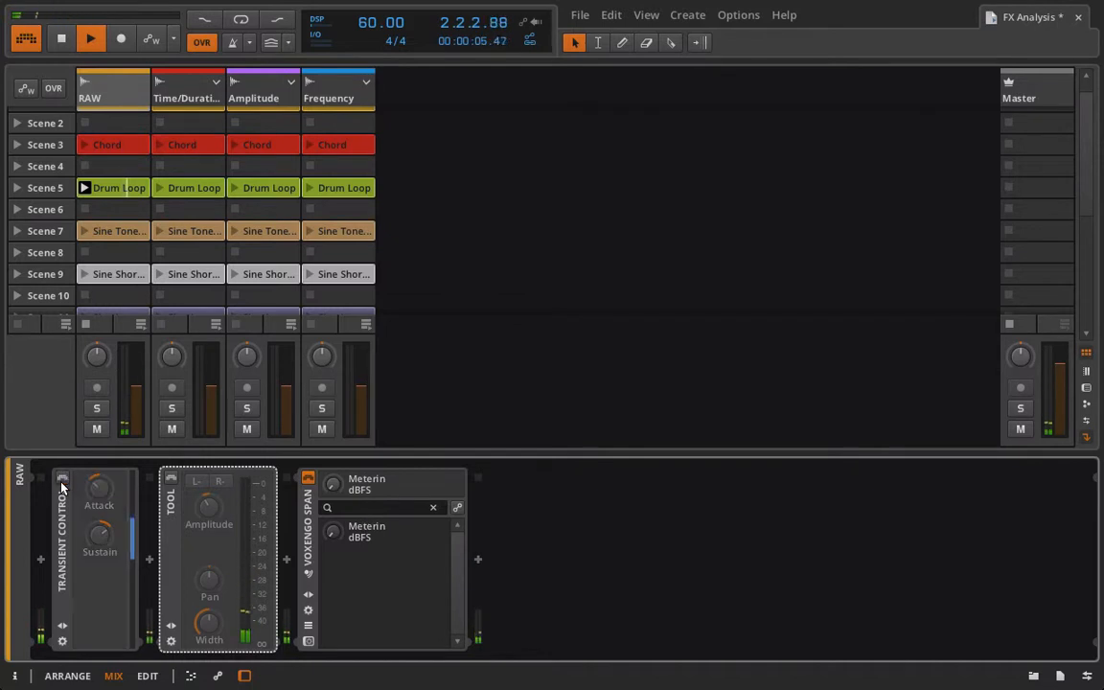
left_click(62, 482)
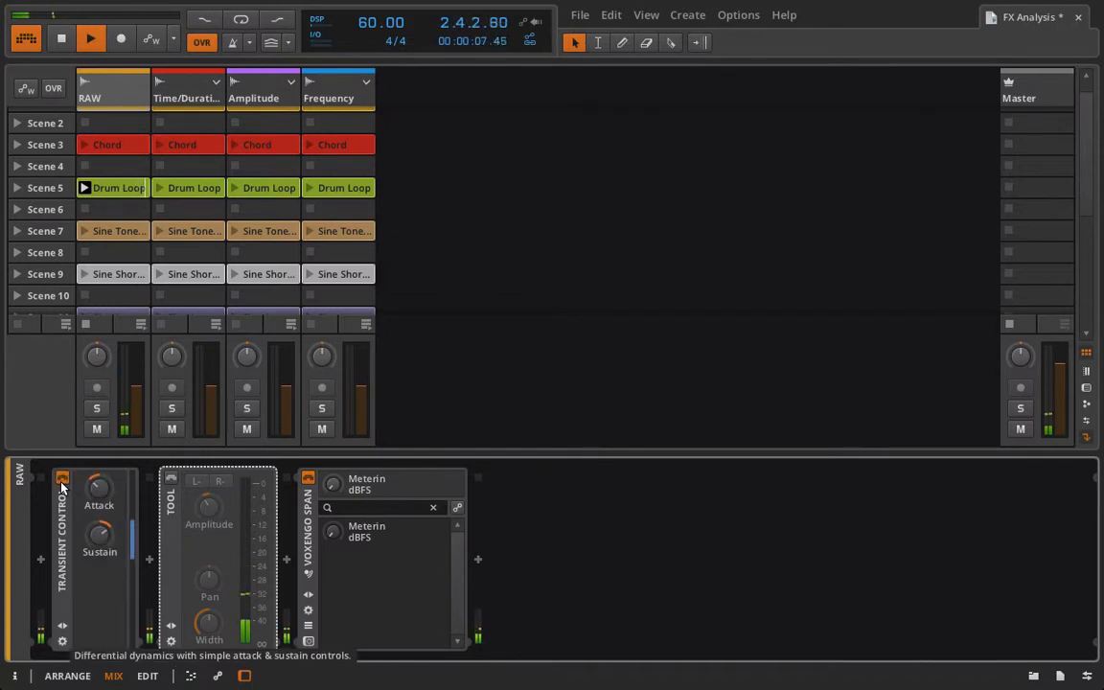
Reset Transient Control's knobs, then compare the Drum Loop bypassed and enabled with Attack raised and Sustain slightly lowered.
double_click(97, 499)
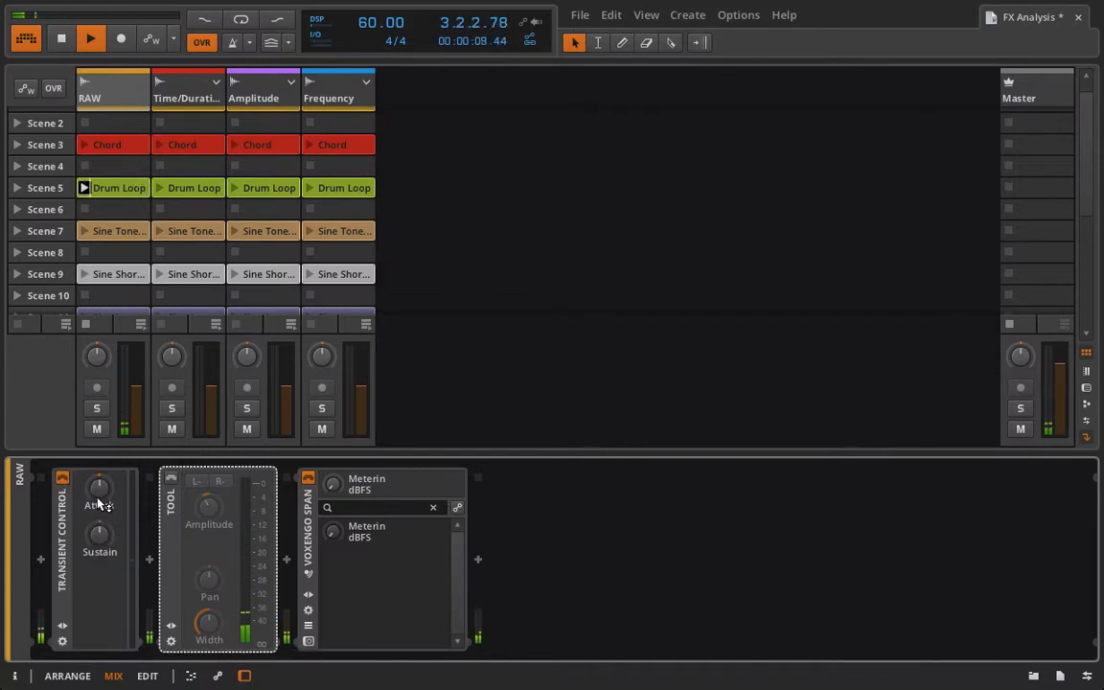
left_click_drag(97, 499, 97, 467)
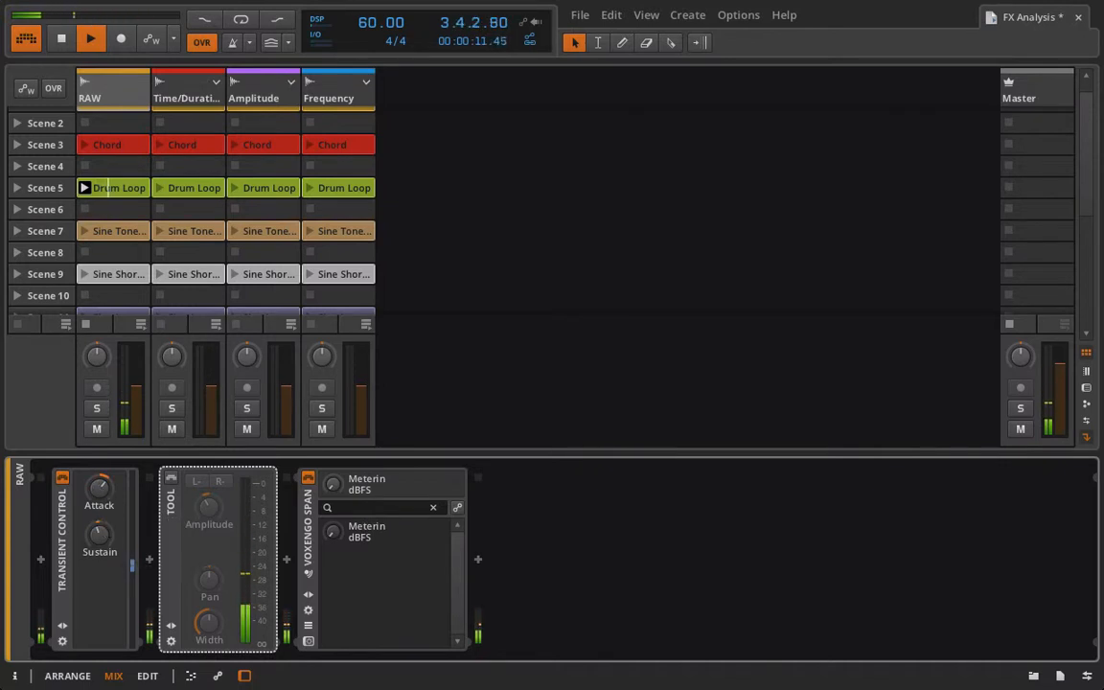
left_click(61, 481)
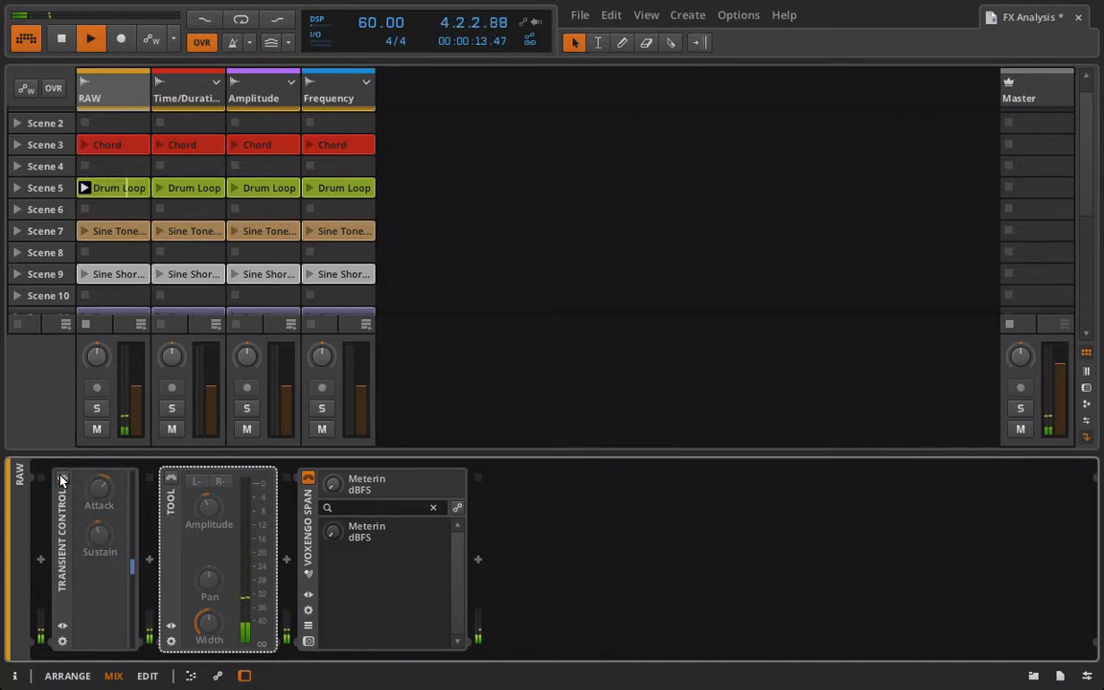
left_click(62, 480)
key("space")
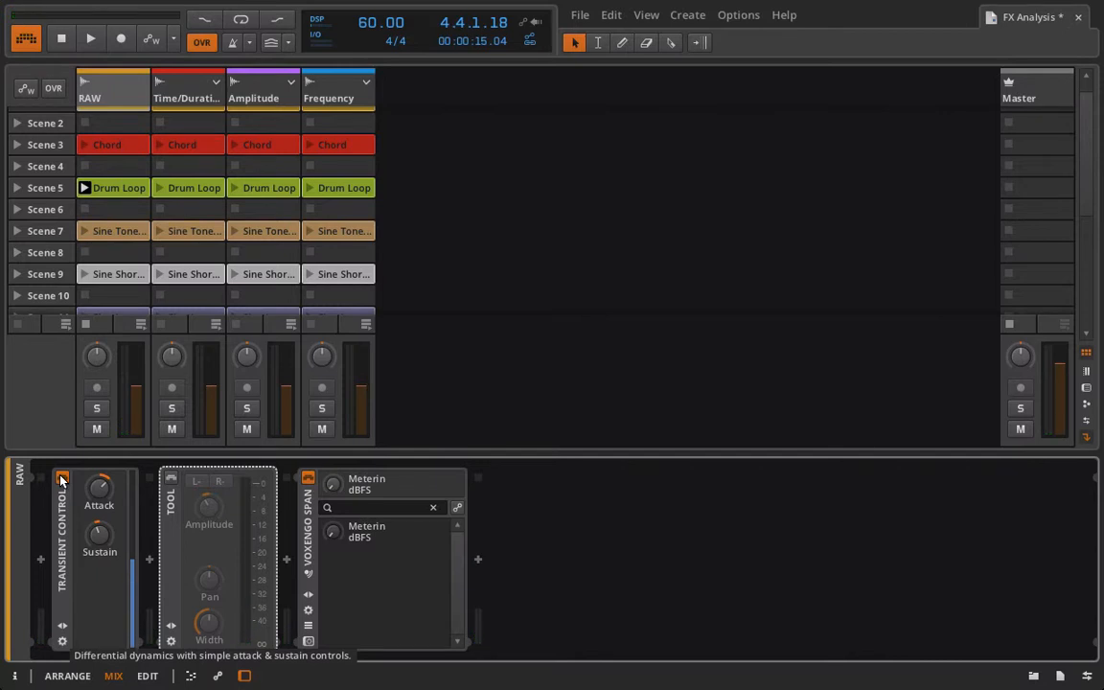
Add Transient Control as a new layer below Rotary in the Amplitude track's FX Layer.
left_click(251, 103)
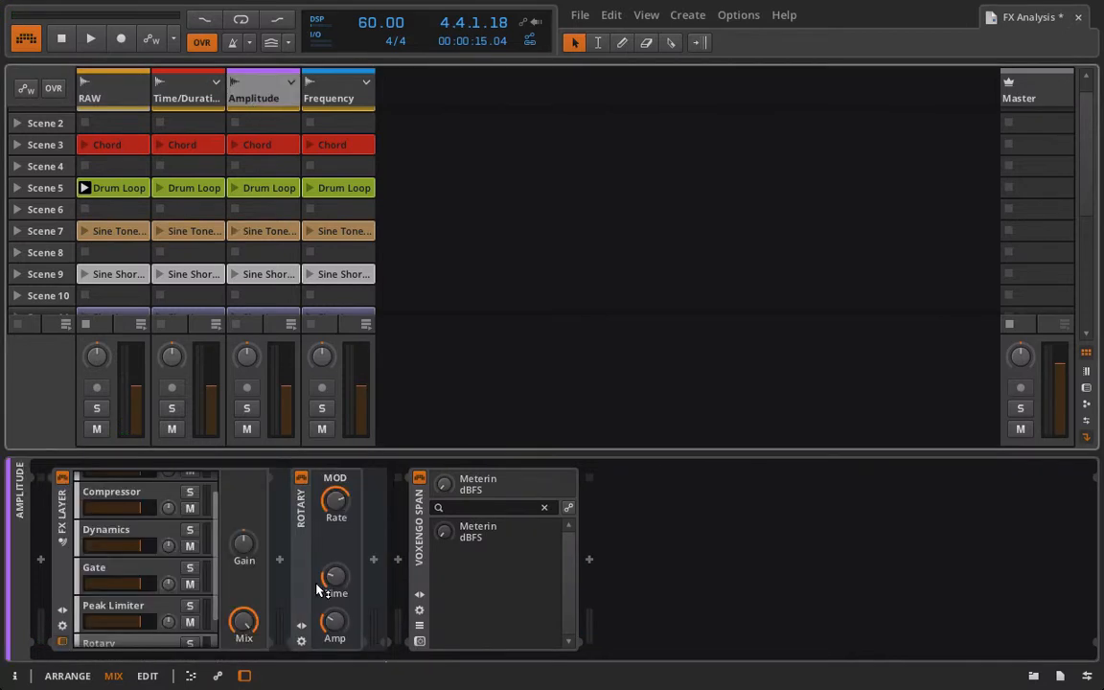
scroll(153, 537, "down", 2)
left_click(206, 640)
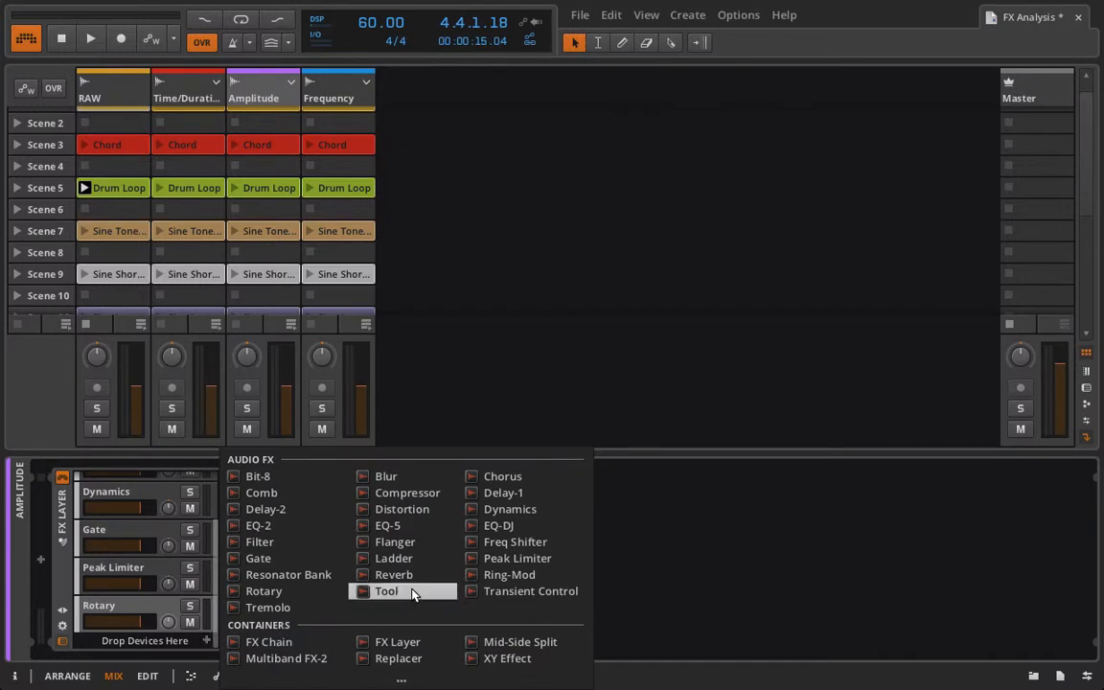
left_click(466, 591)
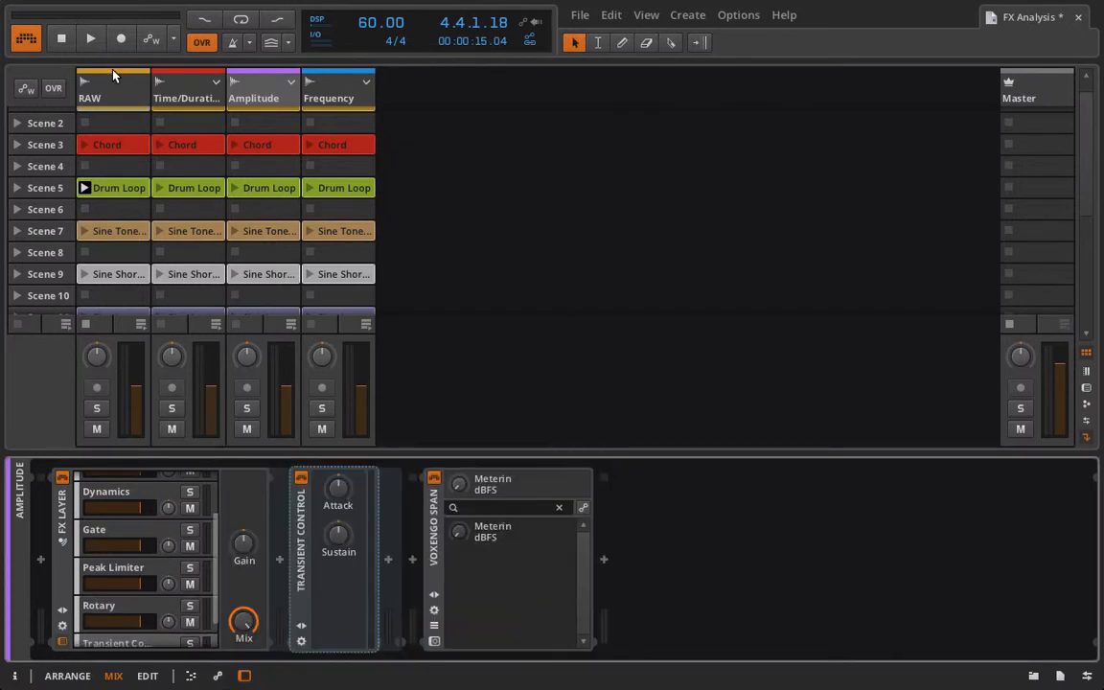
Replace Transient Control on the RAW track with Tremolo before the Tool device.
left_click(110, 96)
left_click(59, 537)
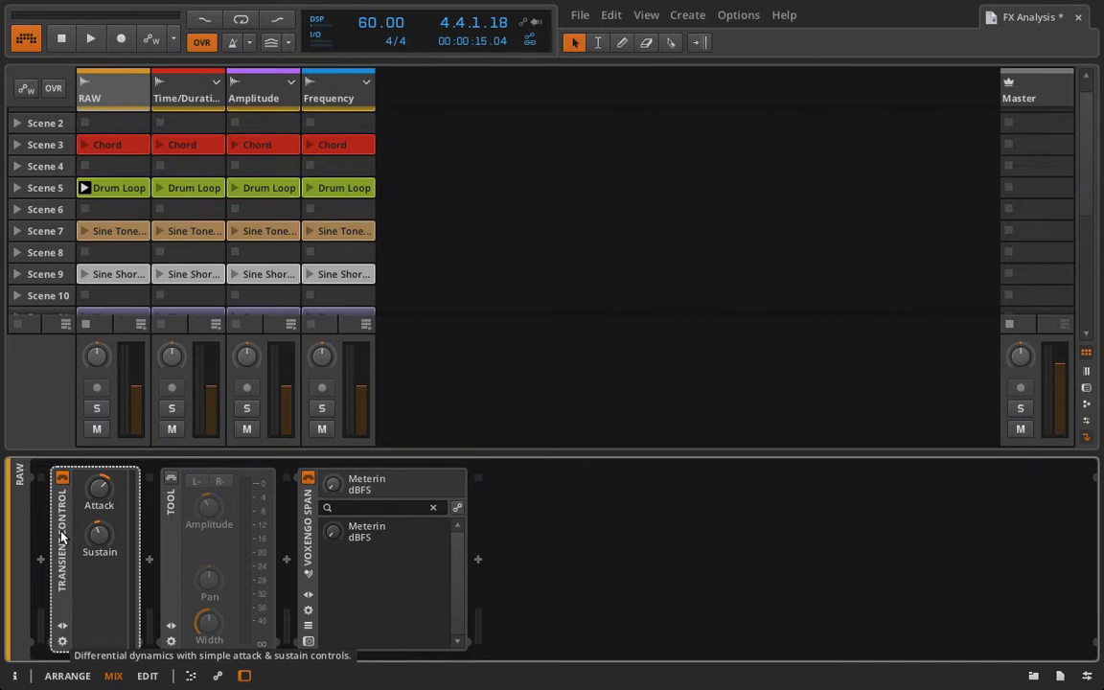
key("Delete")
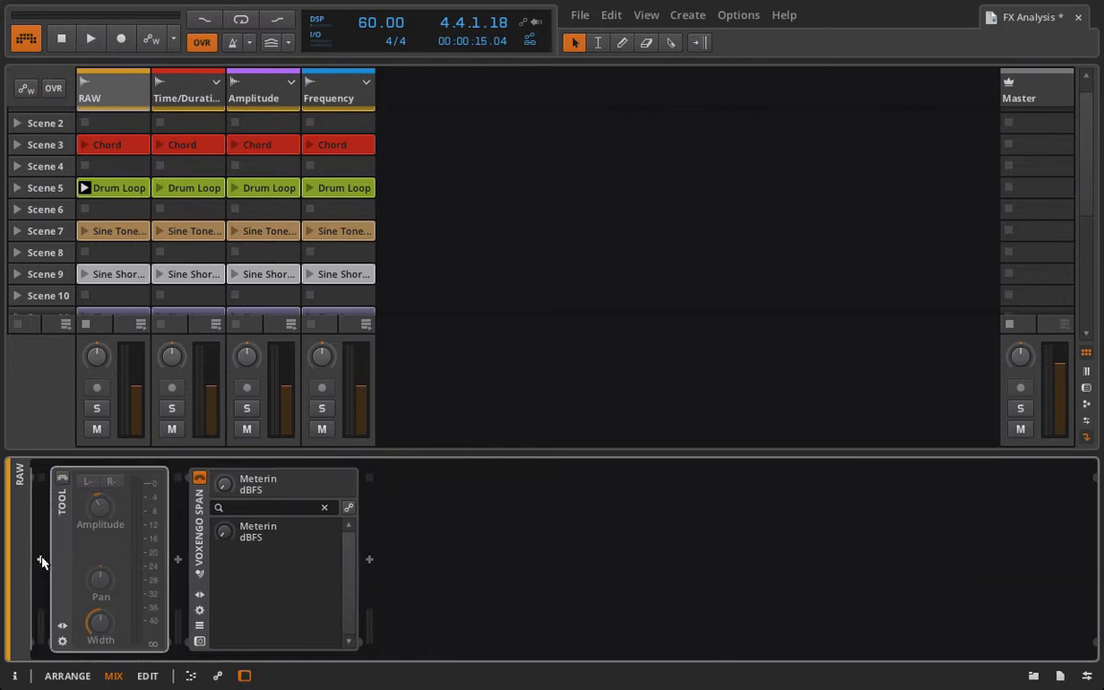
left_click(41, 558)
left_click(125, 607)
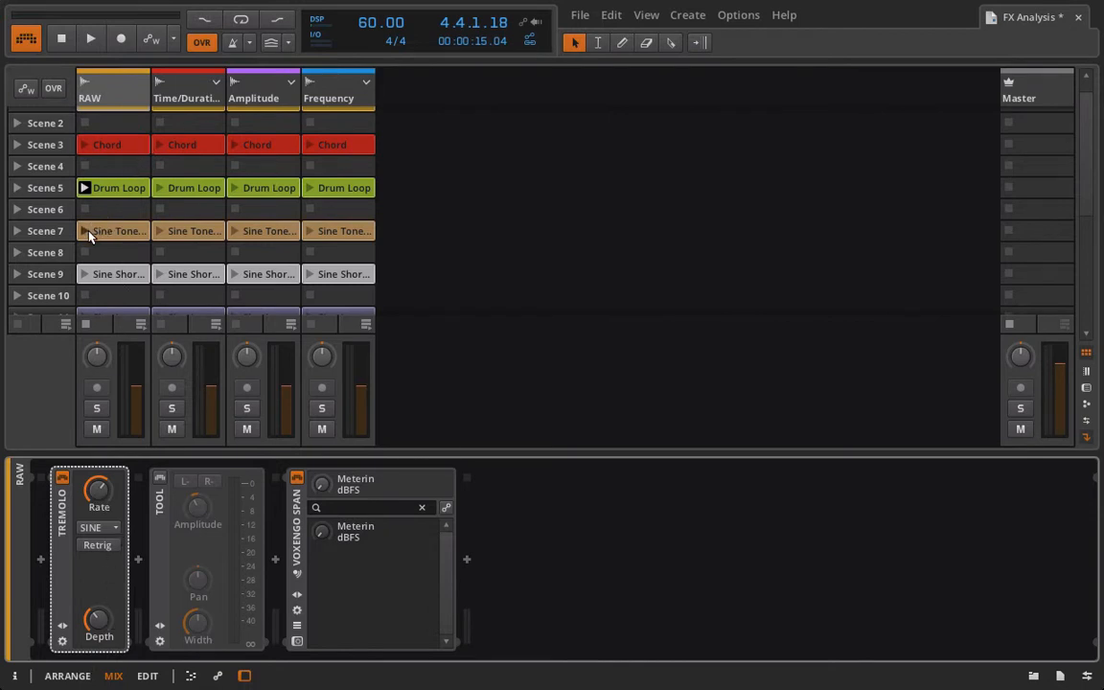
Audition the Tremolo on the RAW Chord clip with a high Depth, first raising and then lowering its Rate.
left_click(83, 145)
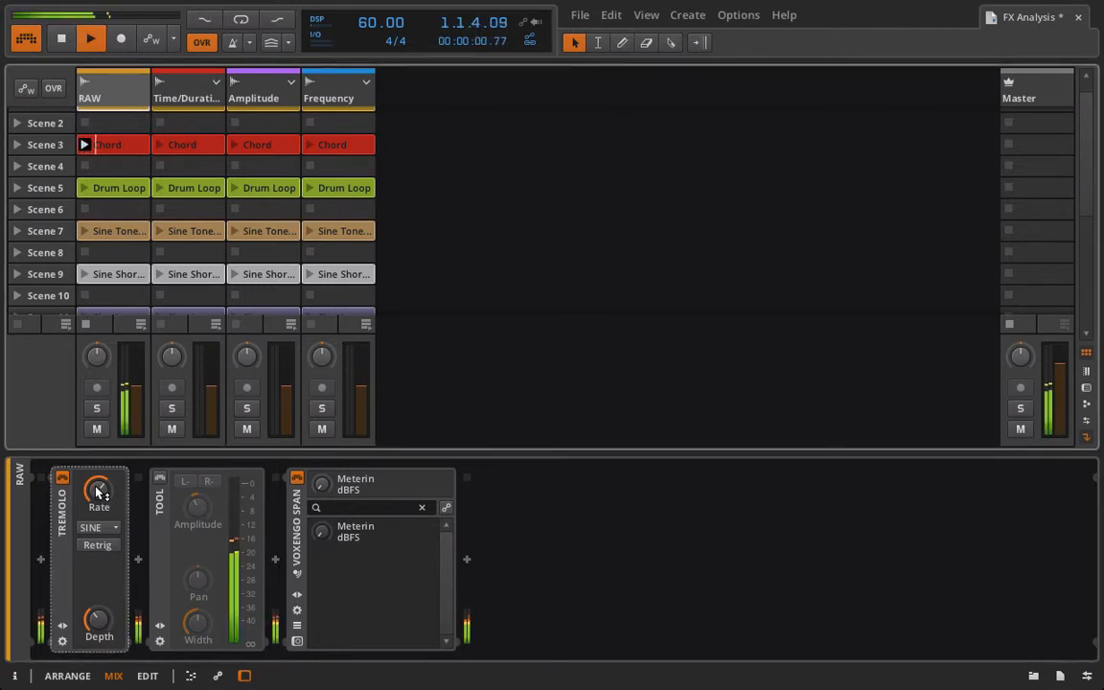
left_click_drag(98, 490, 98, 461)
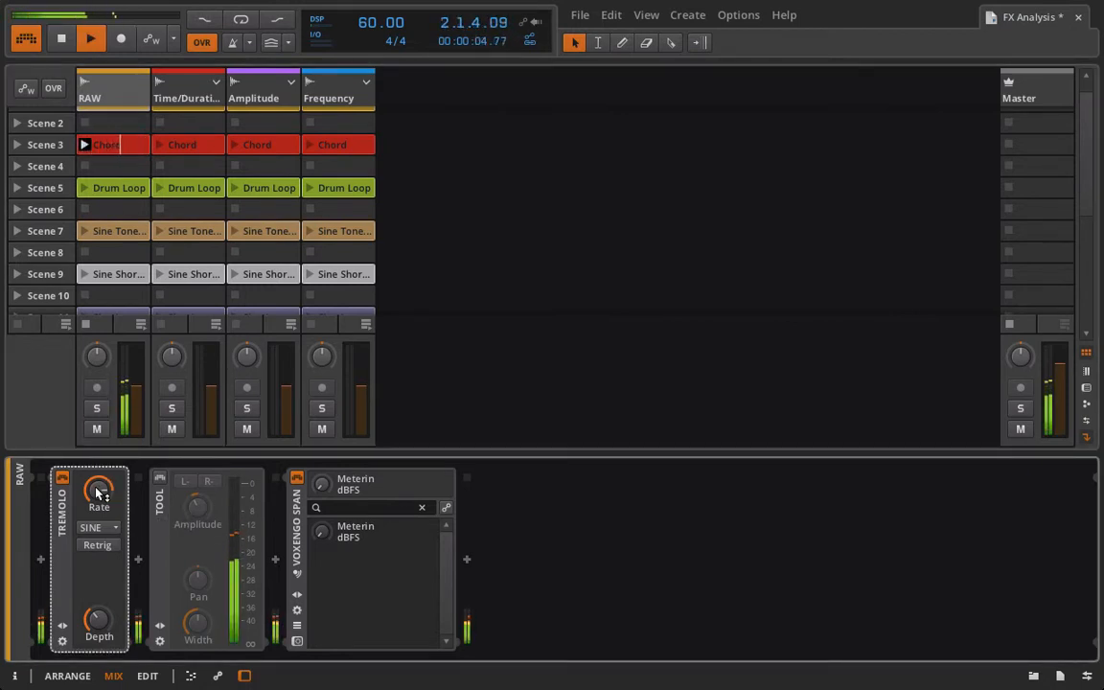
left_click_drag(98, 622, 98, 561)
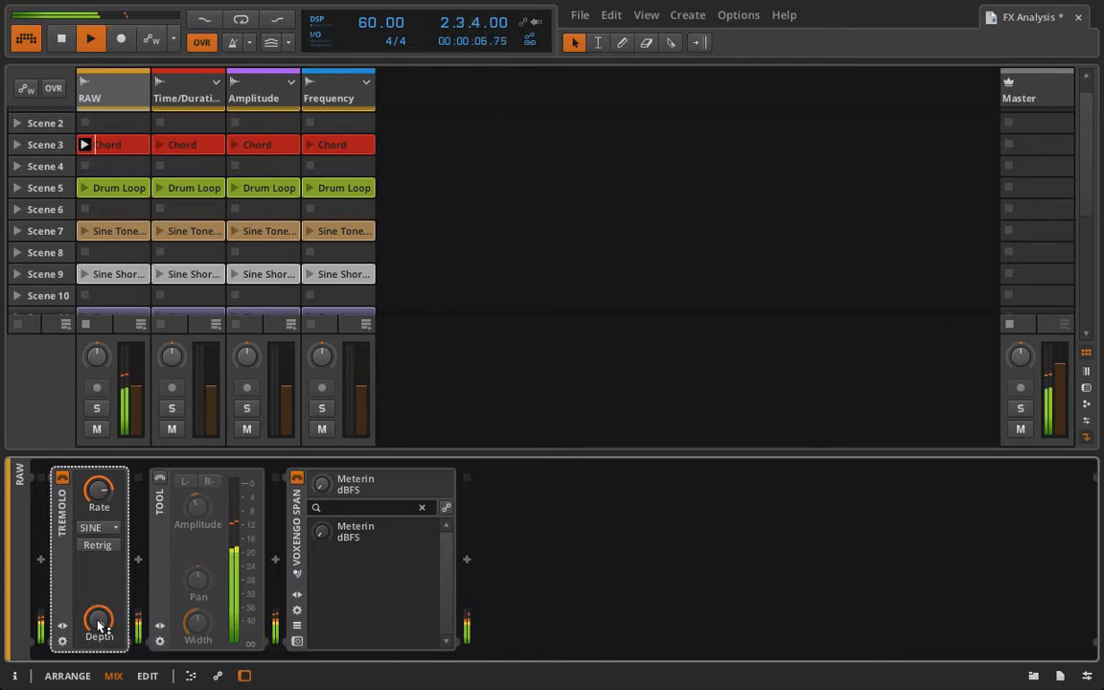
left_click_drag(98, 625, 97, 621)
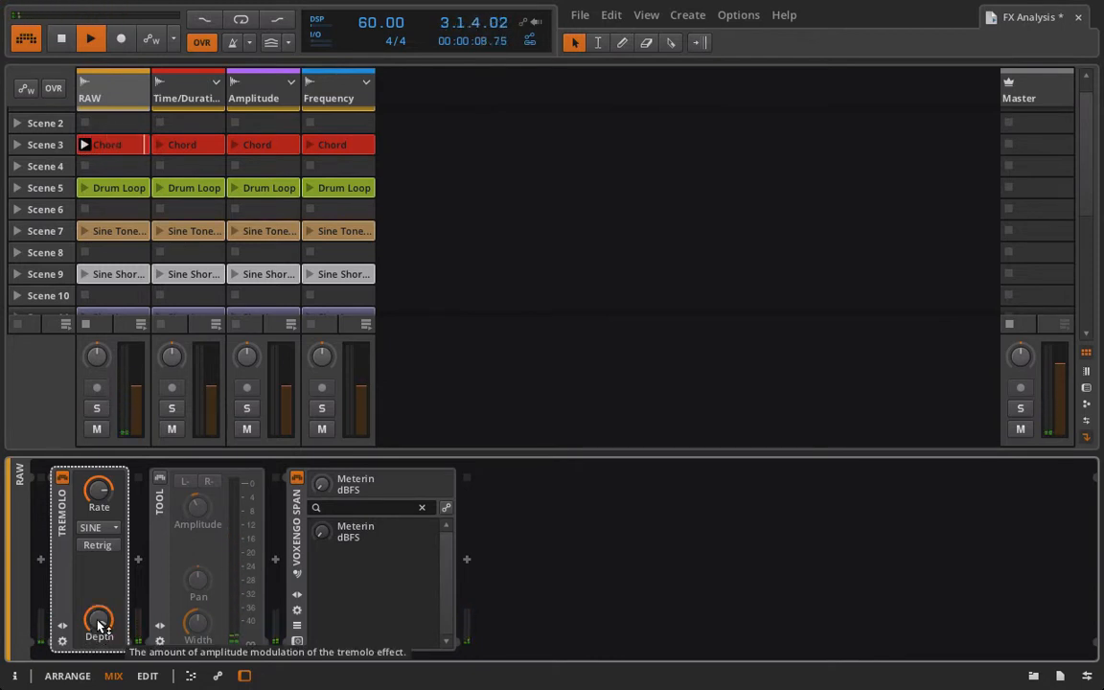
mouse_move(97, 488)
left_mouse_down()
mouse_move(97, 517)
mouse_move(96, 508)
left_mouse_up()
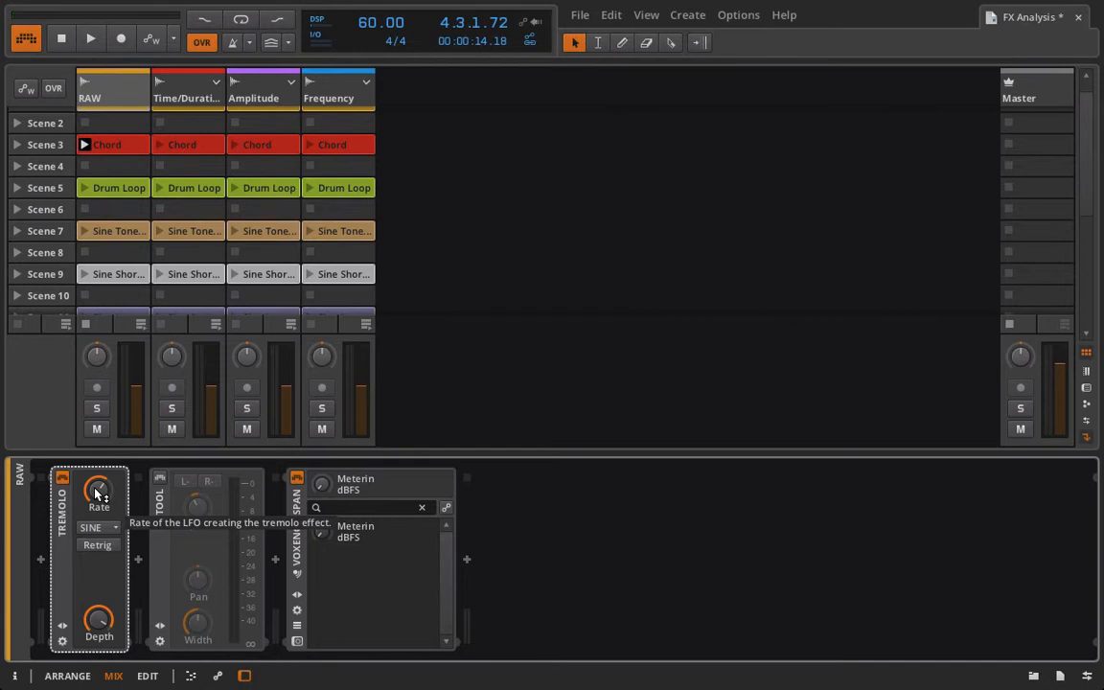
Audition the Tremolo on the RAW Chord clip with the RAMP+ and S&H waveforms, raising Rate while S&H is active.
key("space")
left_click(107, 528)
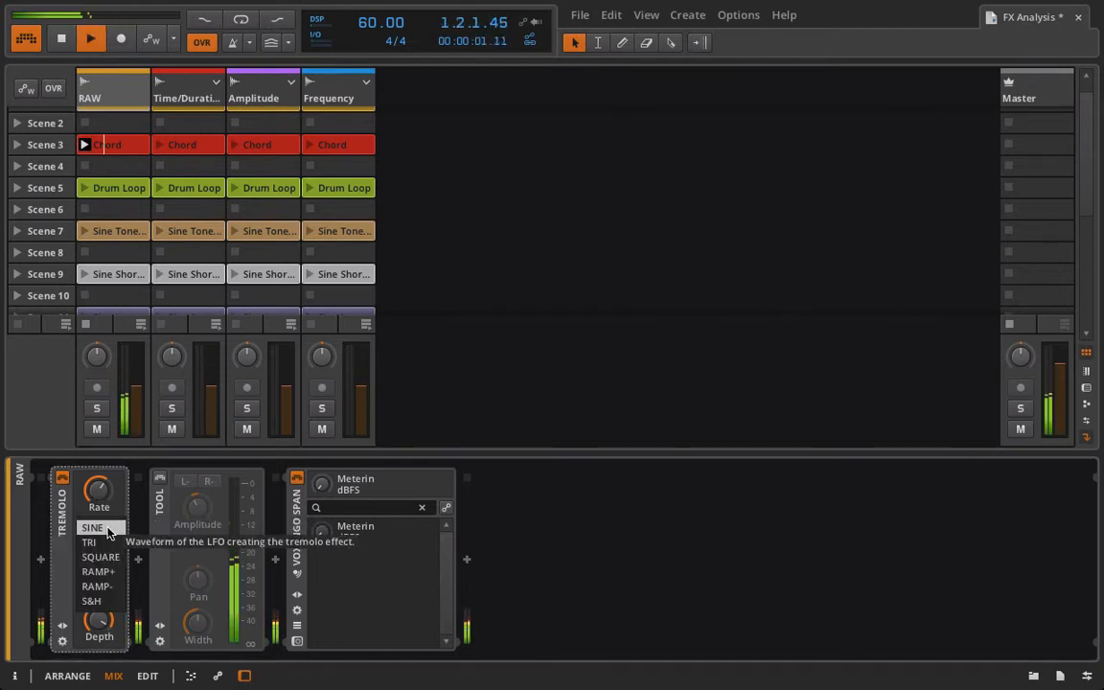
left_click(111, 572)
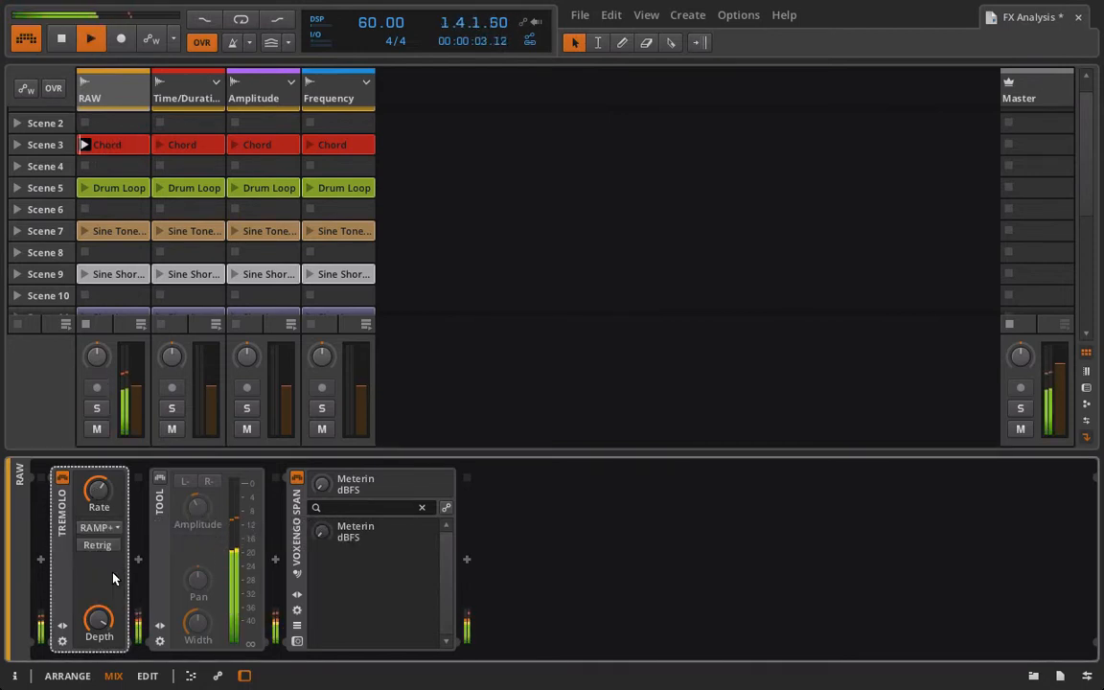
left_click(102, 527)
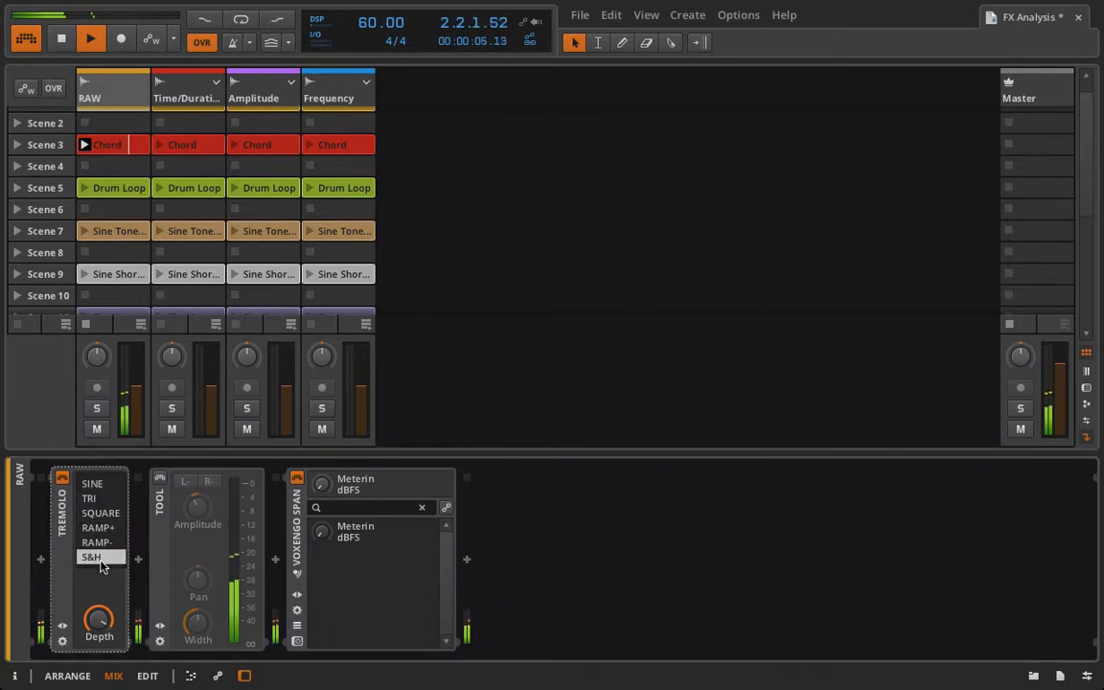
left_click(102, 566)
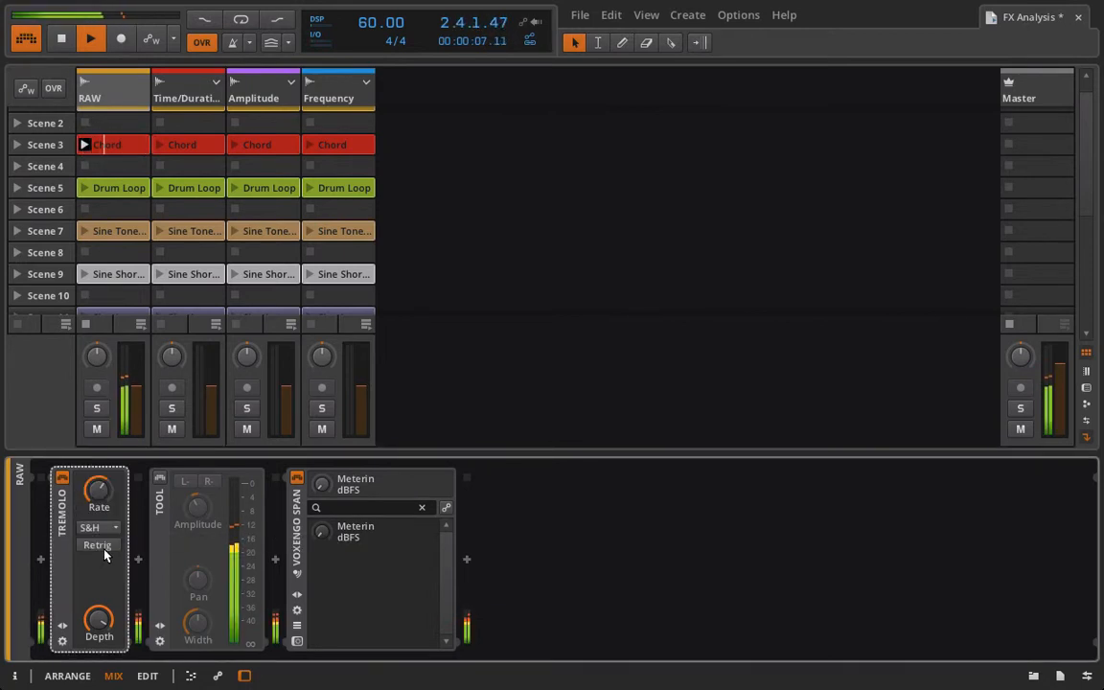
left_click_drag(100, 498, 99, 445)
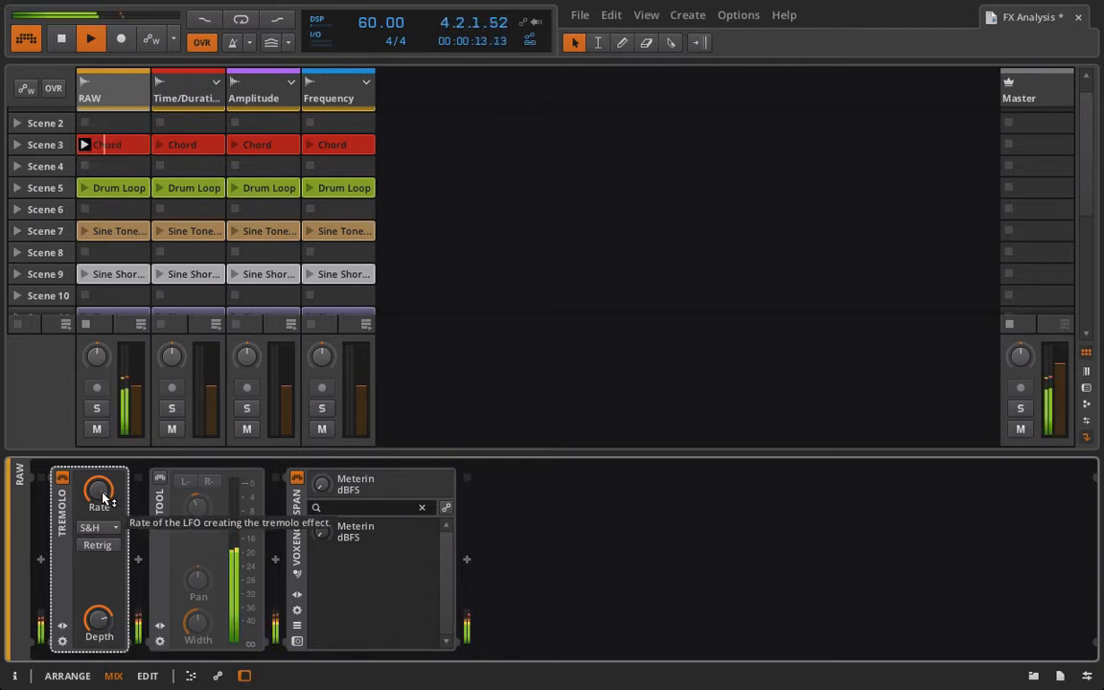
key("space")
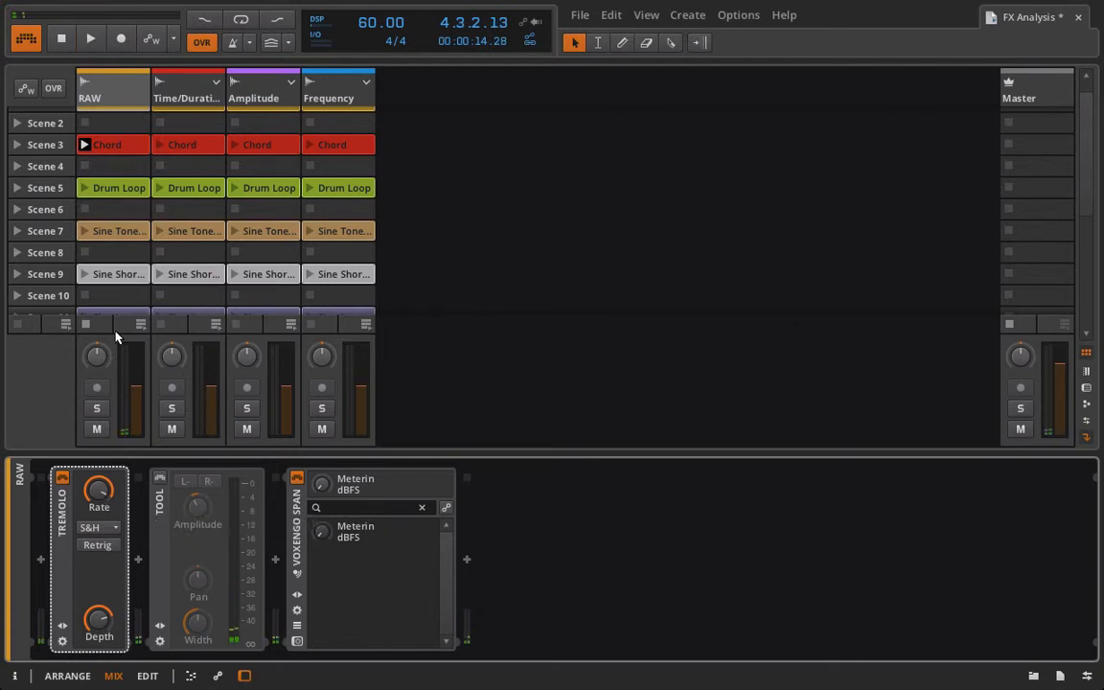
Add Tremolo as a new layer below Transient Control in the Amplitude track's FX Layer.
left_click(232, 87)
scroll(163, 584, "down", 2)
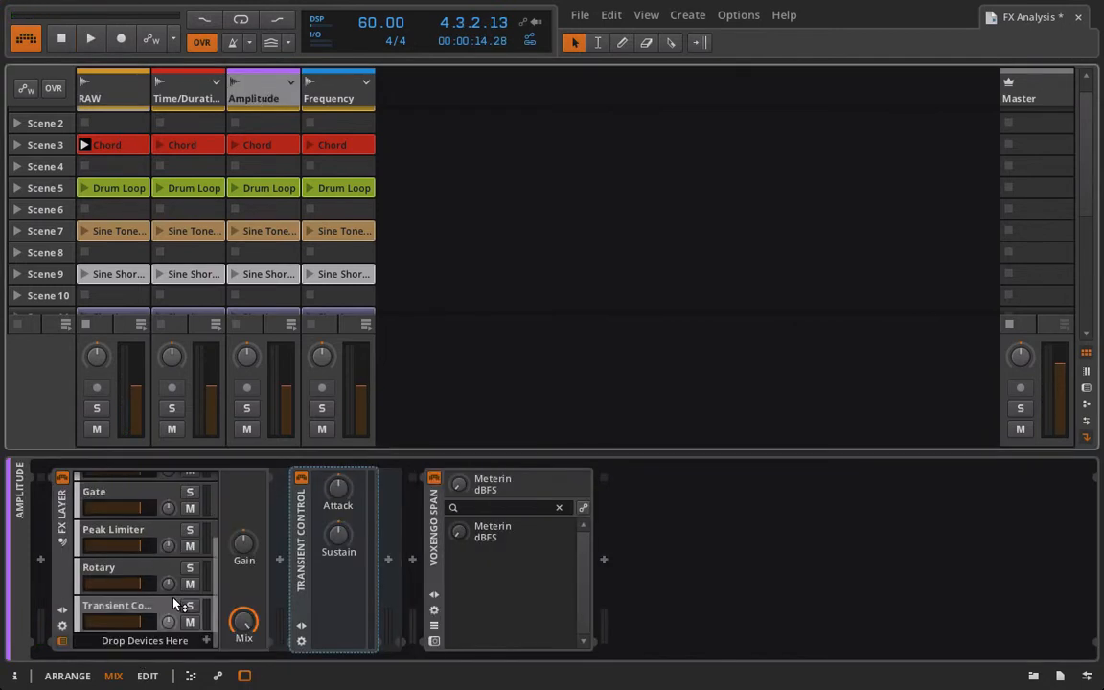
left_click(206, 640)
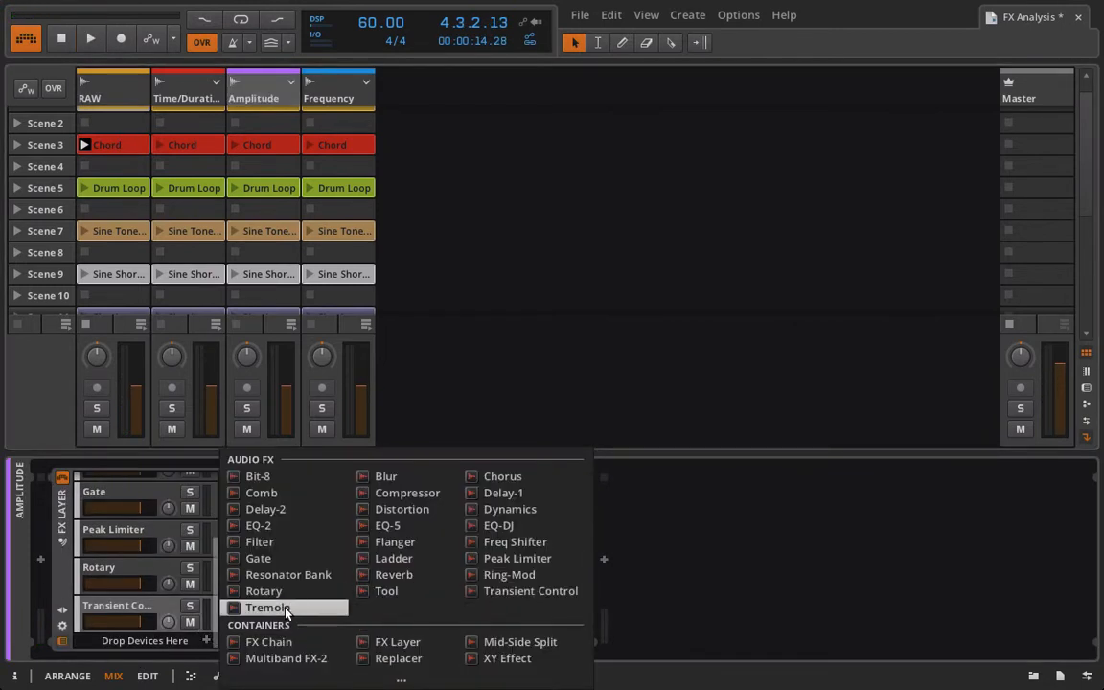
left_click(251, 610)
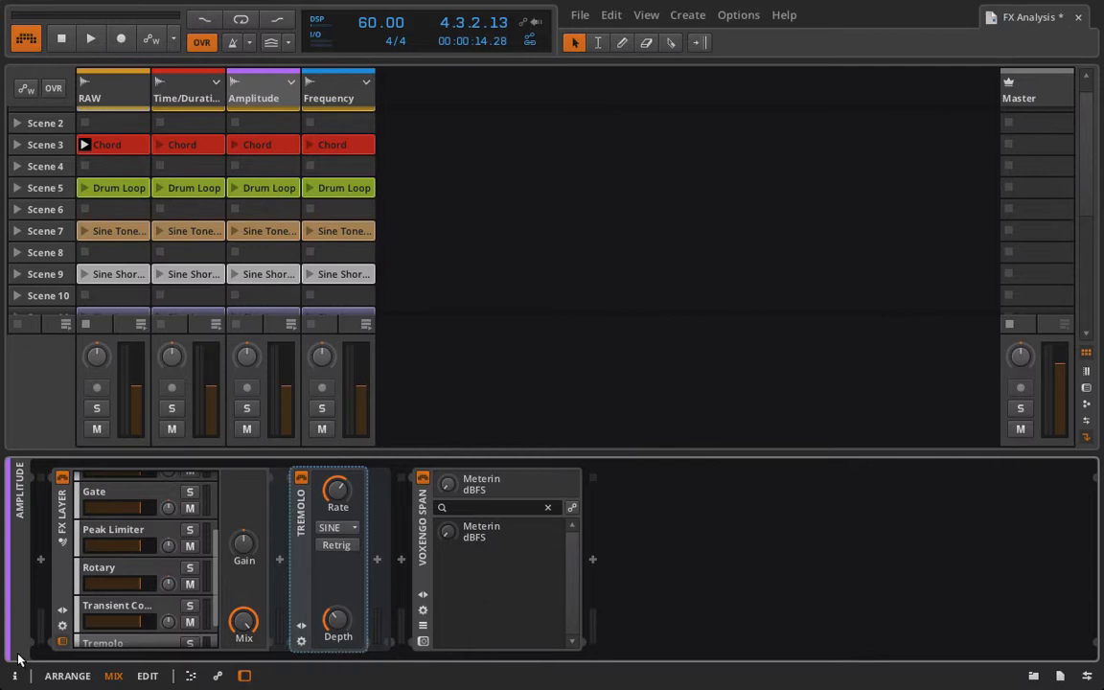
Show the Amplitude FX Layer's macro knobs and switch Macro 1's Bipolar option on and off again.
left_click(60, 613)
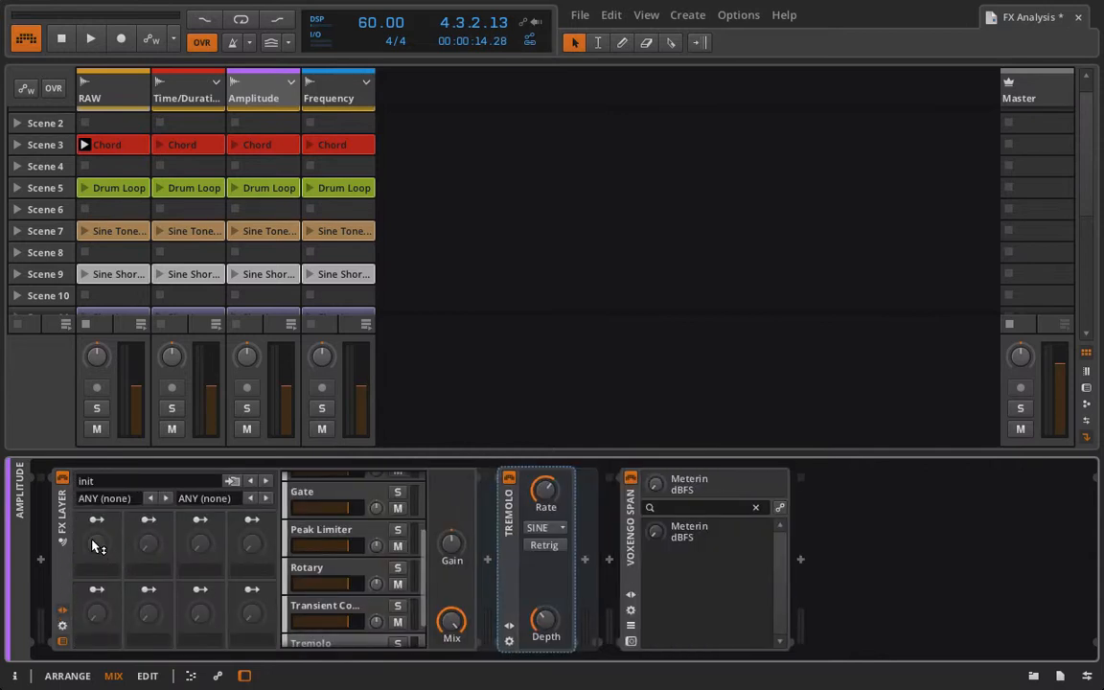
right_click(97, 547)
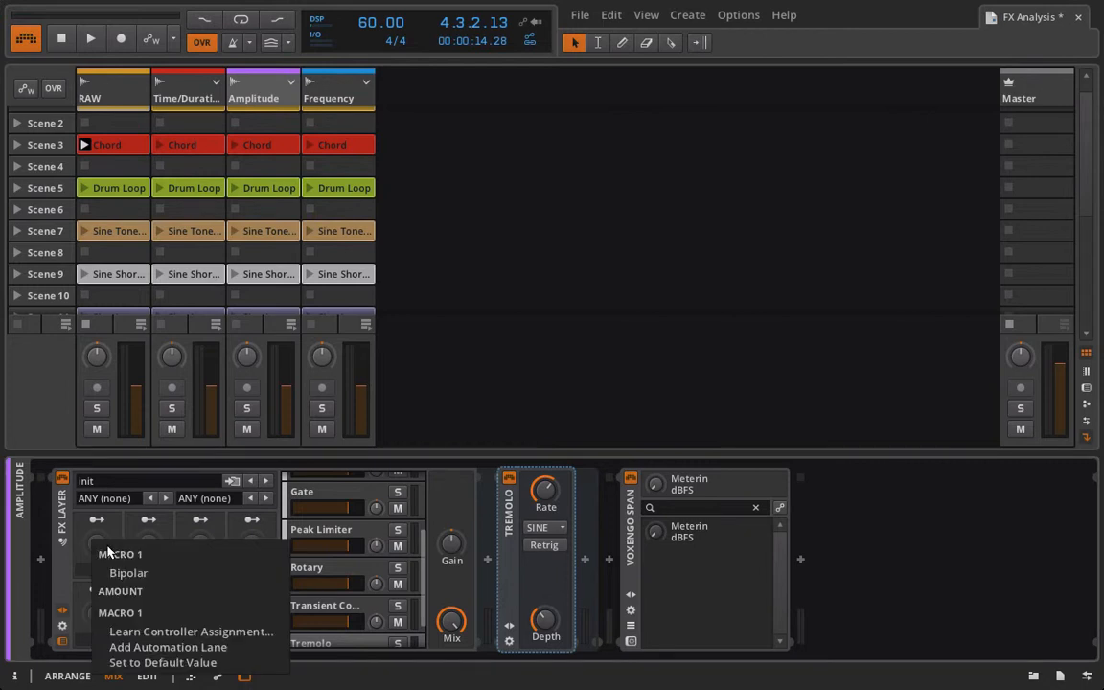
left_click(126, 565)
right_click(106, 547)
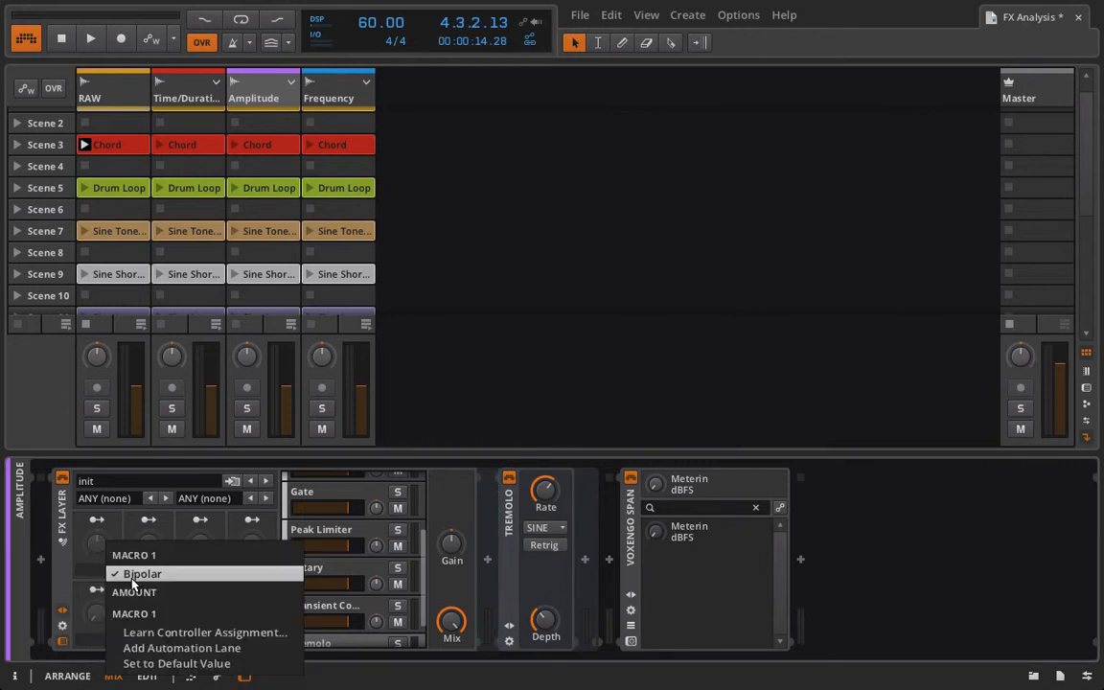
left_click(119, 572)
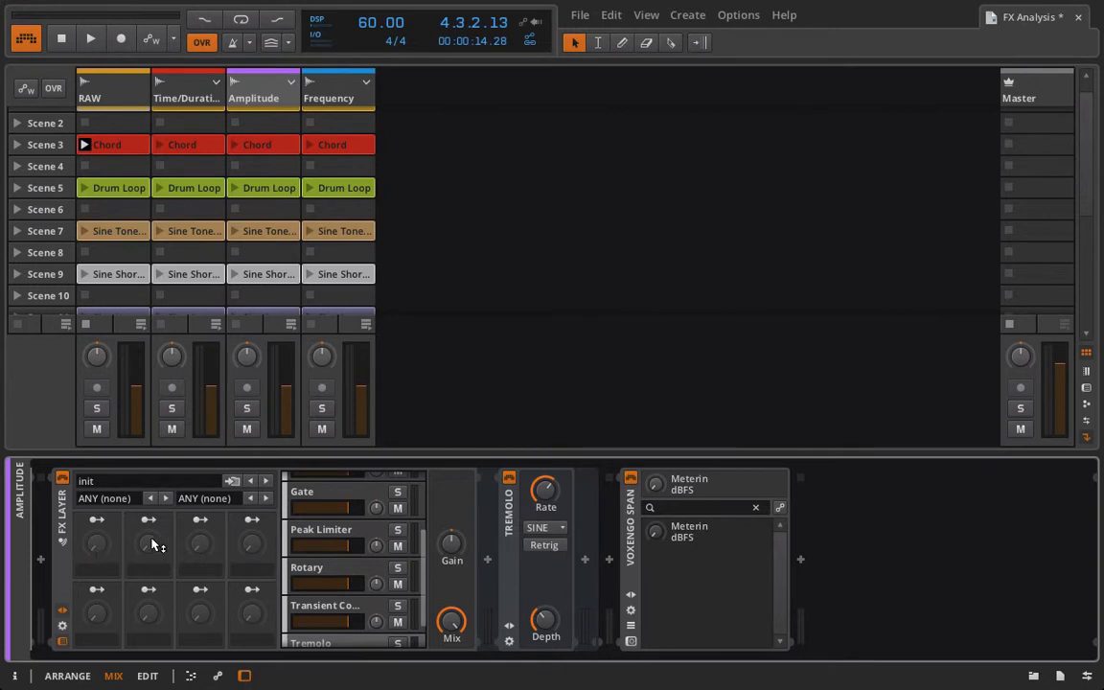
Toggle the Amplitude track's Tremolo between bypassed and enabled, leave it enabled, and lower its Rate.
scroll(402, 528, "up", 3)
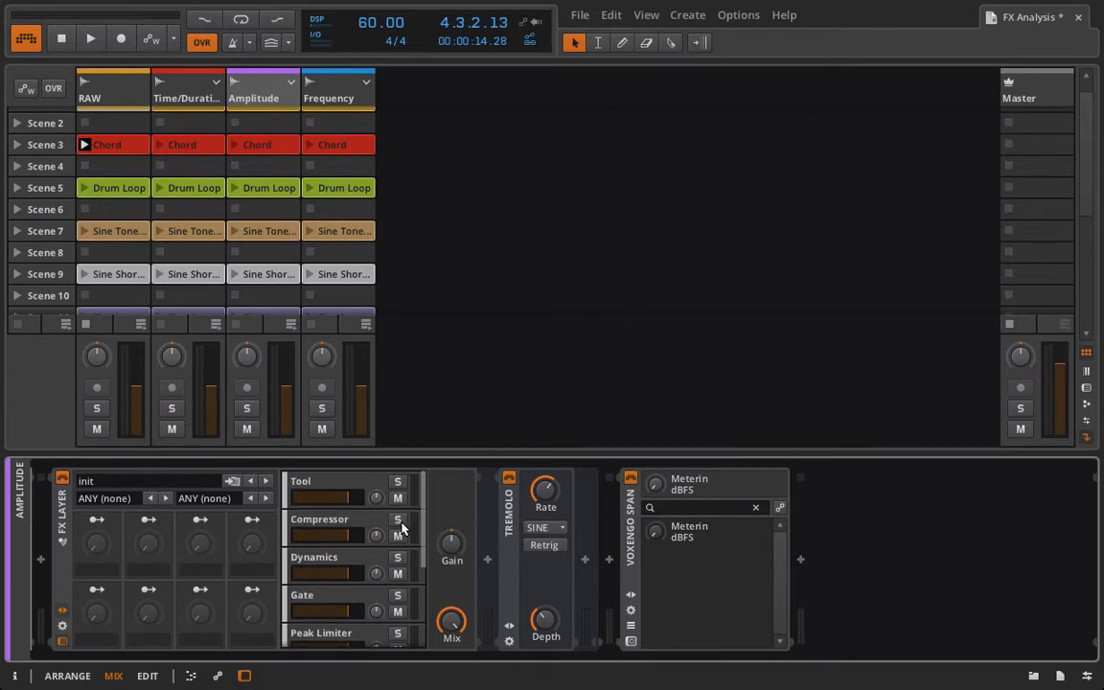
left_click(509, 480)
left_click(509, 480)
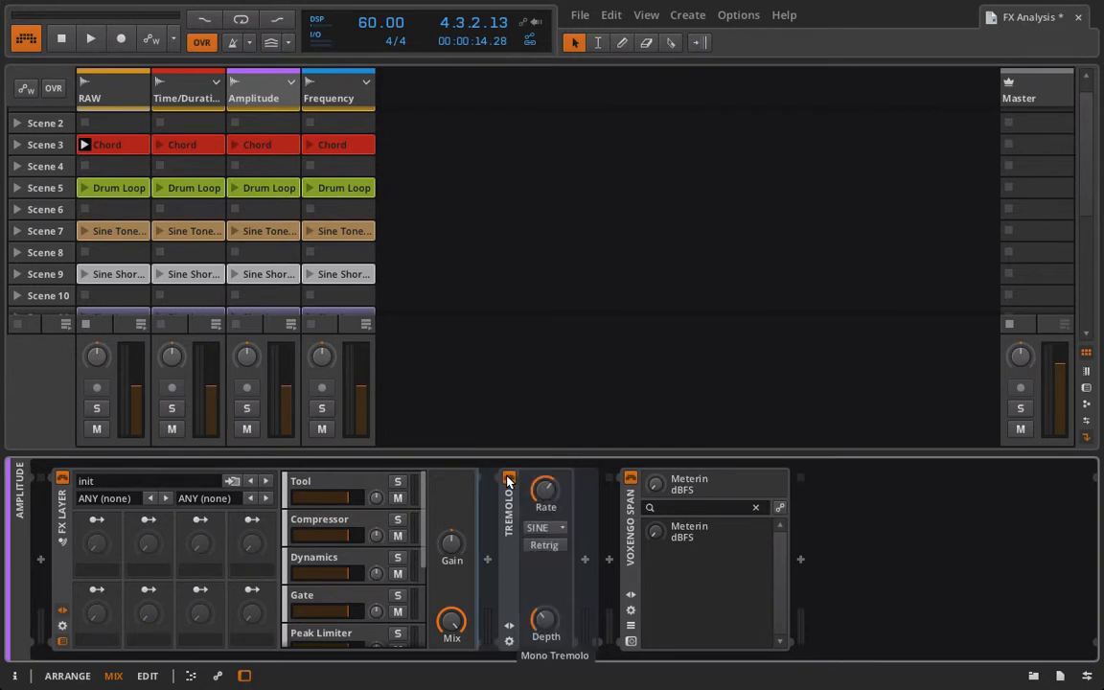
left_click(509, 480)
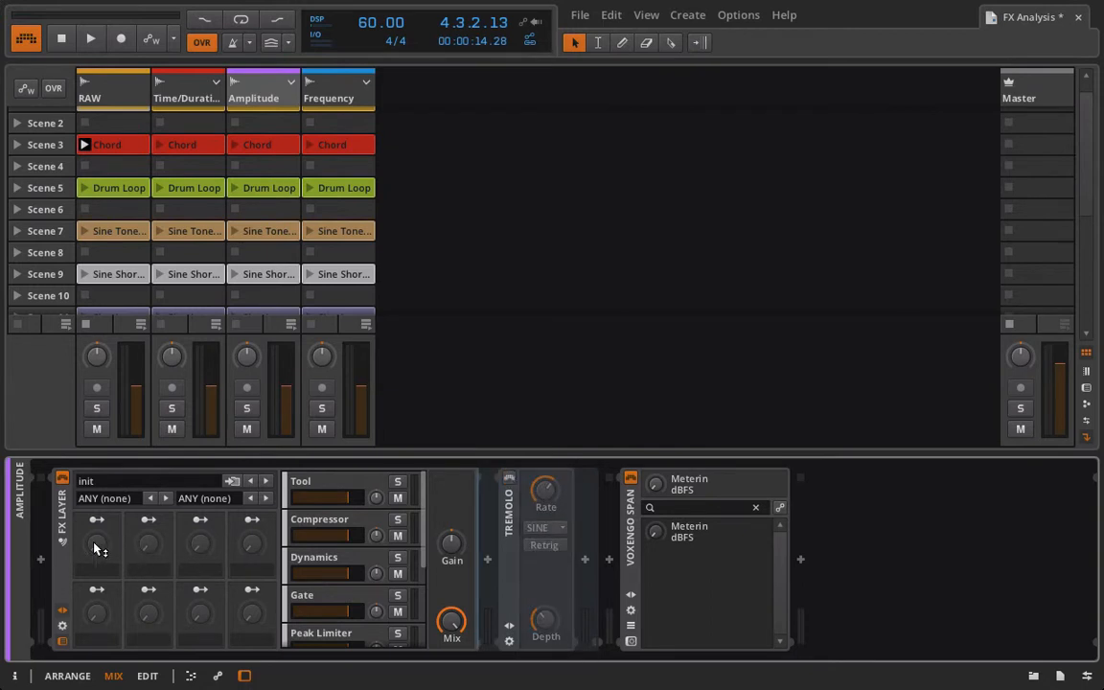
left_click(511, 479)
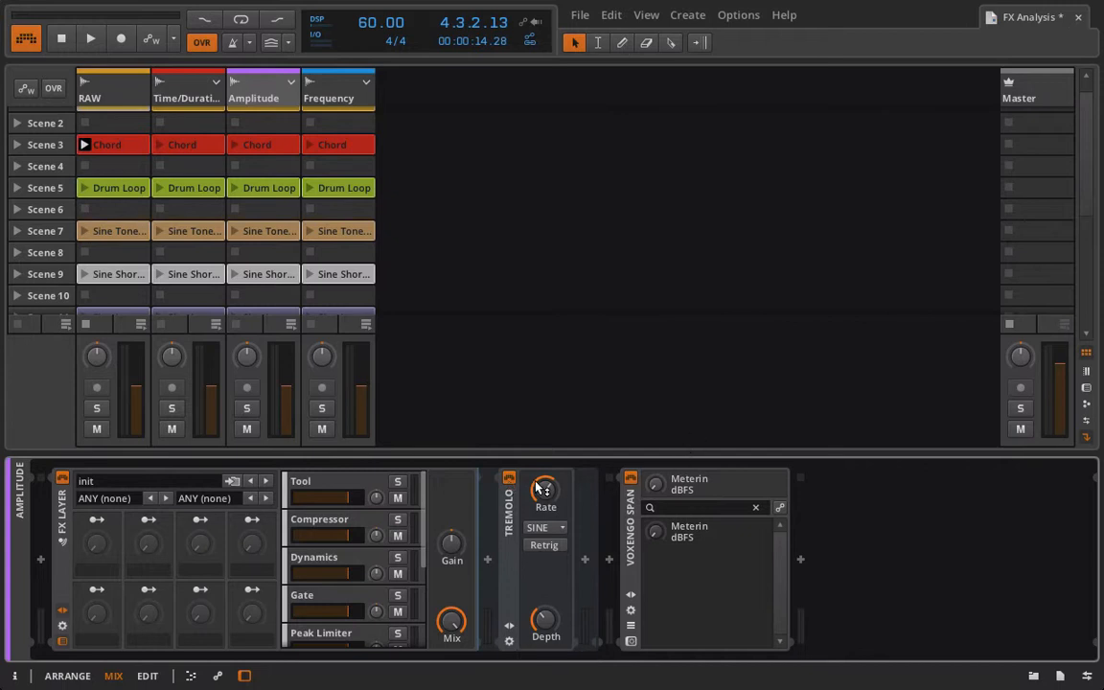
left_click_drag(542, 489, 541, 552)
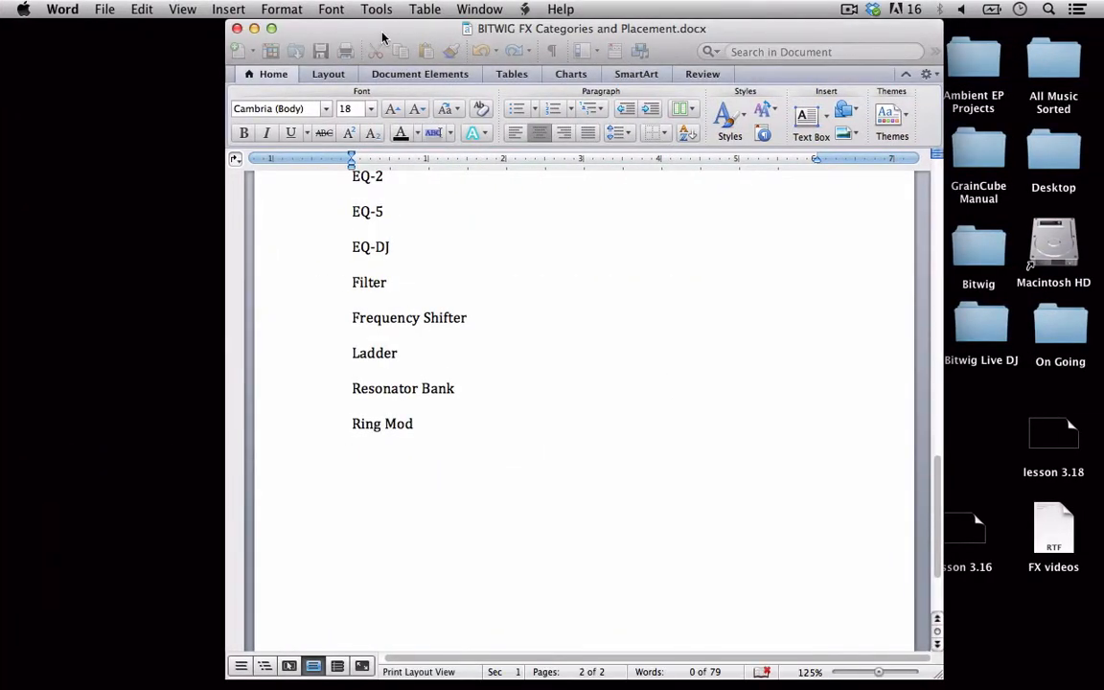
Switch to the Word document BITWIG FX Categories and Placement and display it in full screen.
left_click(181, 11)
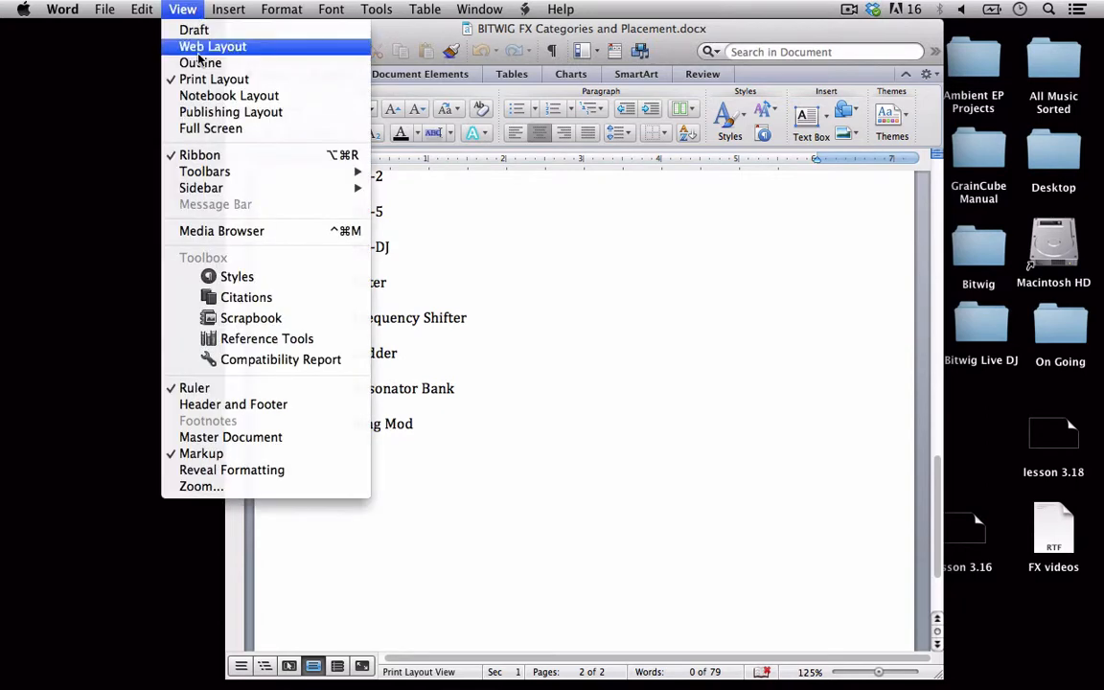
left_click(213, 128)
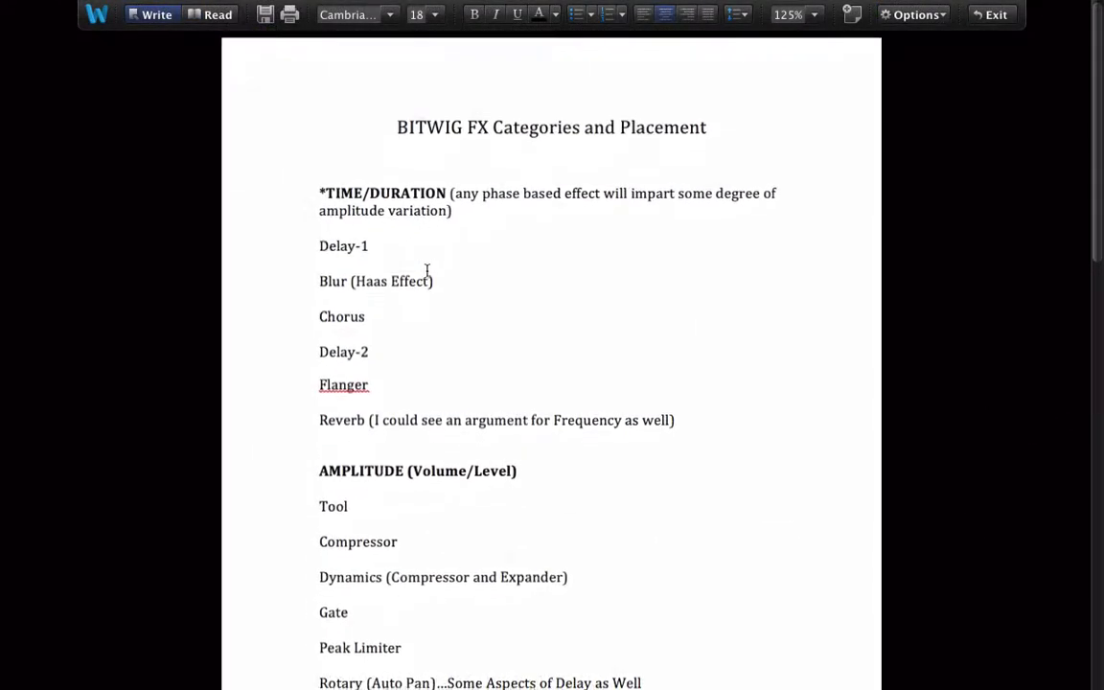